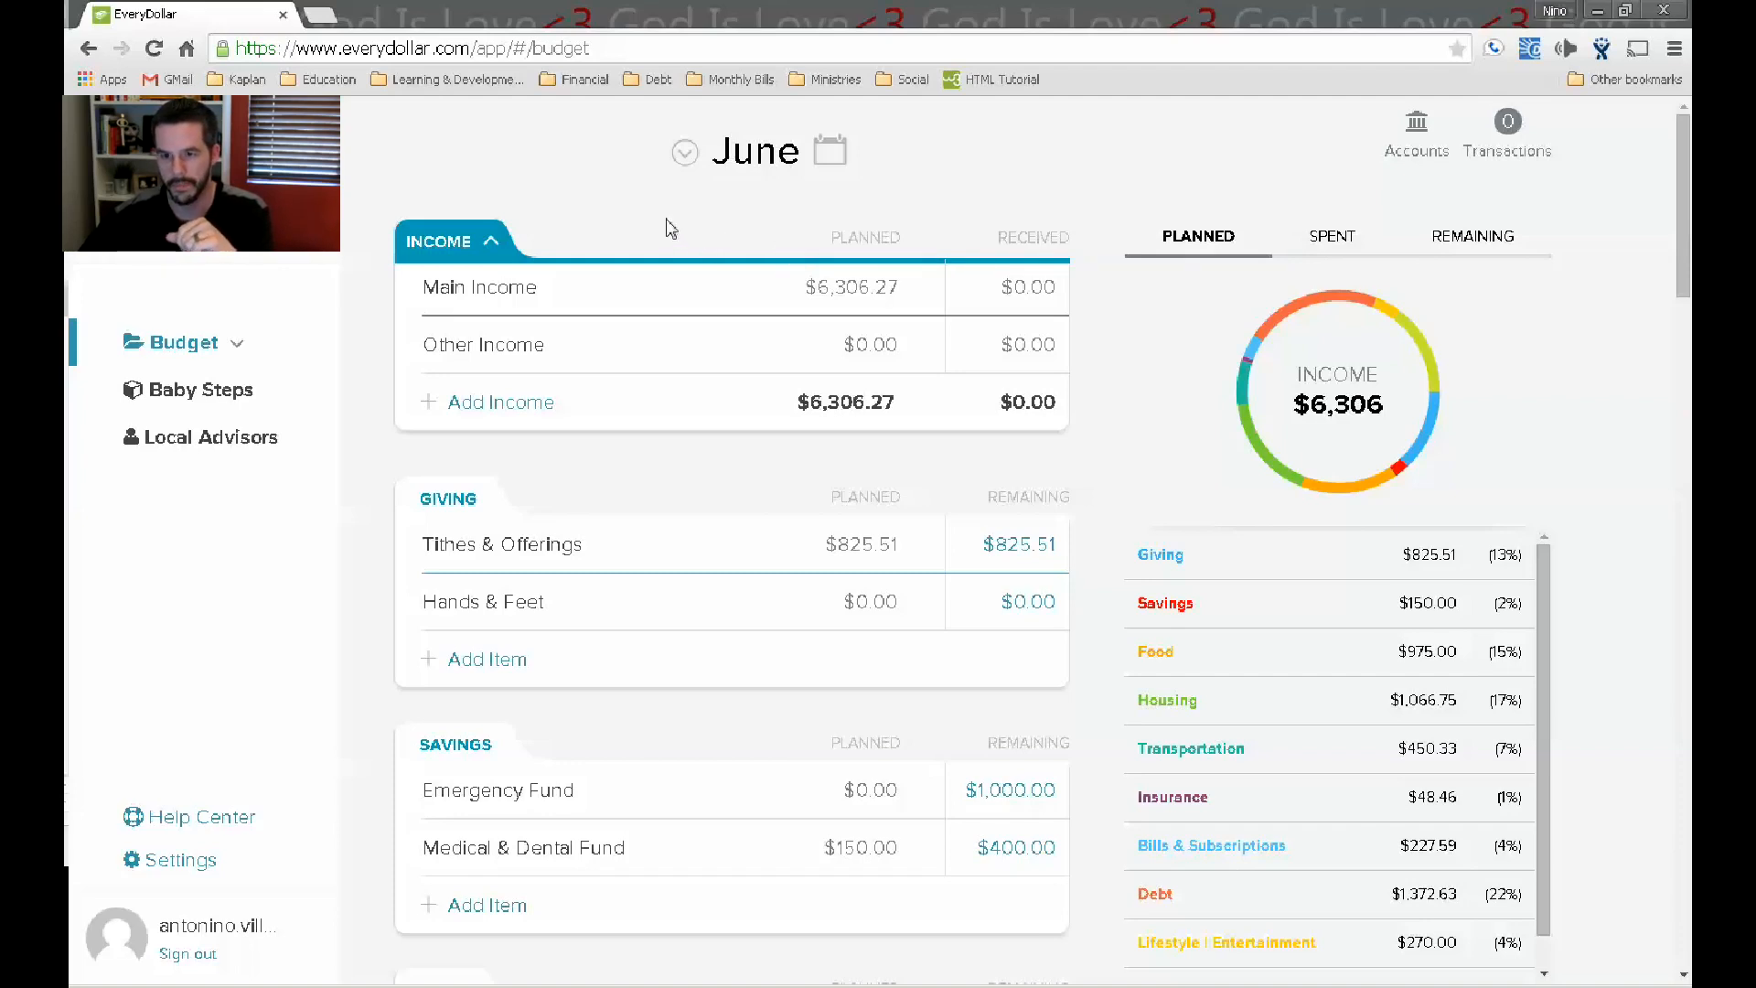
# Set the planned Main Income in the June budget to $4,204.18.
pyautogui.scroll(-3, 663, 224)
pyautogui.scroll(-5, 653, 223)
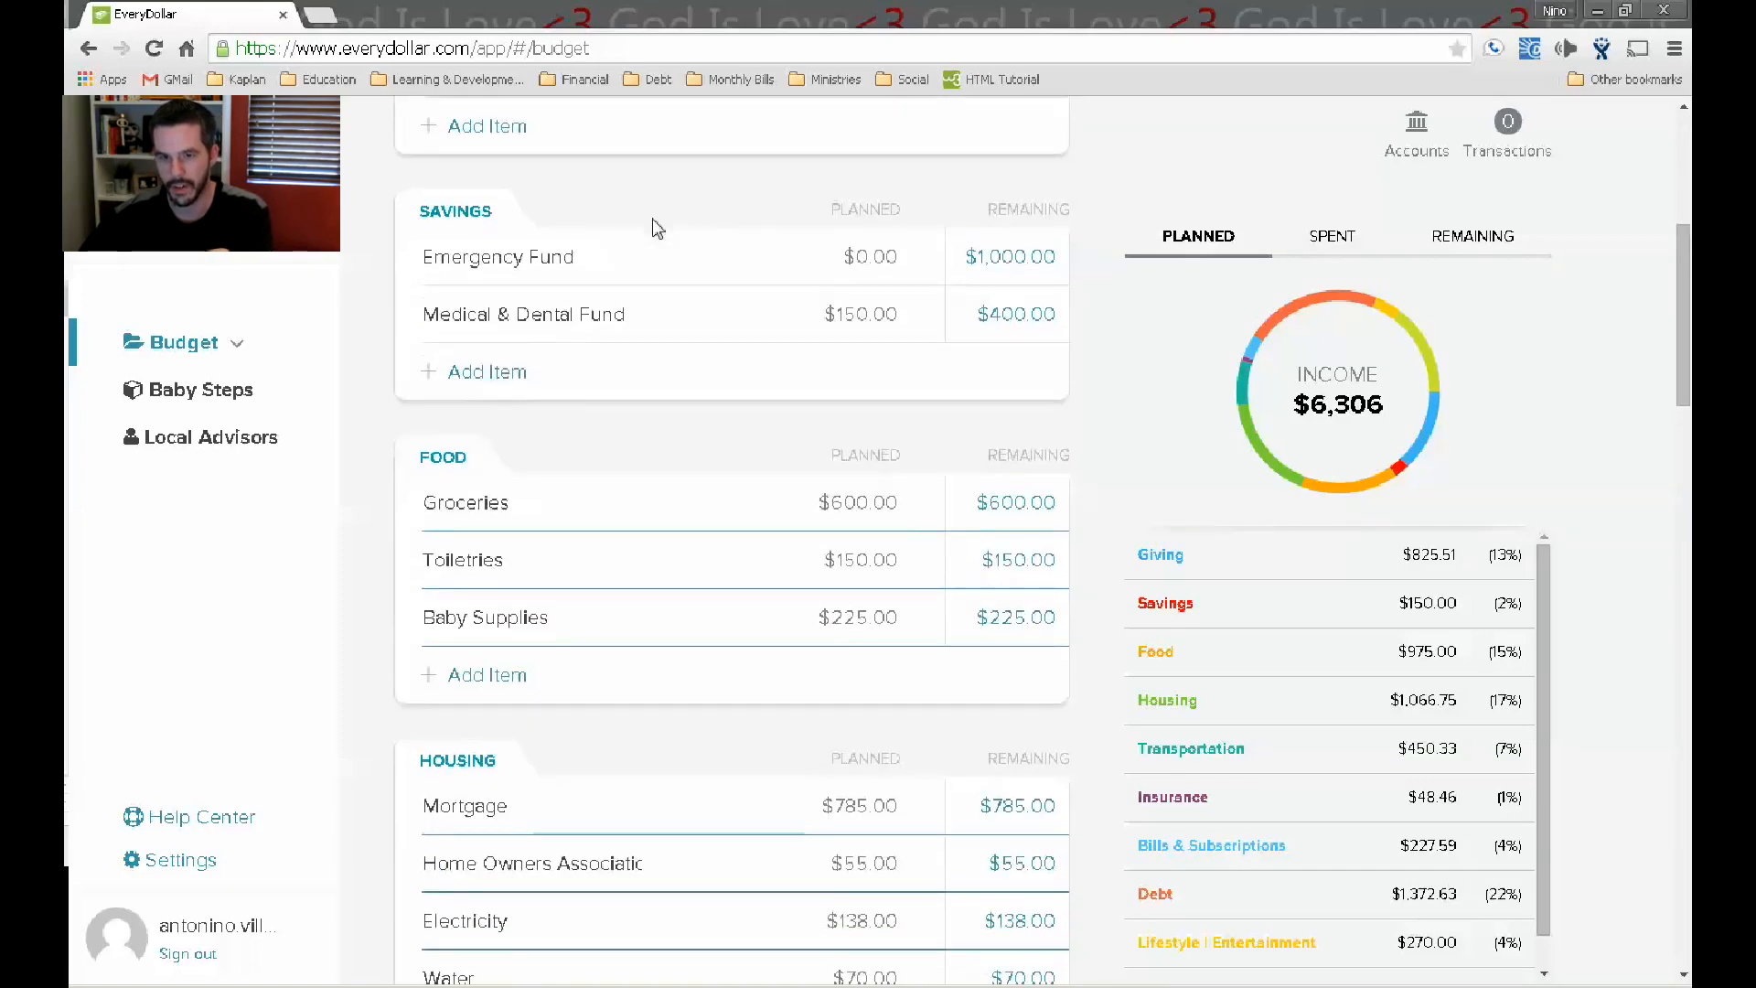
pyautogui.scroll(-2, 653, 224)
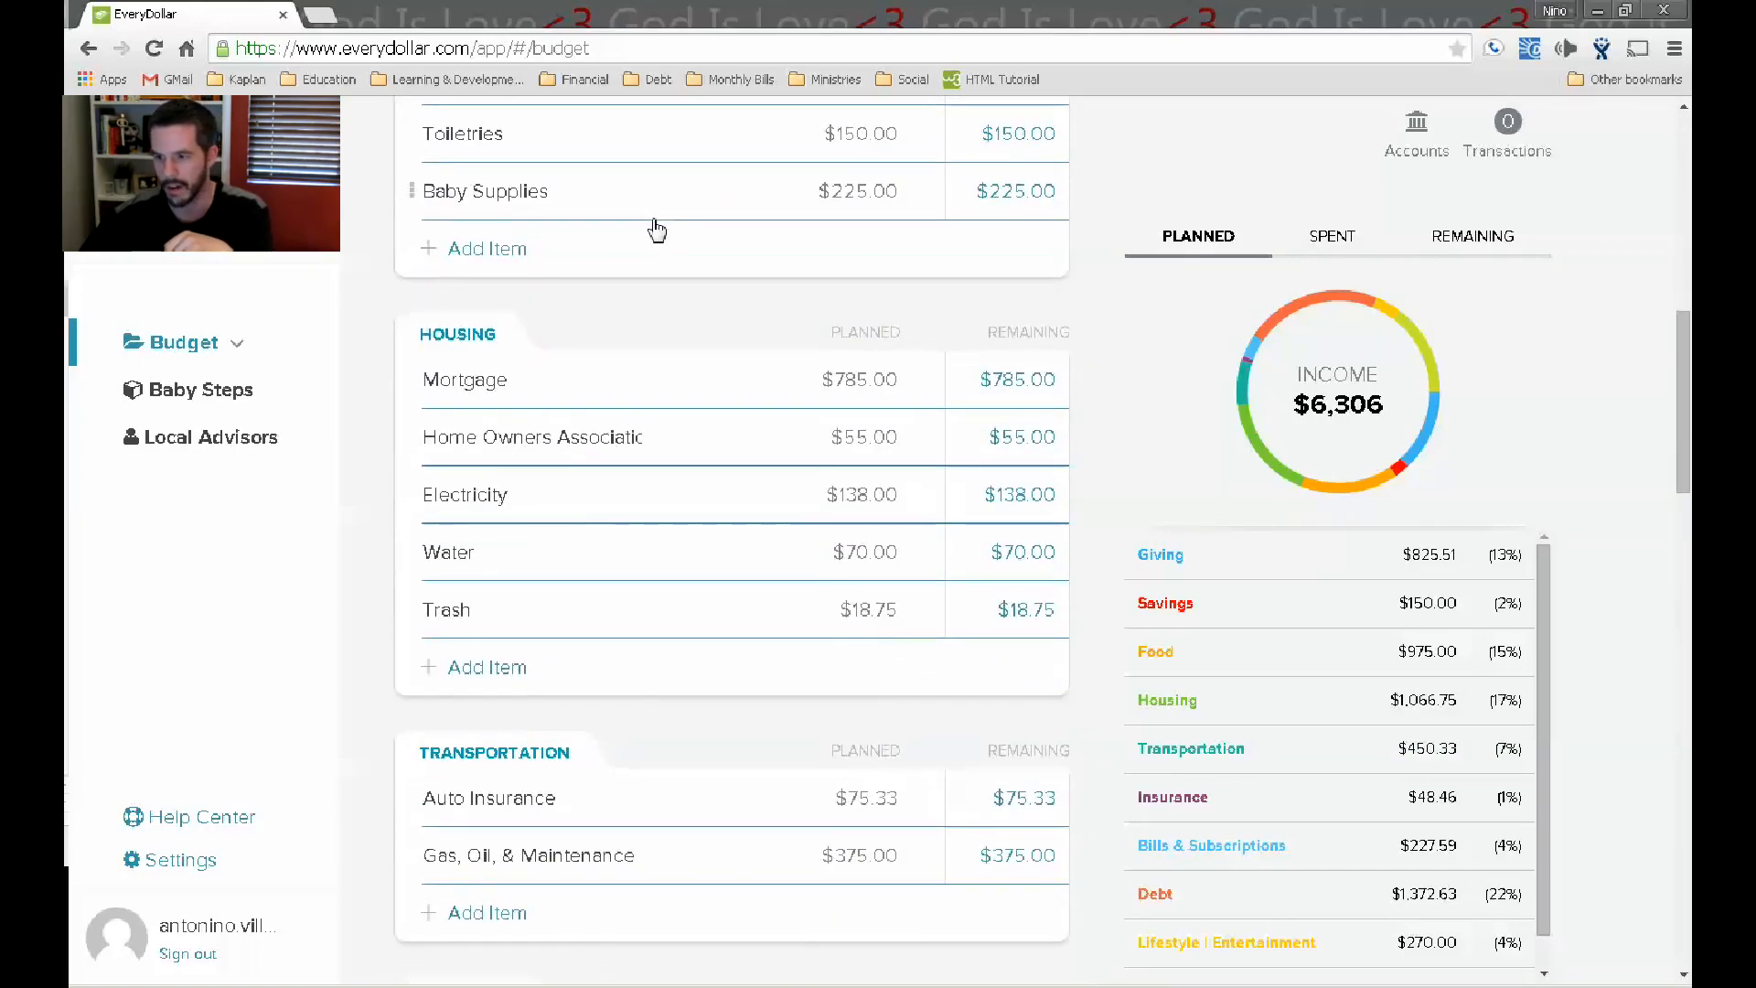
pyautogui.scroll(5, 654, 227)
pyautogui.scroll(5, 657, 228)
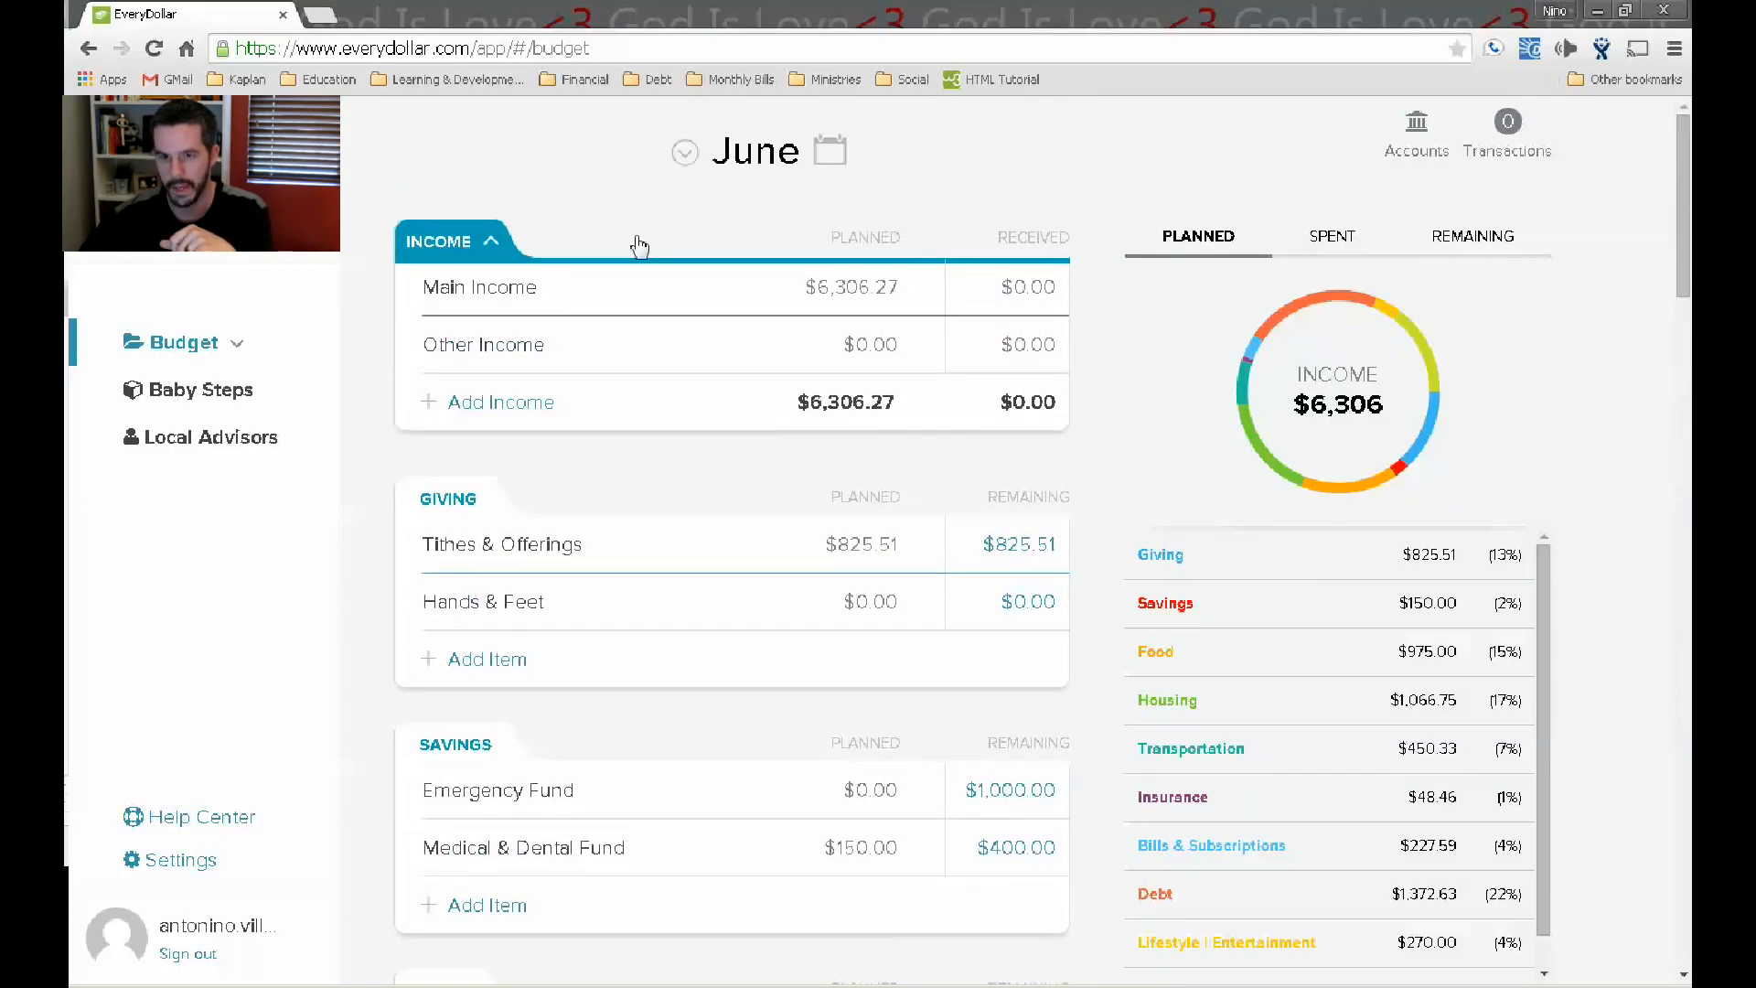
pyautogui.click(817, 300)
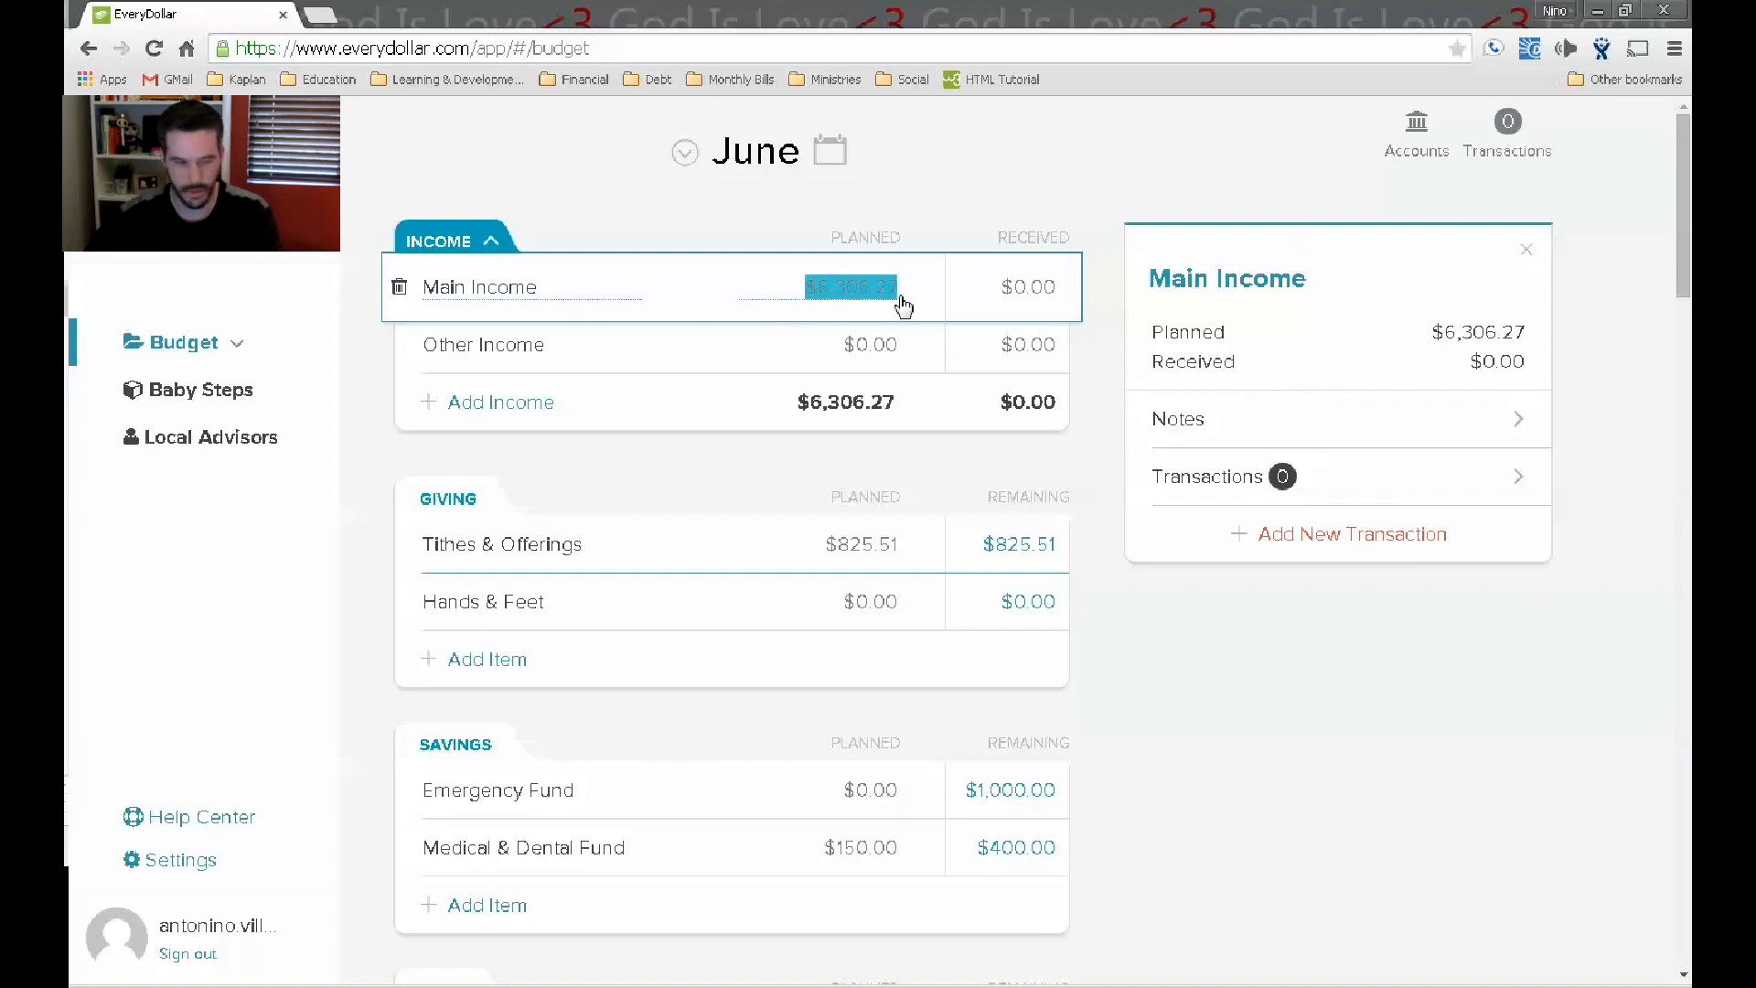
pyautogui.write('4204.18')
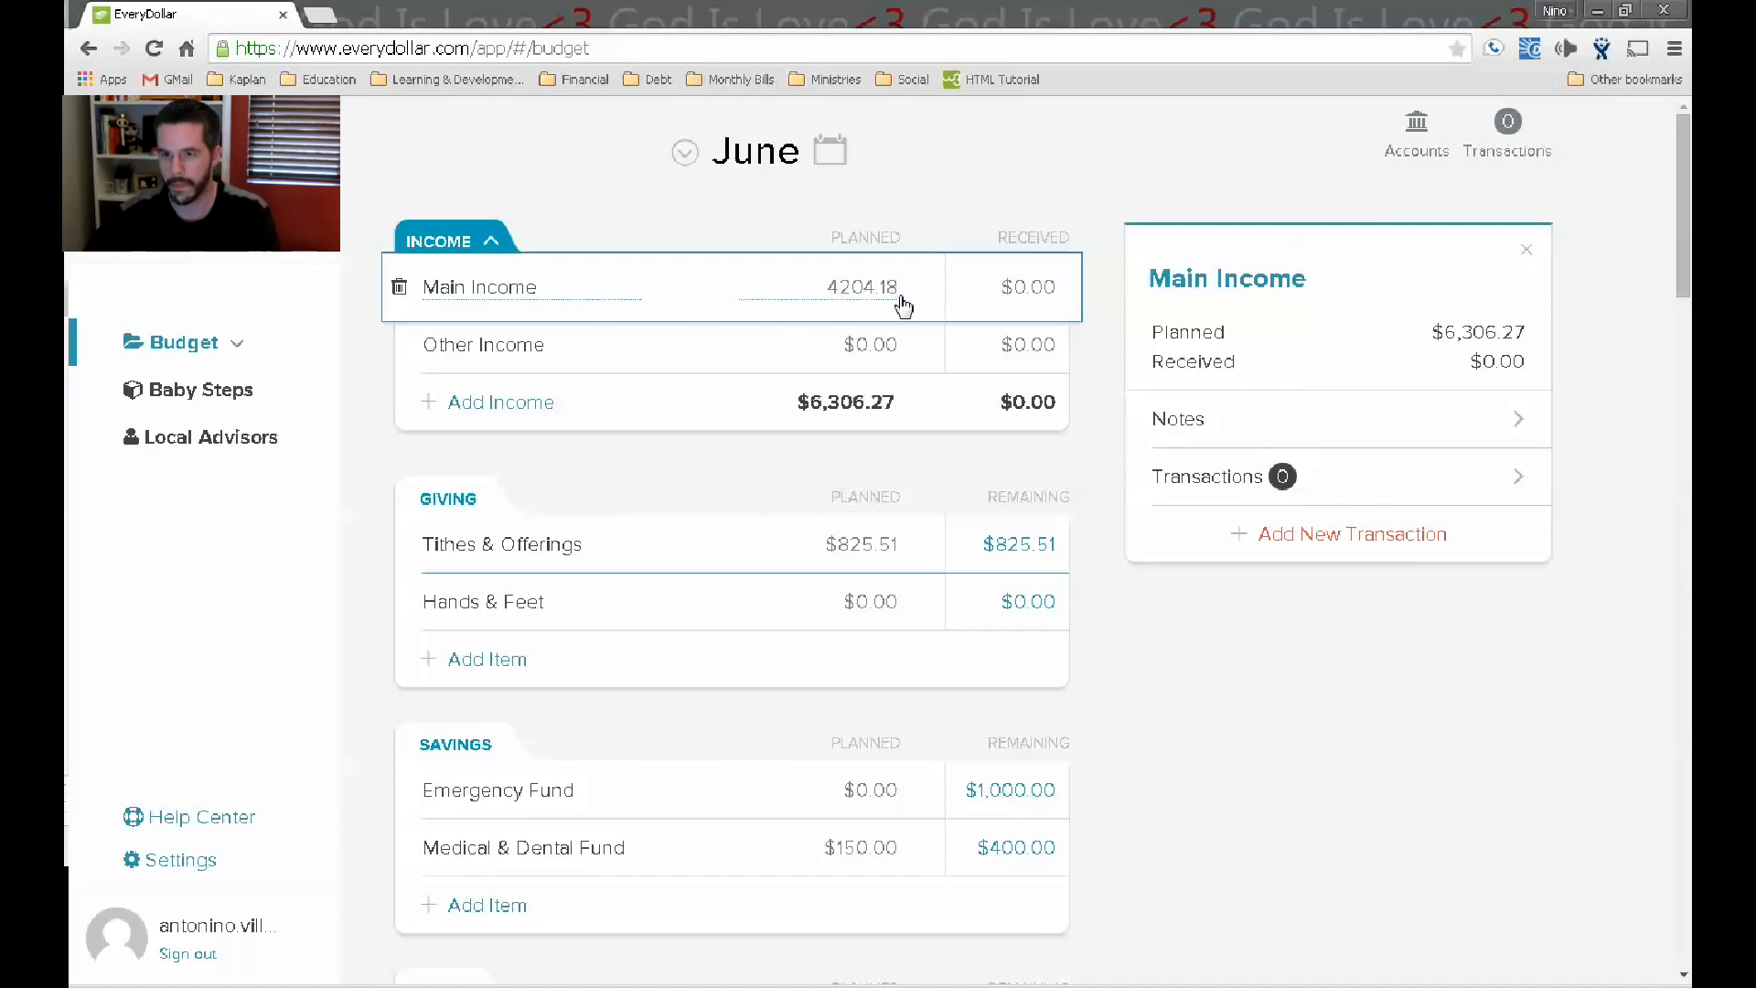
pyautogui.press('Tab')
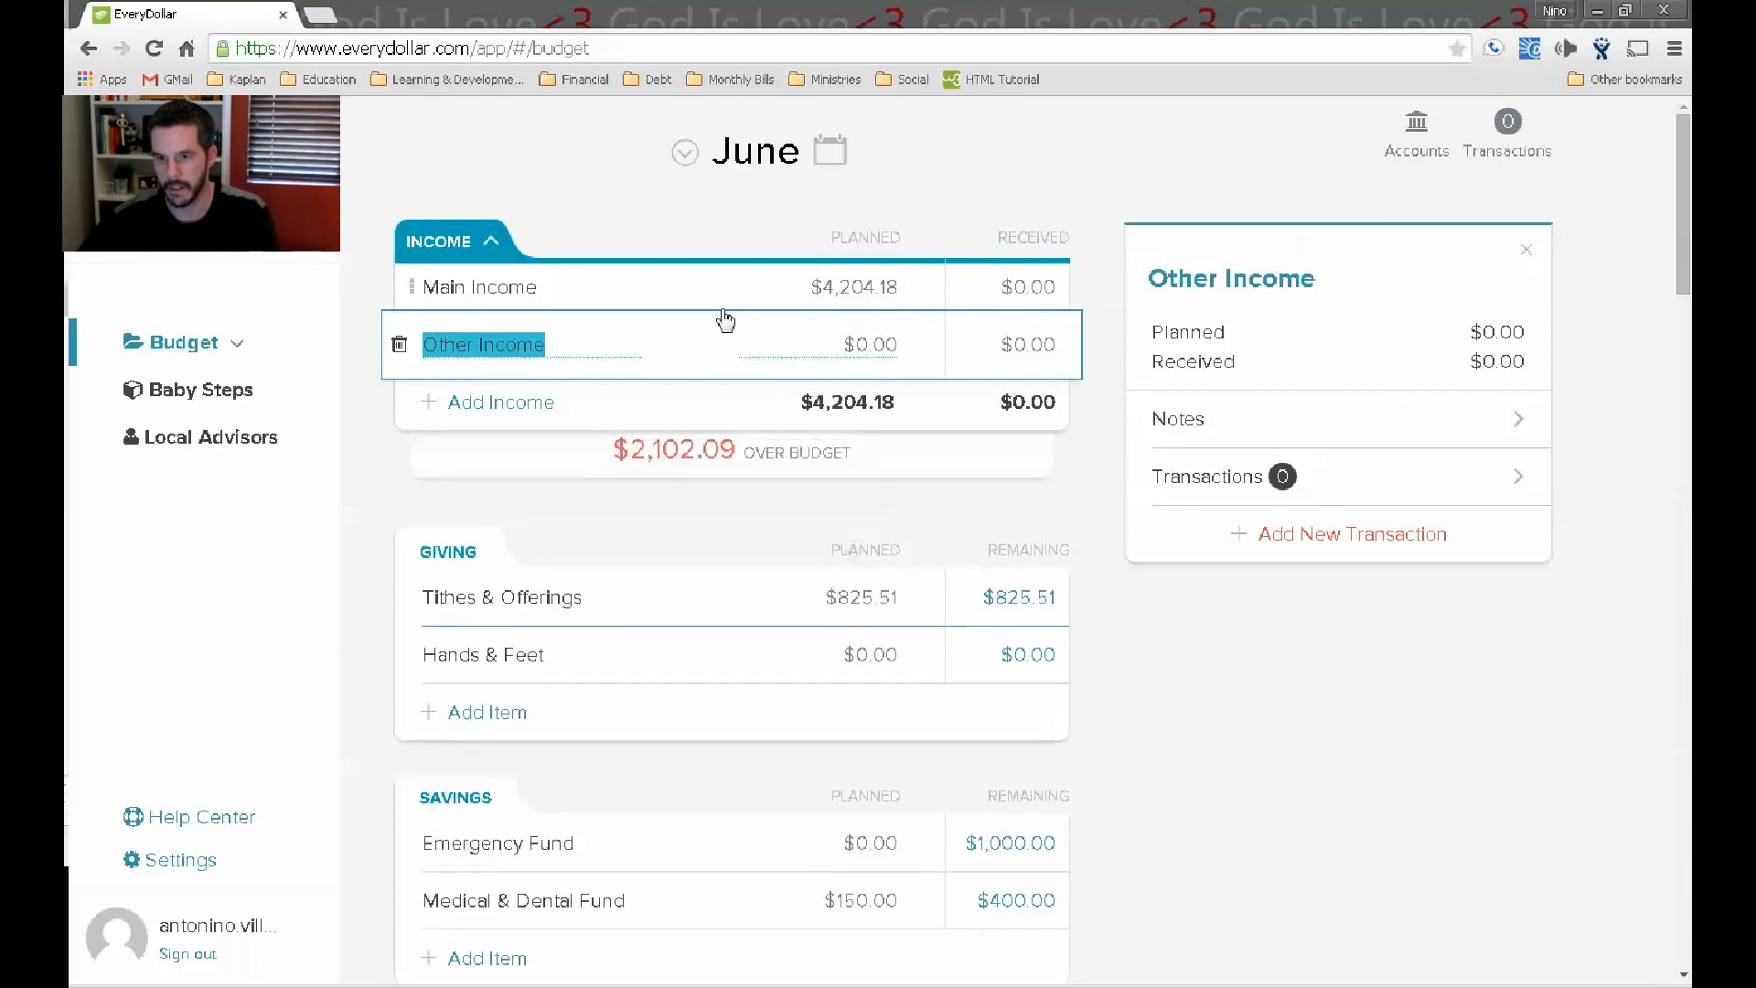
# Set the planned amount for Tithes & Offerings in the Giving category to $550.34.
pyautogui.scroll(-1, 725, 320)
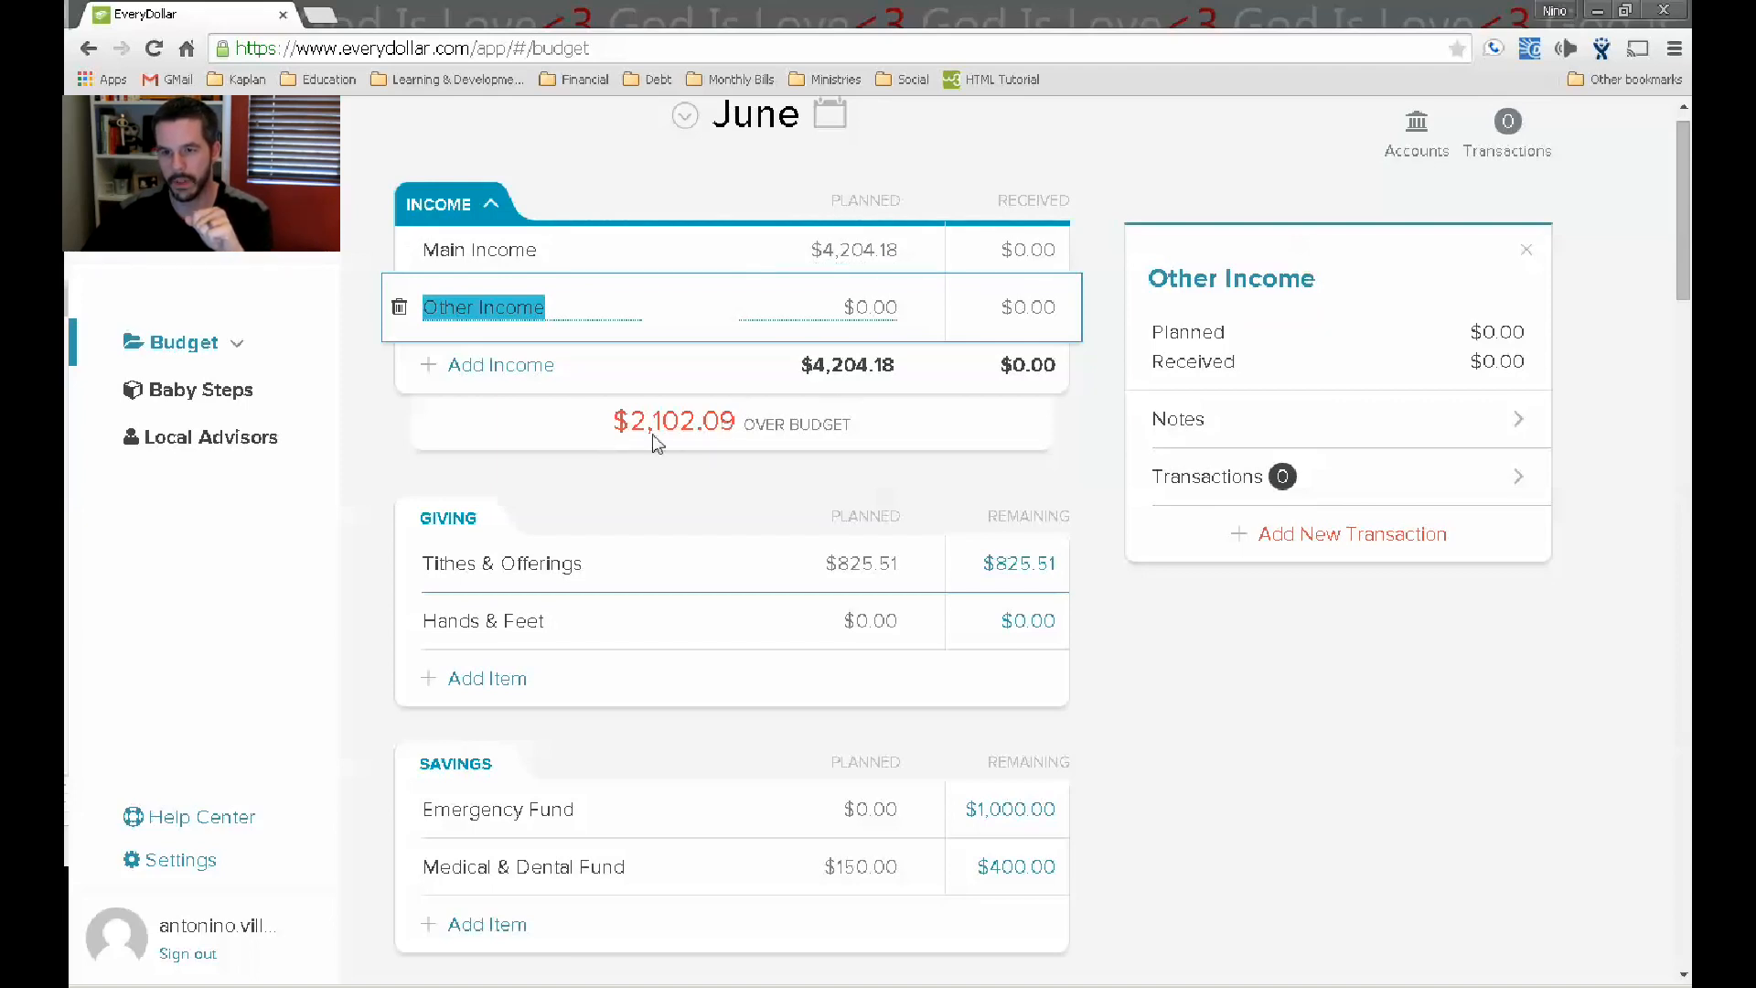
pyautogui.moveTo(611, 436); pyautogui.dragTo(811, 430)
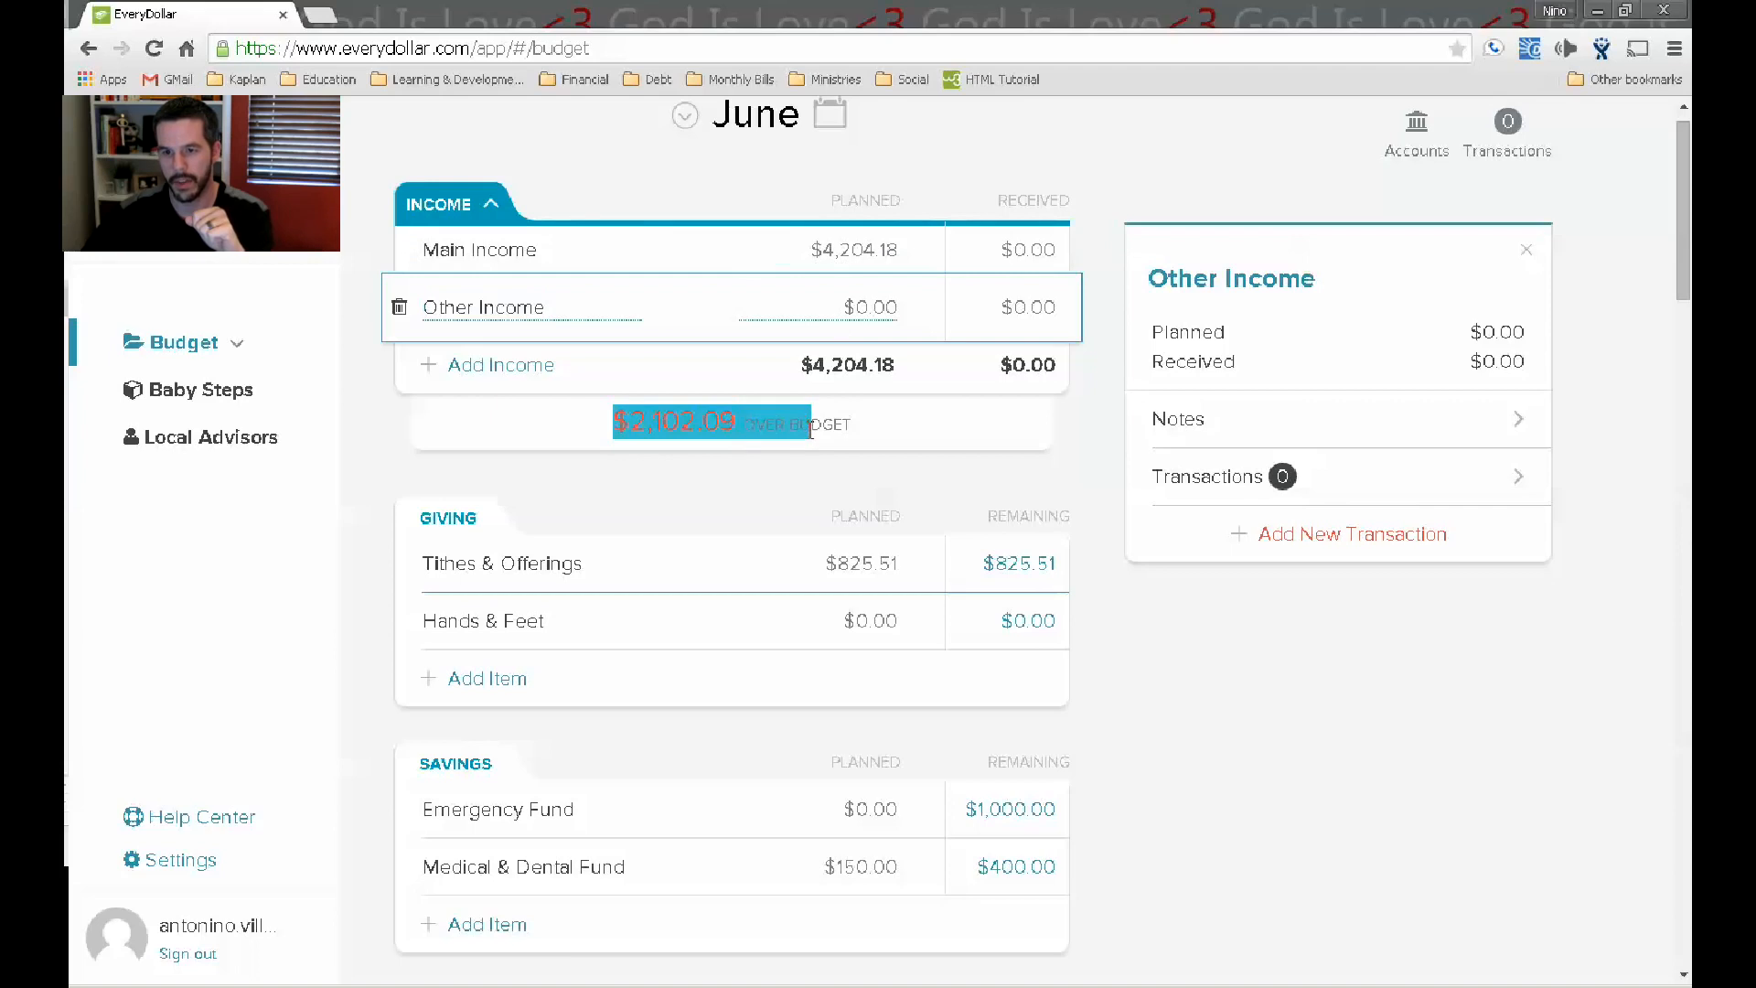
pyautogui.click(780, 489)
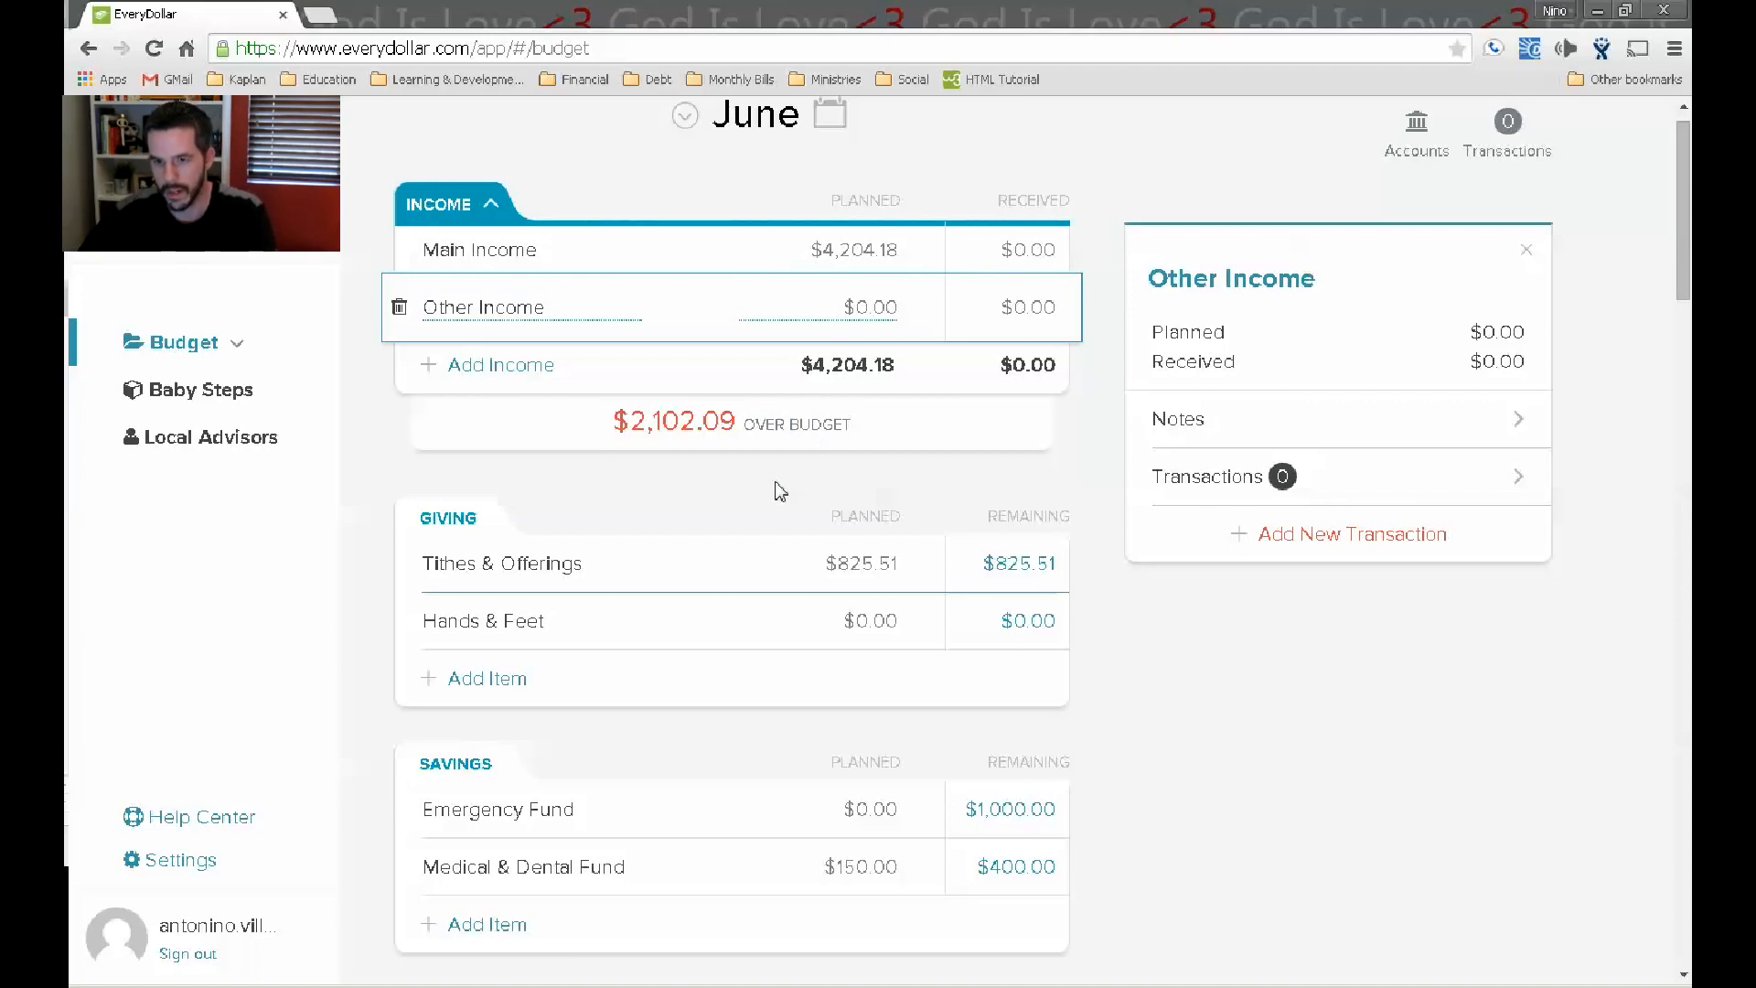
pyautogui.scroll(-1, 780, 492)
pyautogui.click(847, 519)
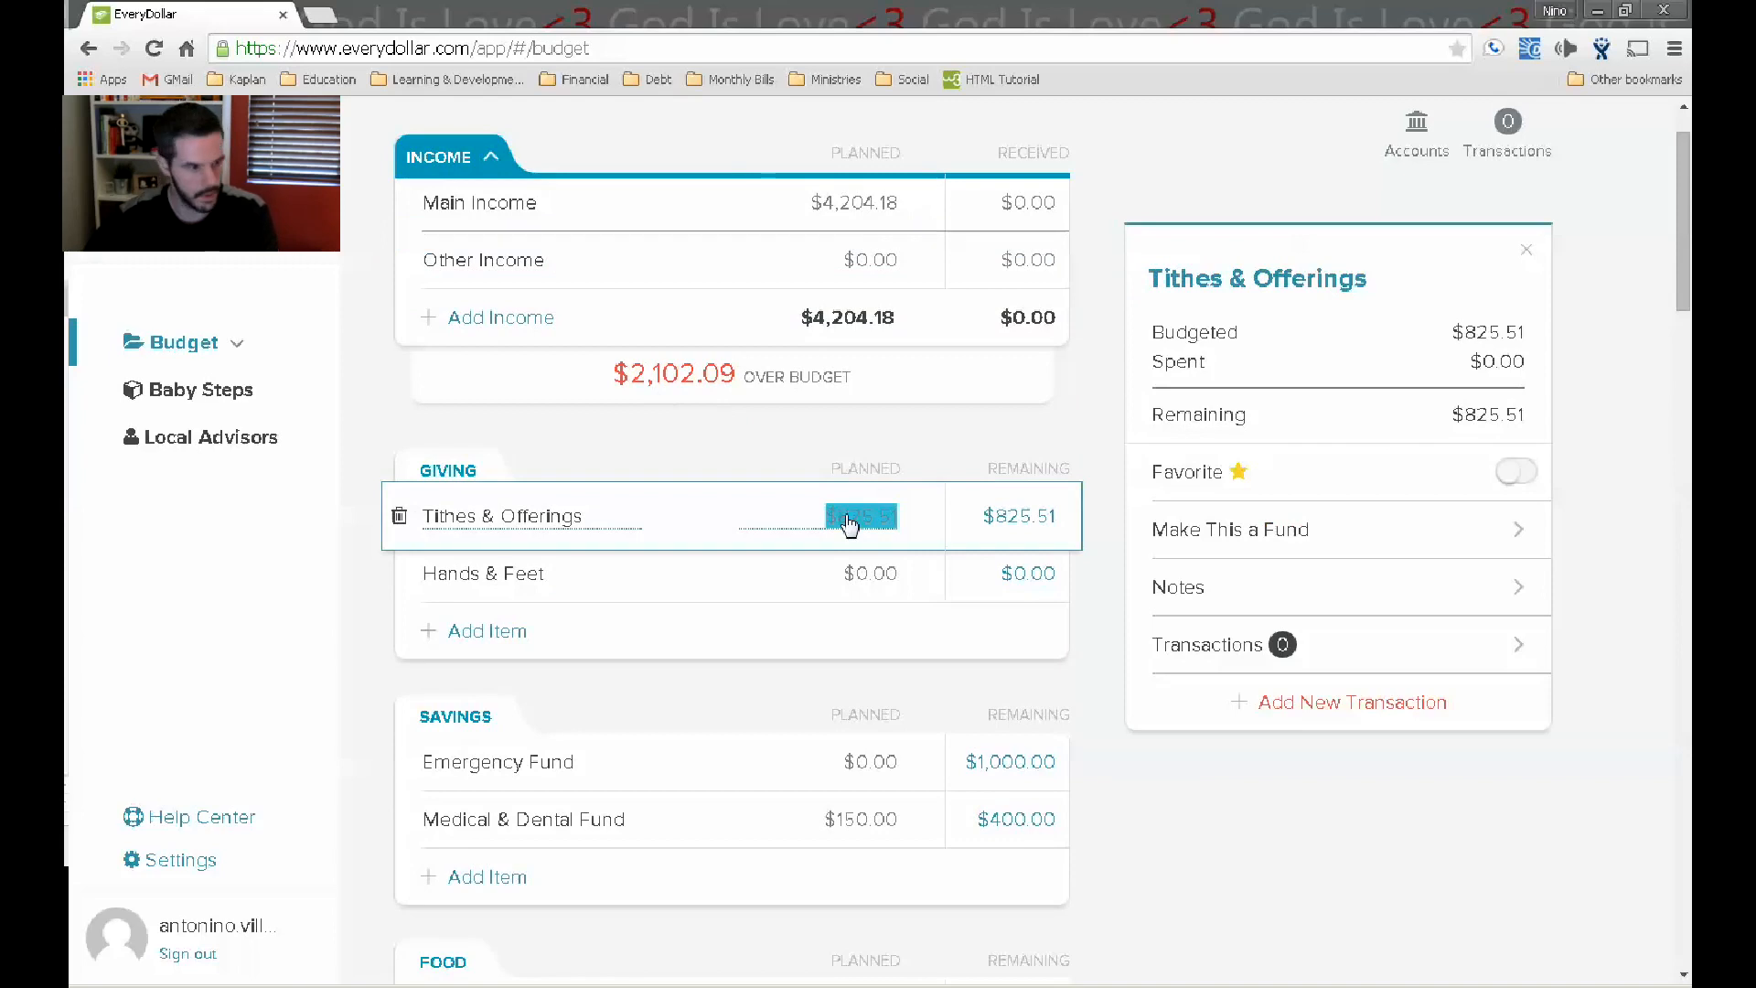
pyautogui.write('550.34')
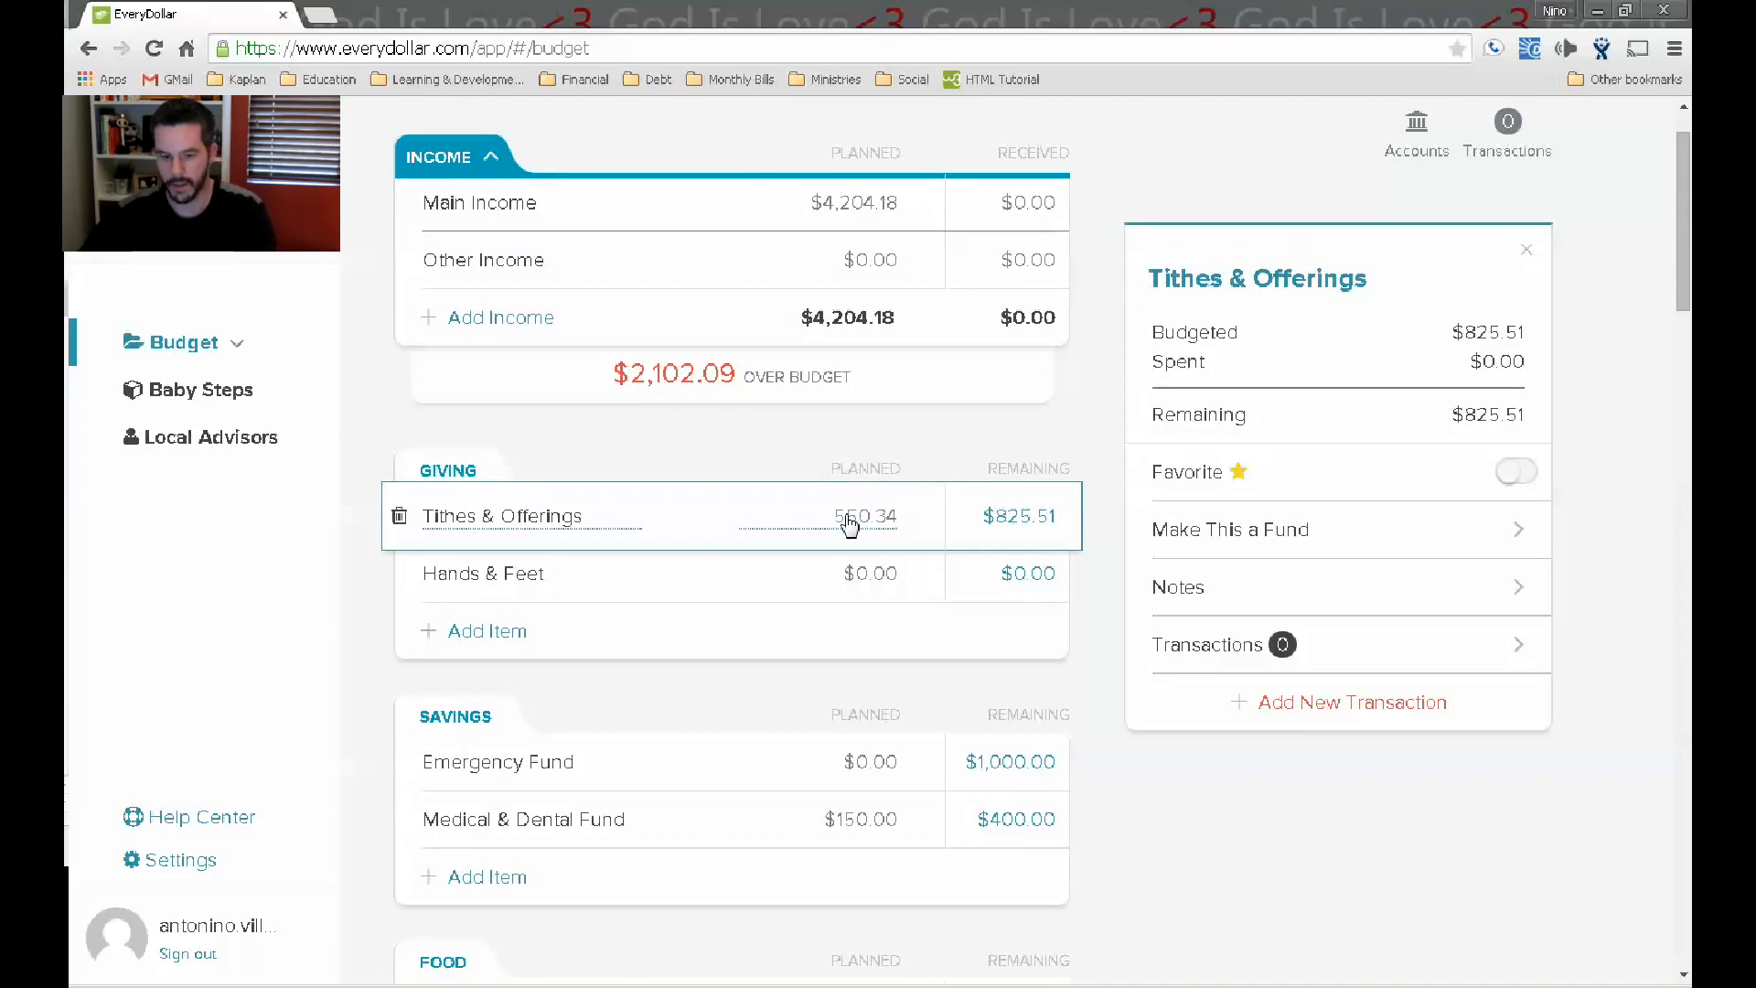
pyautogui.press('Tab')
# Set the planned contribution to the Medical & Dental Fund in the Savings category to $100.
pyautogui.scroll(-2, 785, 559)
pyautogui.scroll(-1, 784, 559)
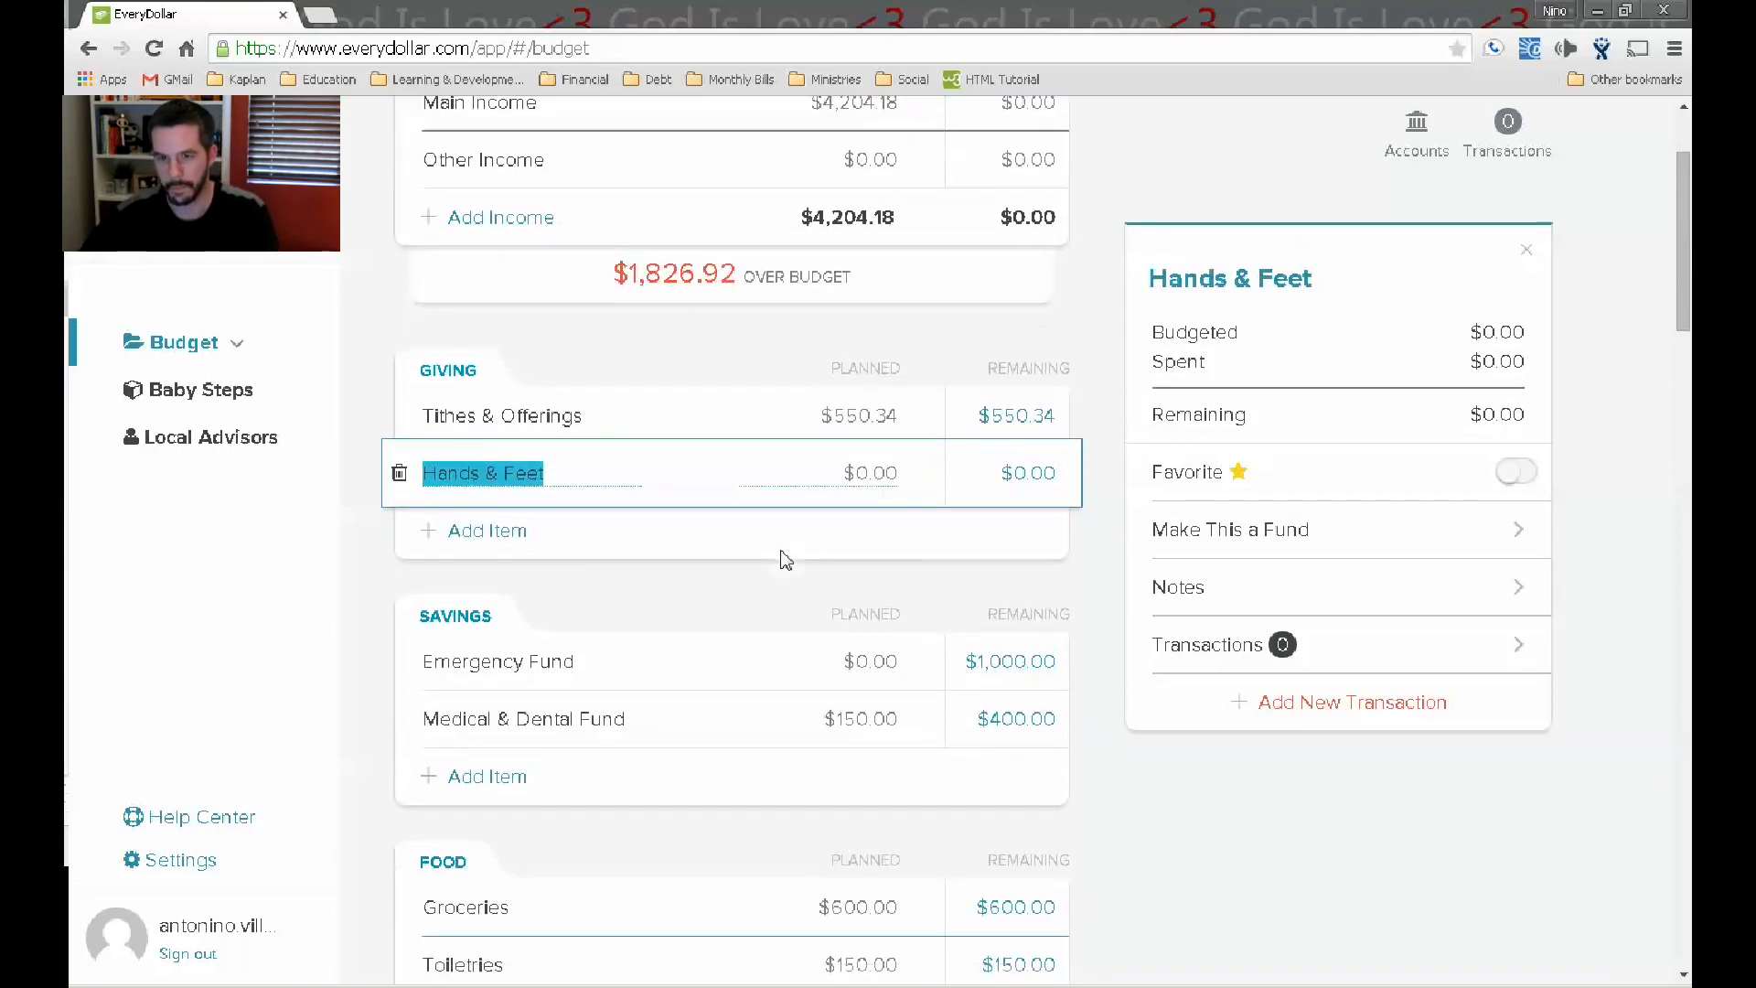
pyautogui.scroll(-3, 785, 560)
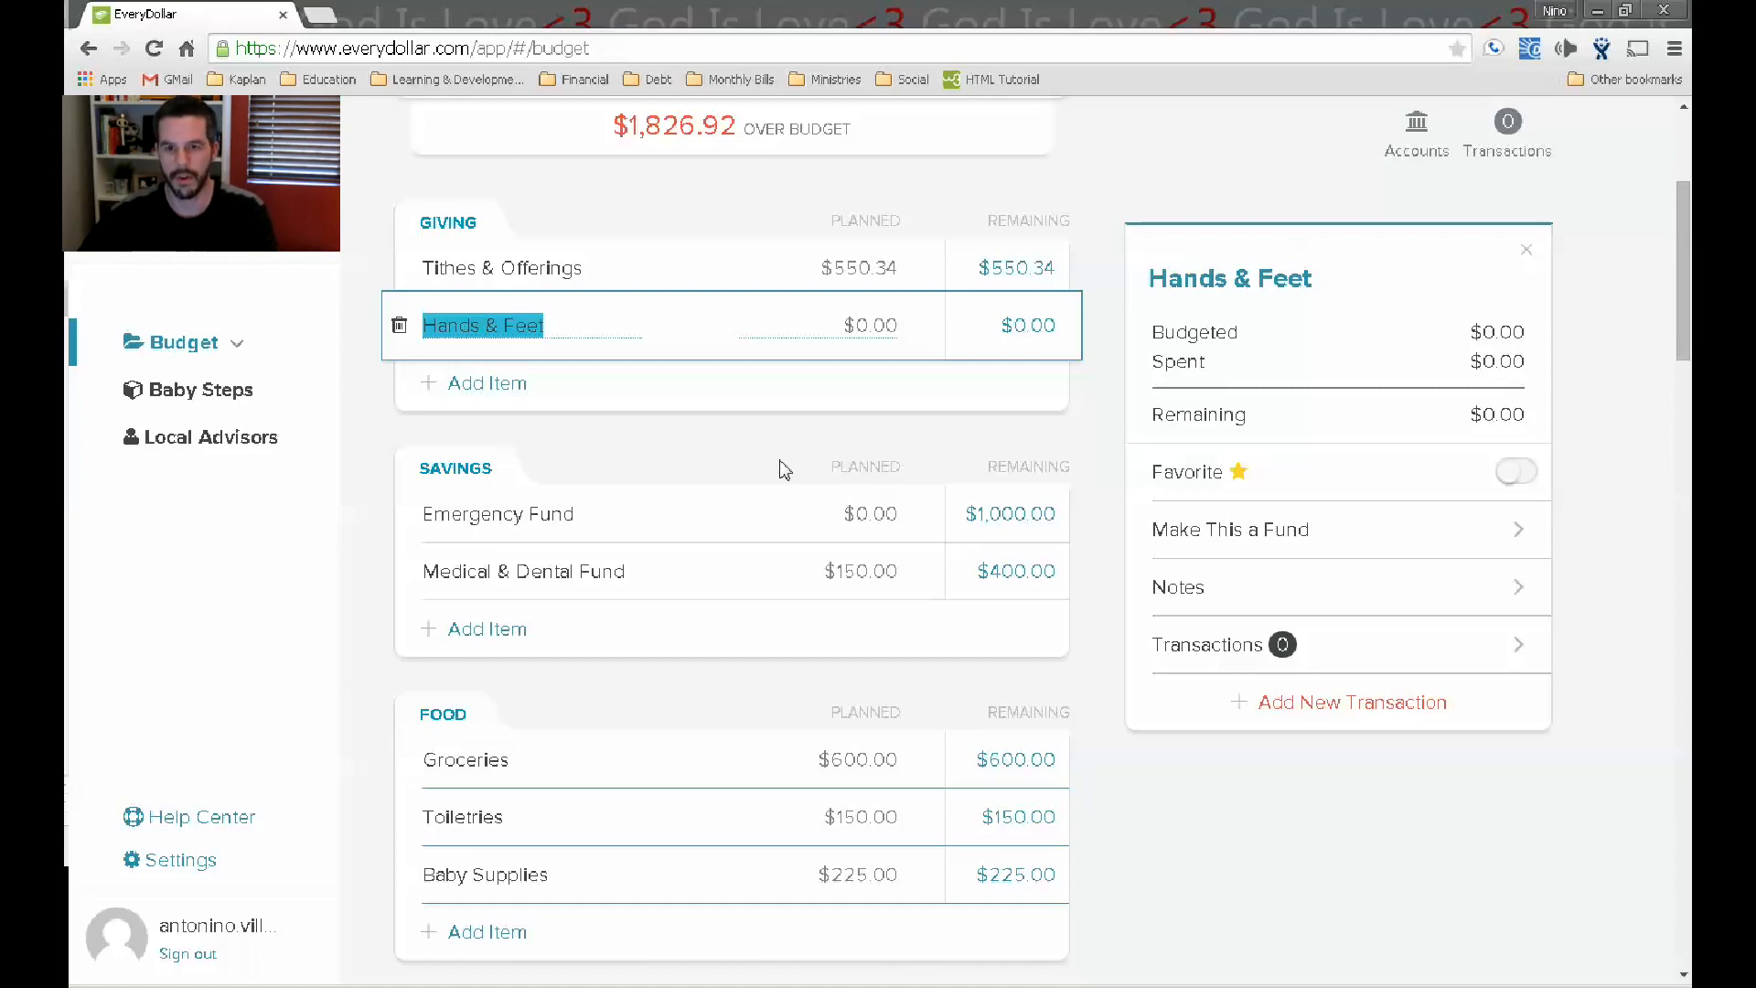
pyautogui.scroll(-1, 562, 369)
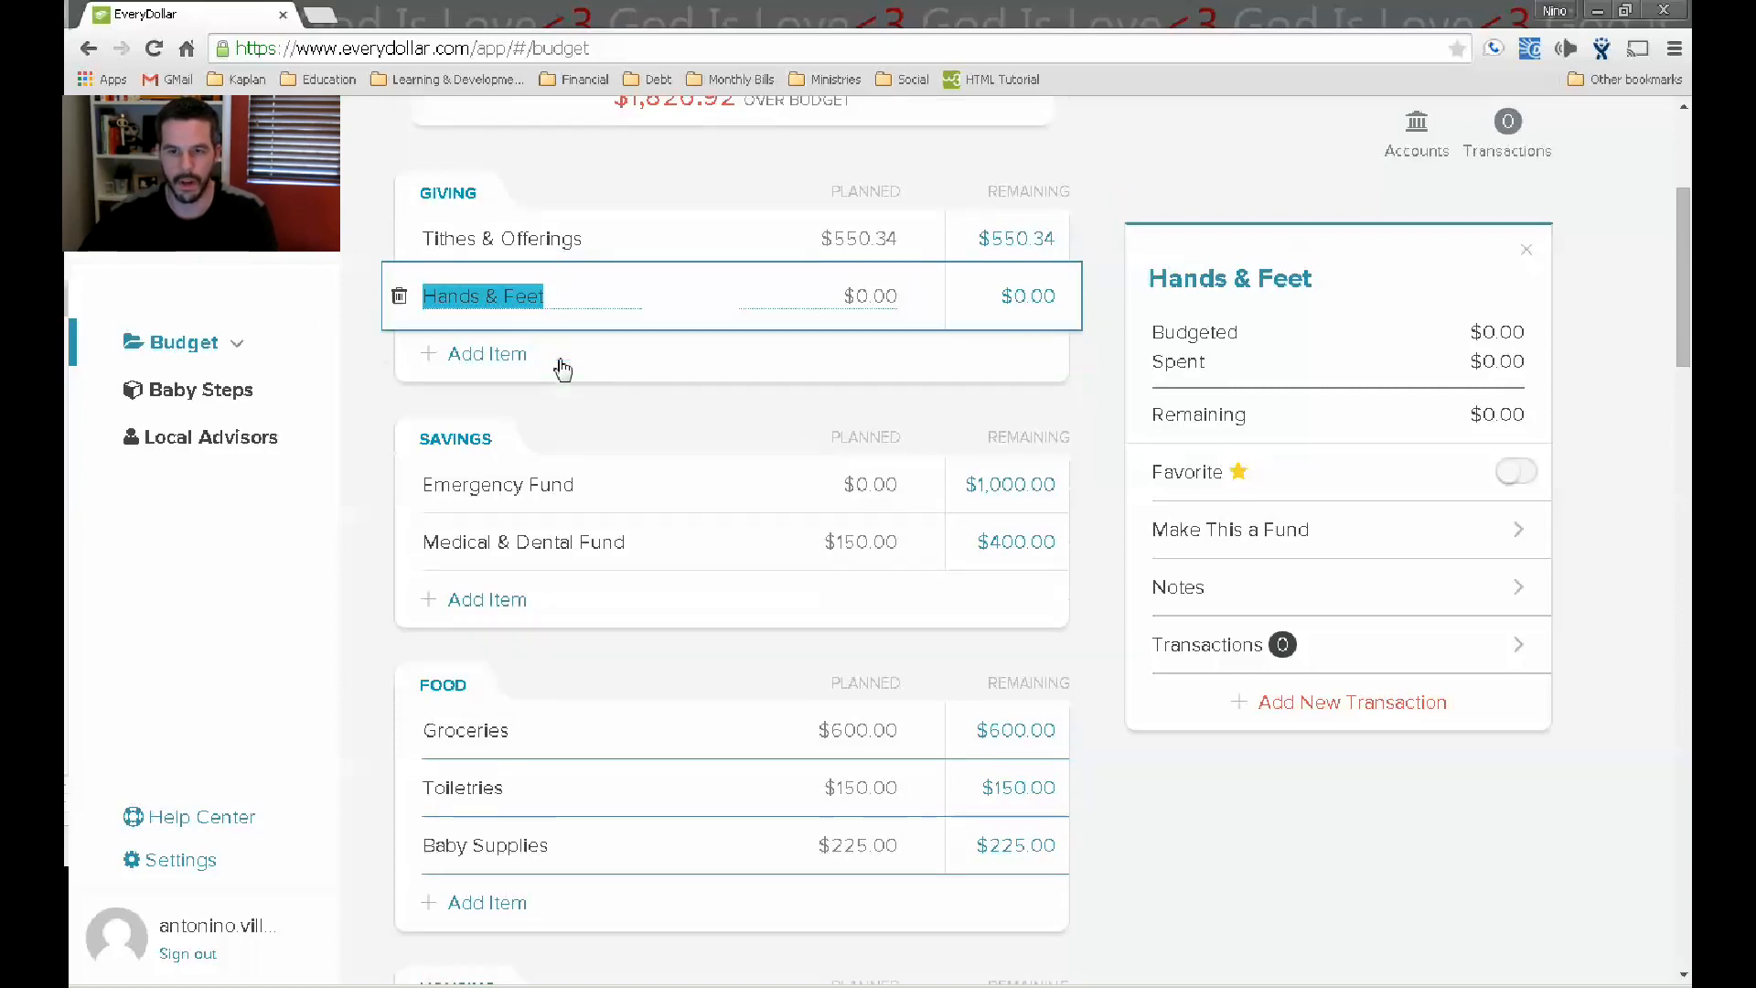
pyautogui.scroll(1, 549, 372)
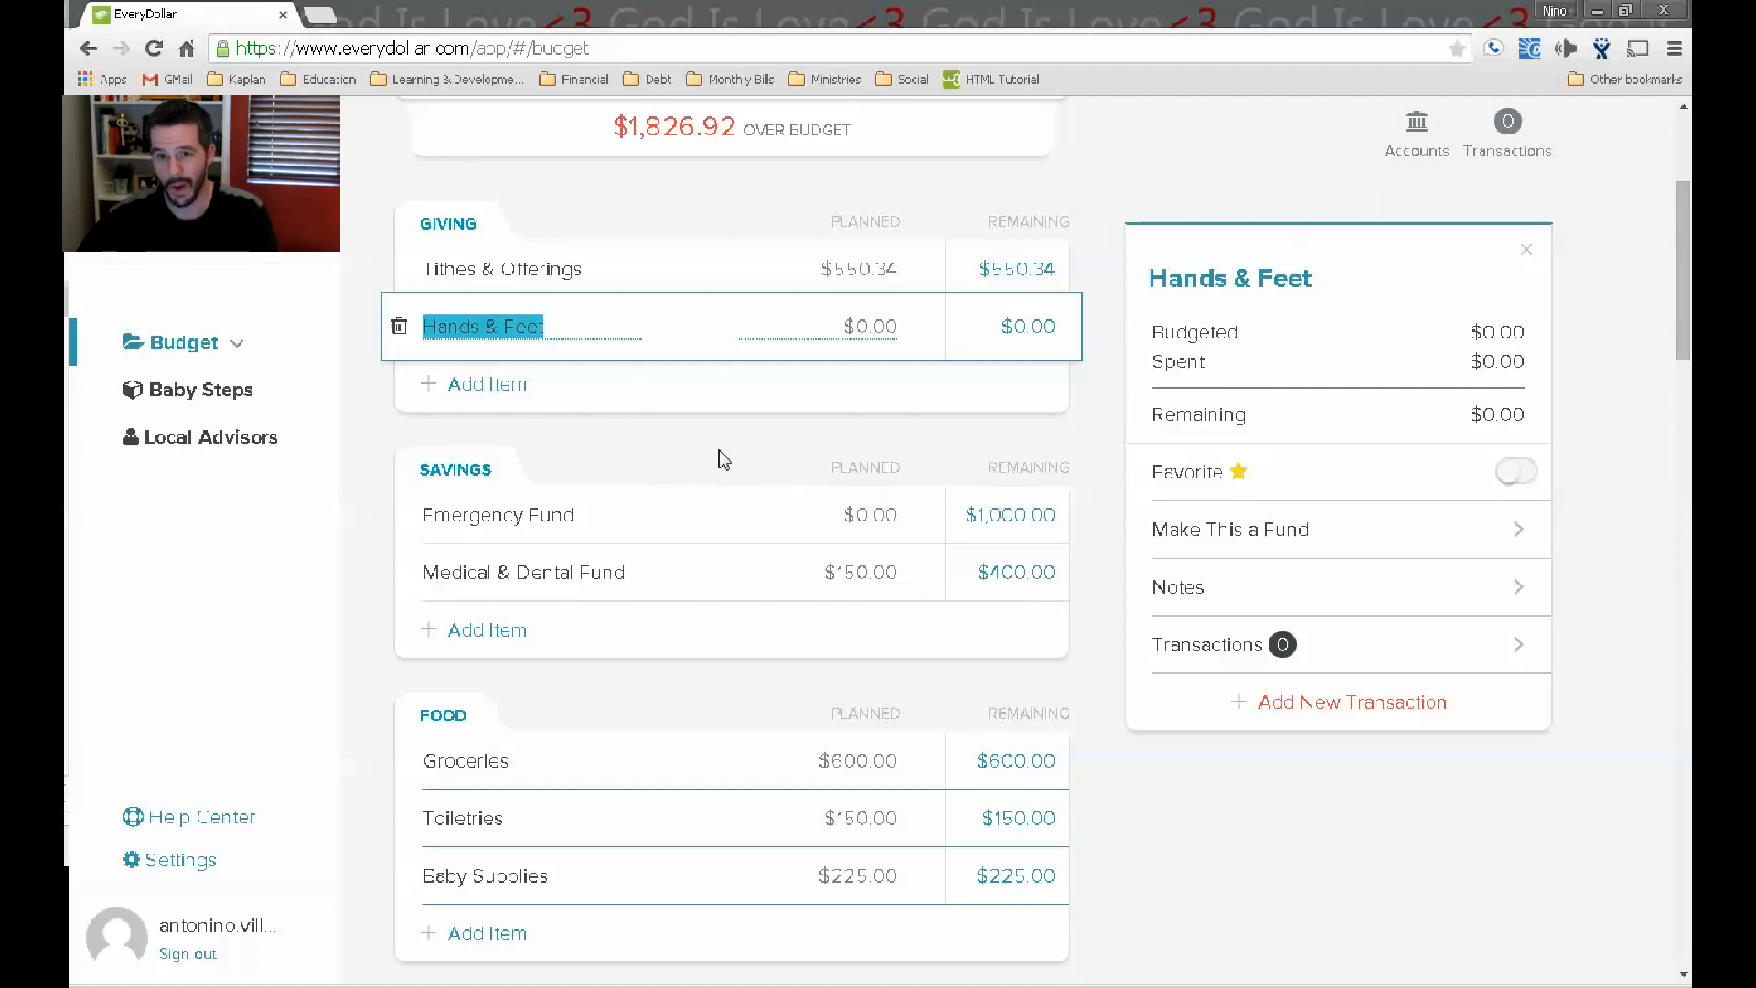
pyautogui.scroll(-1, 720, 457)
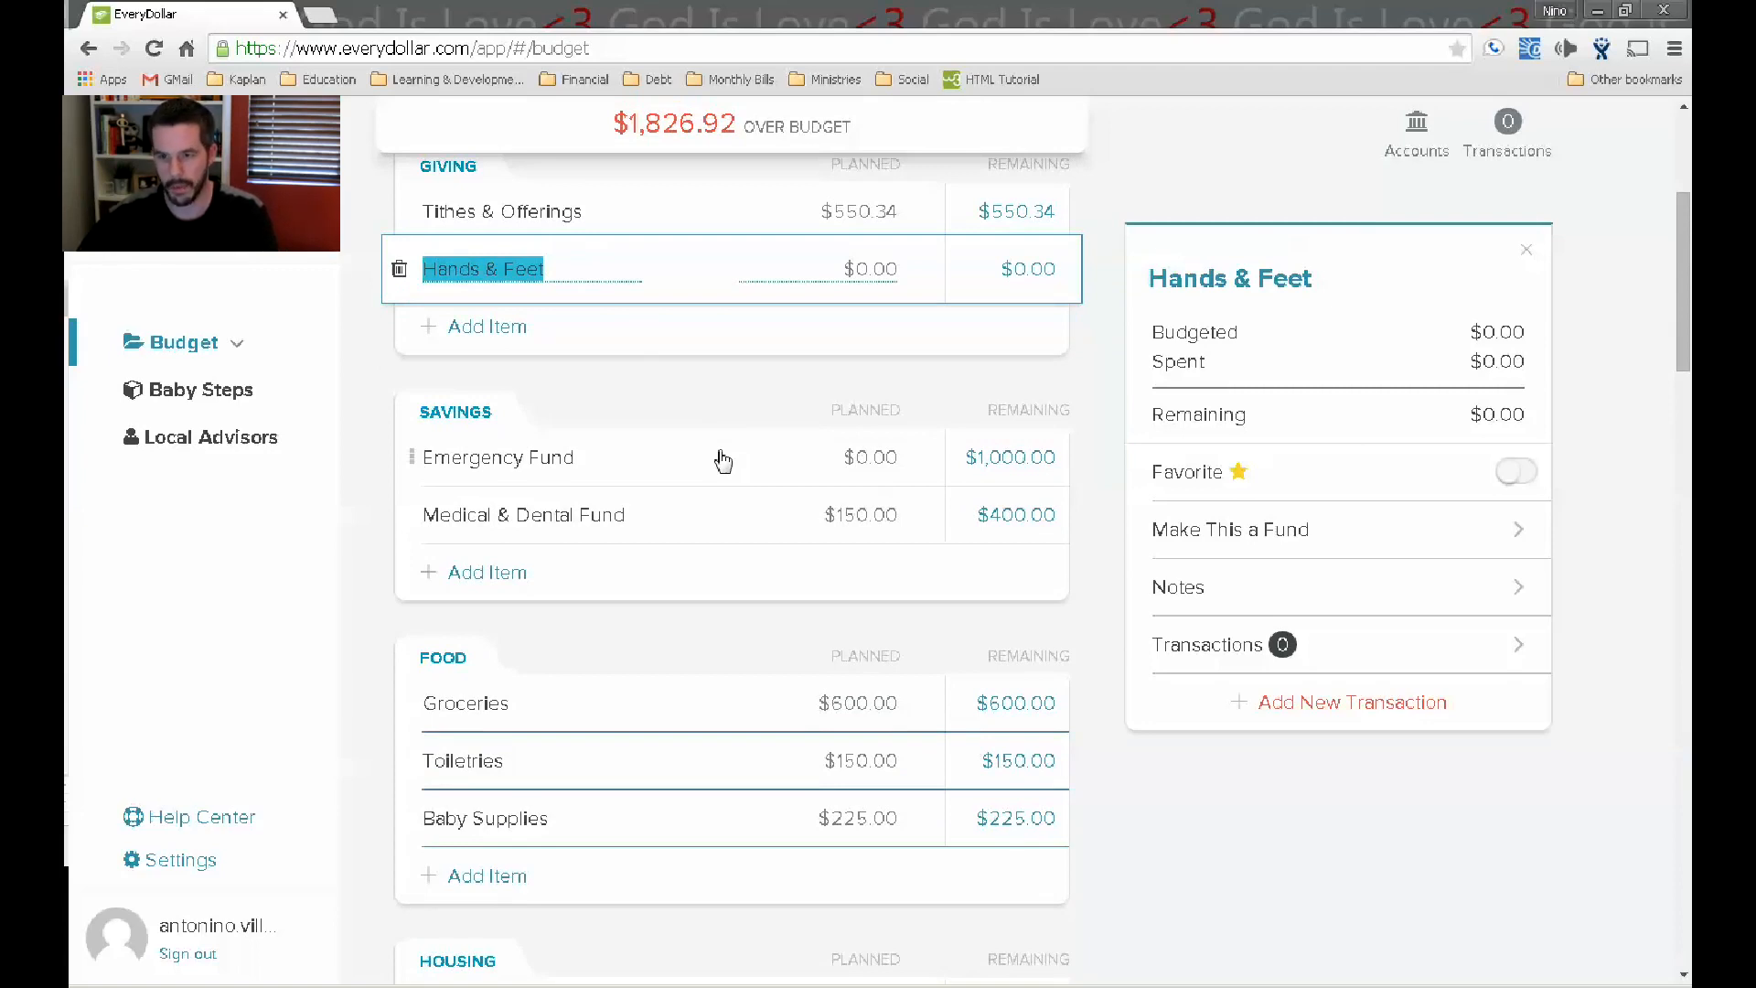
pyautogui.scroll(-1, 721, 459)
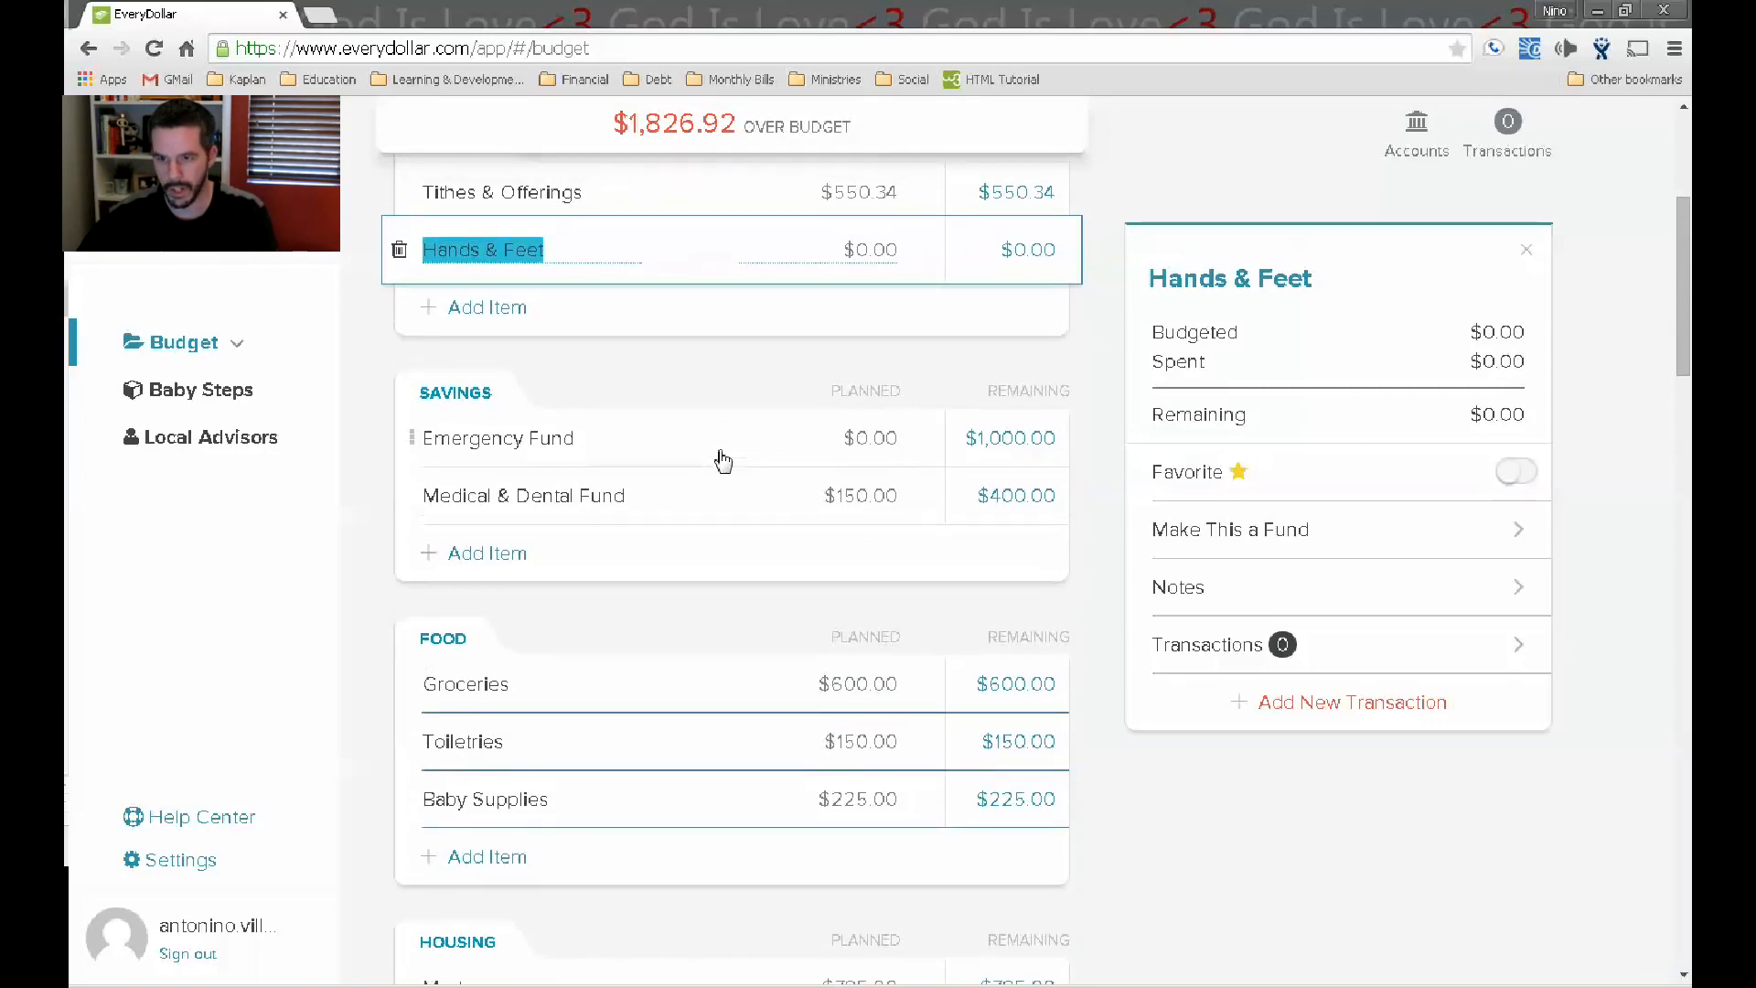
pyautogui.scroll(-1, 767, 402)
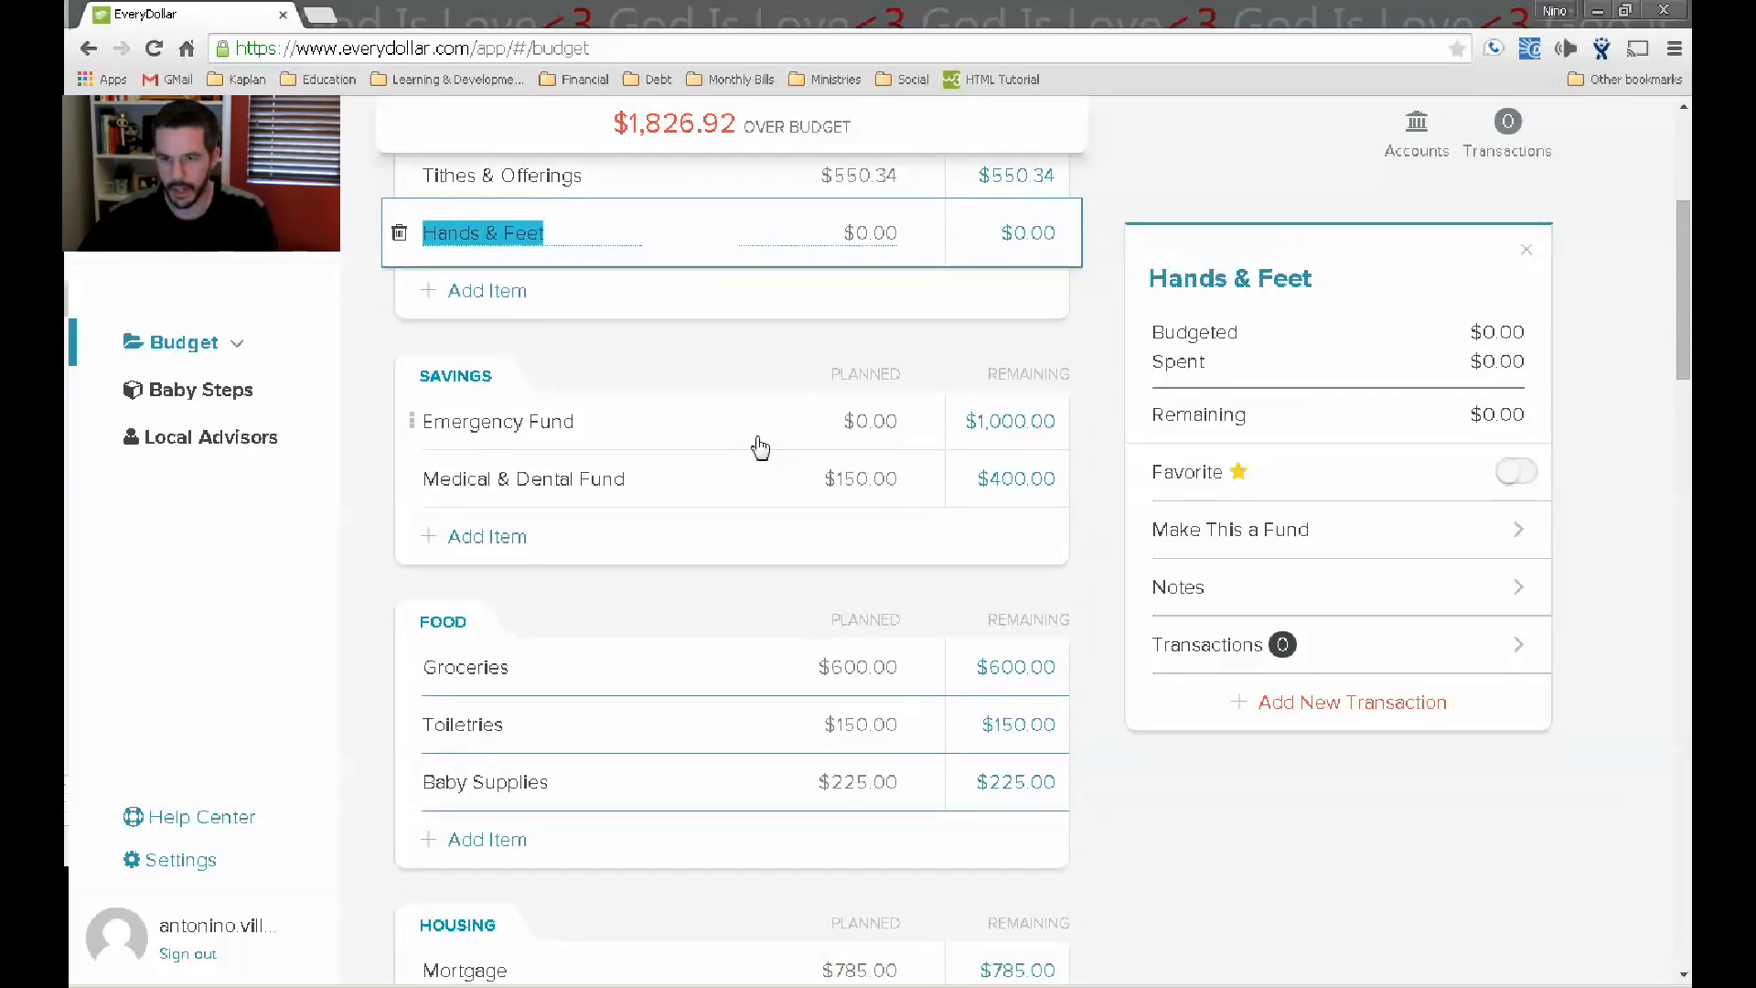
pyautogui.scroll(-6, 757, 447)
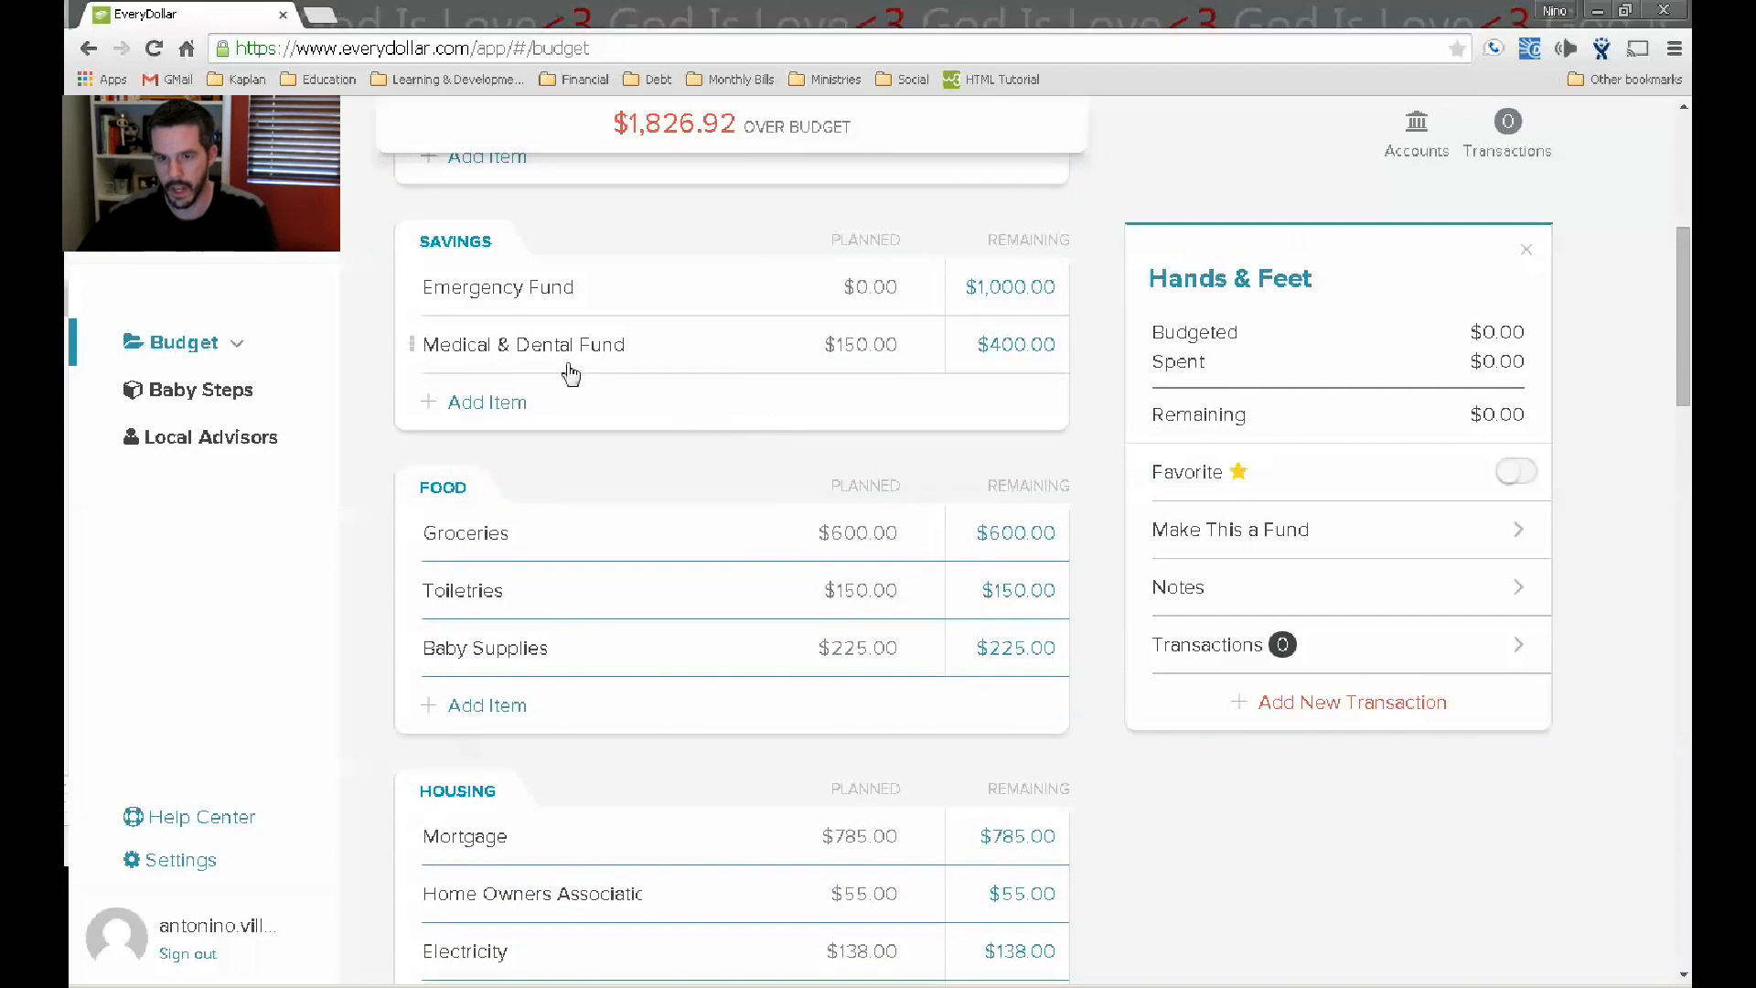
pyautogui.click(876, 355)
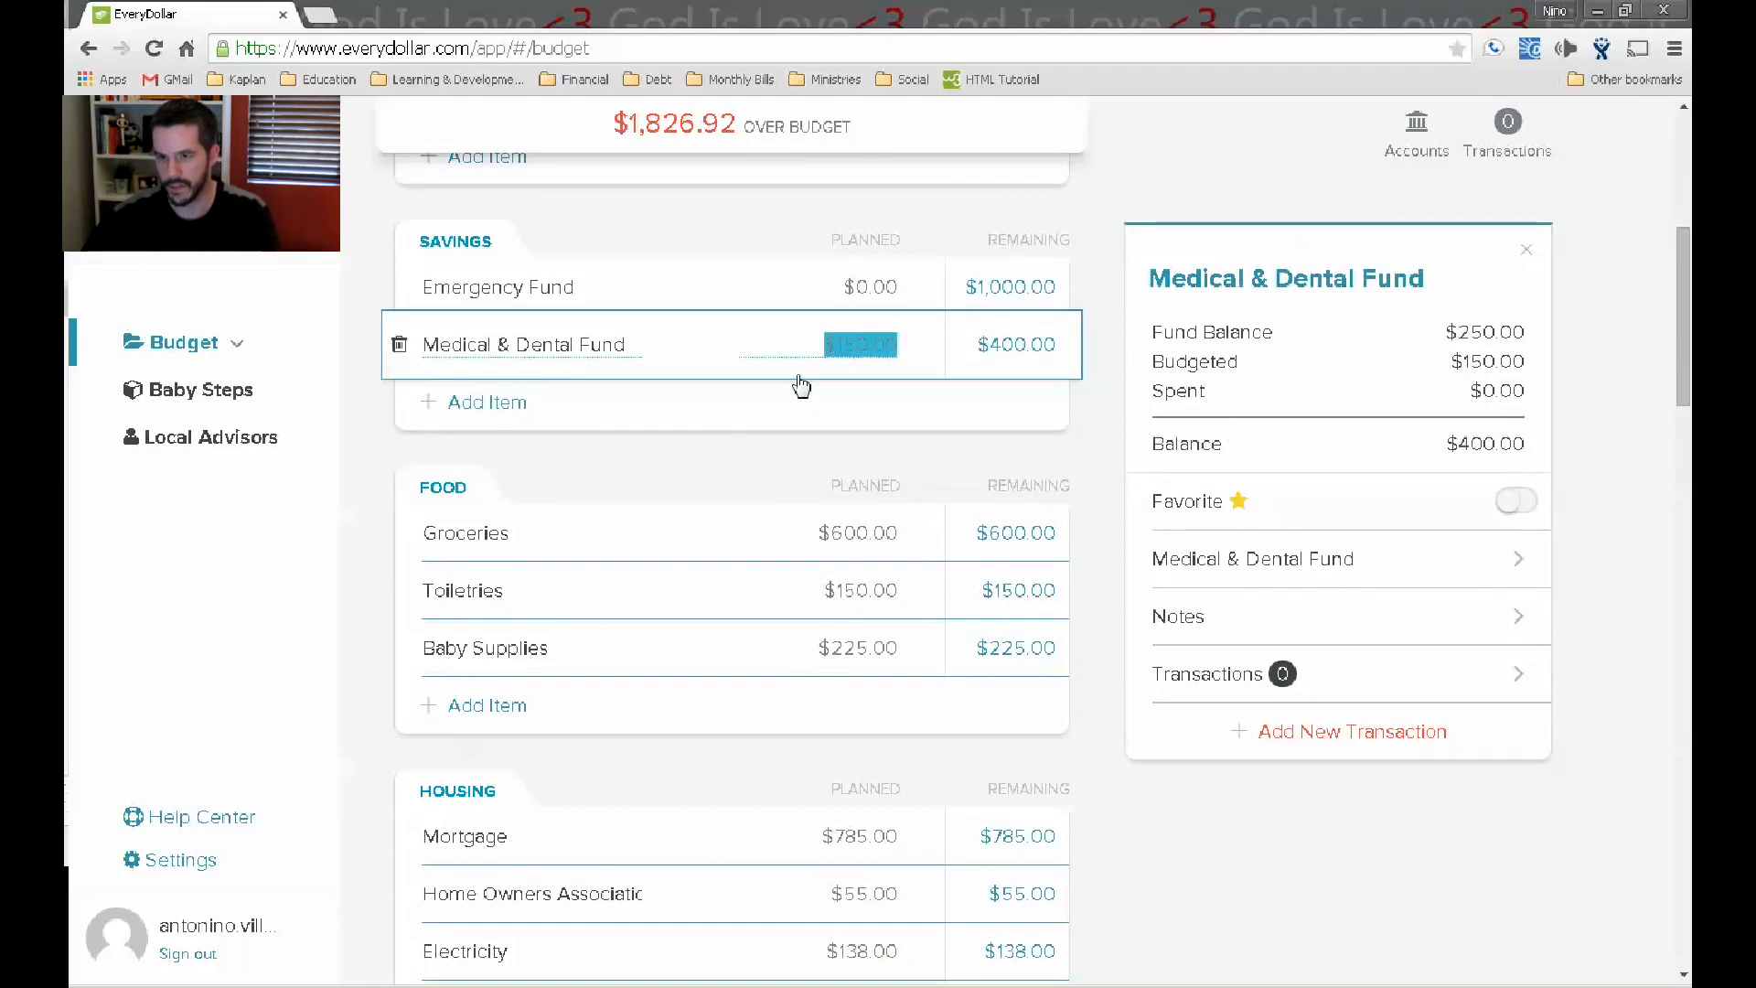
pyautogui.write('100')
pyautogui.press('Return')
# In the Food category, set the planned amounts to $400 for Groceries and $100 for Toiletries.
pyautogui.click(857, 472)
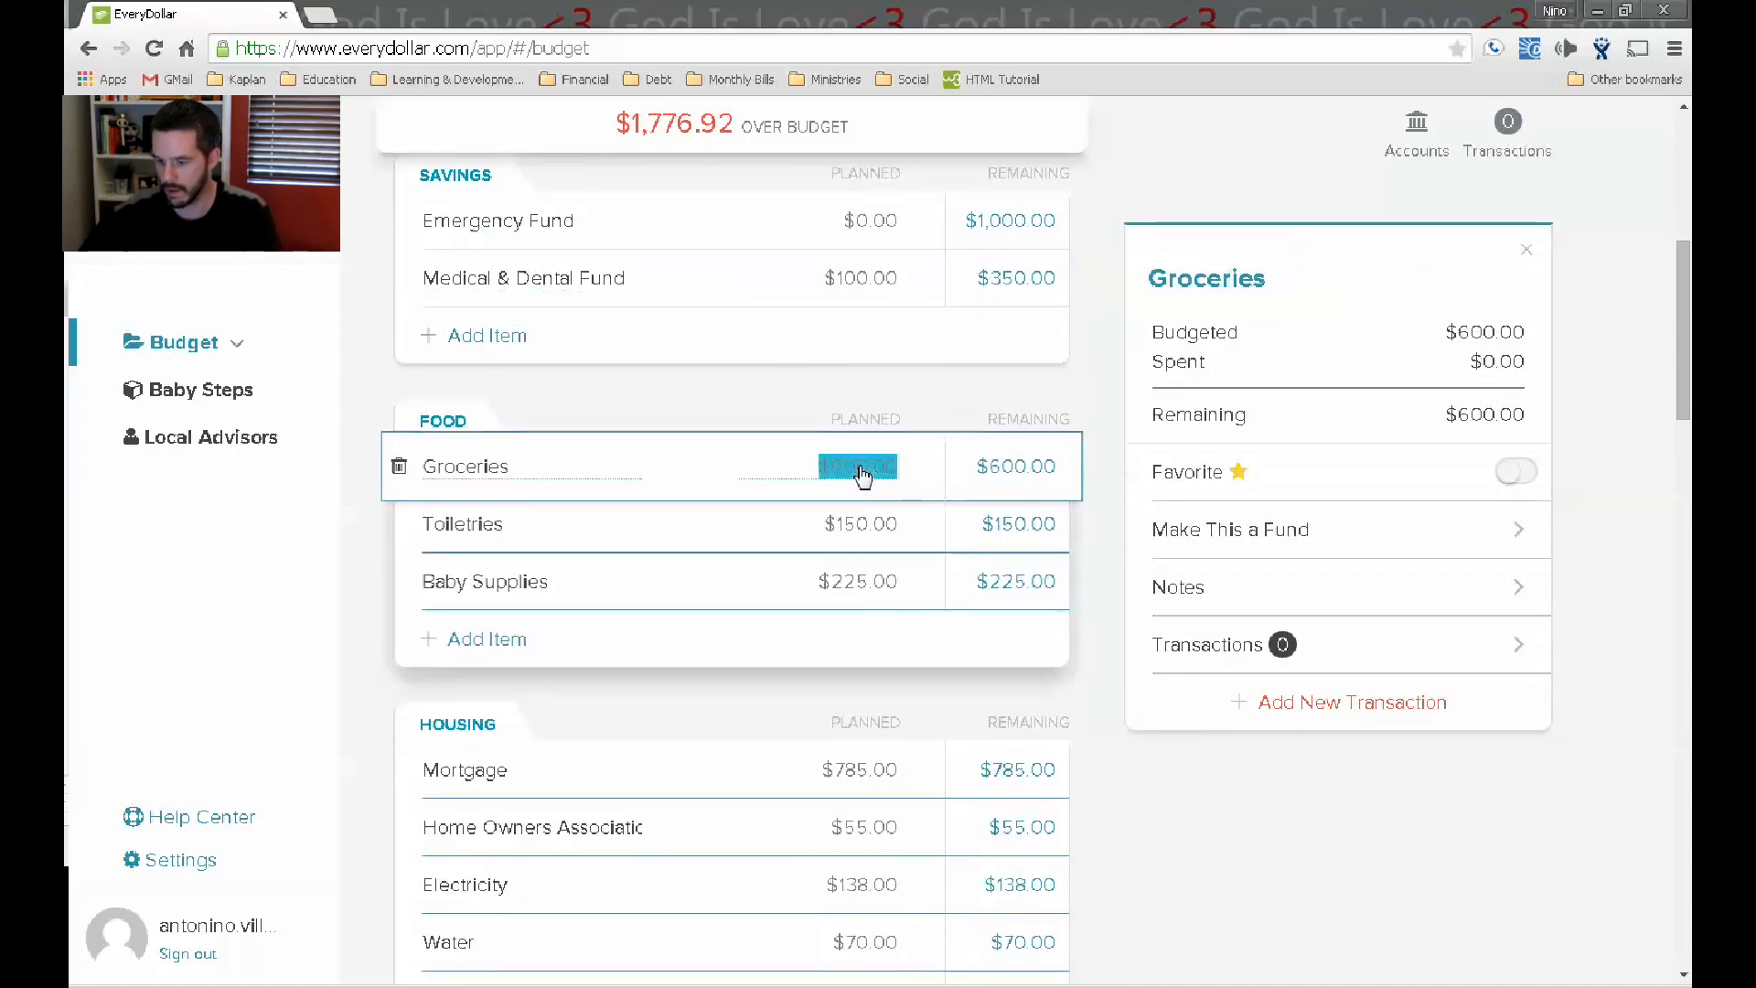
pyautogui.write('400')
pyautogui.press('Tab')
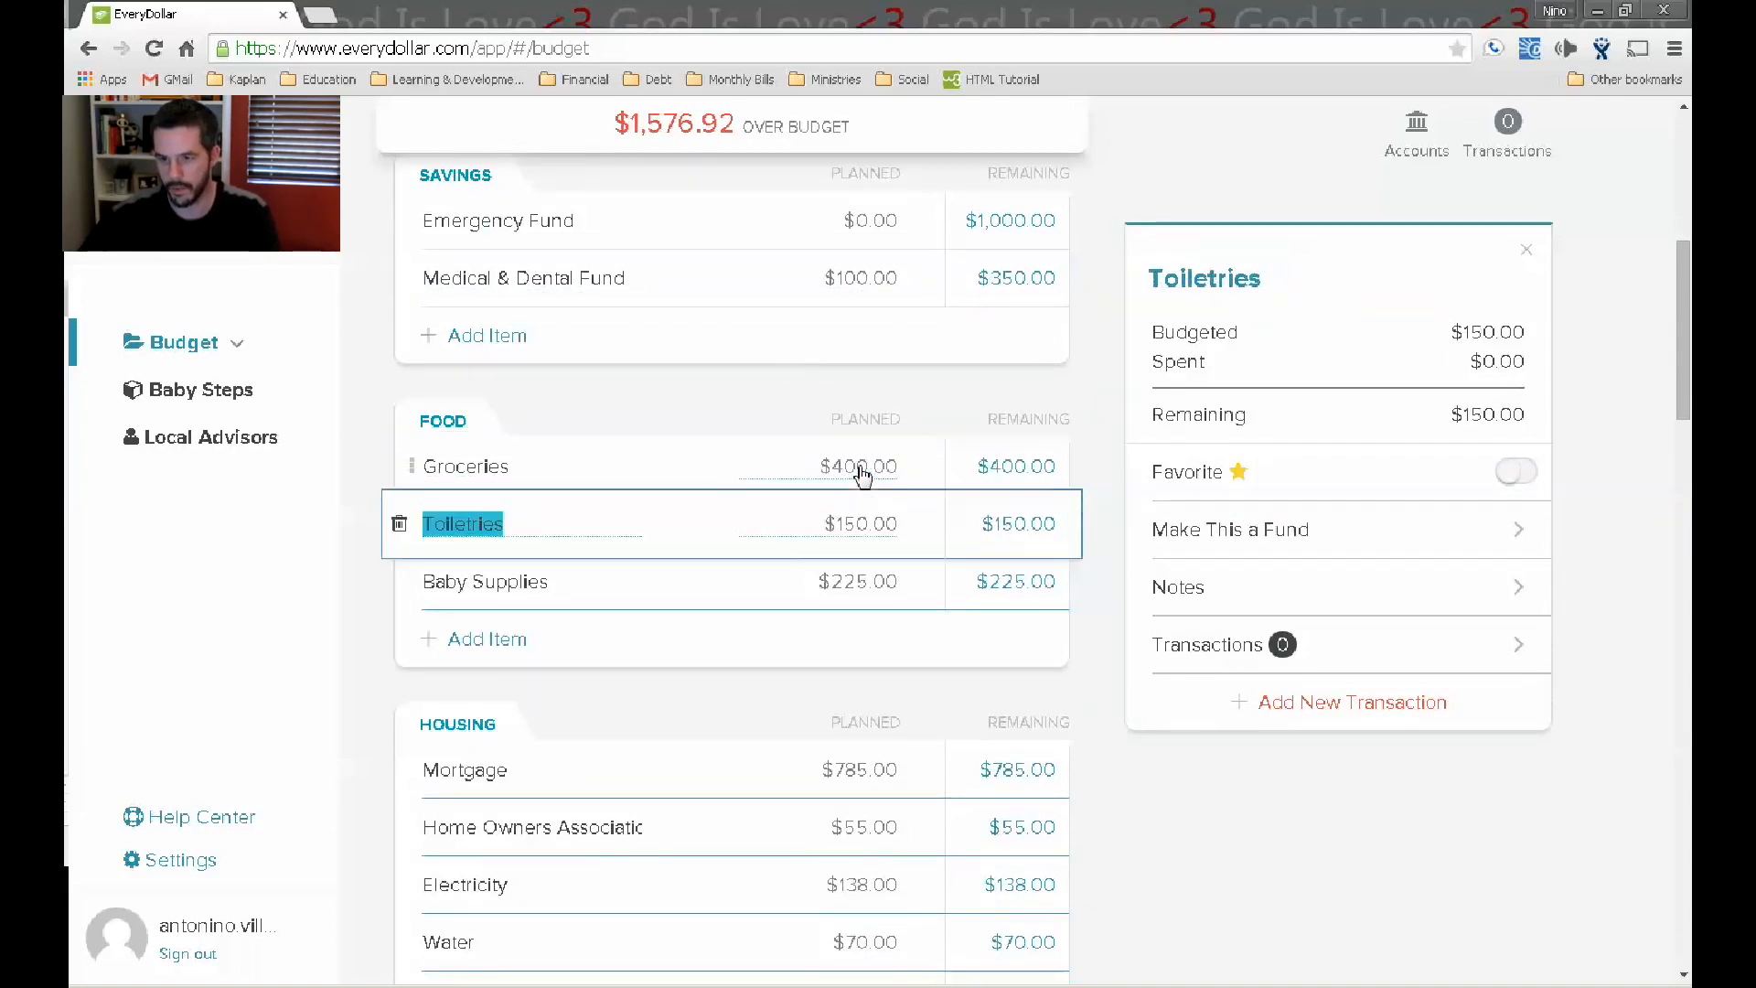
pyautogui.click(848, 529)
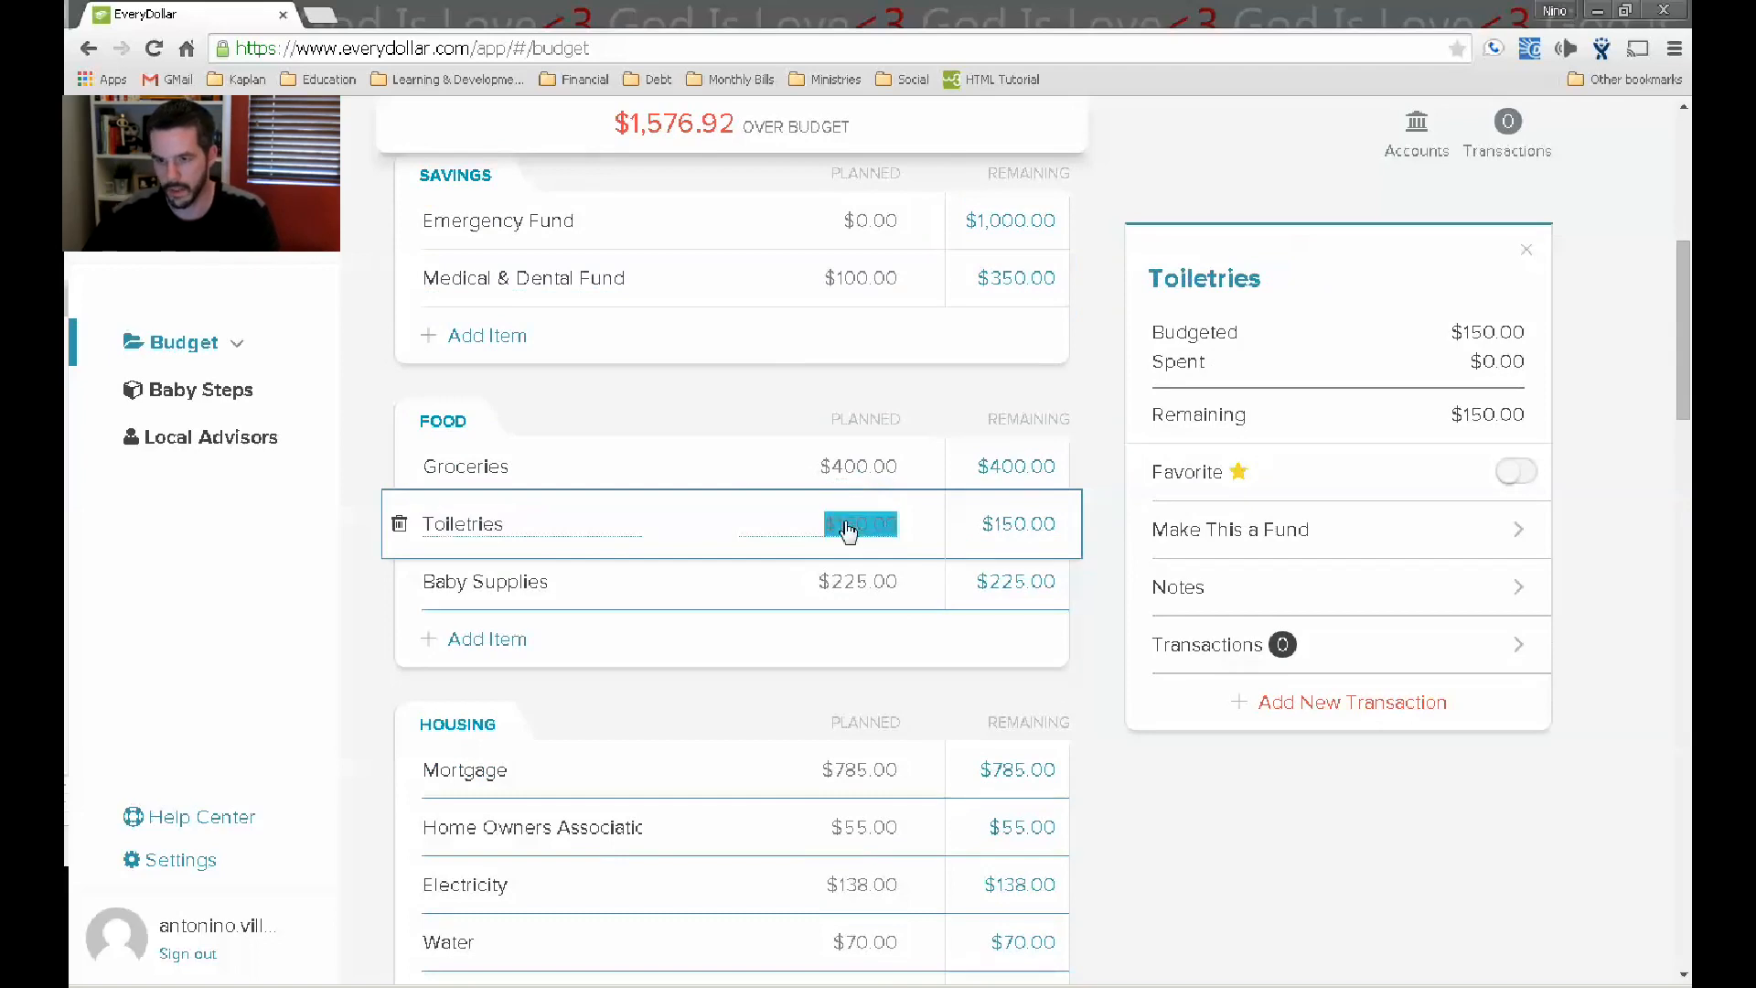
pyautogui.write('100')
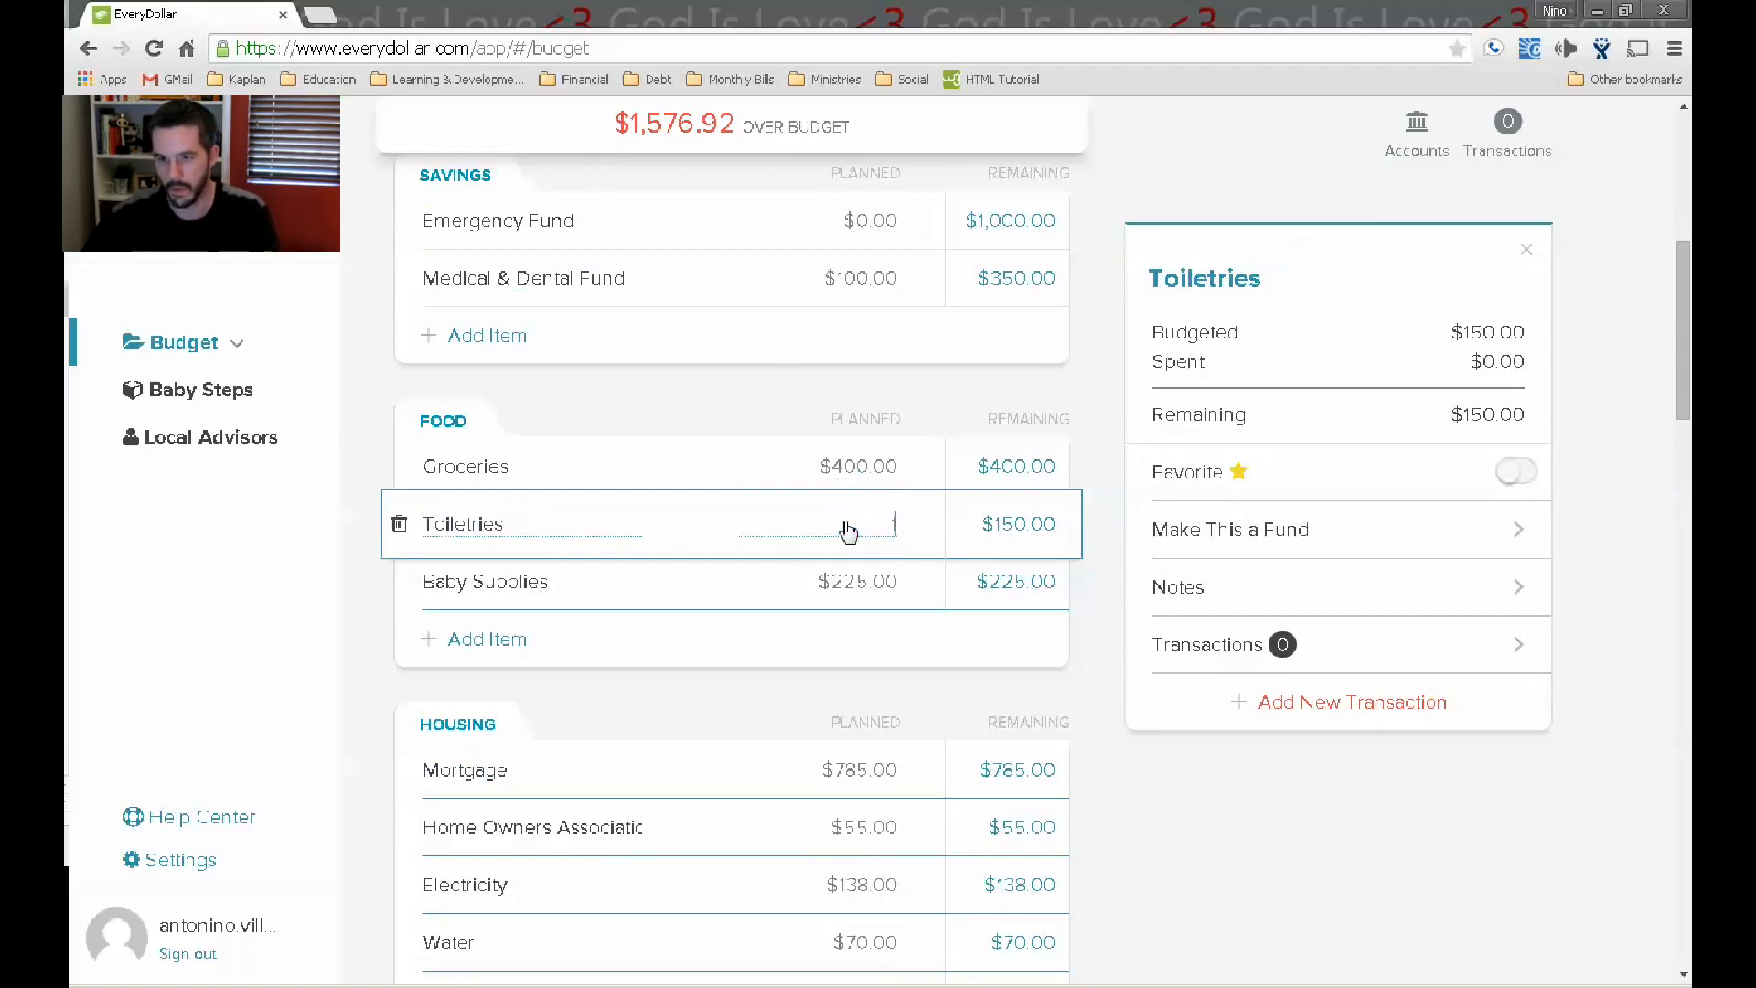
pyautogui.press('Tab')
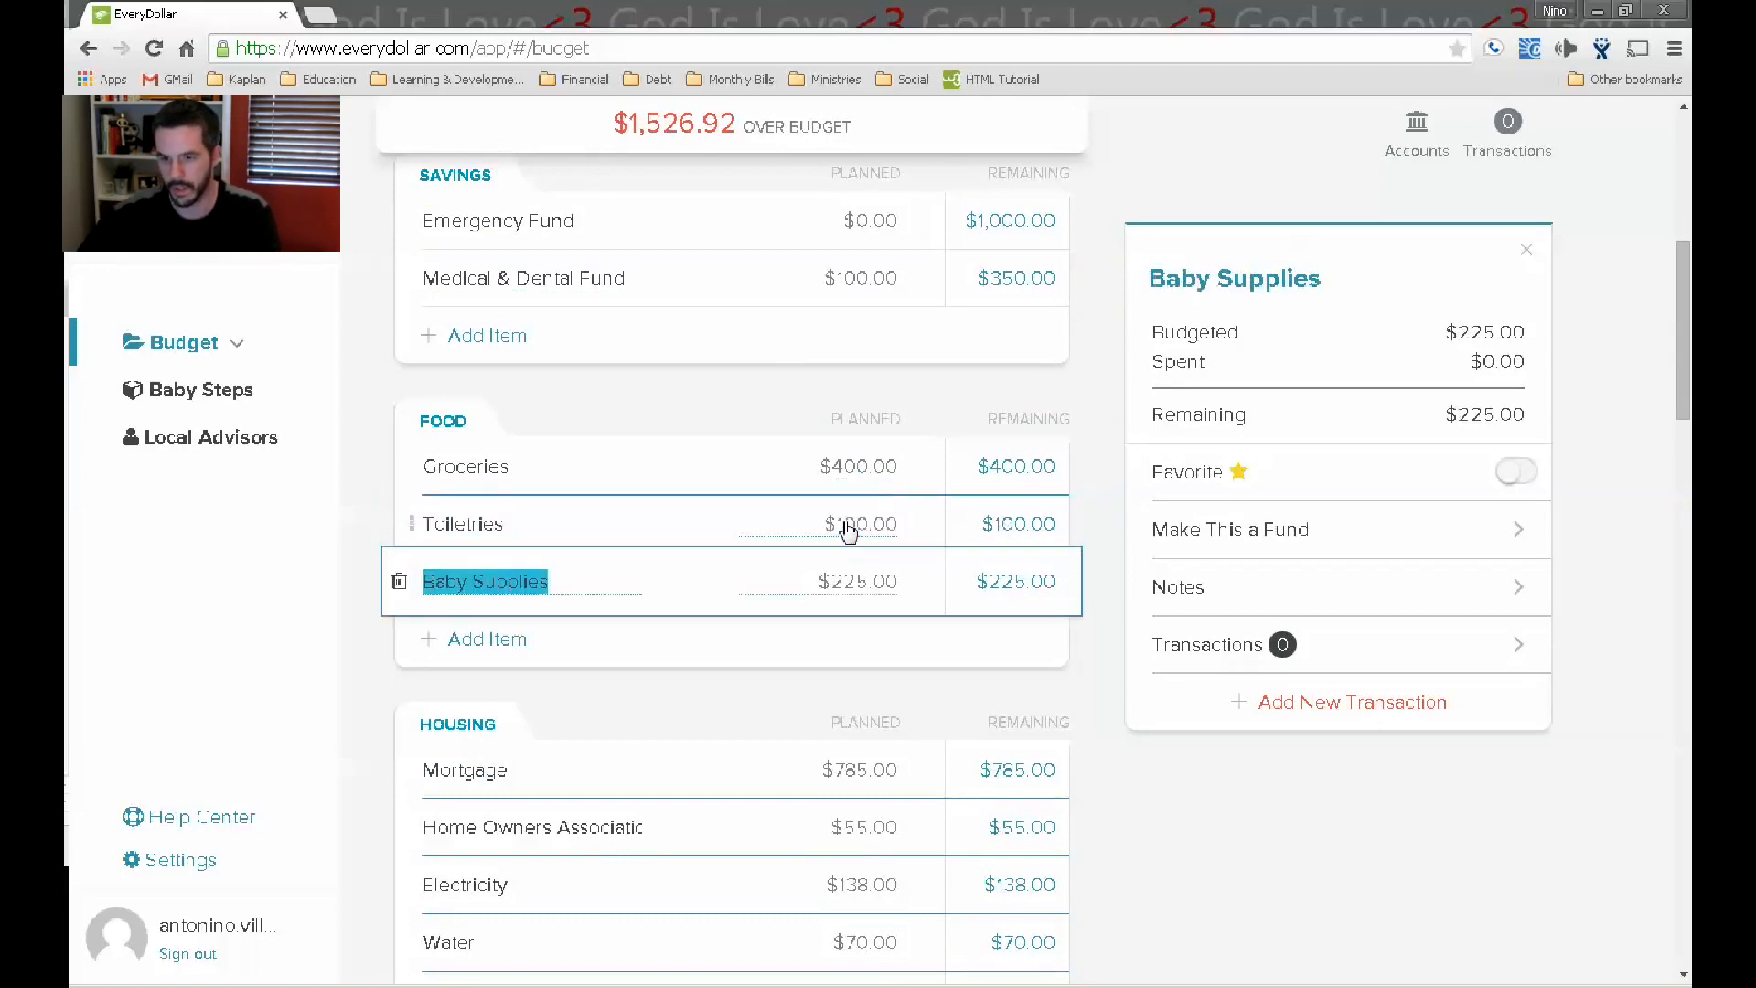
# Set the planned amount for Baby Supplies in the Food category to $150.
pyautogui.click(847, 580)
pyautogui.write('150')
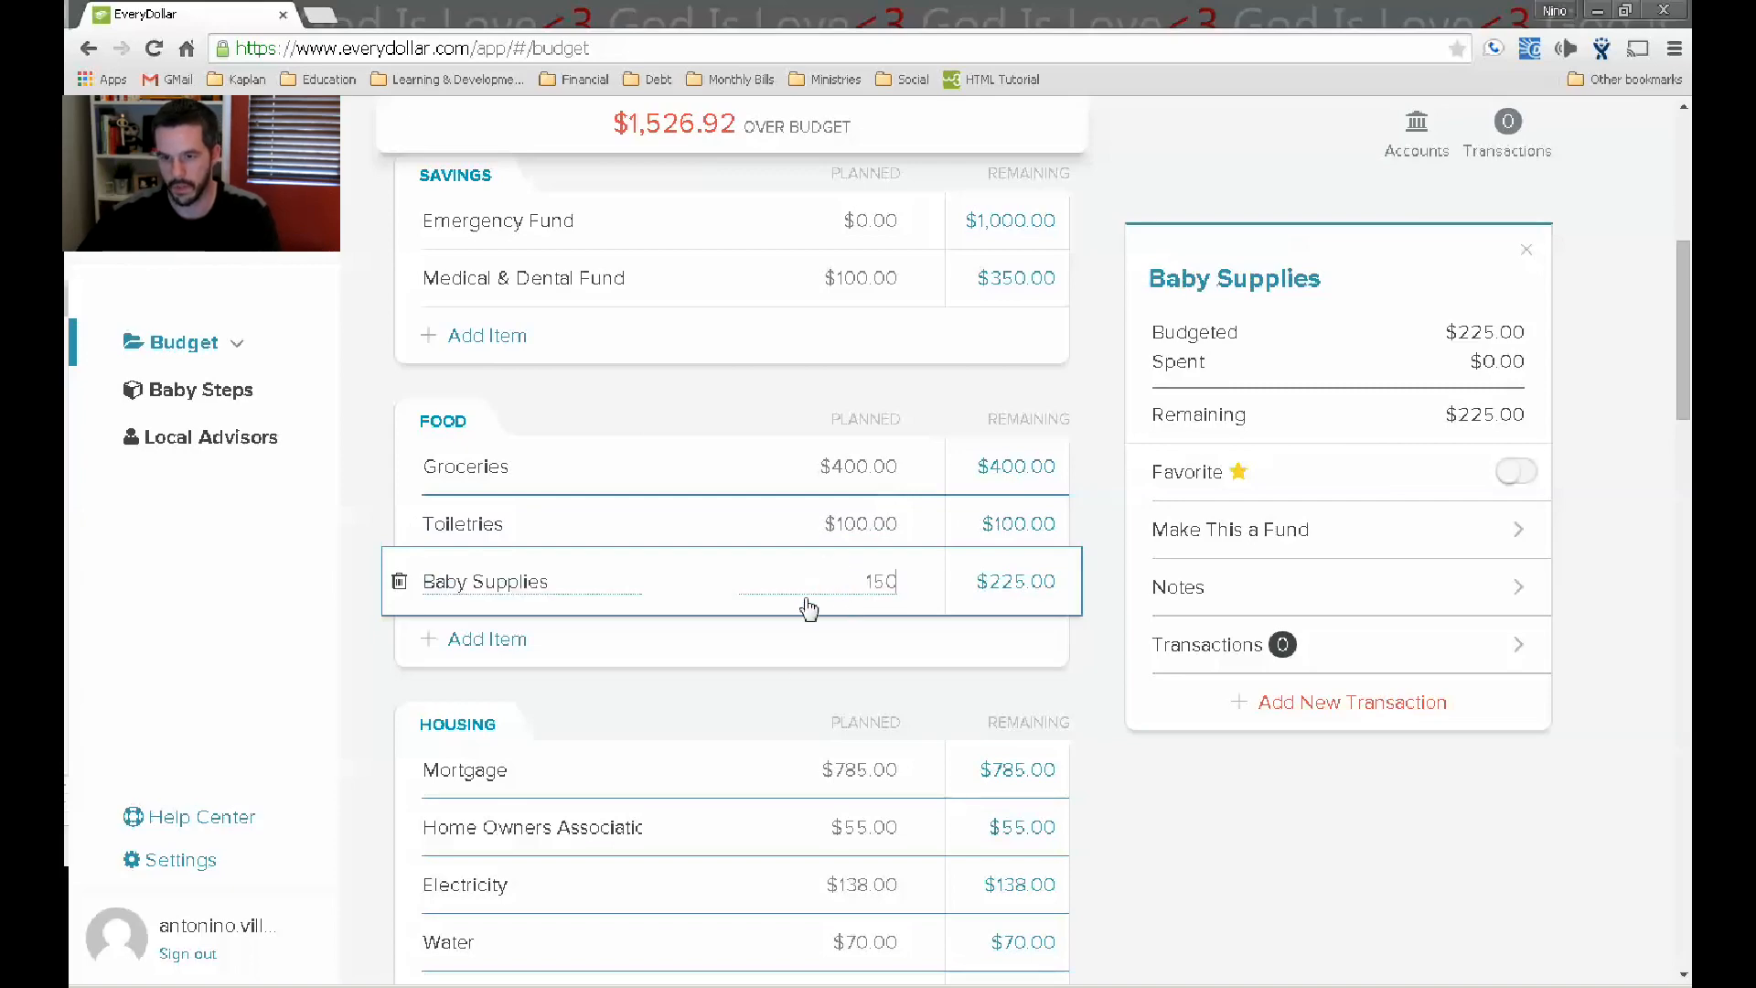
pyautogui.press('Return')
# Review the planned amounts in the Housing, Transportation, Insurance, and Bills & Subscriptions categories.
pyautogui.scroll(-1, 777, 660)
pyautogui.scroll(-2, 782, 671)
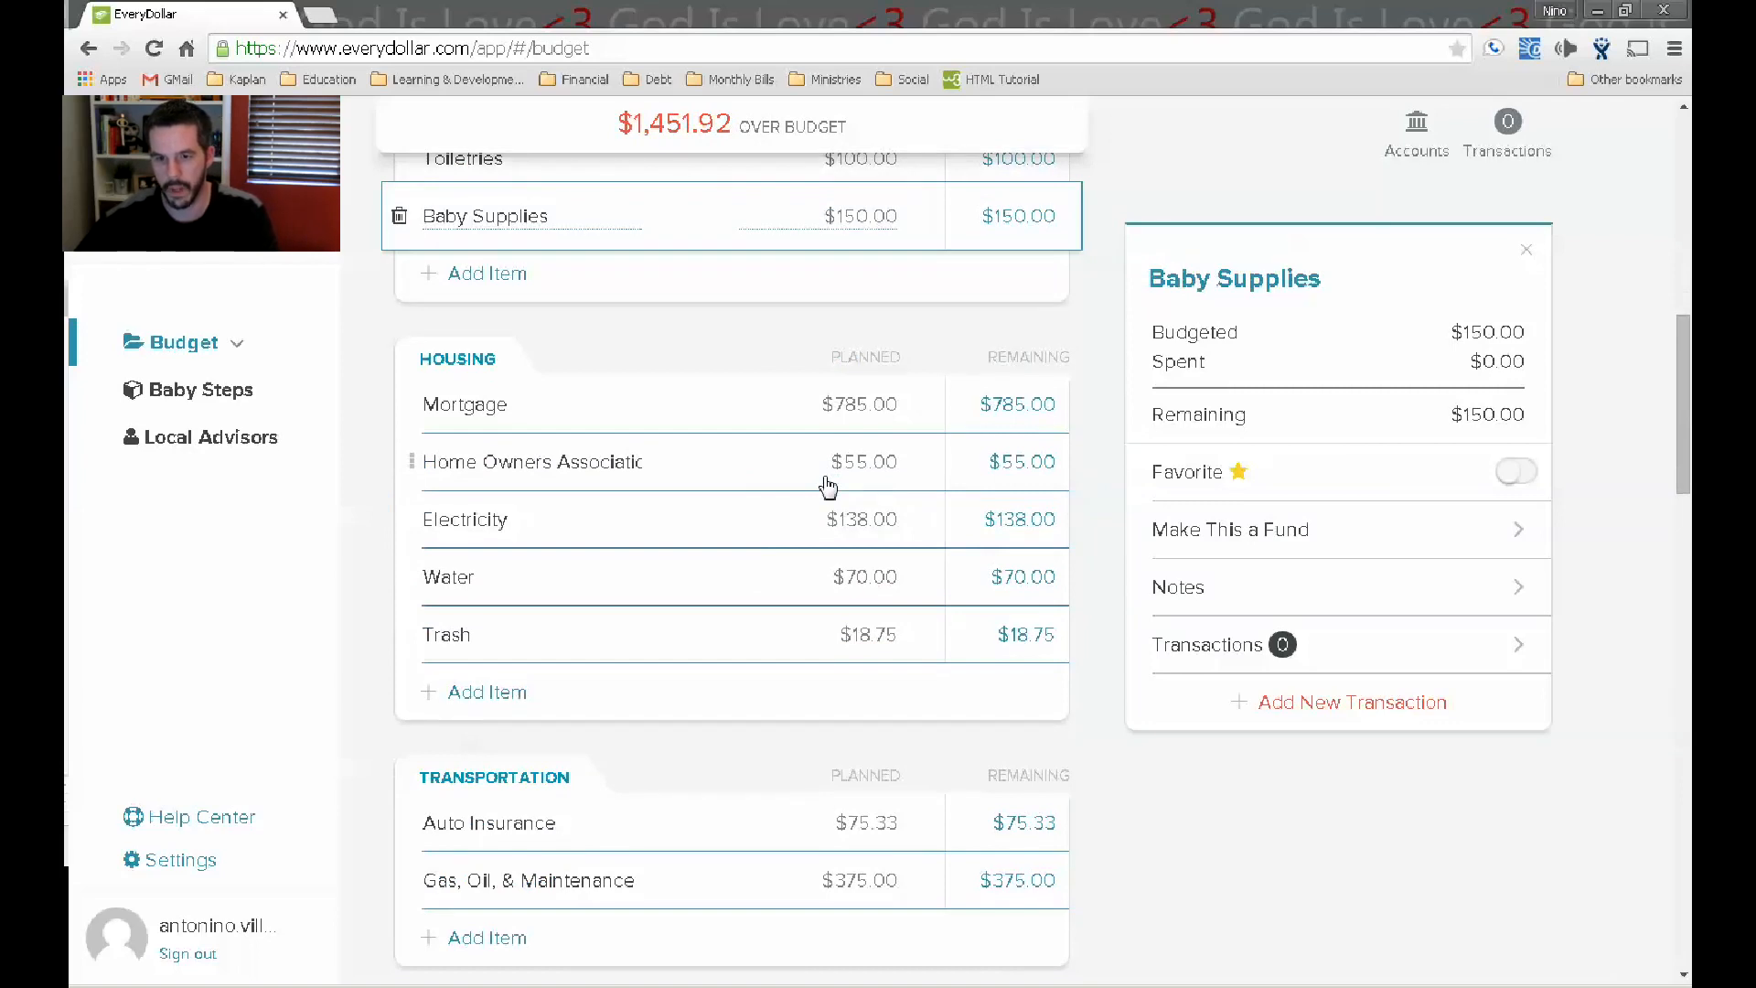
pyautogui.scroll(-1, 828, 487)
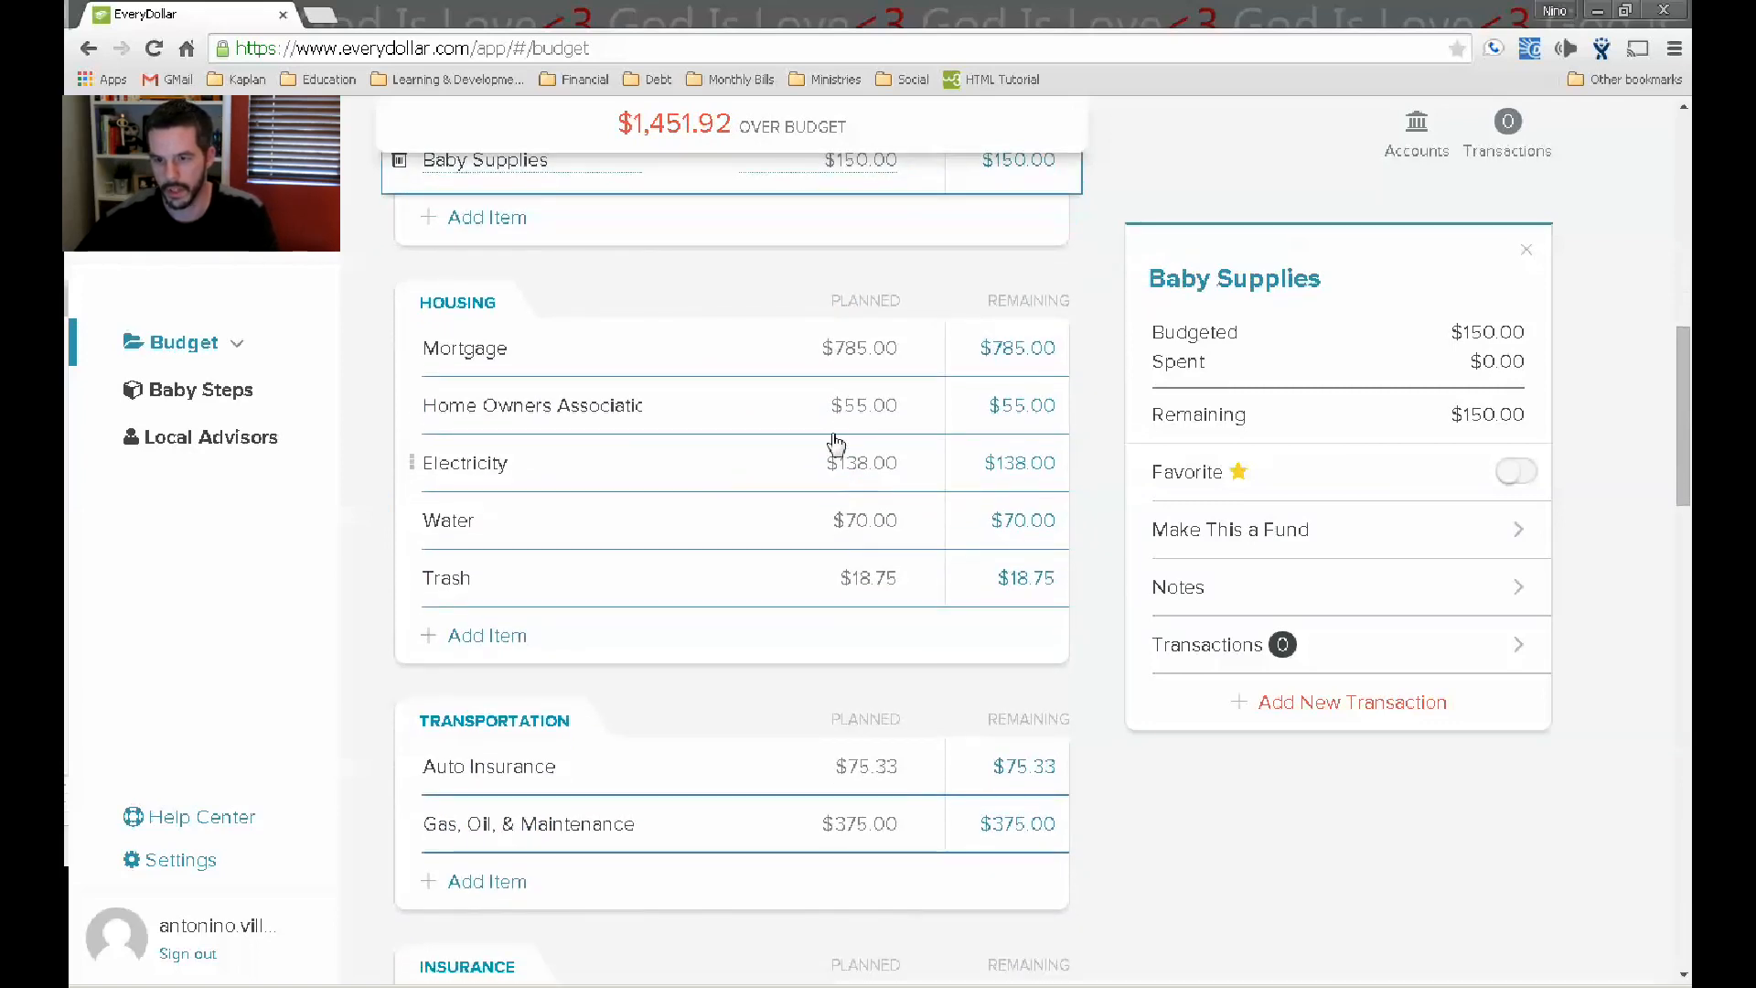
pyautogui.scroll(-1, 805, 471)
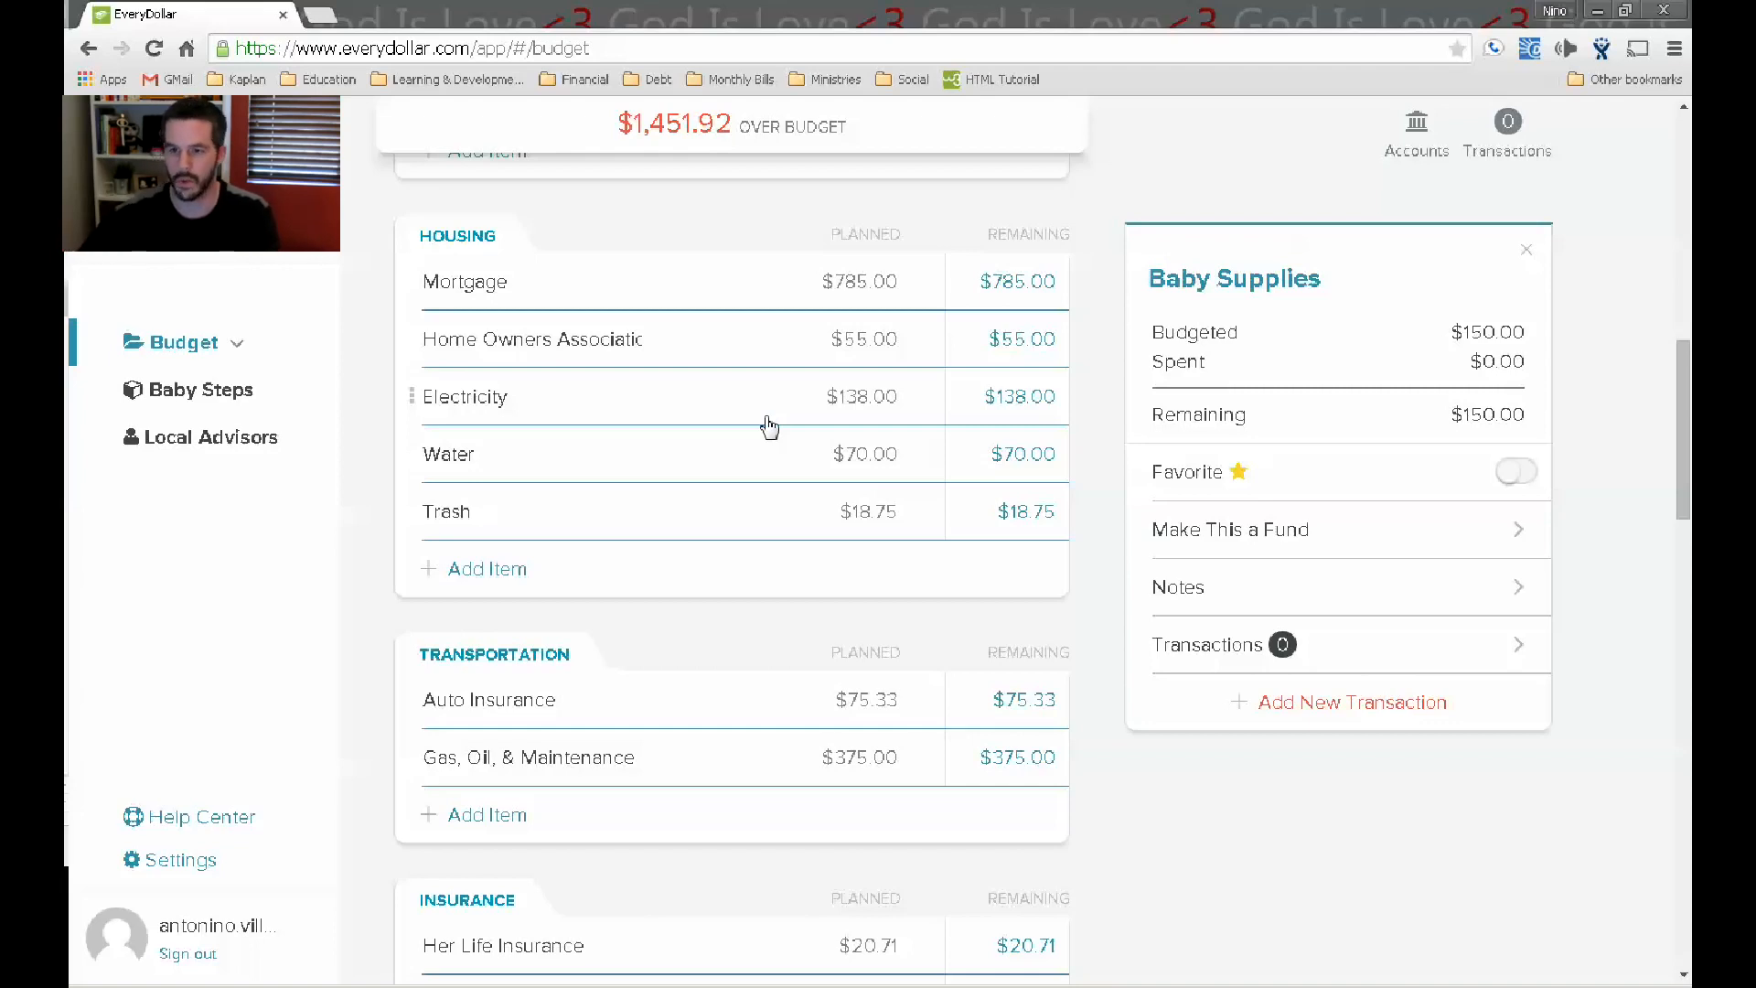
pyautogui.scroll(-1, 768, 426)
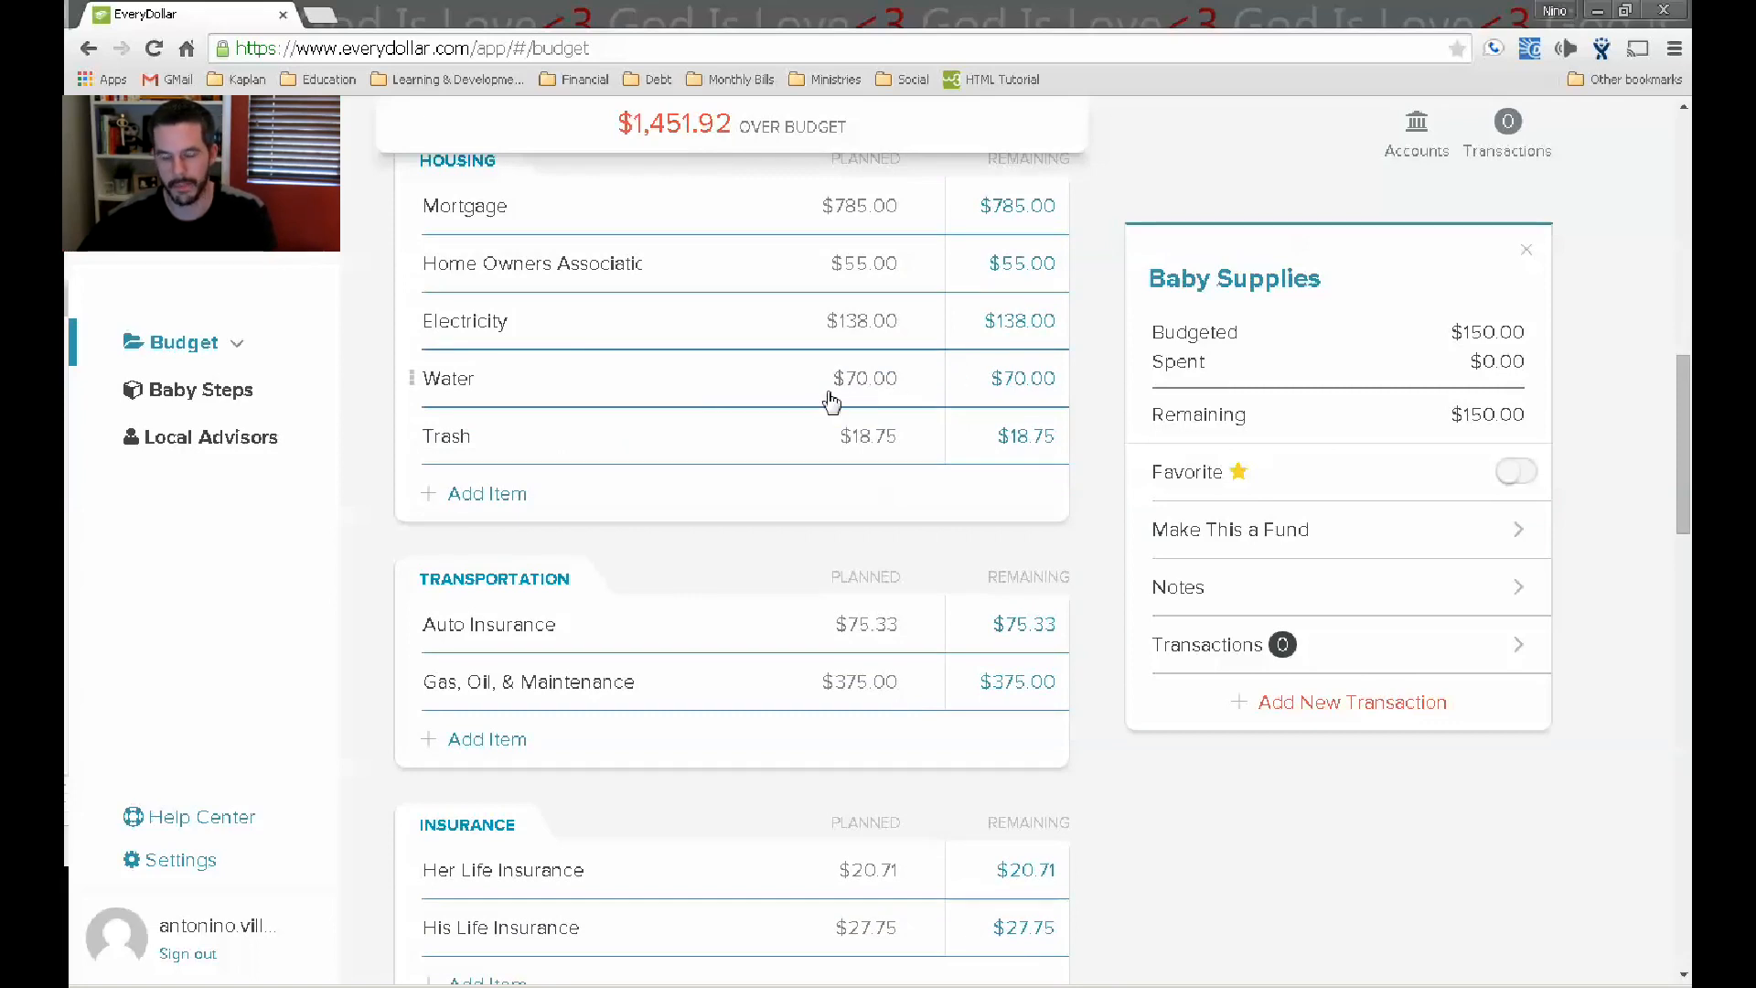
pyautogui.scroll(-1, 743, 430)
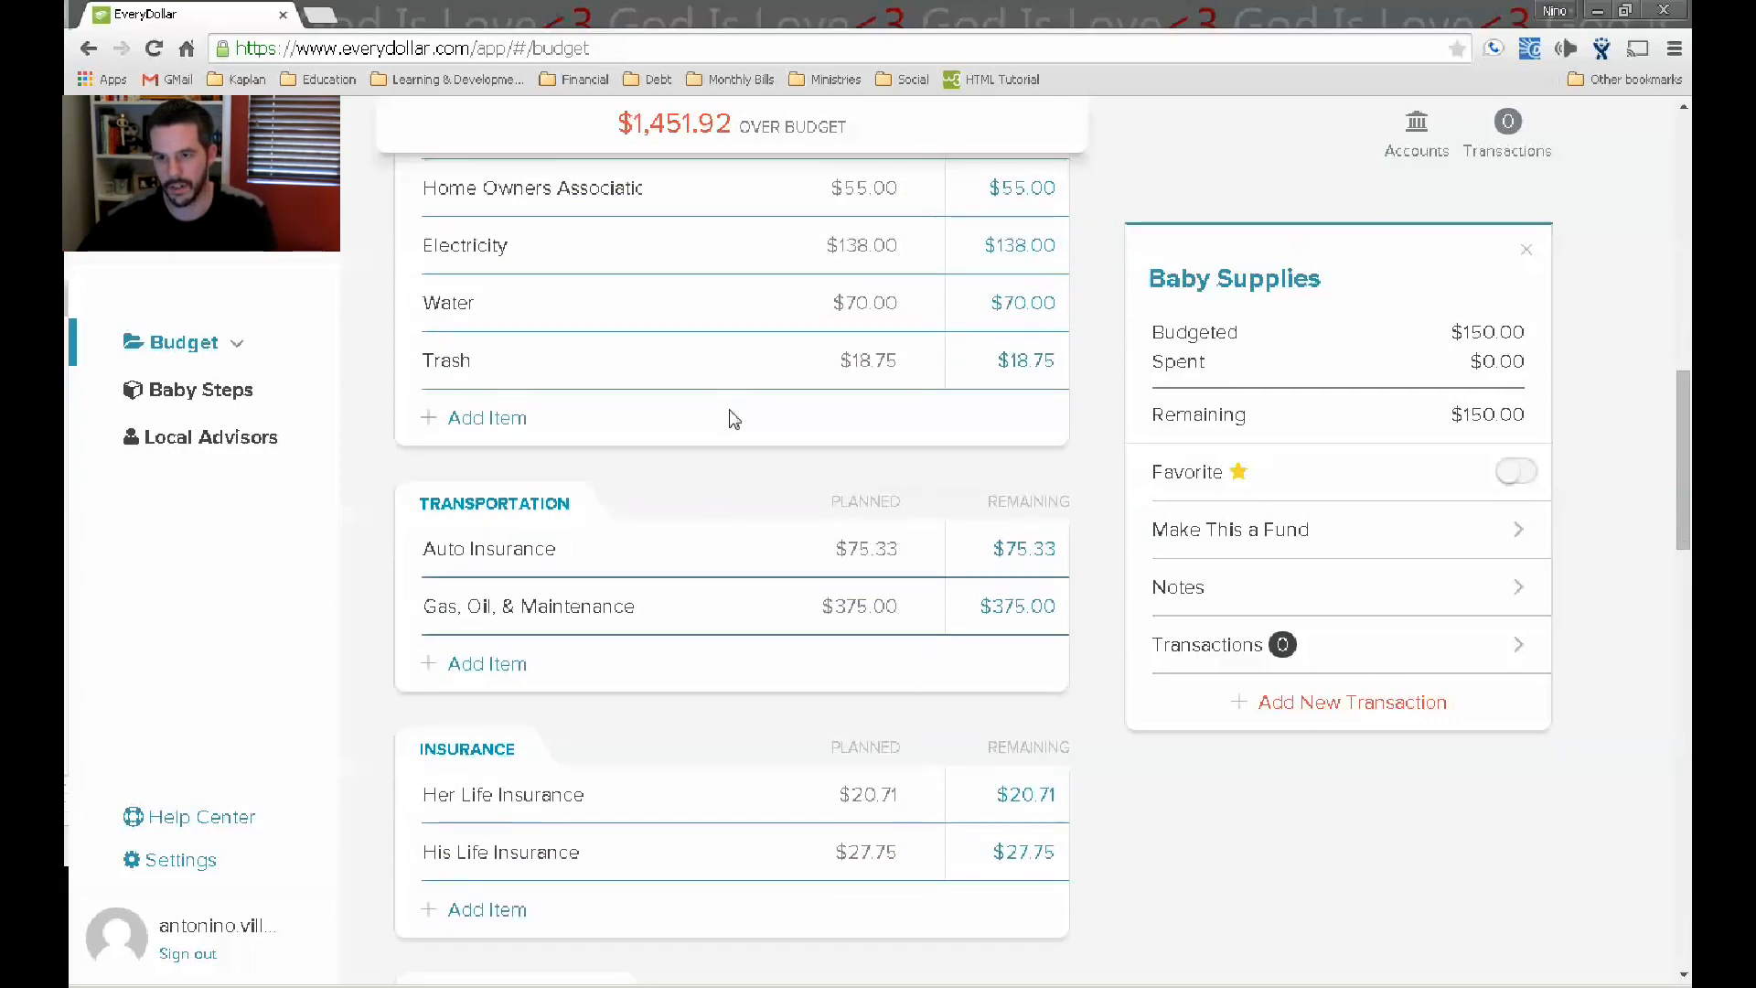
pyautogui.scroll(-1, 824, 387)
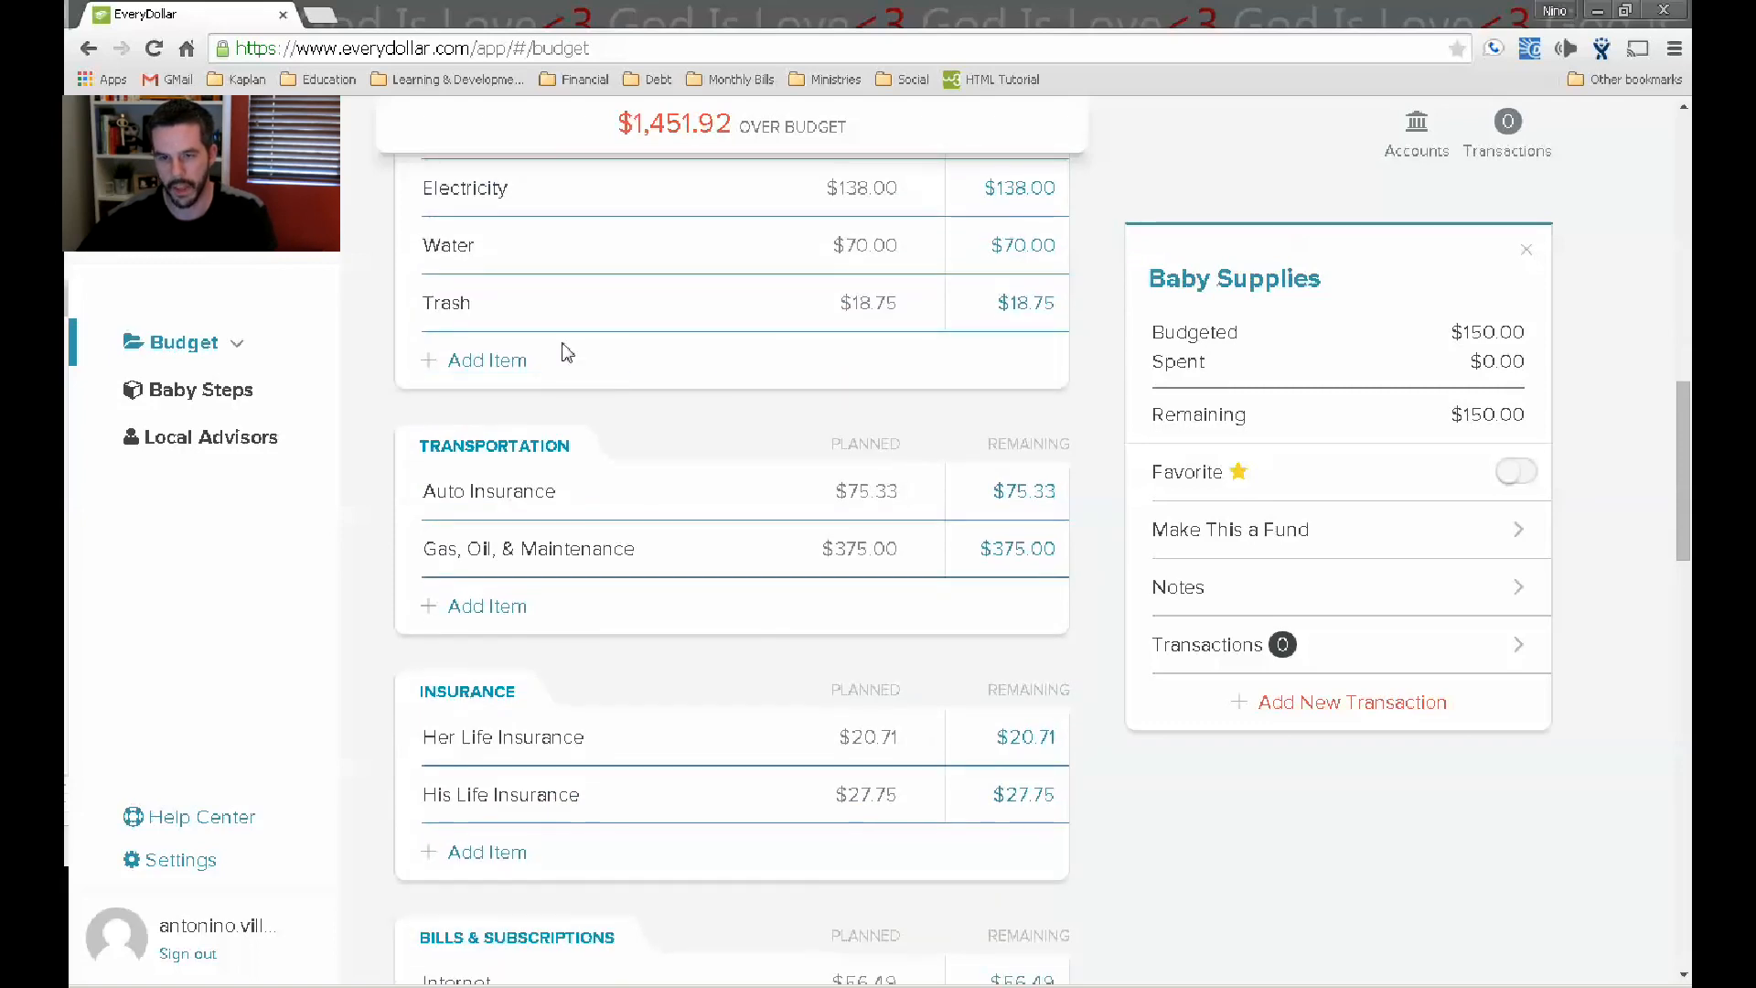
pyautogui.scroll(-1, 787, 320)
pyautogui.scroll(-1, 765, 353)
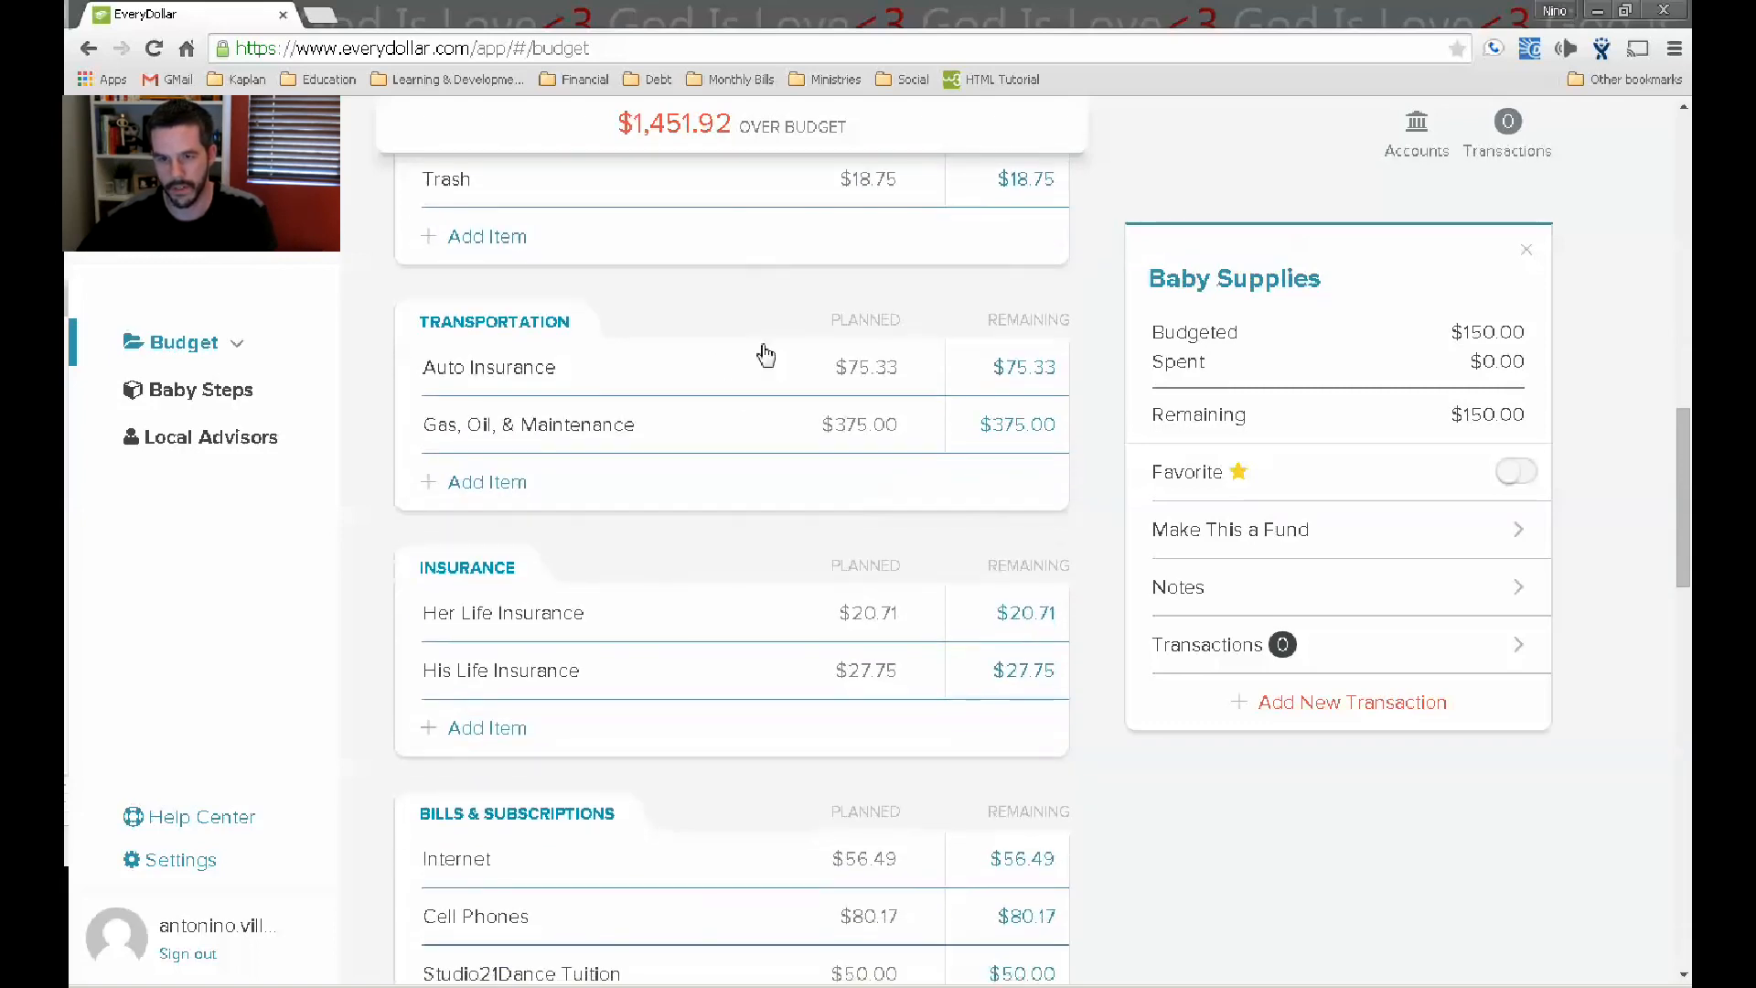
pyautogui.scroll(-1, 732, 395)
pyautogui.scroll(-1, 823, 329)
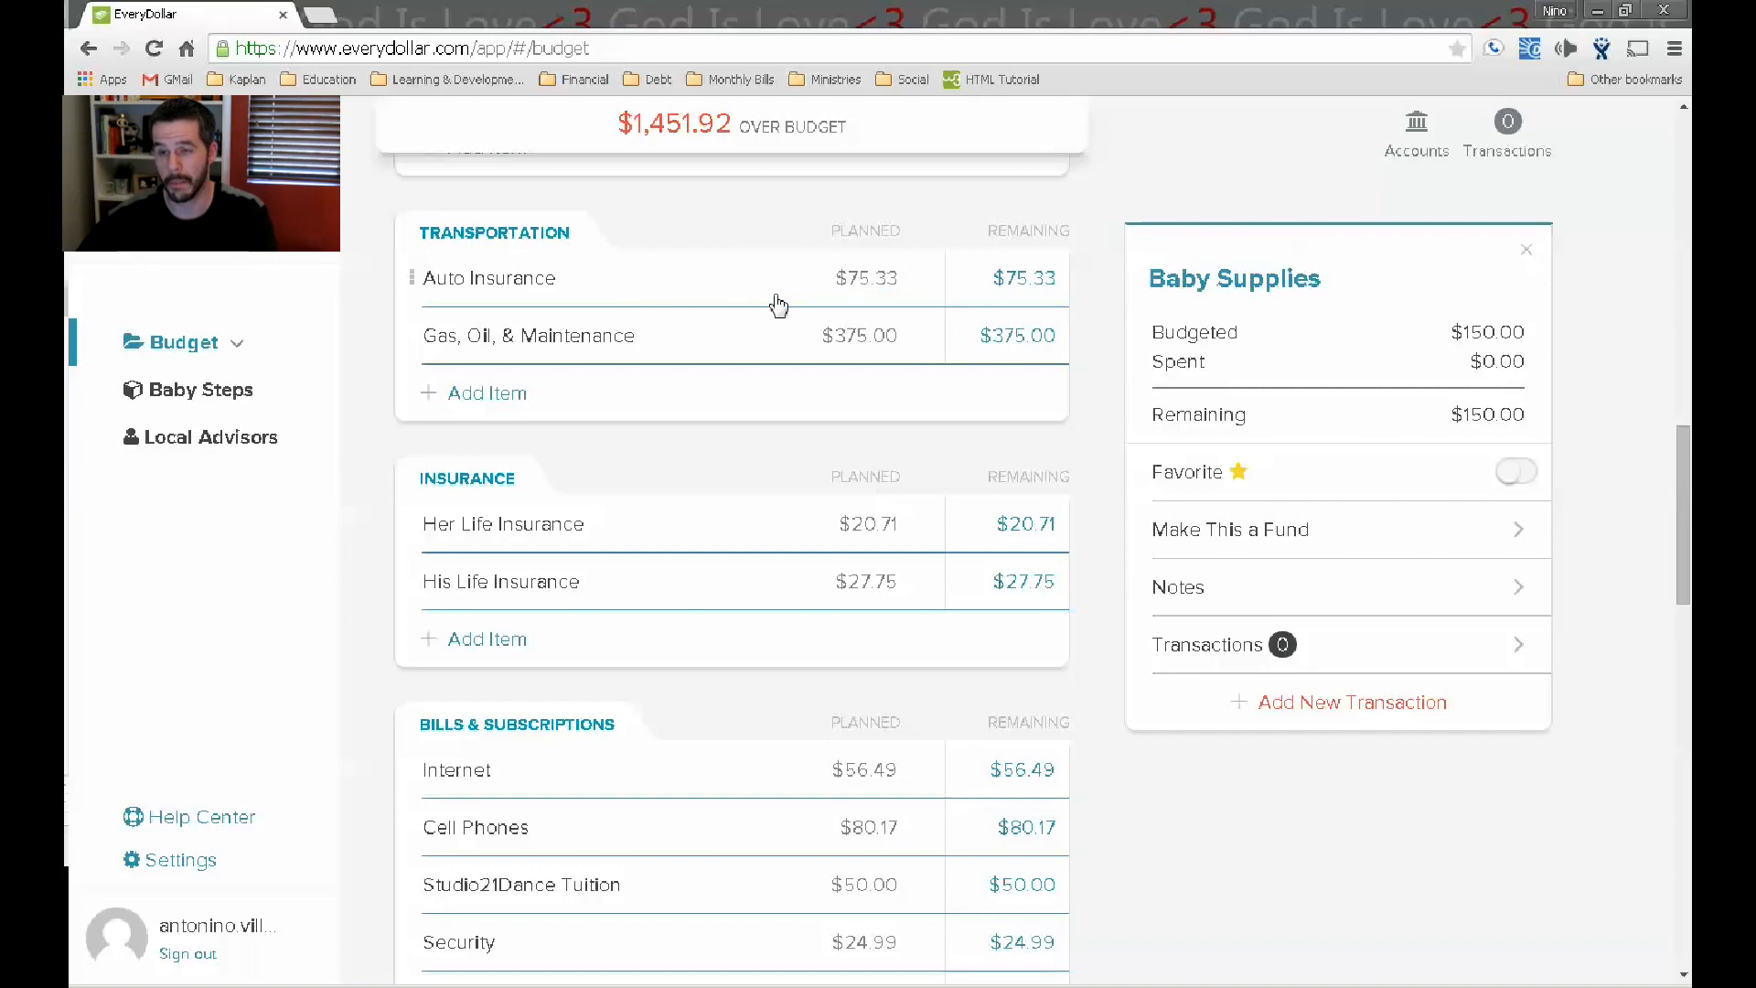
pyautogui.scroll(-1, 774, 304)
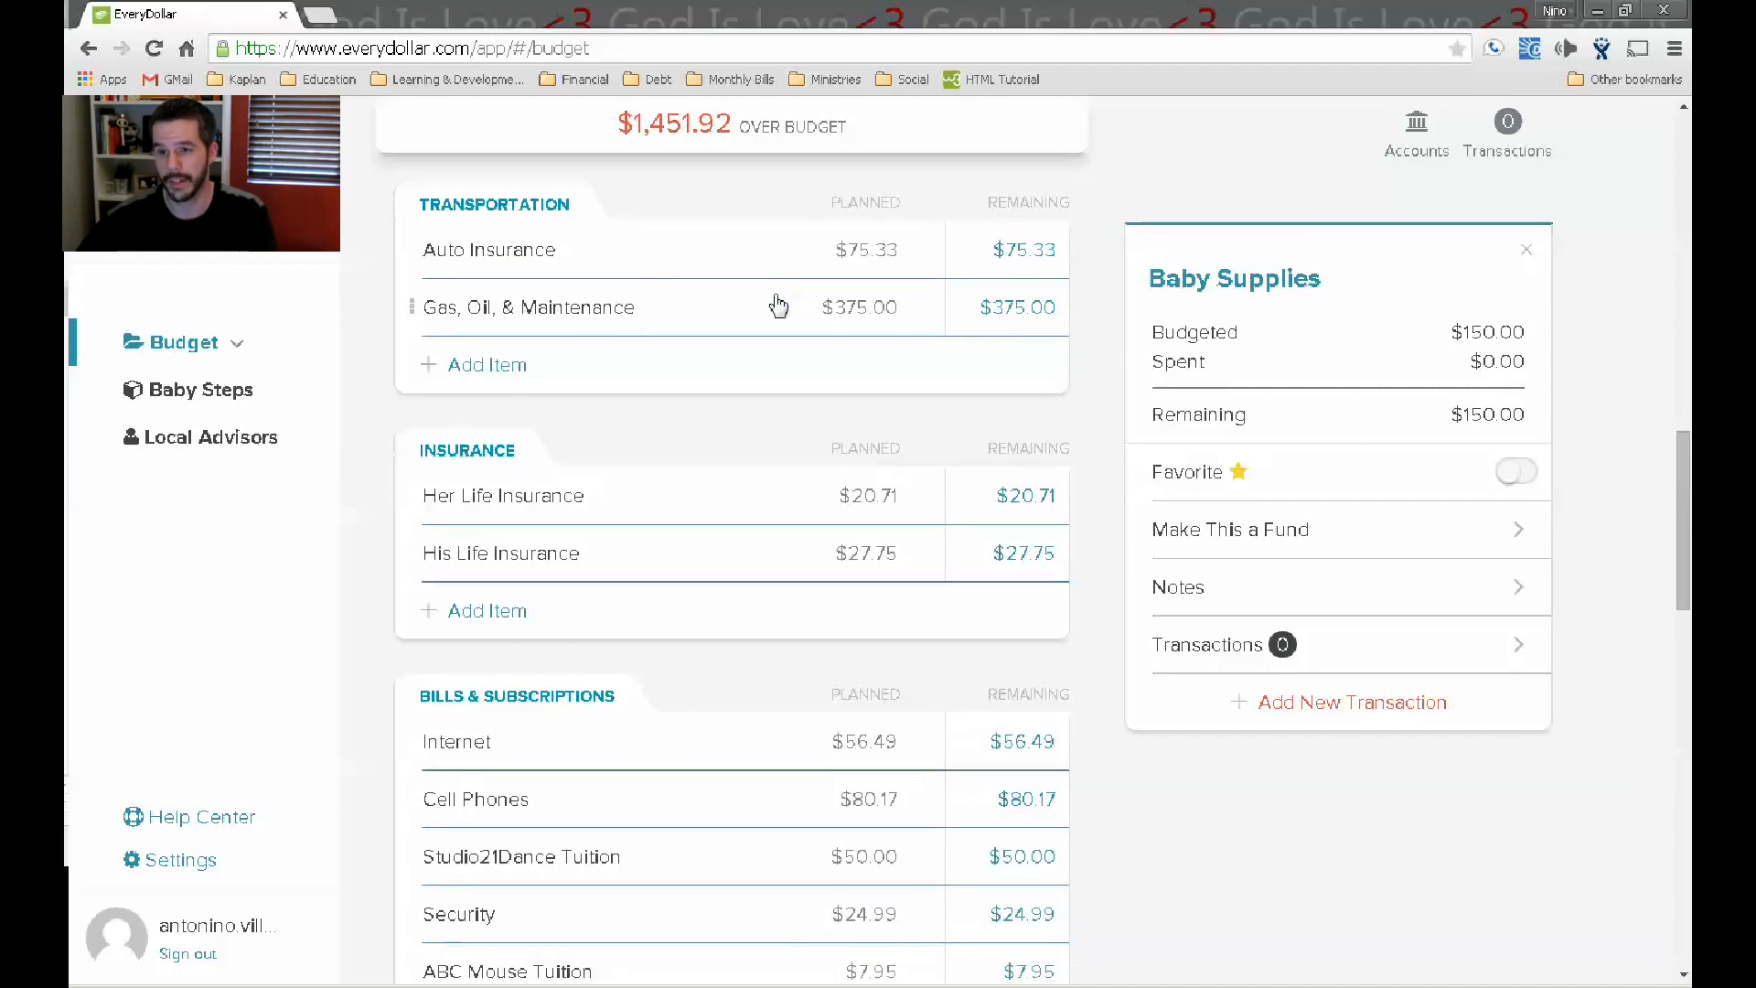
# Set the planned amount for Gas, Oil, & Maintenance in the Transportation category to $250.
pyautogui.click(876, 312)
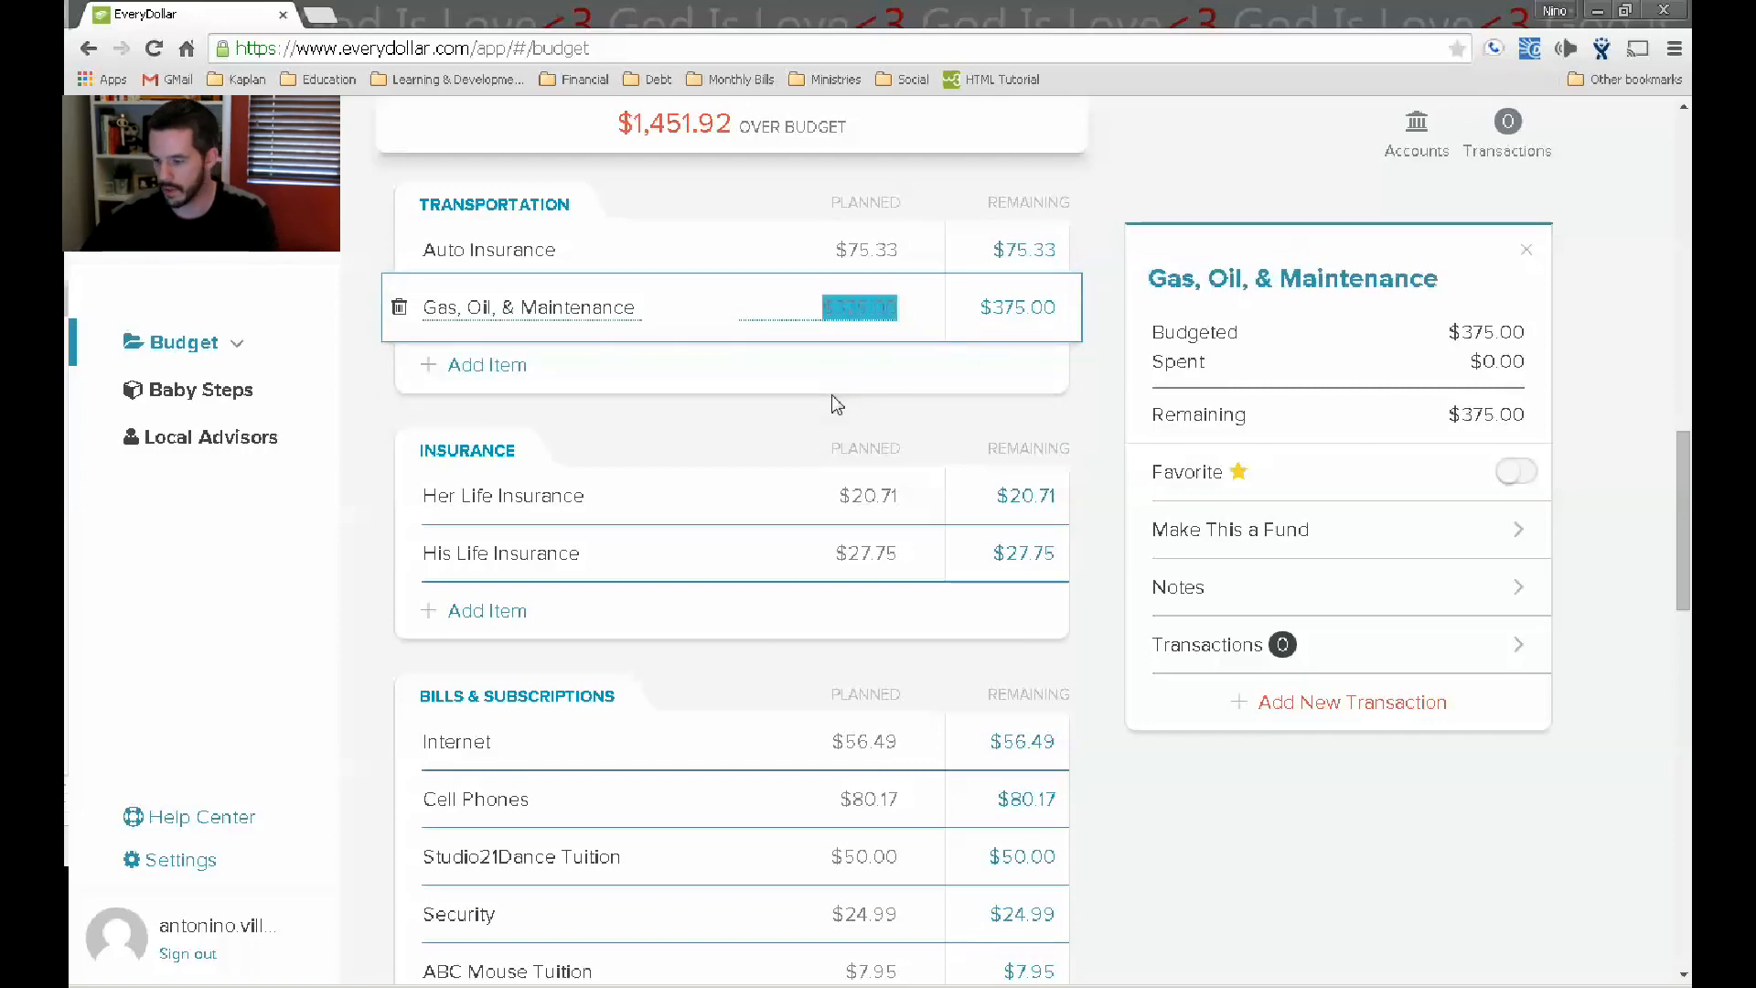
pyautogui.write('250')
pyautogui.press('Return')
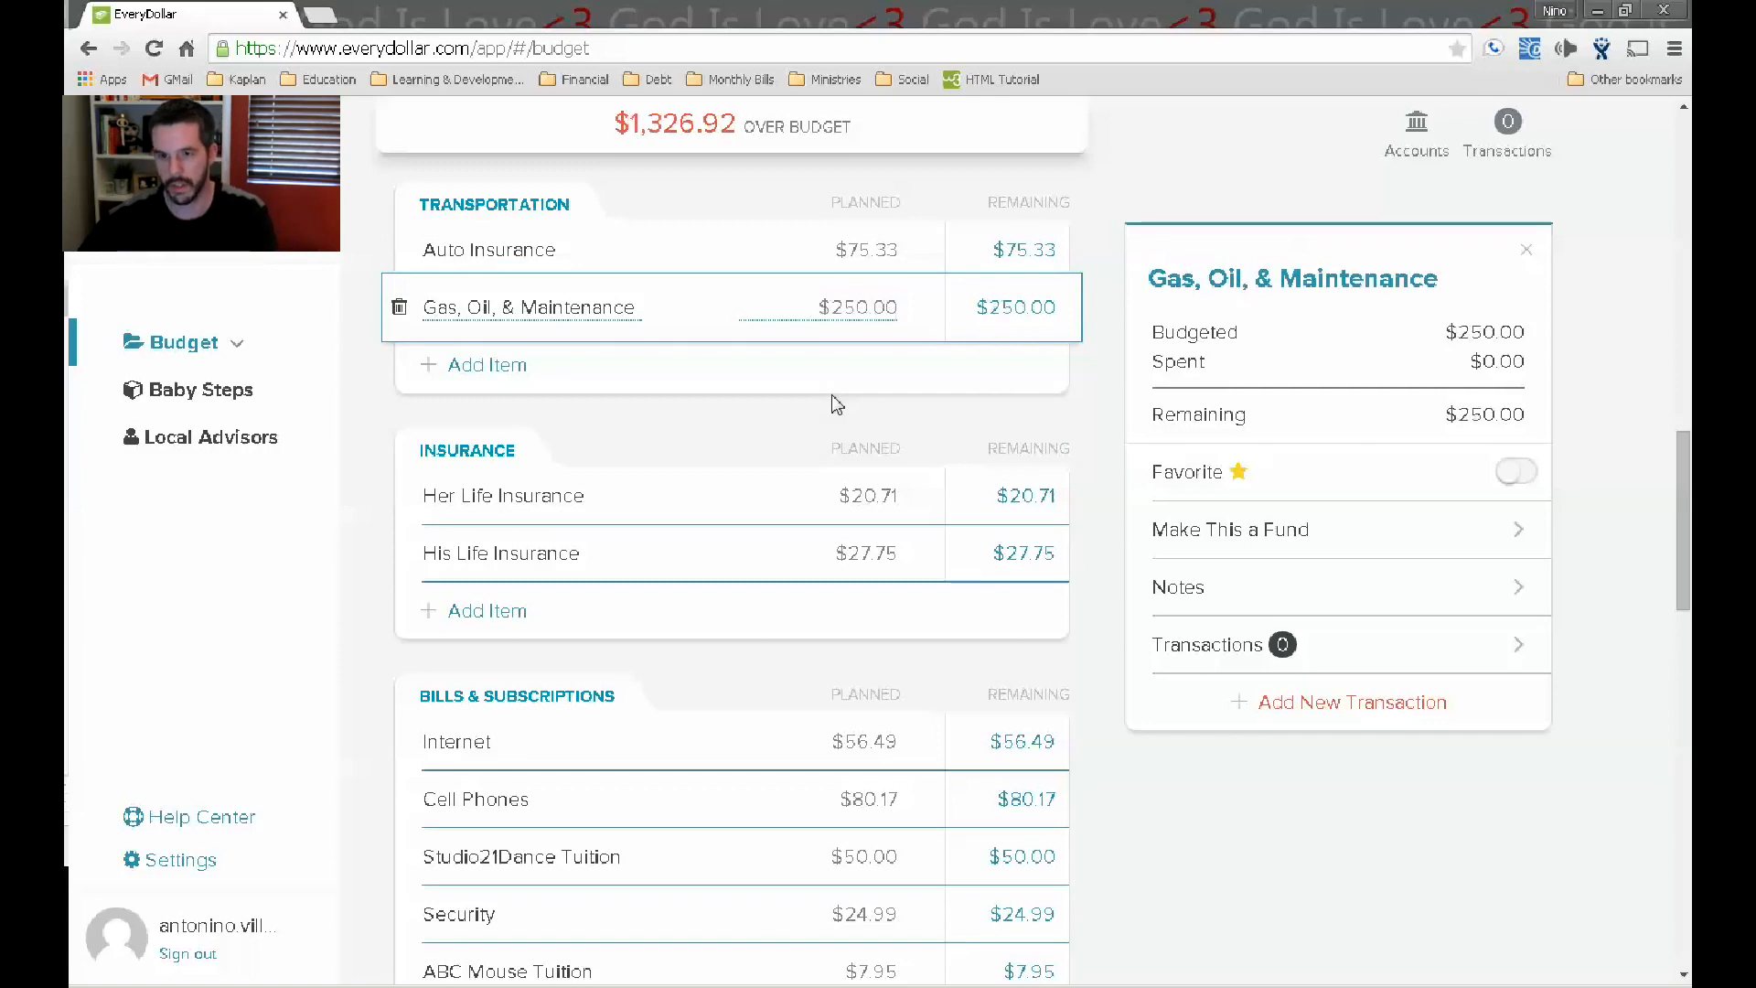
# Set the planned amount for Studio21Dance Tuition in the Bills & Subscriptions category to $0.
pyautogui.scroll(-2, 835, 403)
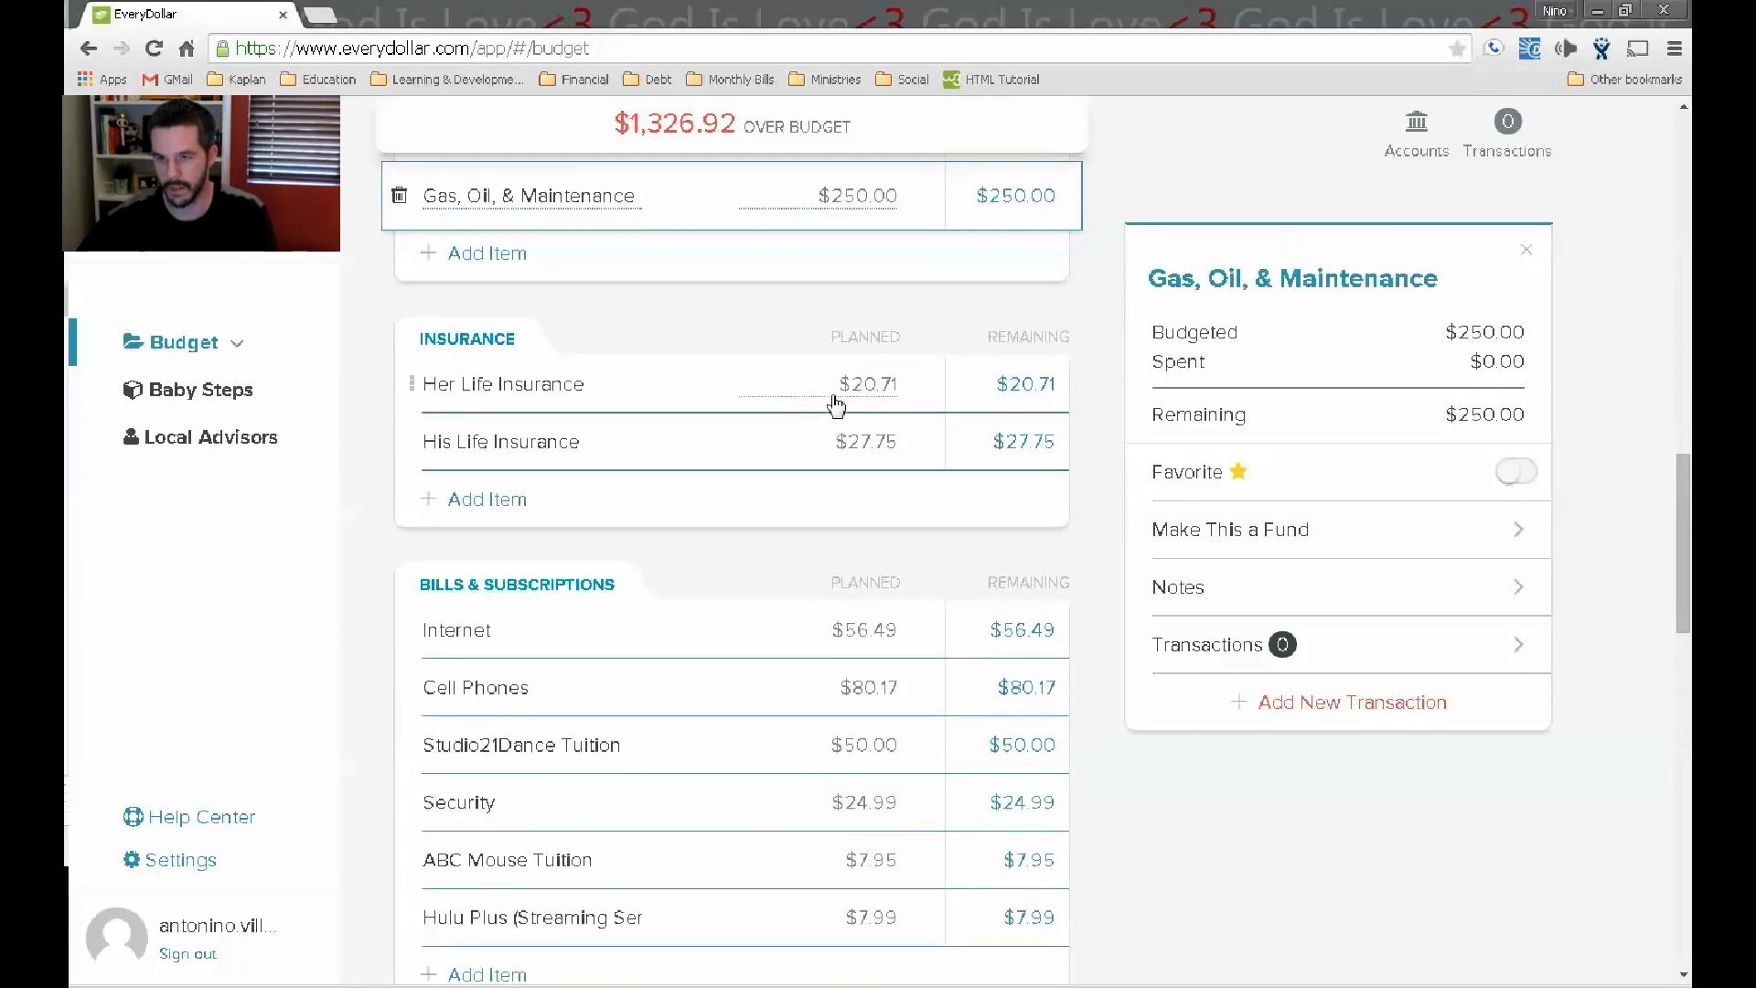
pyautogui.scroll(-5, 804, 385)
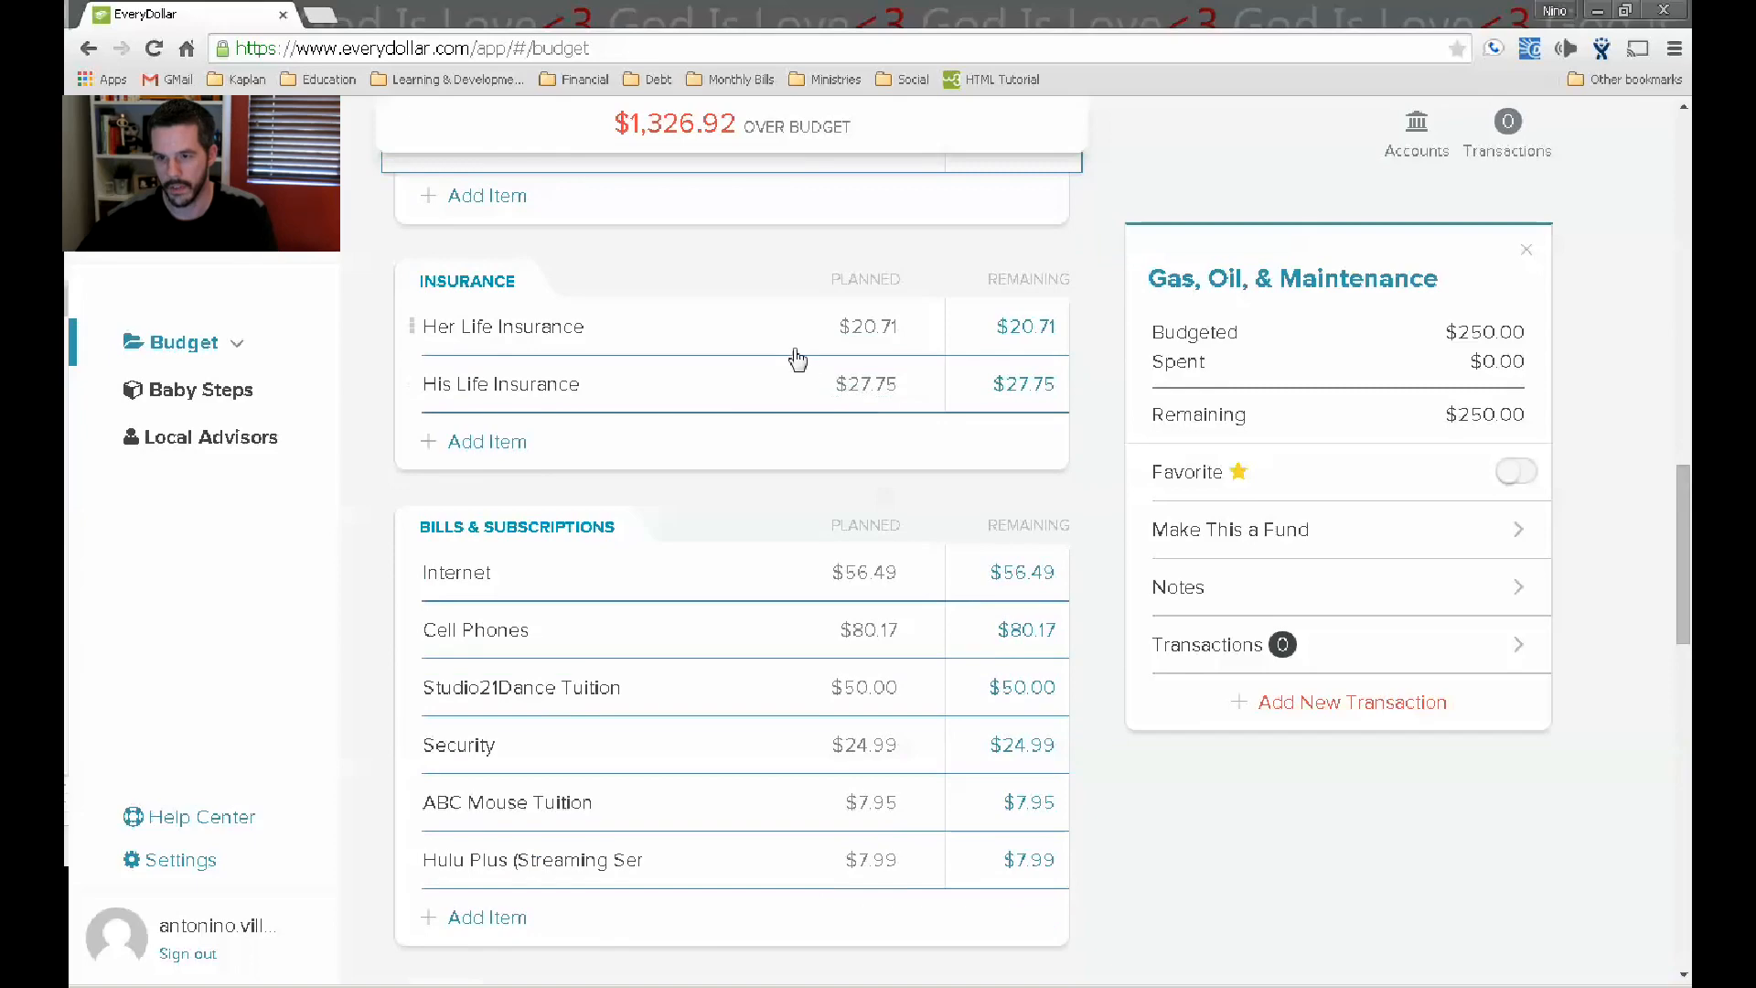
pyautogui.scroll(-1, 809, 400)
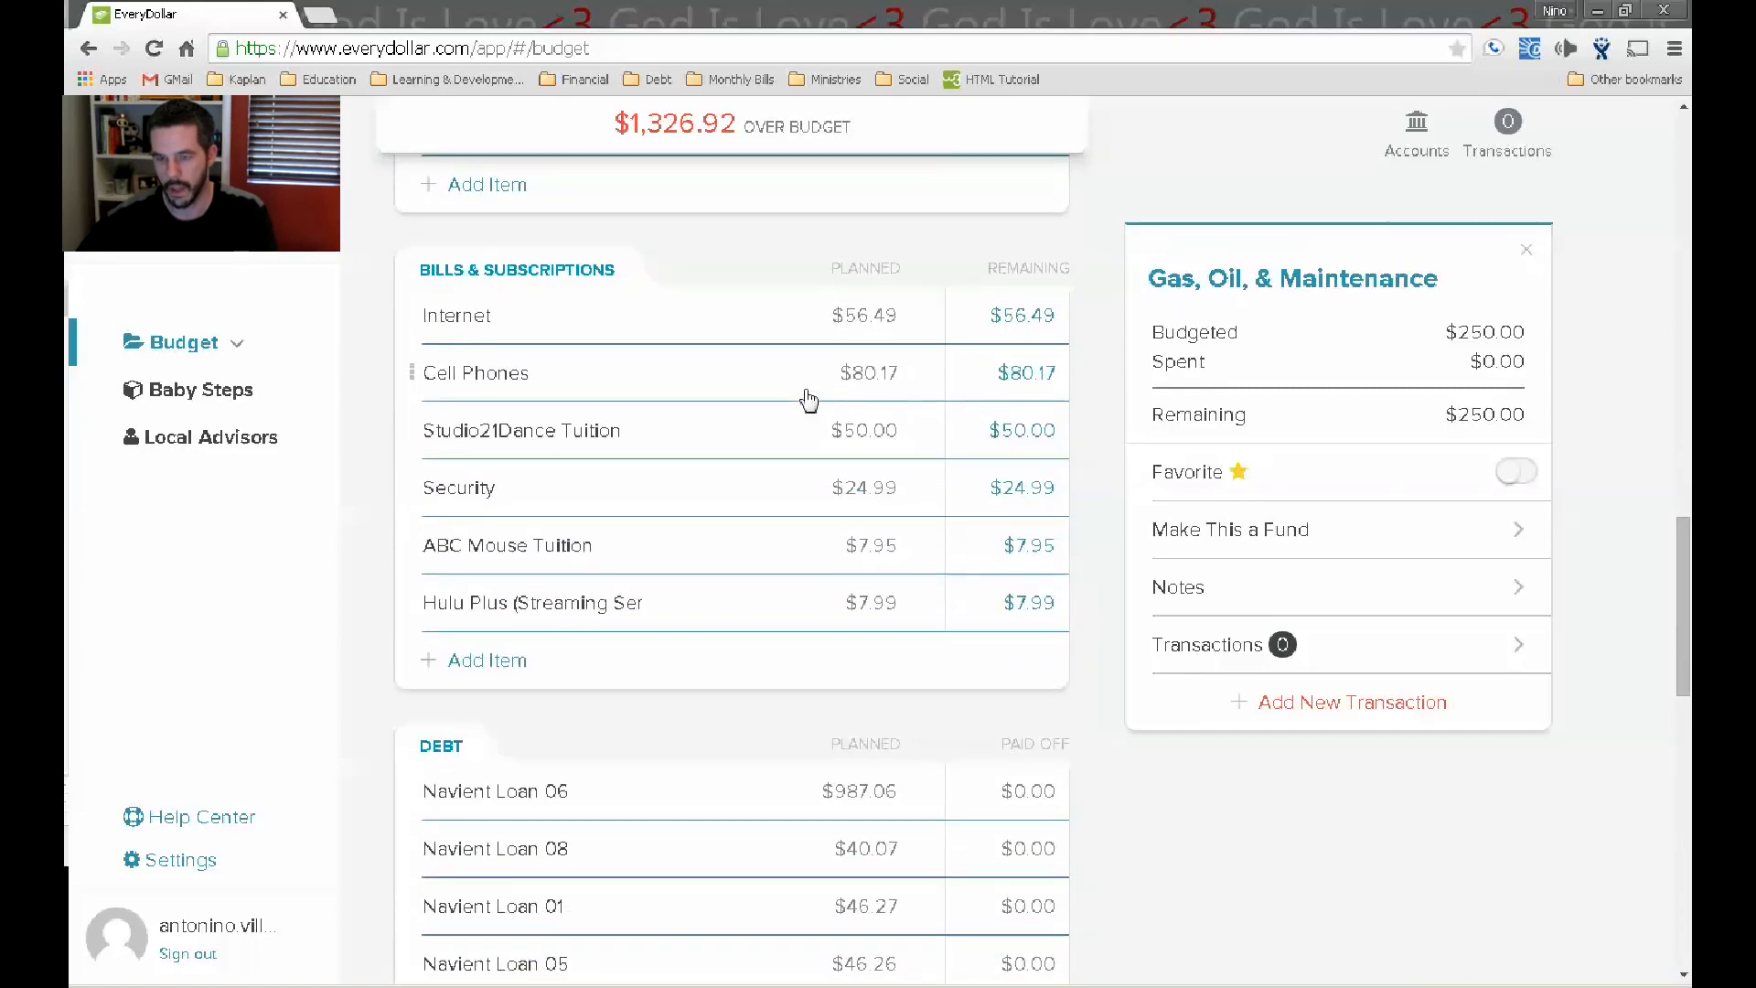
pyautogui.scroll(-1, 830, 359)
pyautogui.scroll(-1, 830, 359)
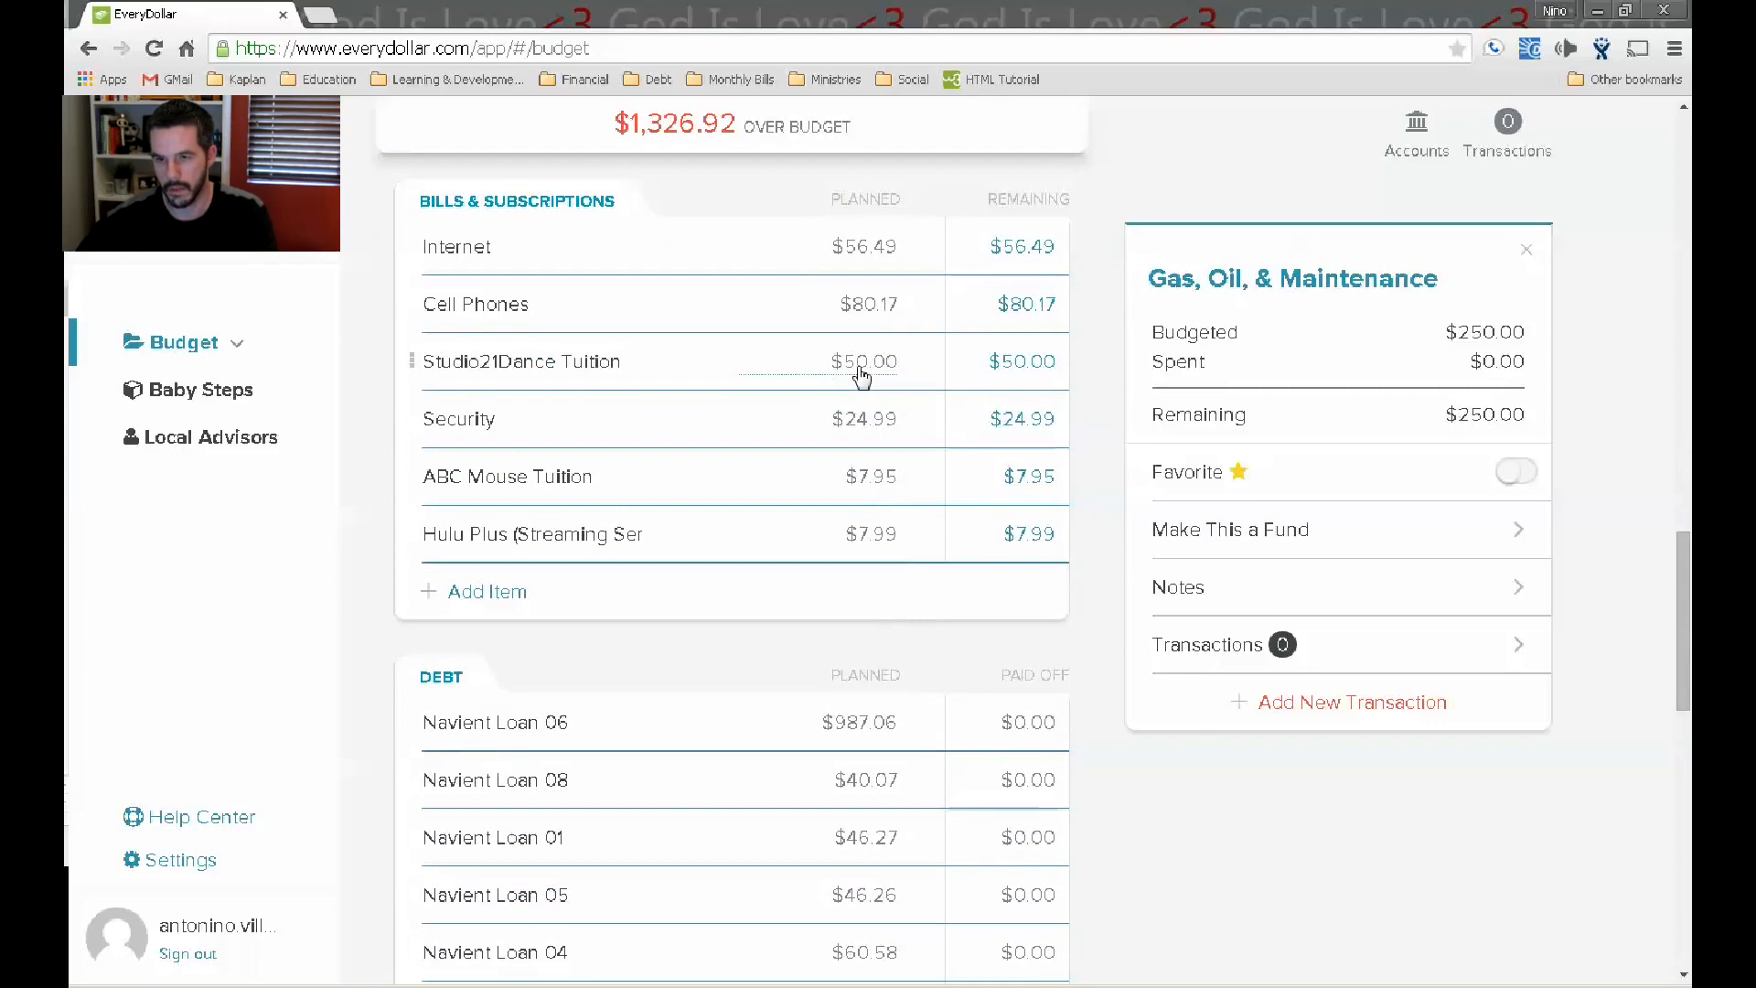
pyautogui.scroll(3, 796, 389)
pyautogui.scroll(-2, 796, 384)
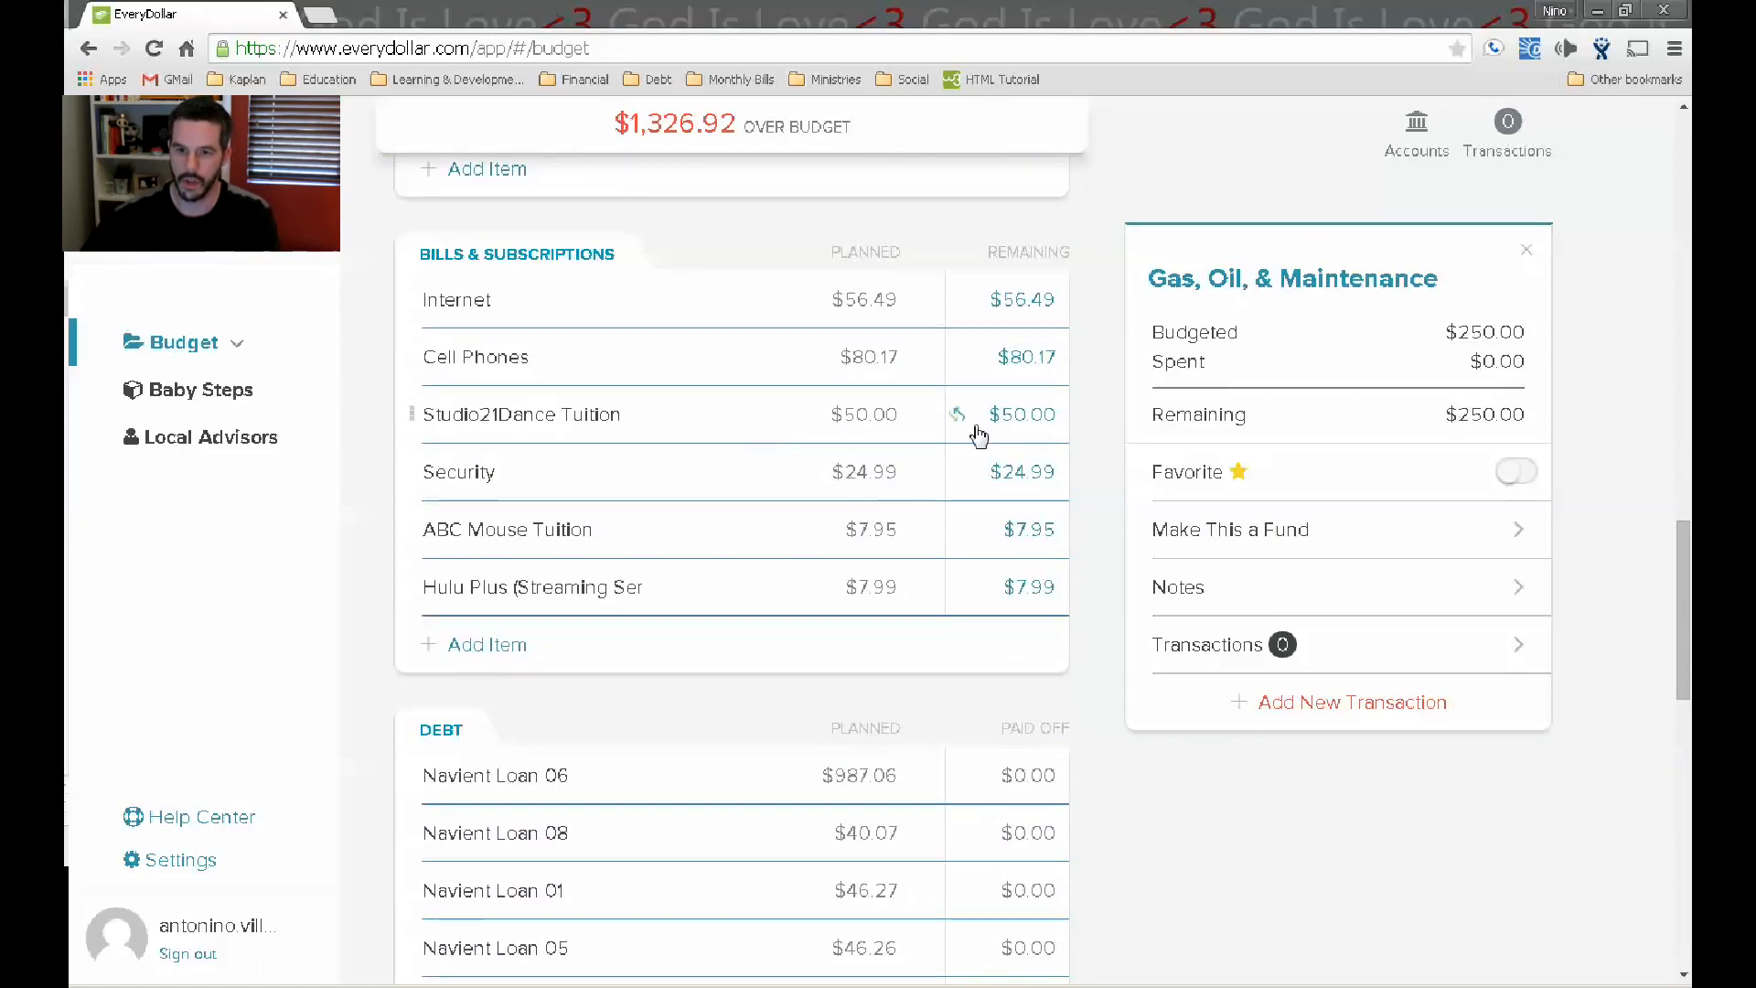
pyautogui.click(867, 417)
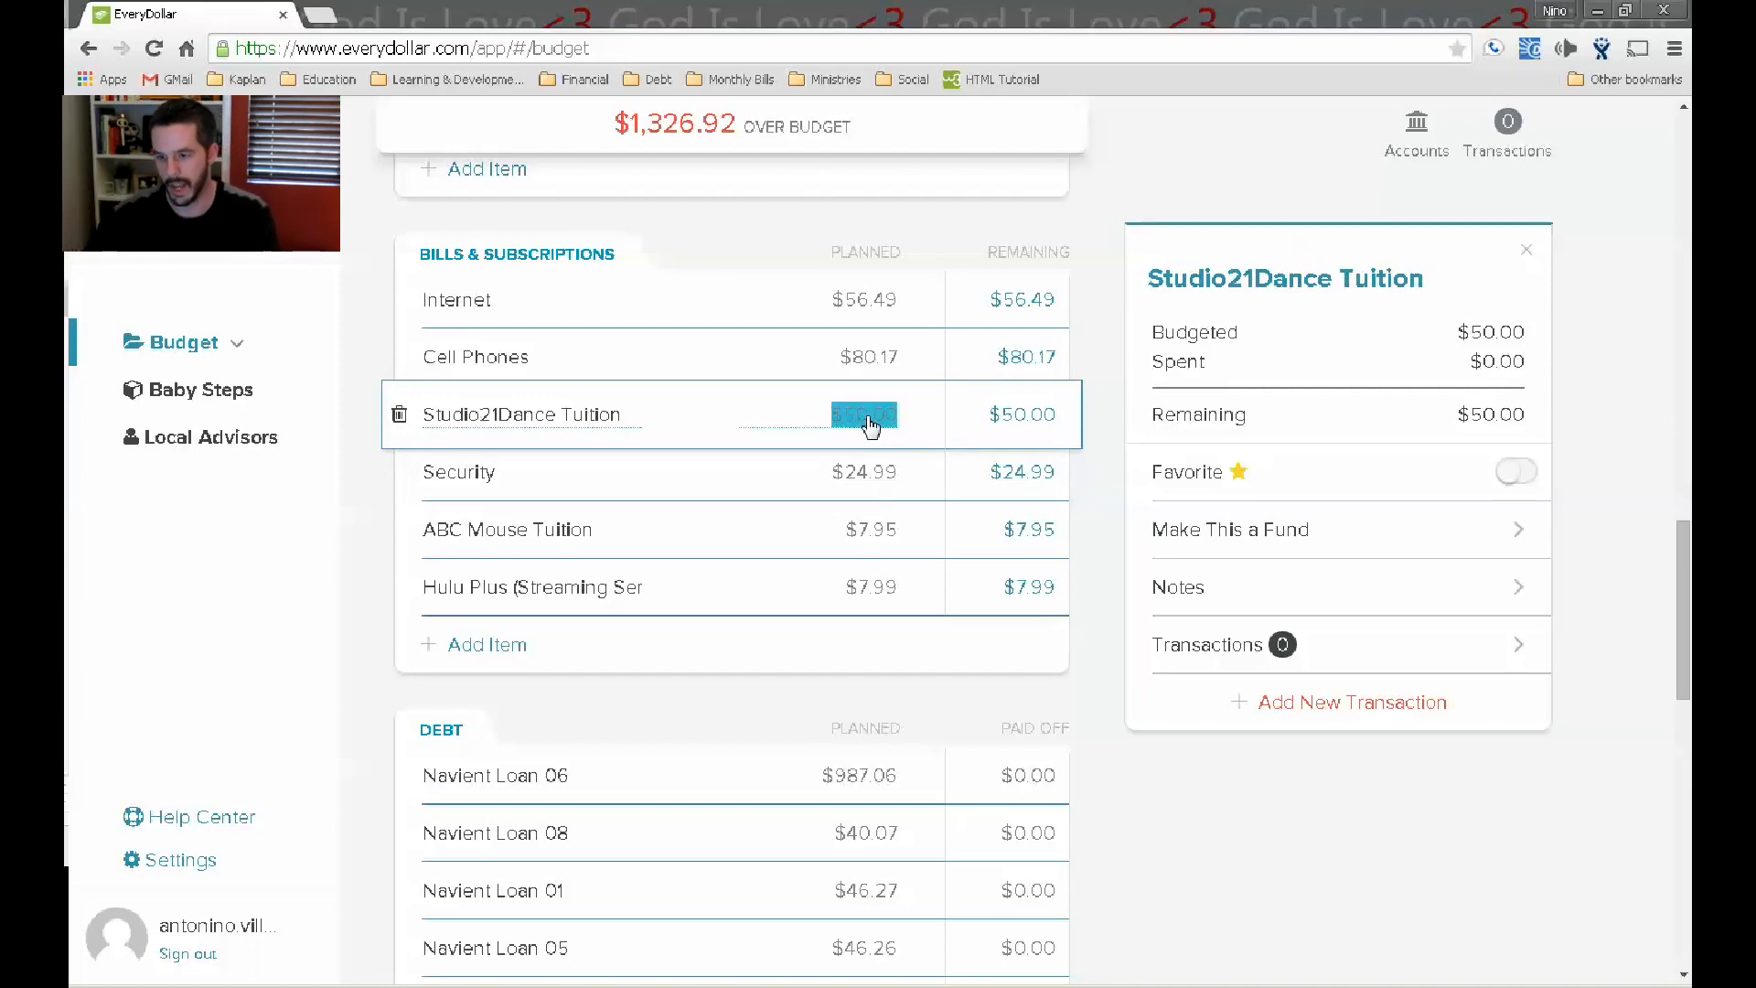
pyautogui.write('0')
pyautogui.press('Tab')
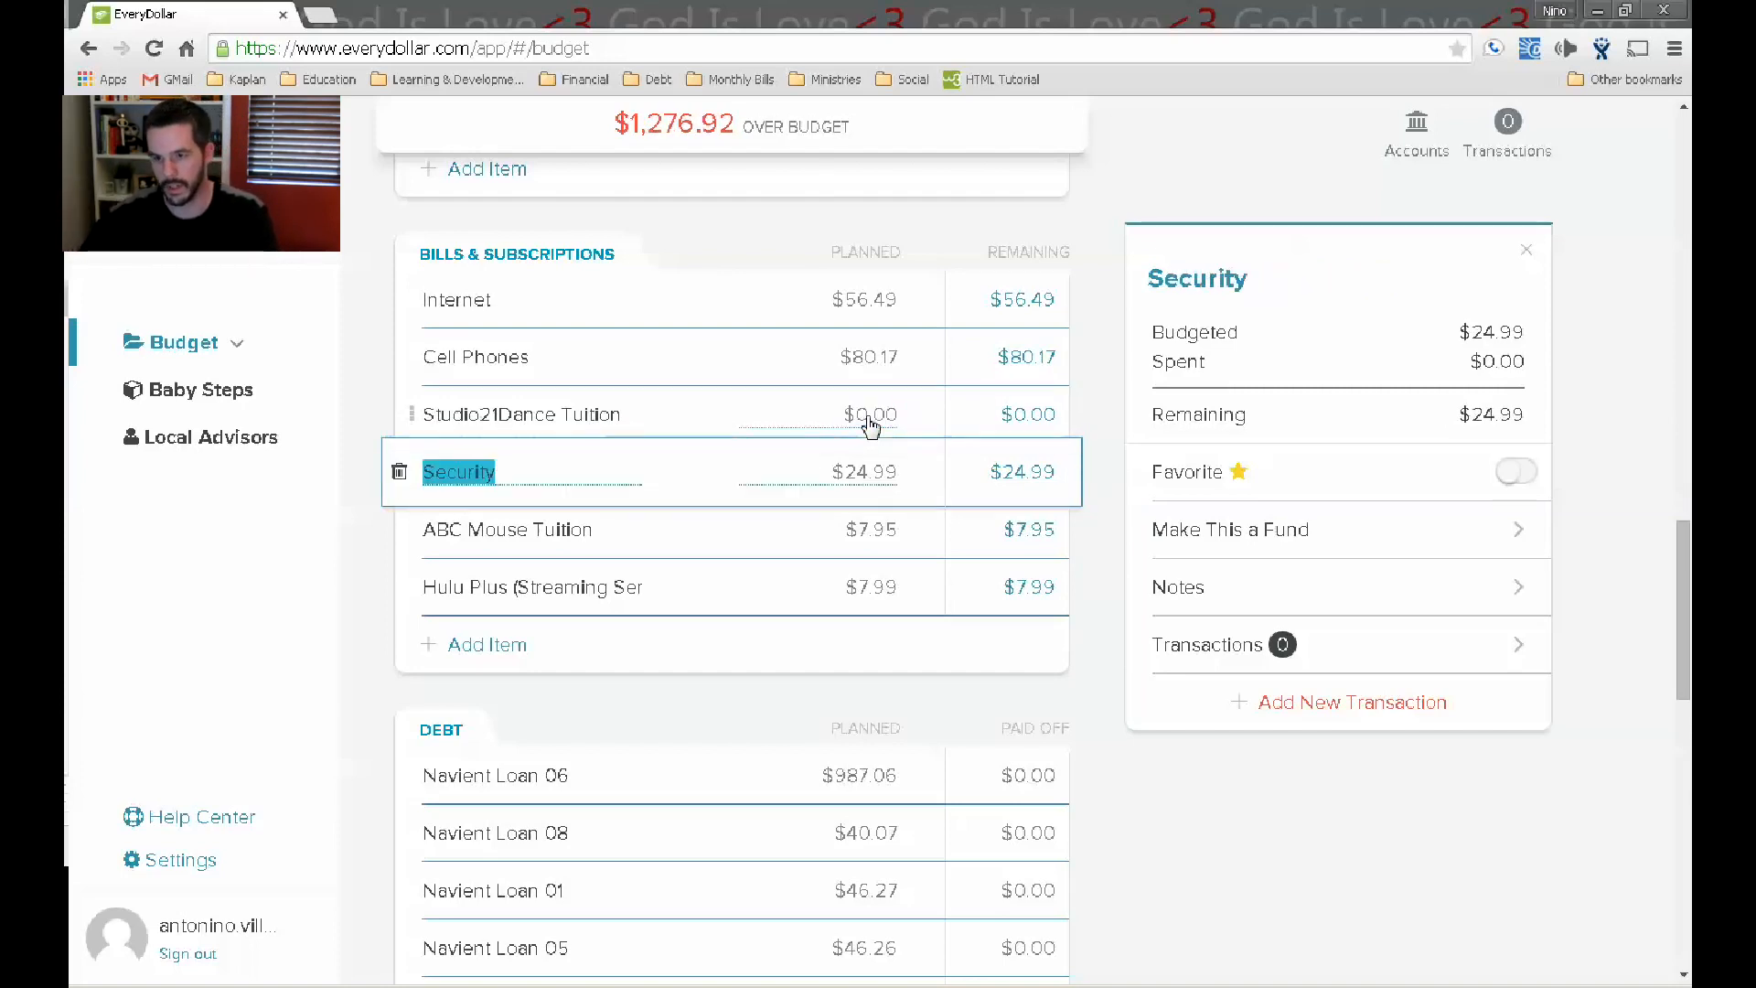
# Set the planned payment for Navient Loan 06 in the Debt category to $606.57.
pyautogui.scroll(-1, 814, 425)
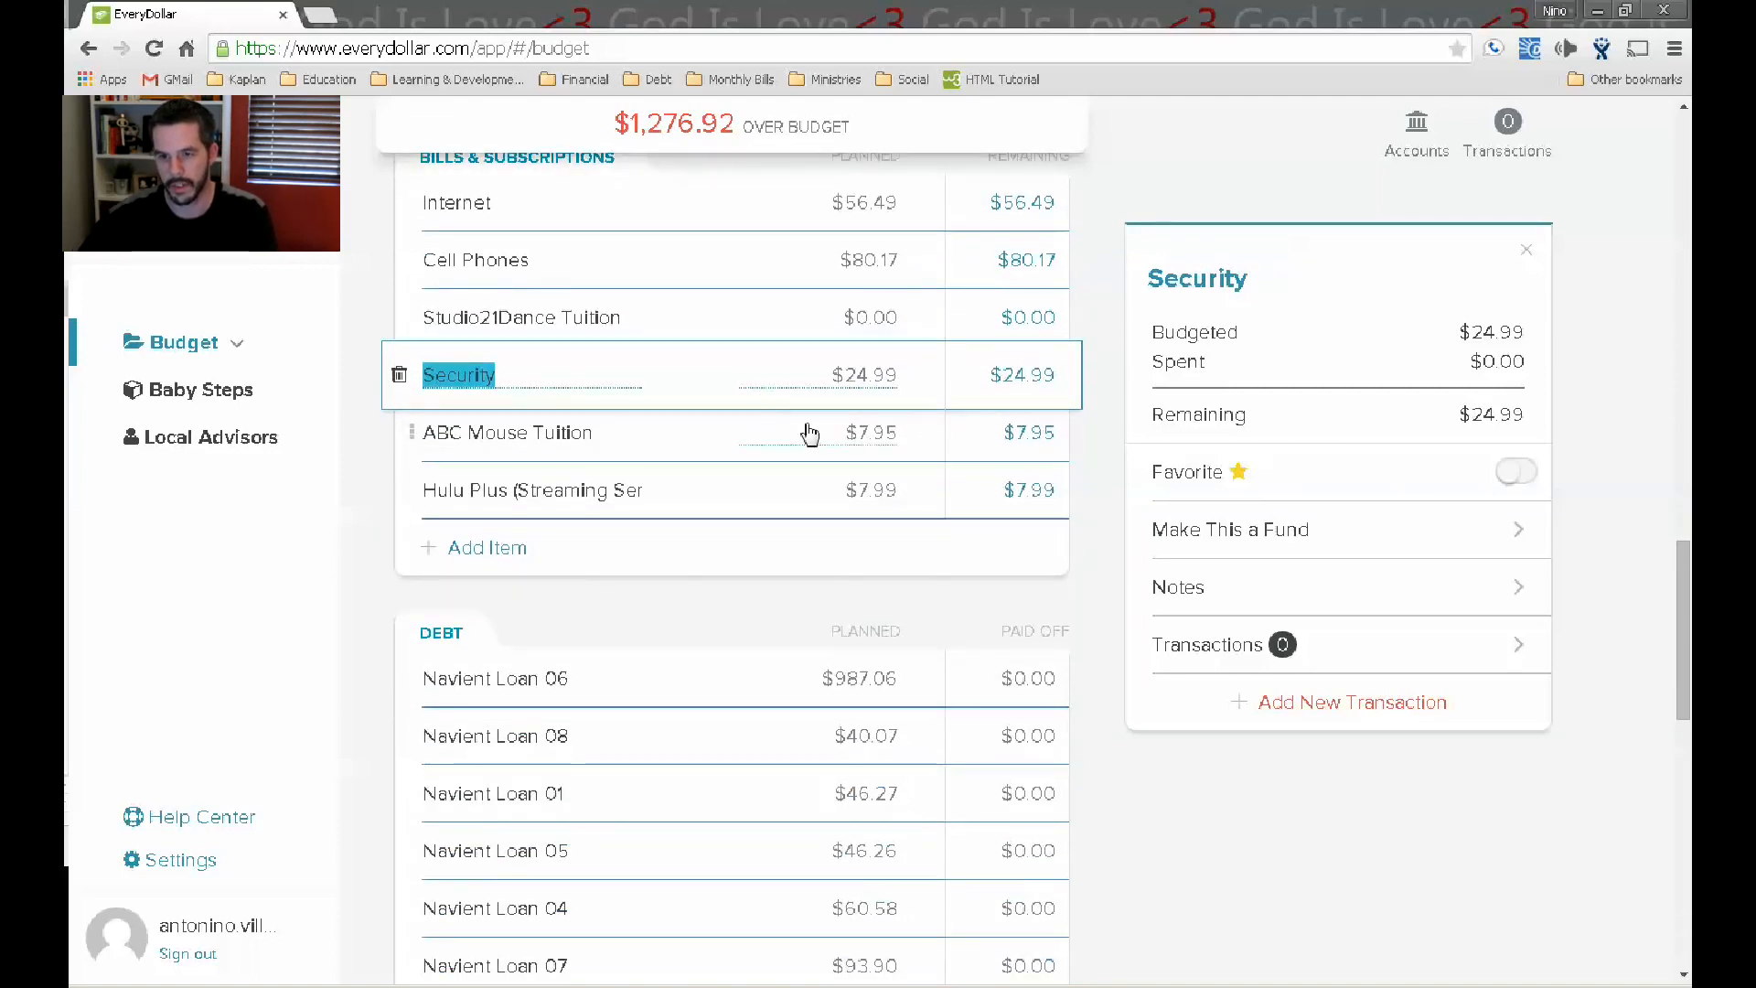
pyautogui.scroll(-1, 823, 408)
pyautogui.scroll(-2, 850, 407)
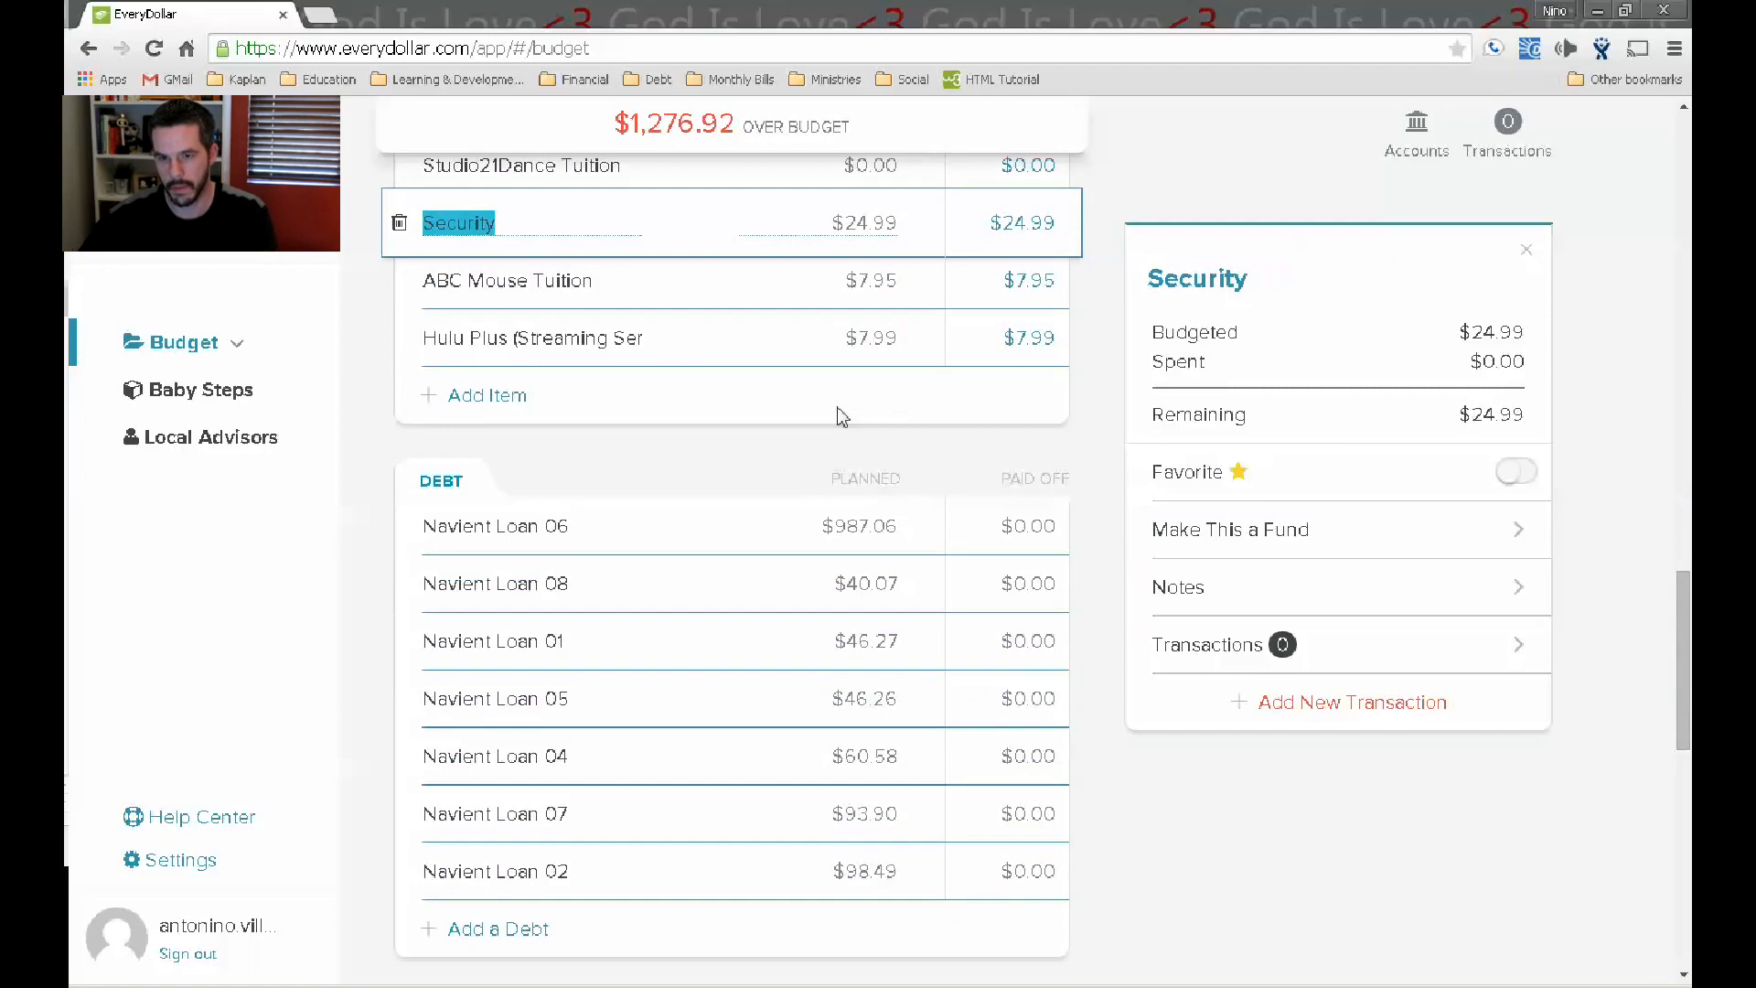
pyautogui.scroll(-1, 734, 330)
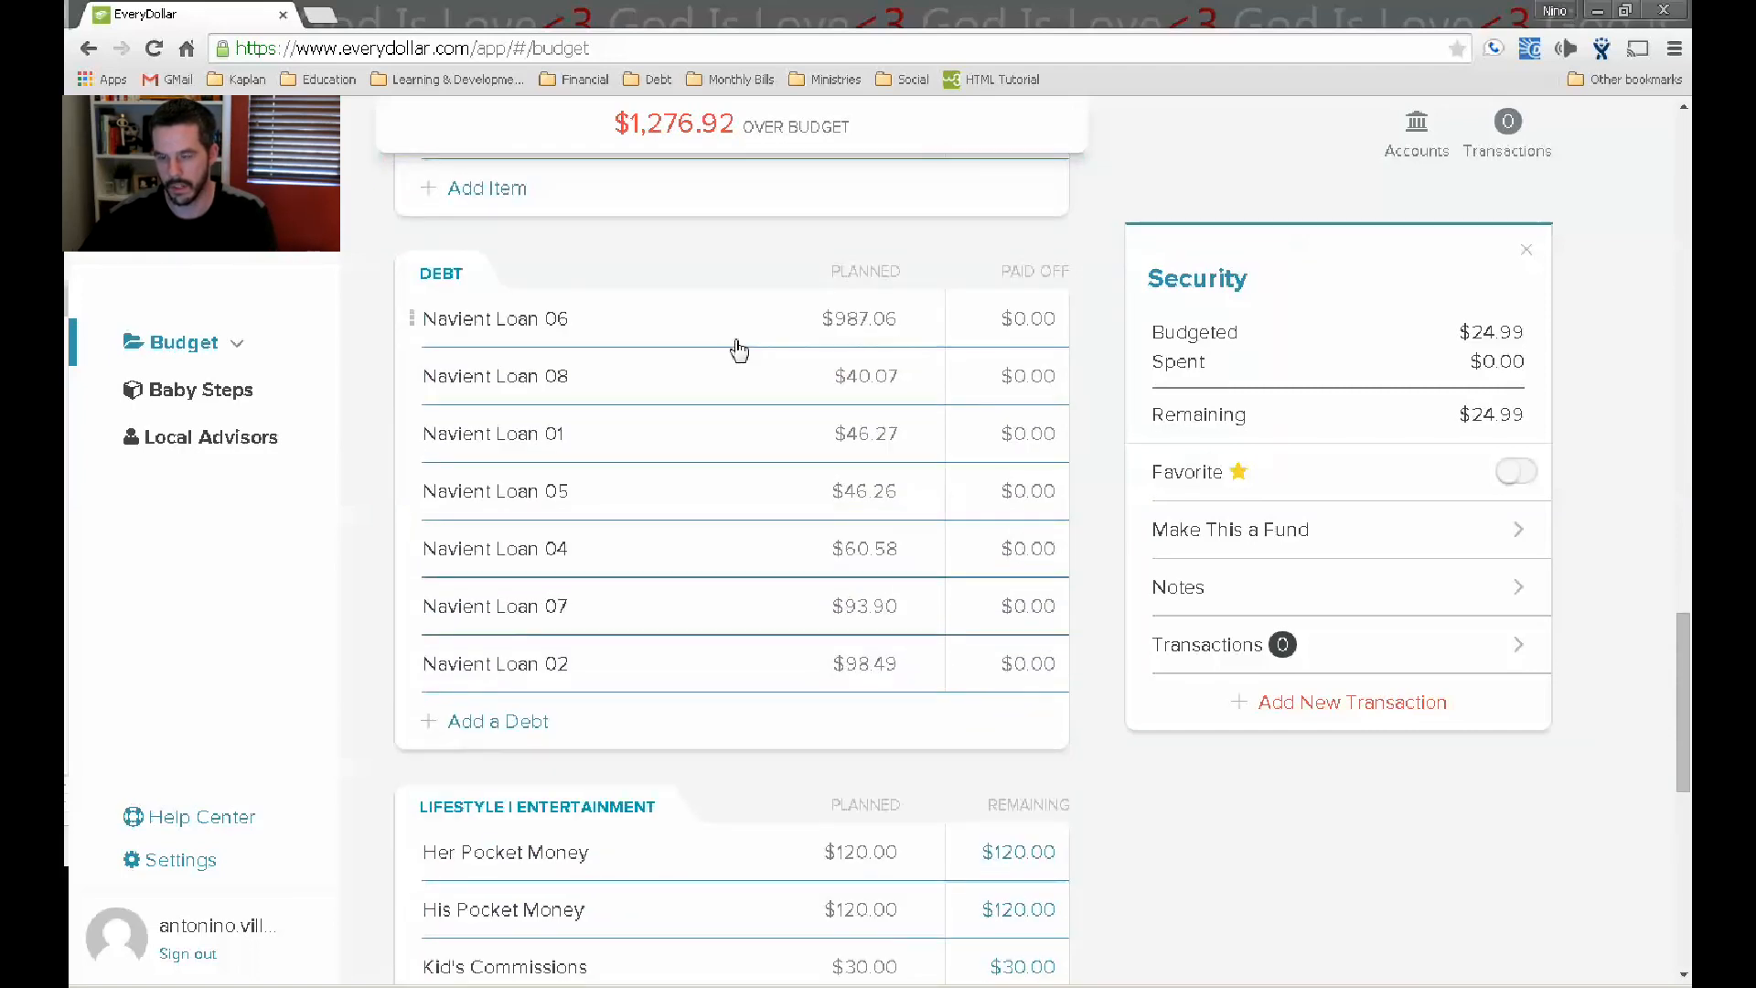
pyautogui.click(835, 322)
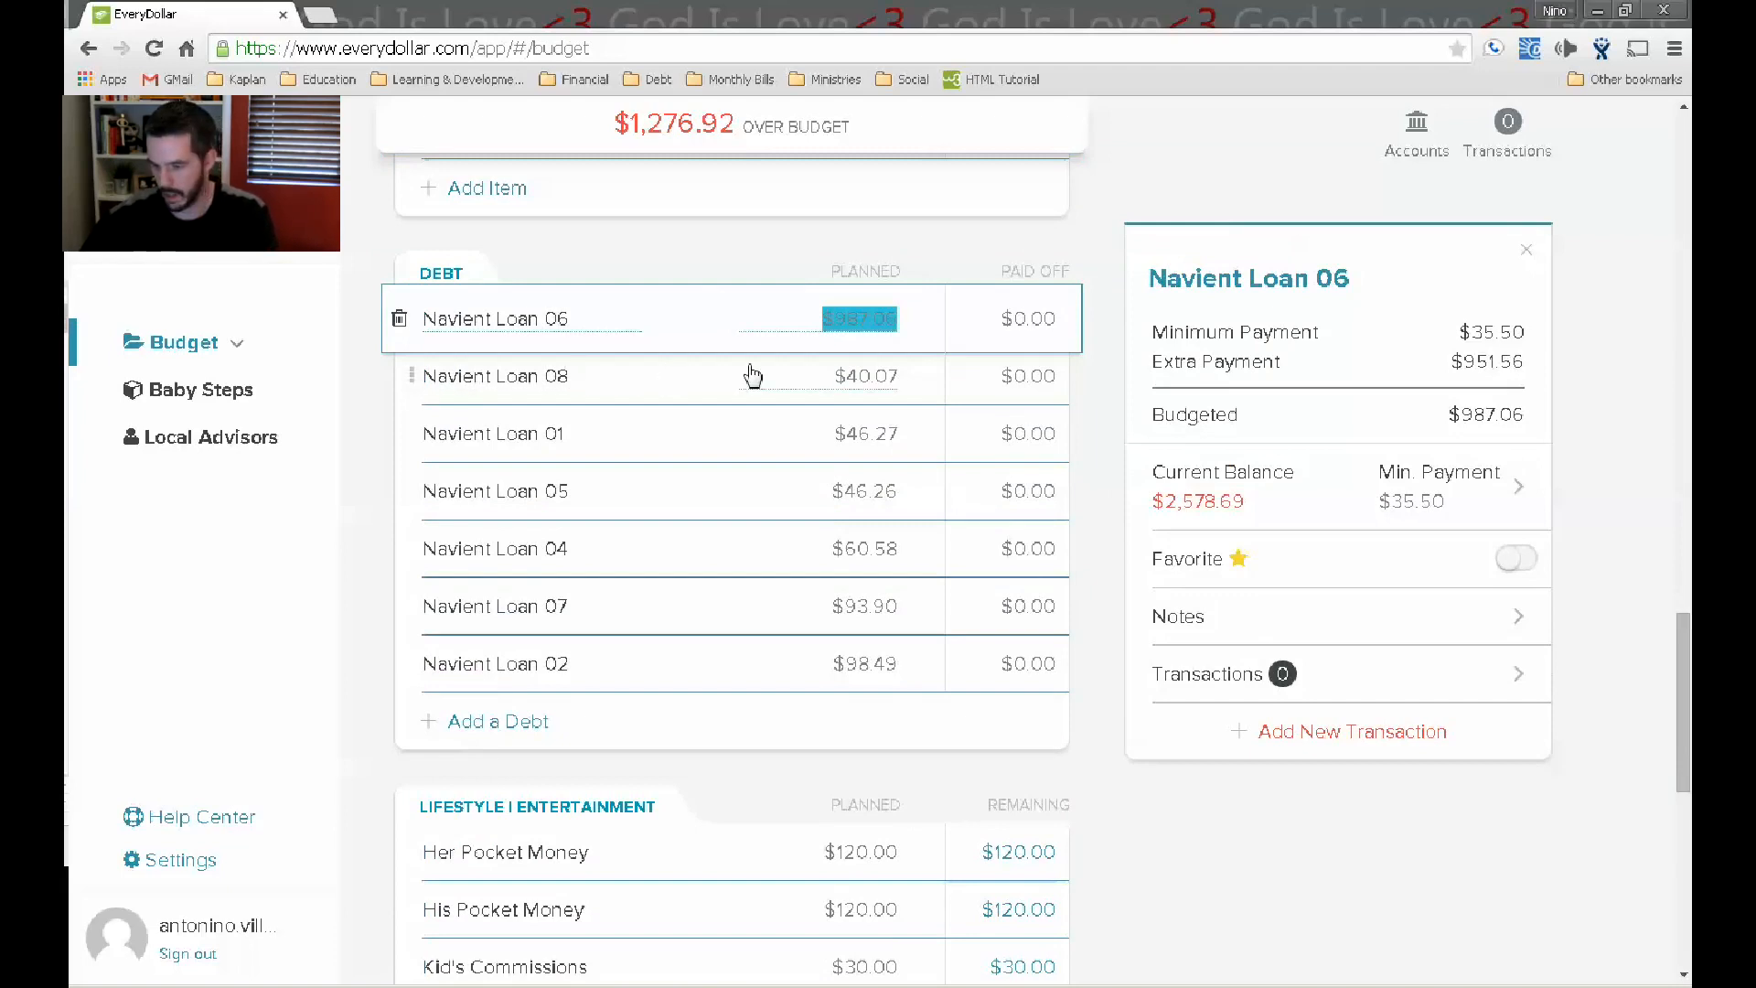
pyautogui.write('606.57')
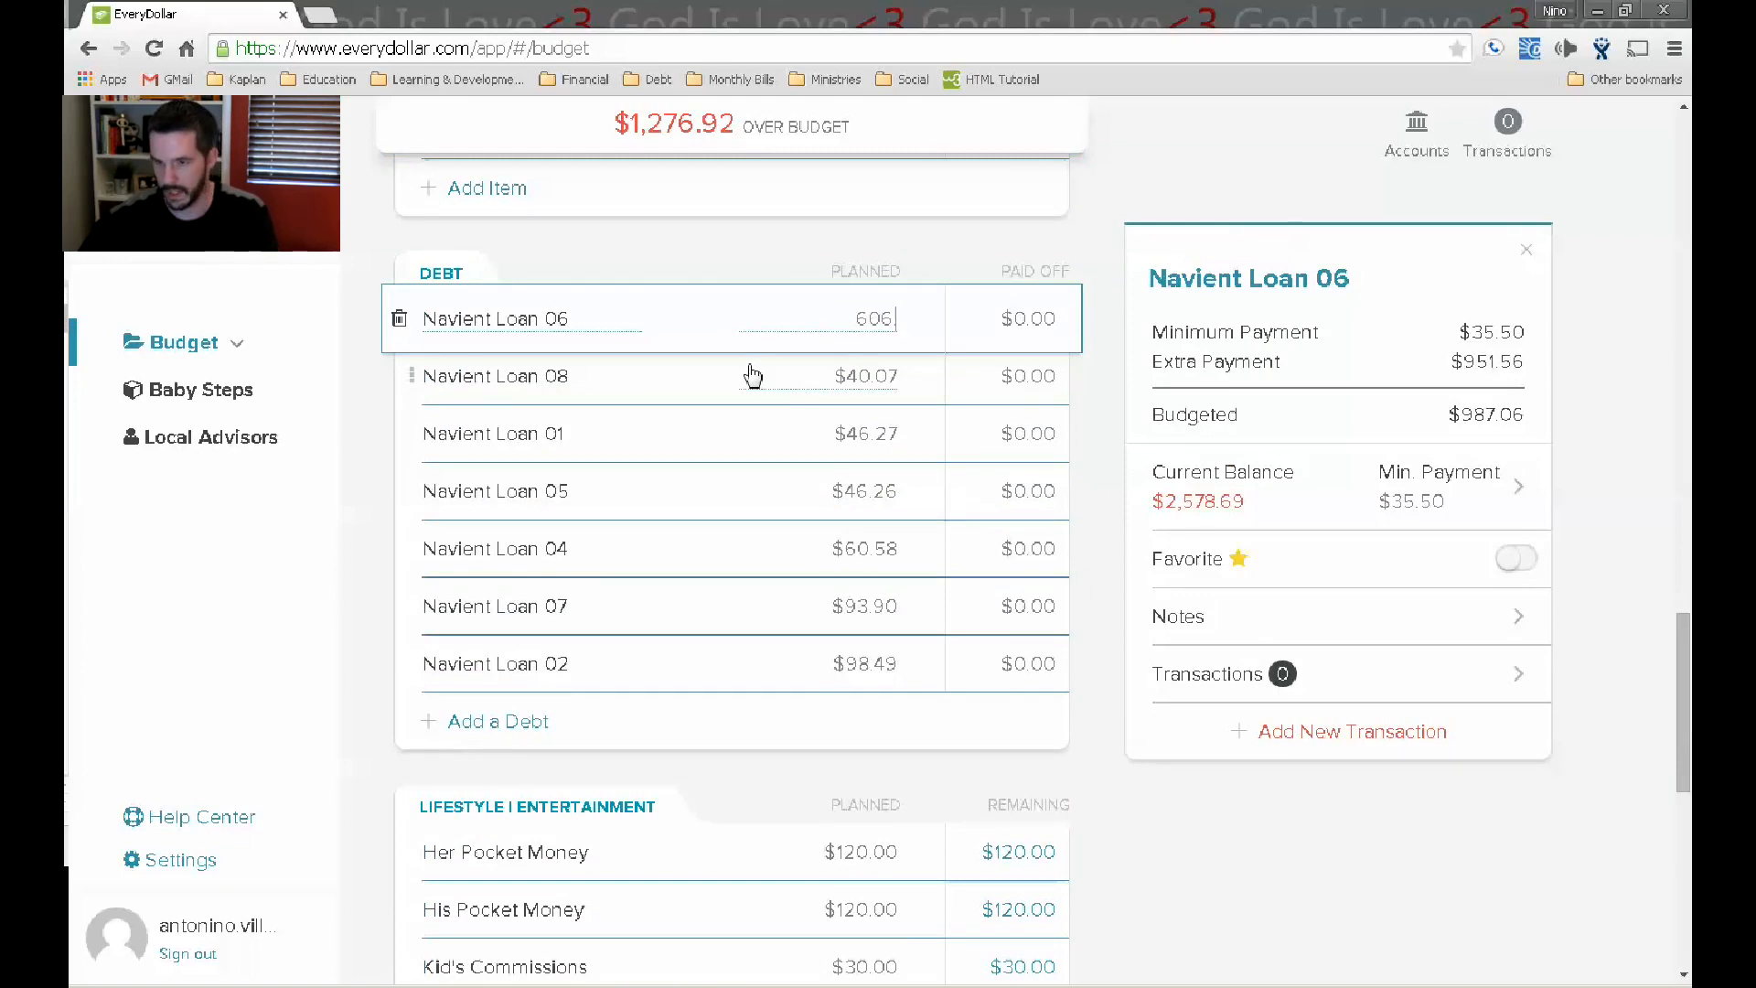
pyautogui.click(752, 375)
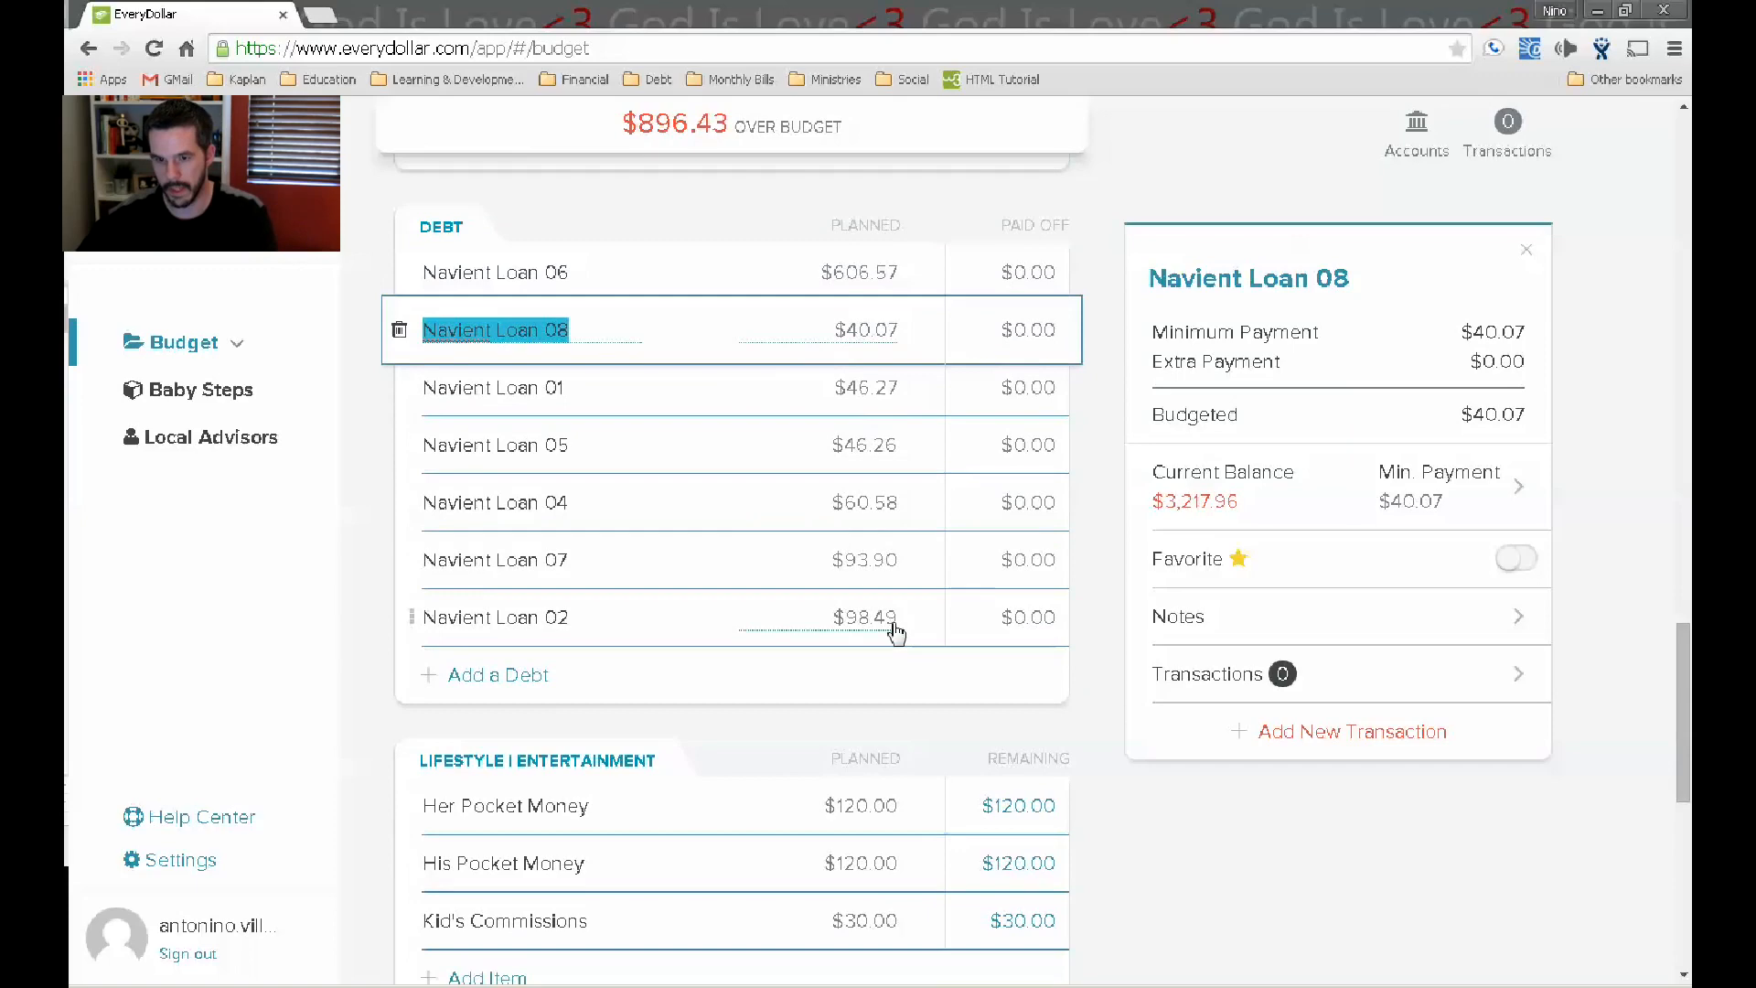
# In the Lifestyle | Entertainment category, set Her and His Pocket Money to $80 each and Kid's Commissions to $20.
pyautogui.scroll(-1, 839, 538)
pyautogui.scroll(-2, 831, 506)
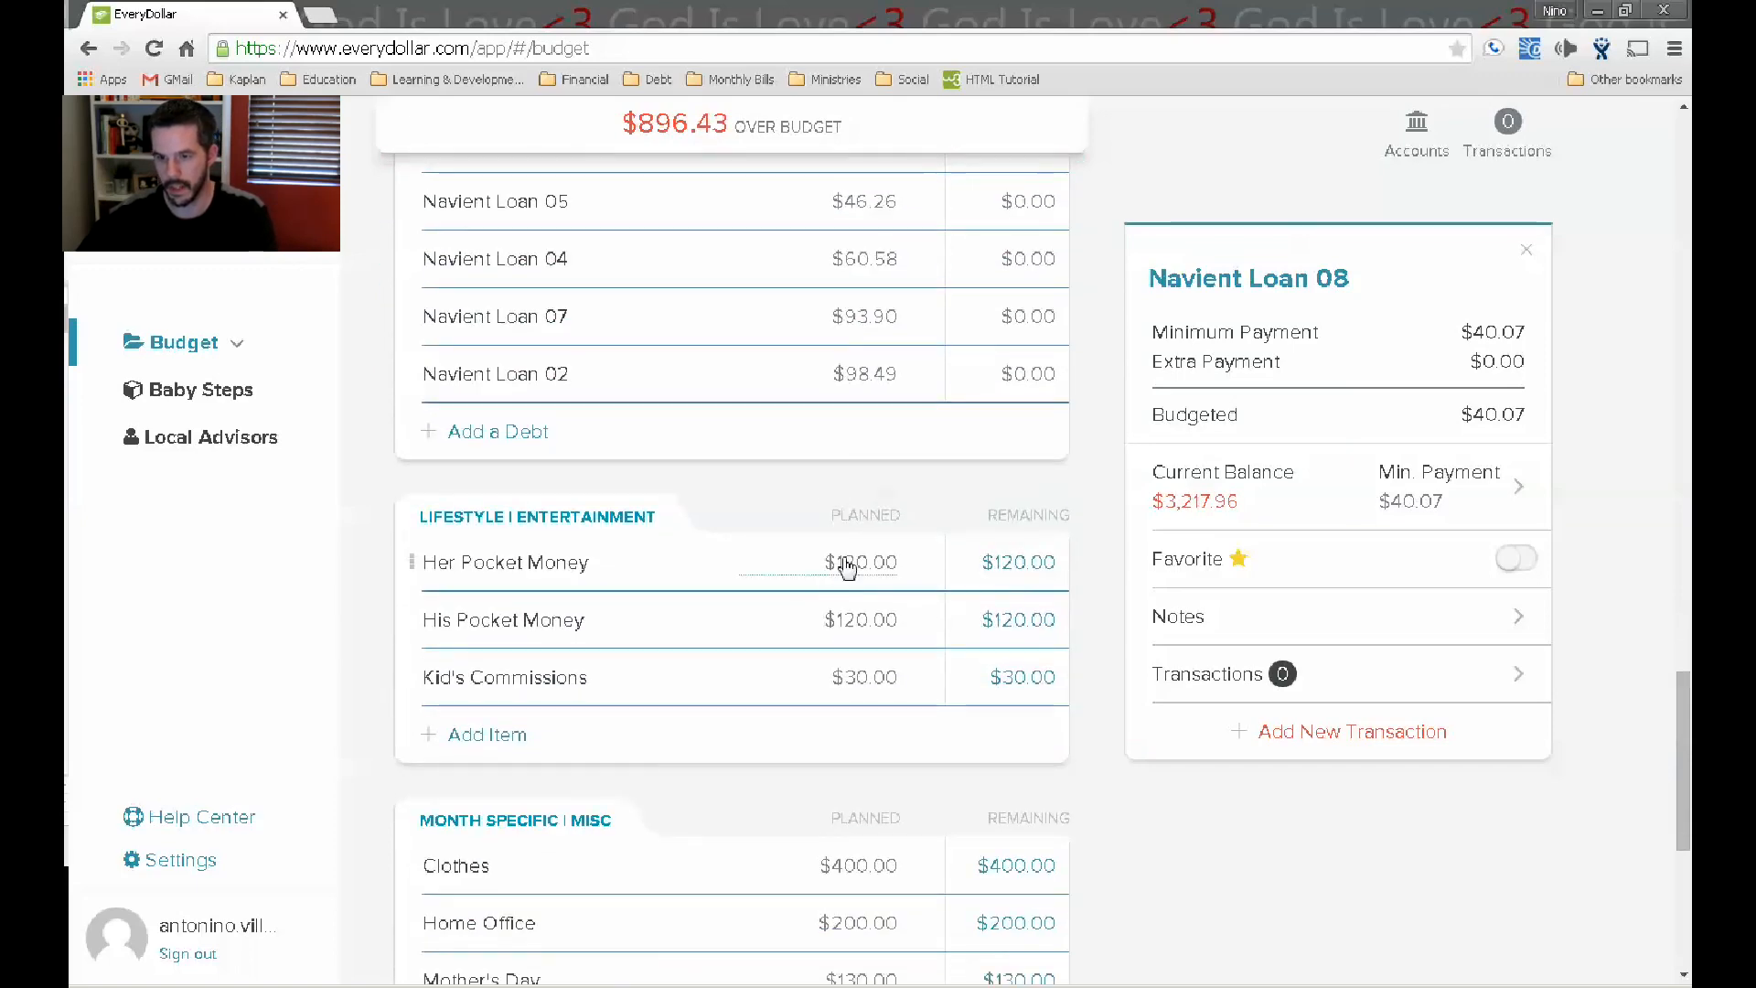
pyautogui.click(844, 562)
pyautogui.write('80')
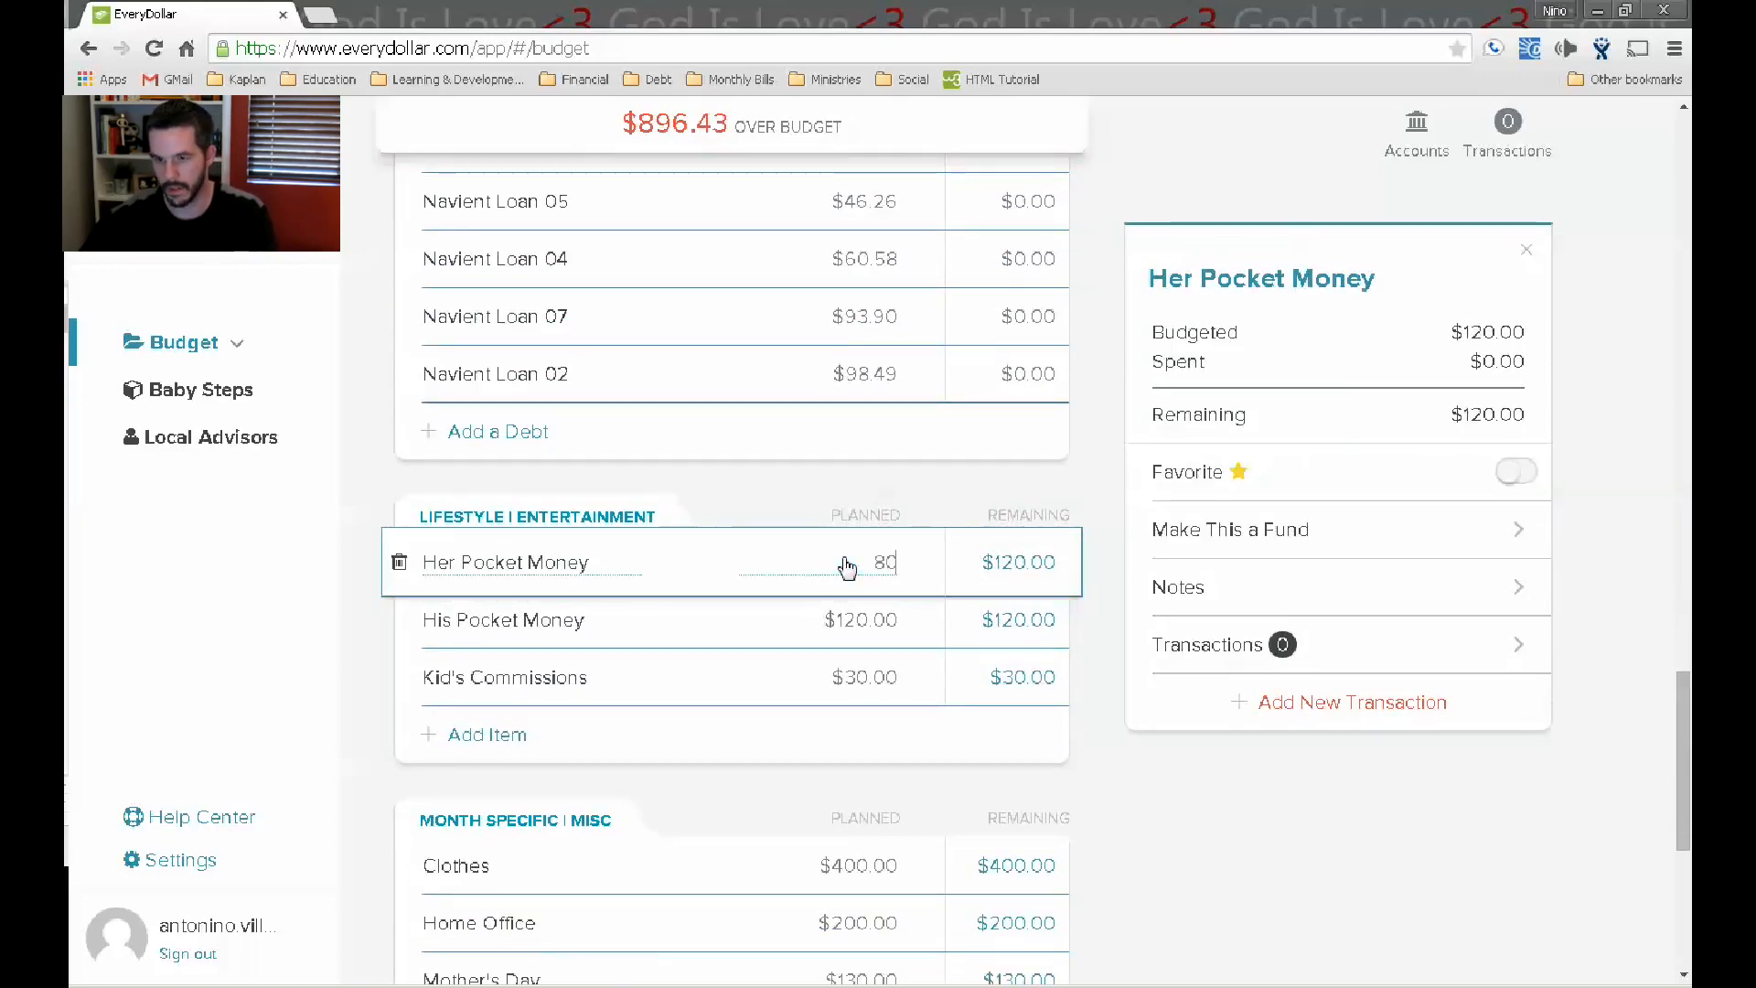
pyautogui.press('Tab')
pyautogui.press('Tab')
pyautogui.write('80')
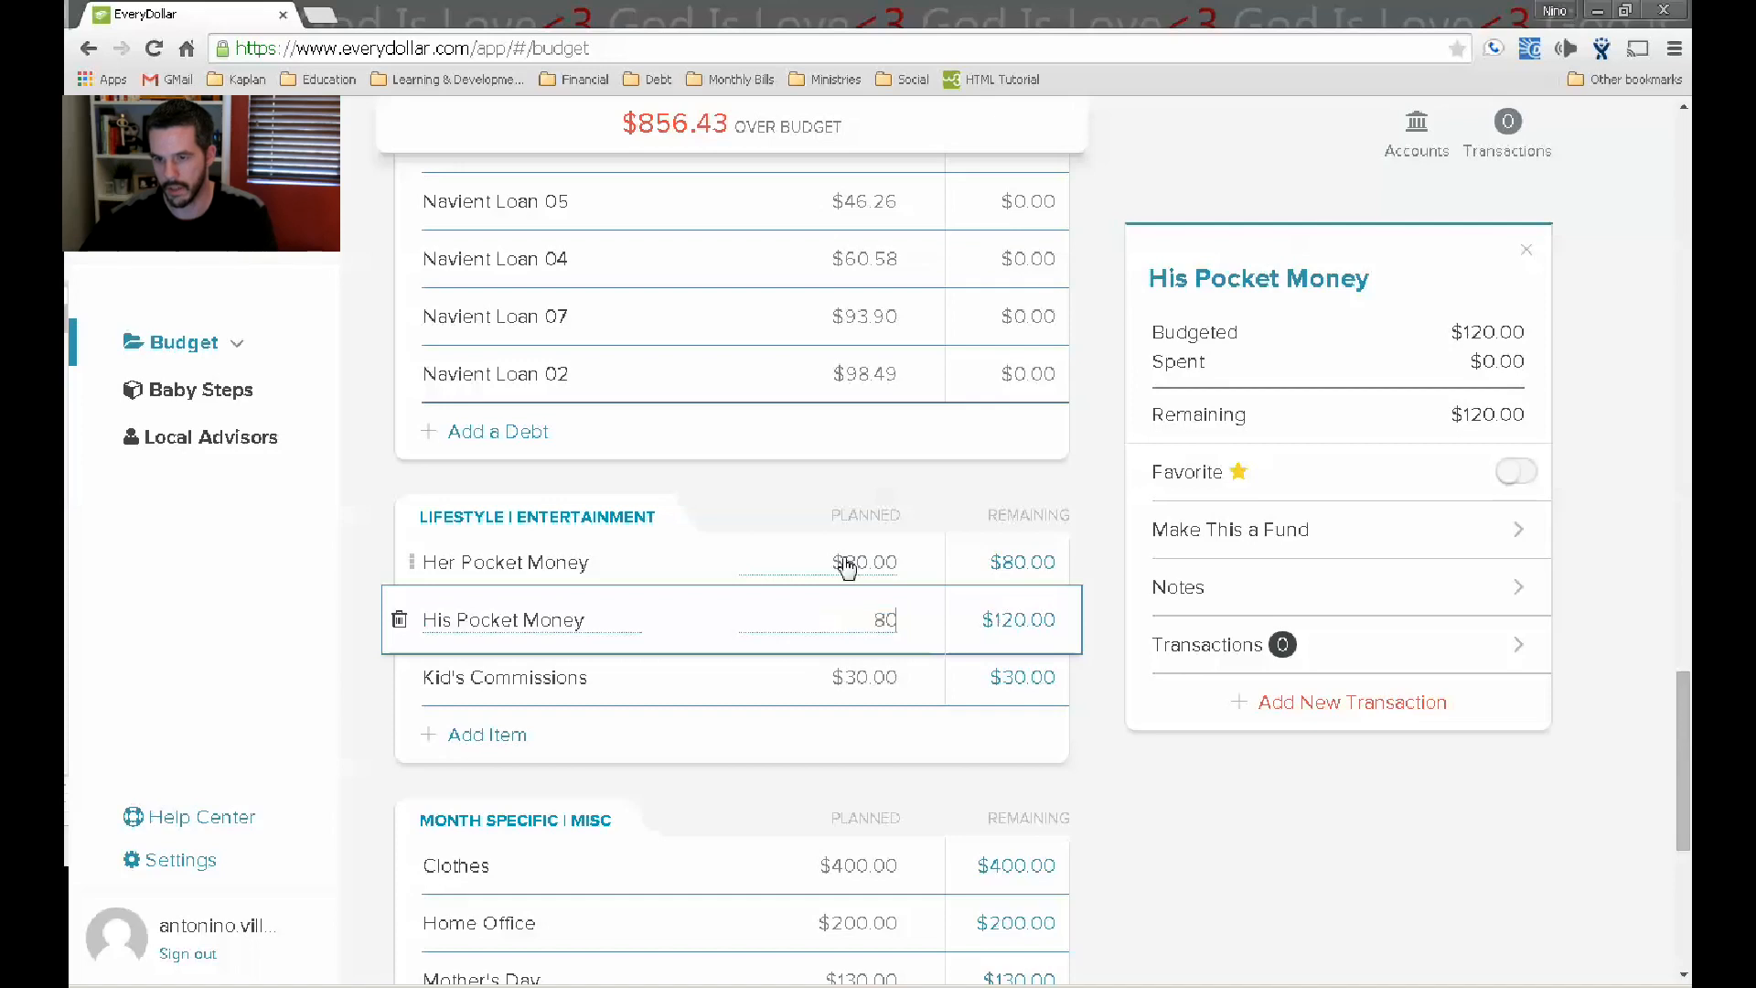
pyautogui.press('Tab')
pyautogui.press('Tab')
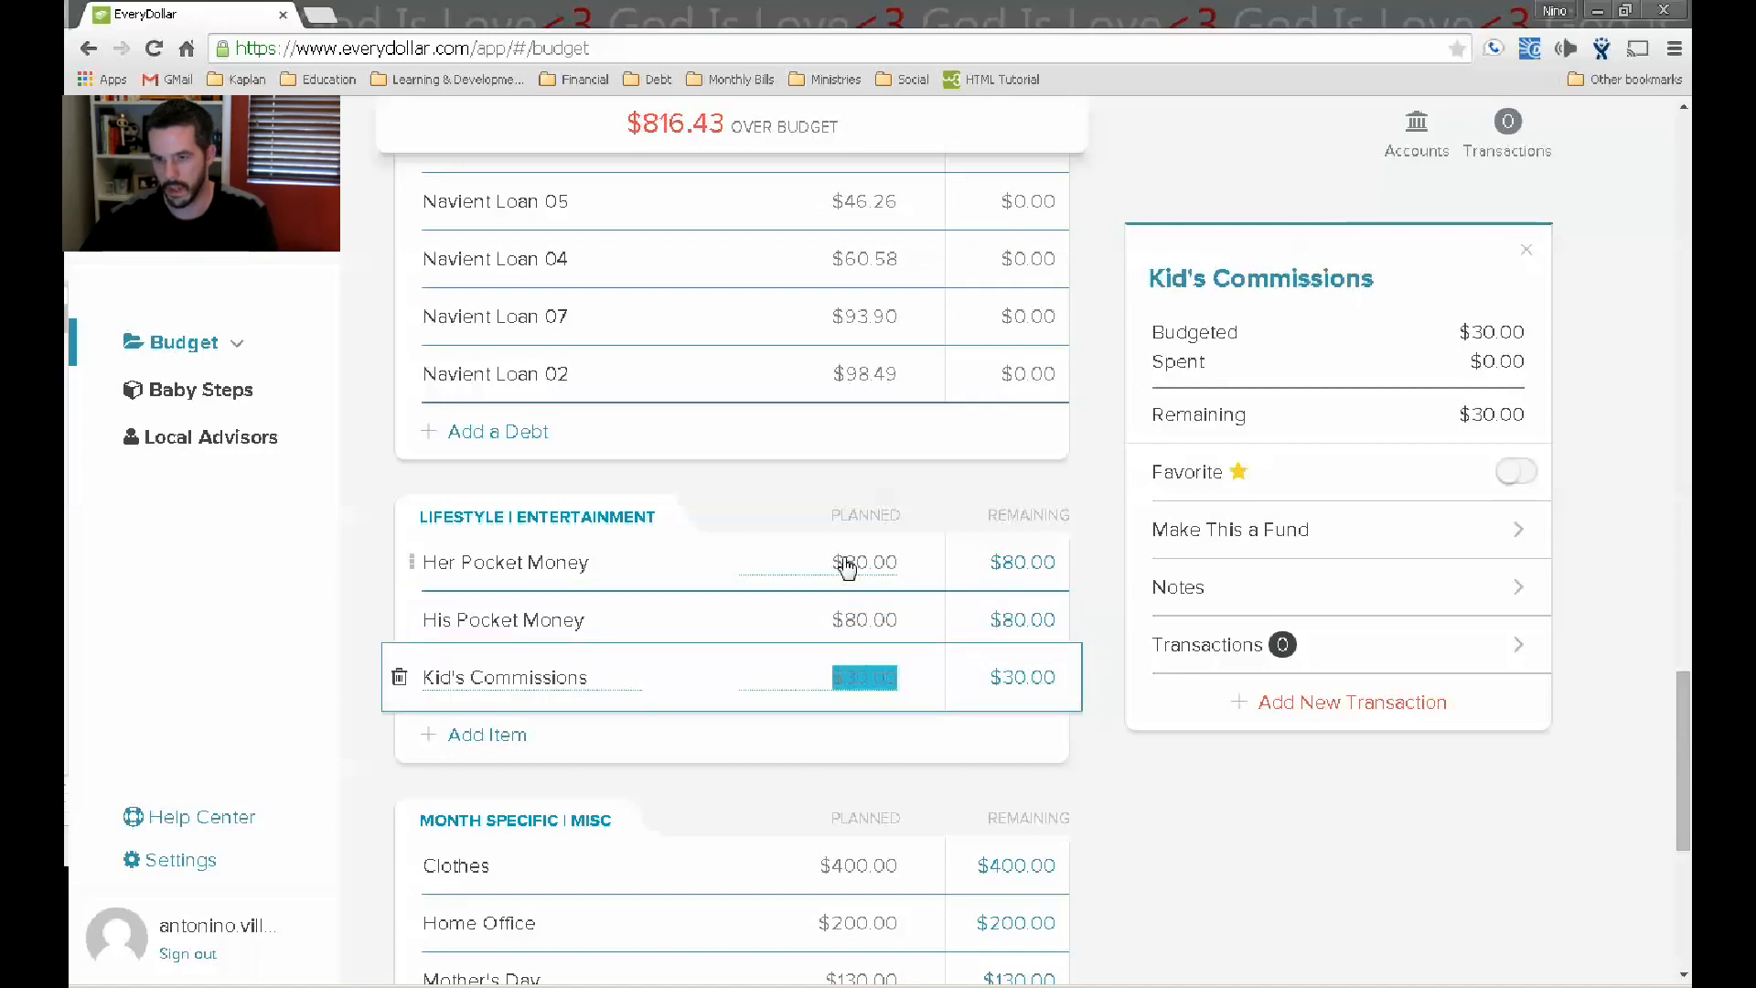
pyautogui.write('20')
pyautogui.press('Return')
# Delete the Clothes item from the Month Specific | Misc category.
pyautogui.scroll(-1, 940, 620)
pyautogui.scroll(-3, 924, 594)
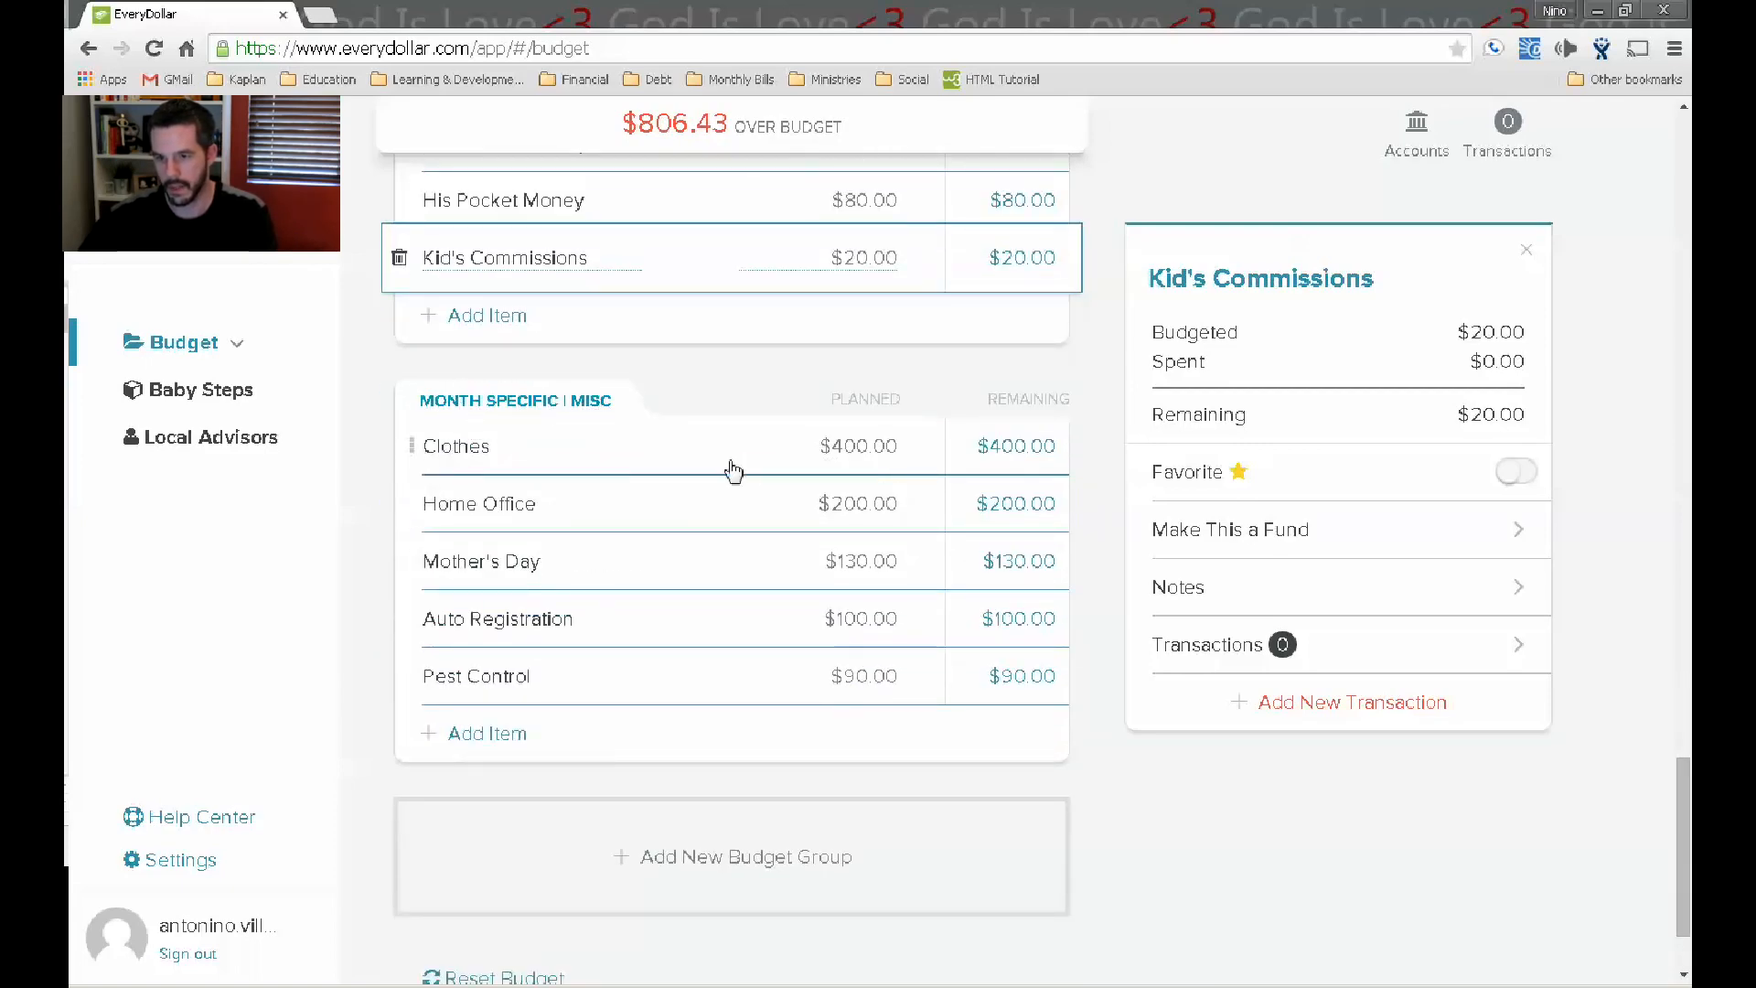
pyautogui.click(503, 459)
pyautogui.click(399, 445)
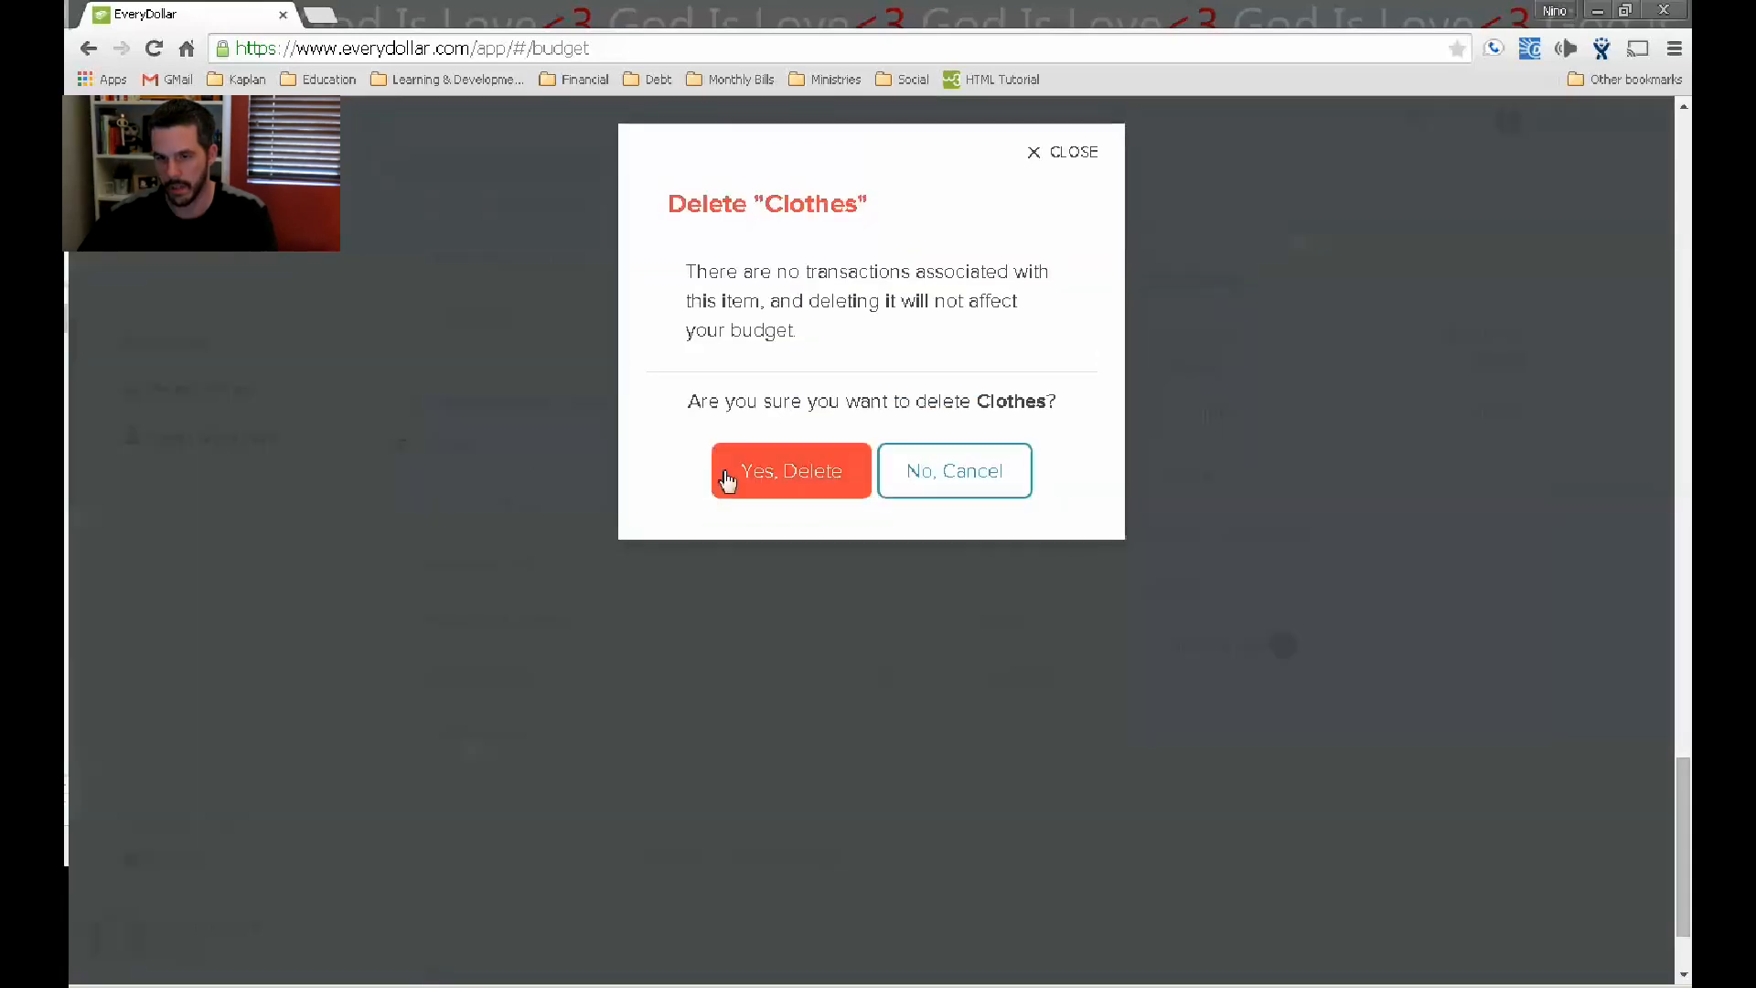
pyautogui.click(815, 474)
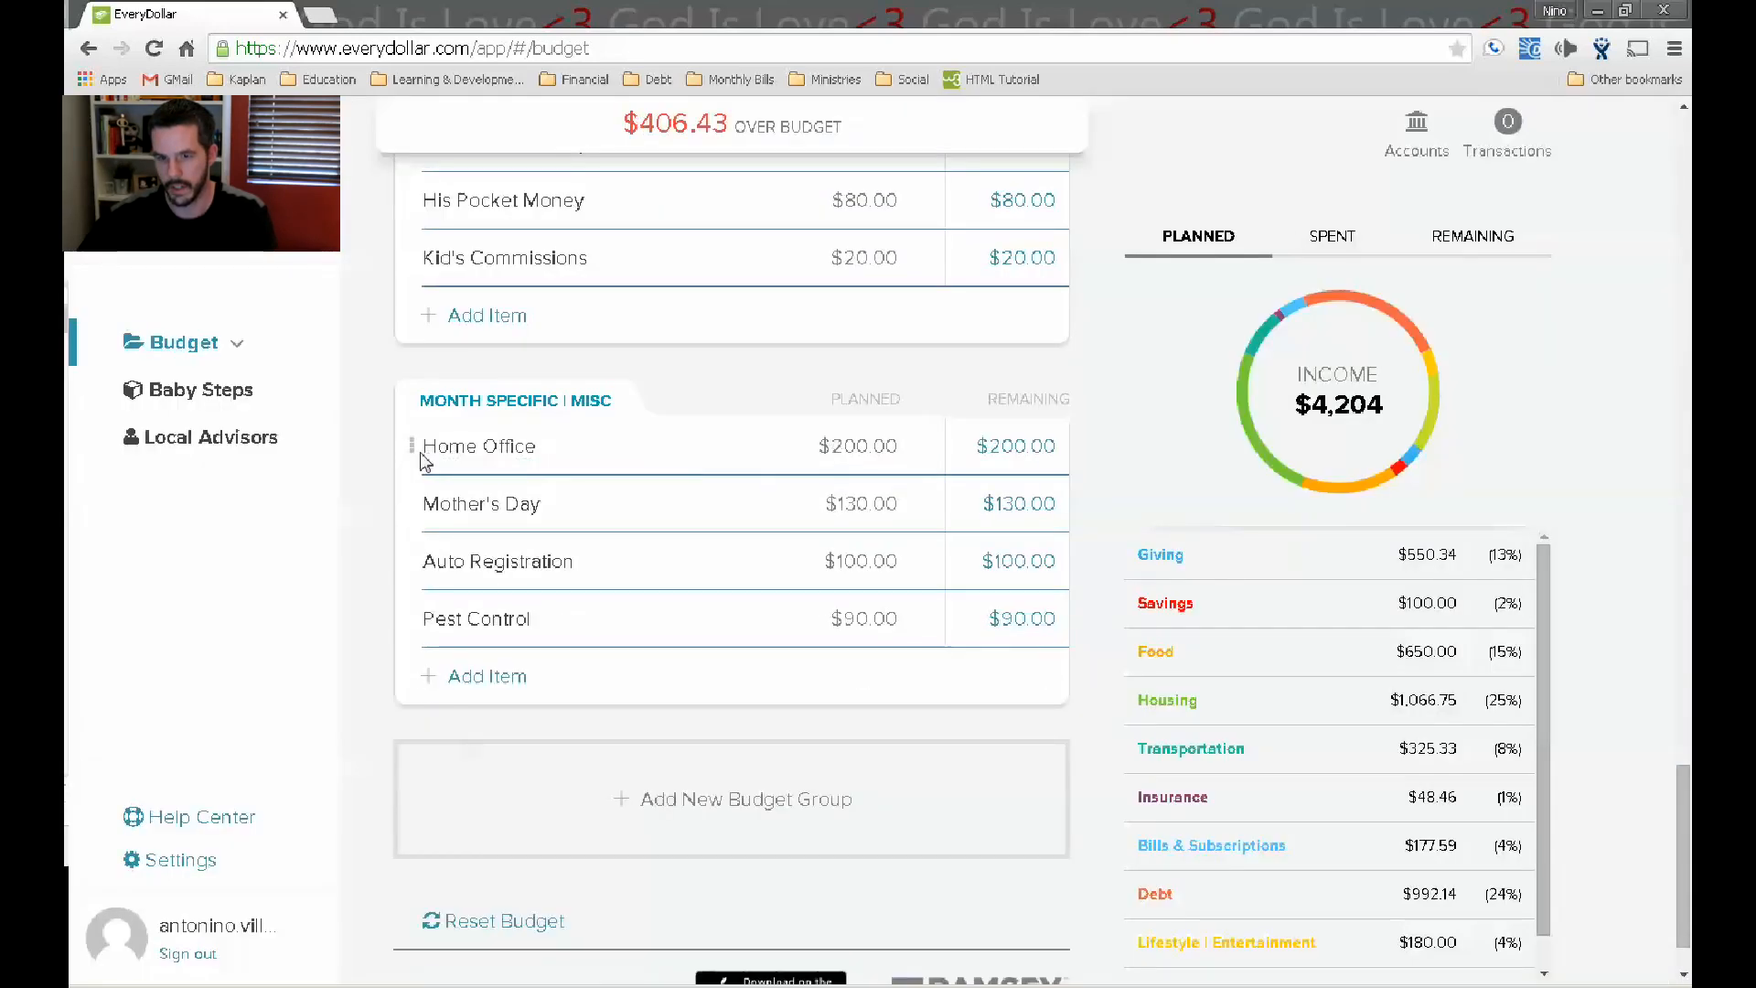
# Delete the Home Office and Mother's Day items from the Month Specific | Misc category.
pyautogui.click(426, 454)
pyautogui.click(399, 445)
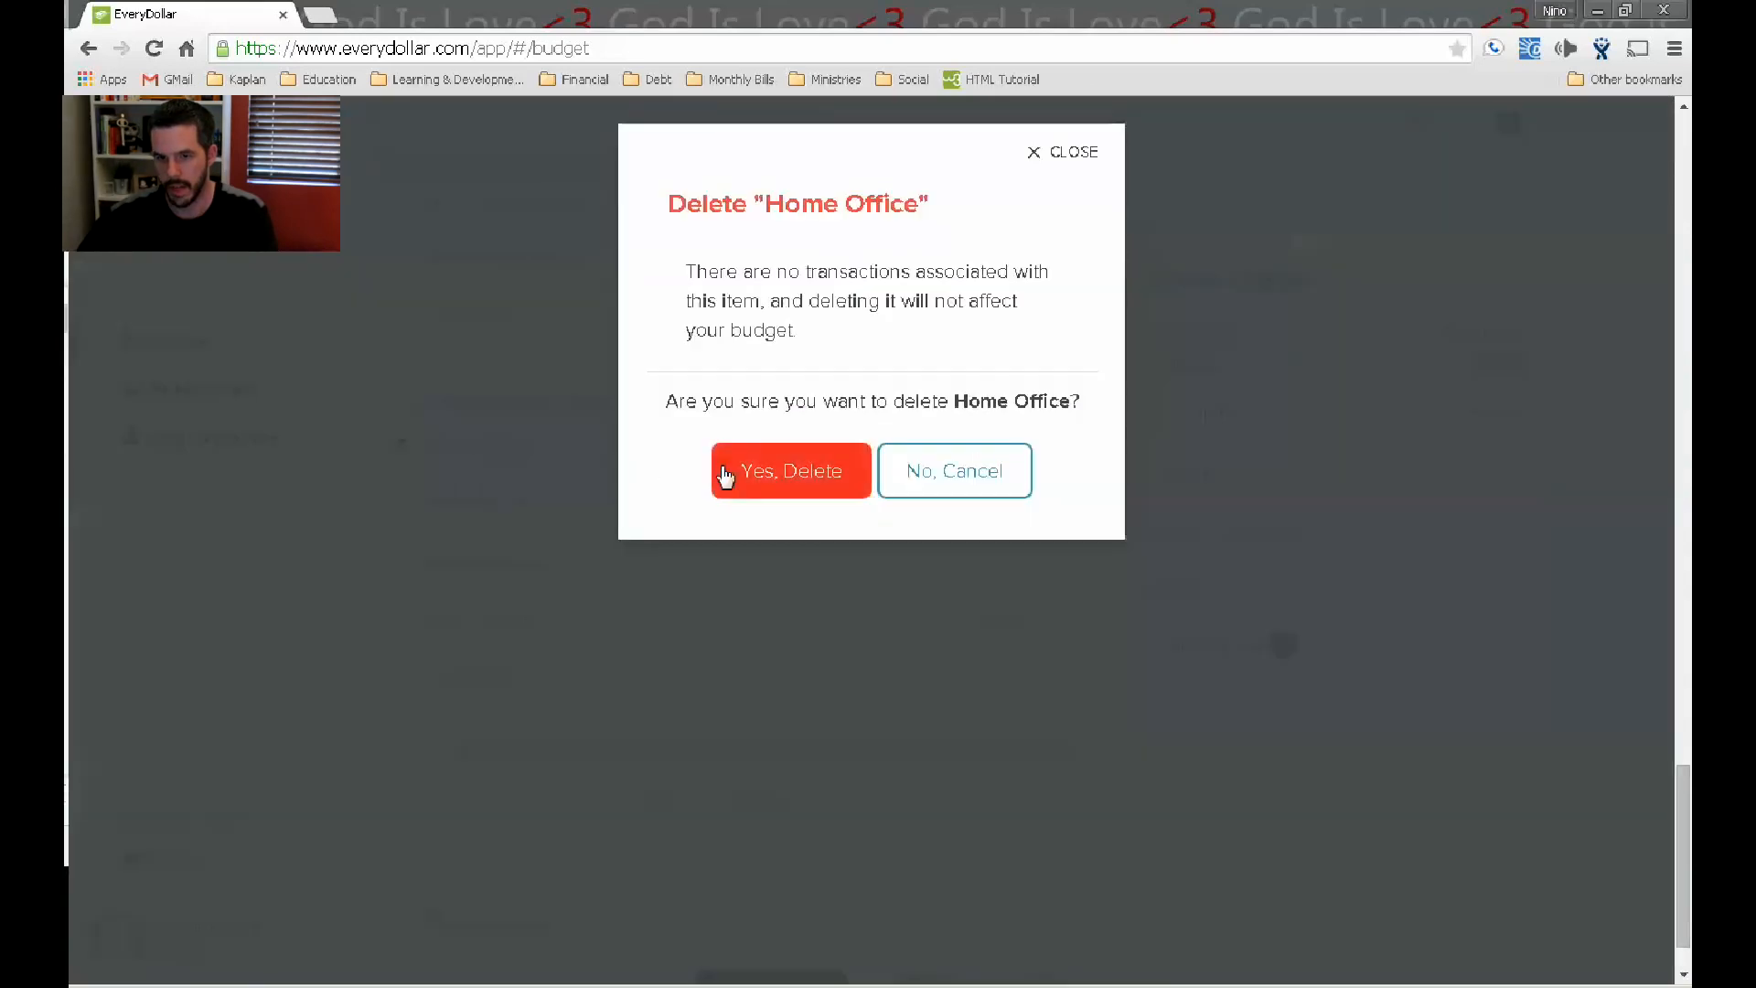
pyautogui.click(726, 475)
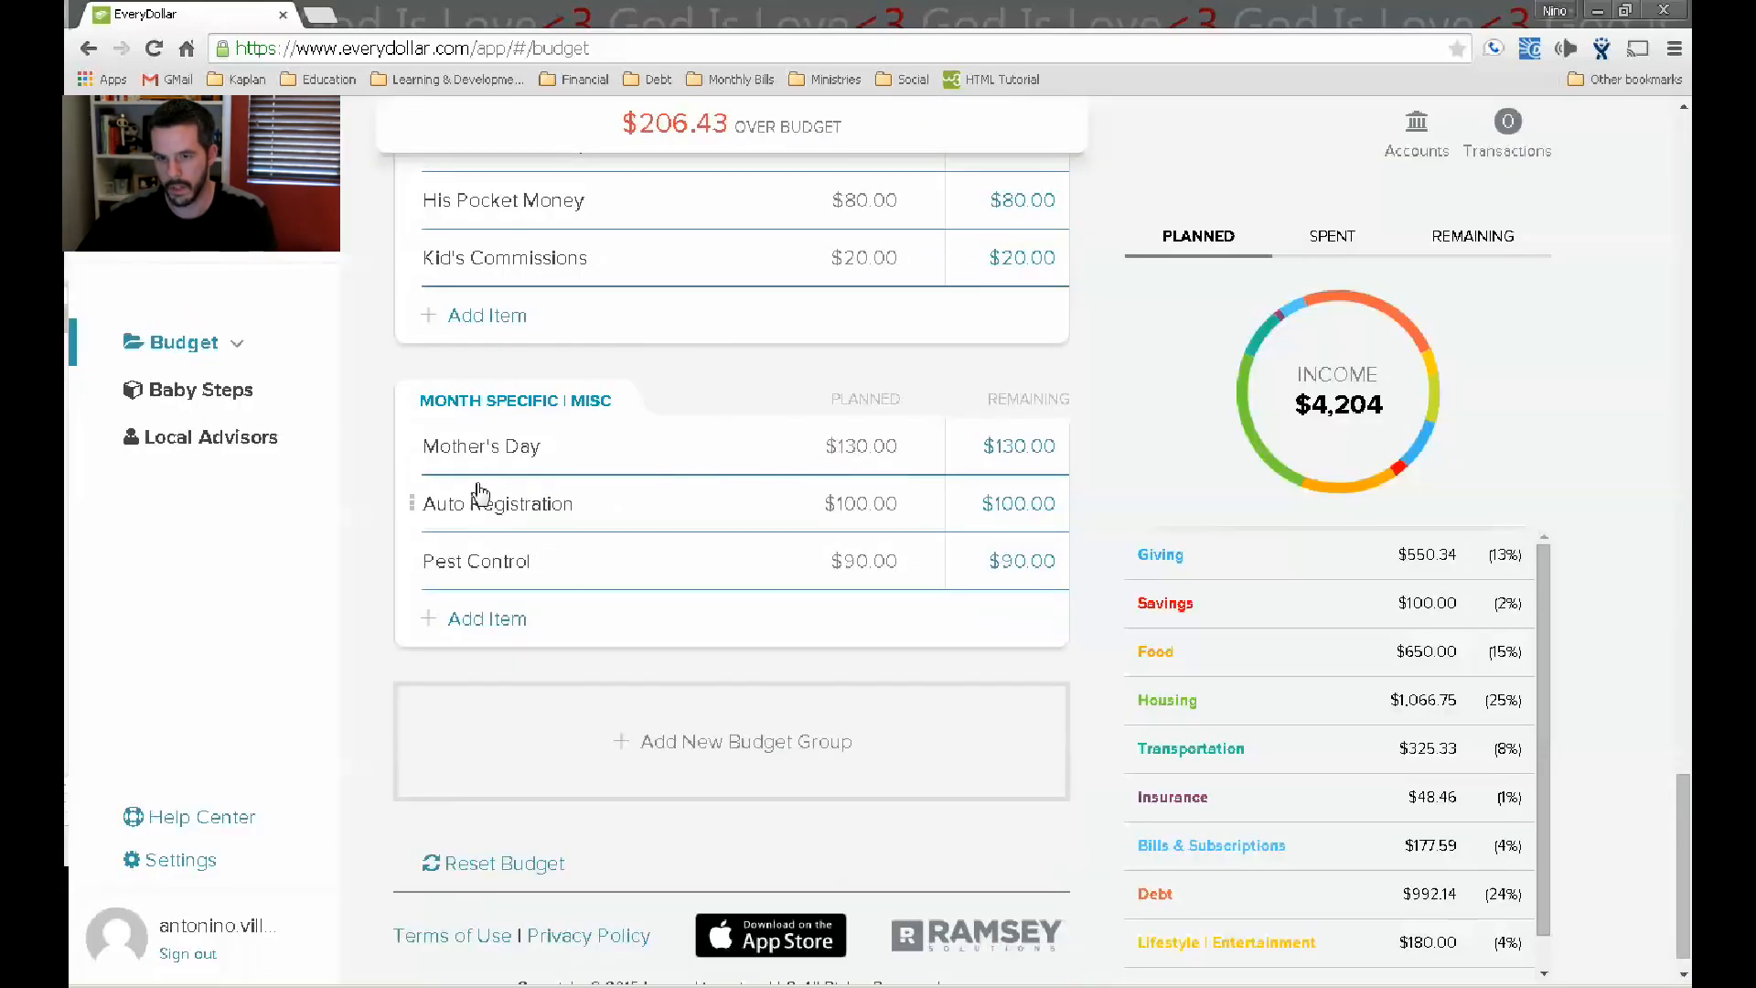
pyautogui.click(432, 459)
pyautogui.click(399, 446)
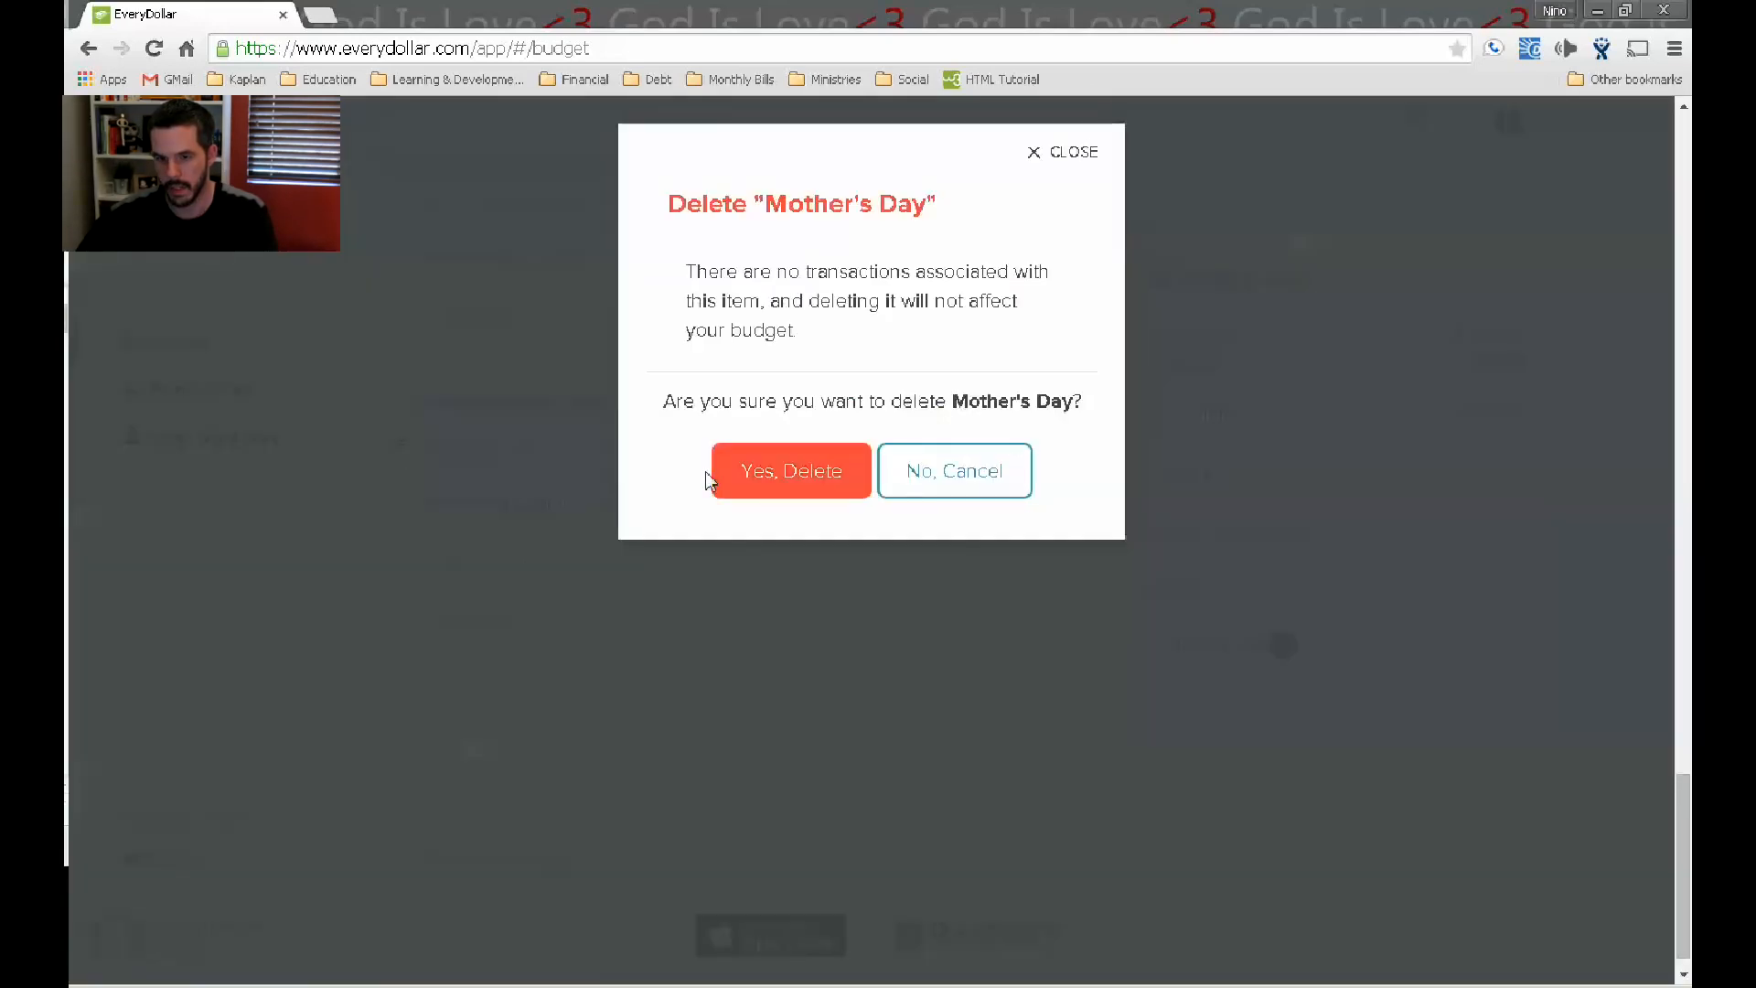
pyautogui.click(723, 472)
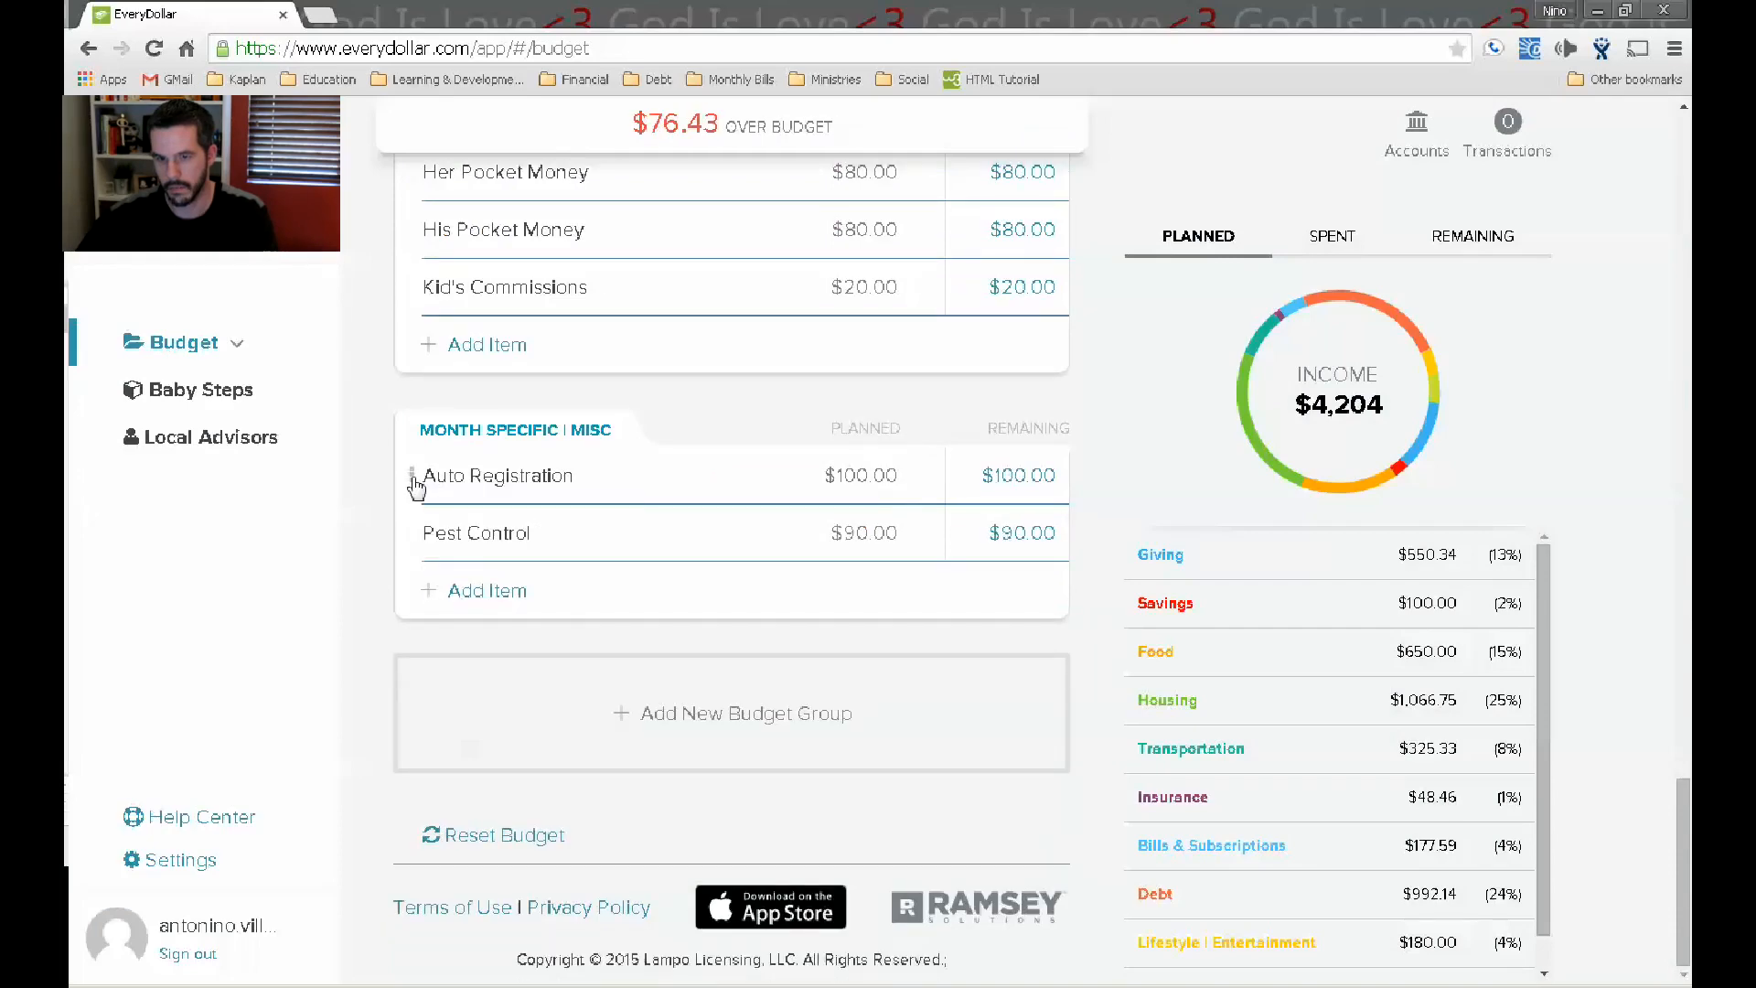
# Delete the Auto Registration and Pest Control items from the Month Specific | Misc category.
pyautogui.click(413, 482)
pyautogui.click(401, 476)
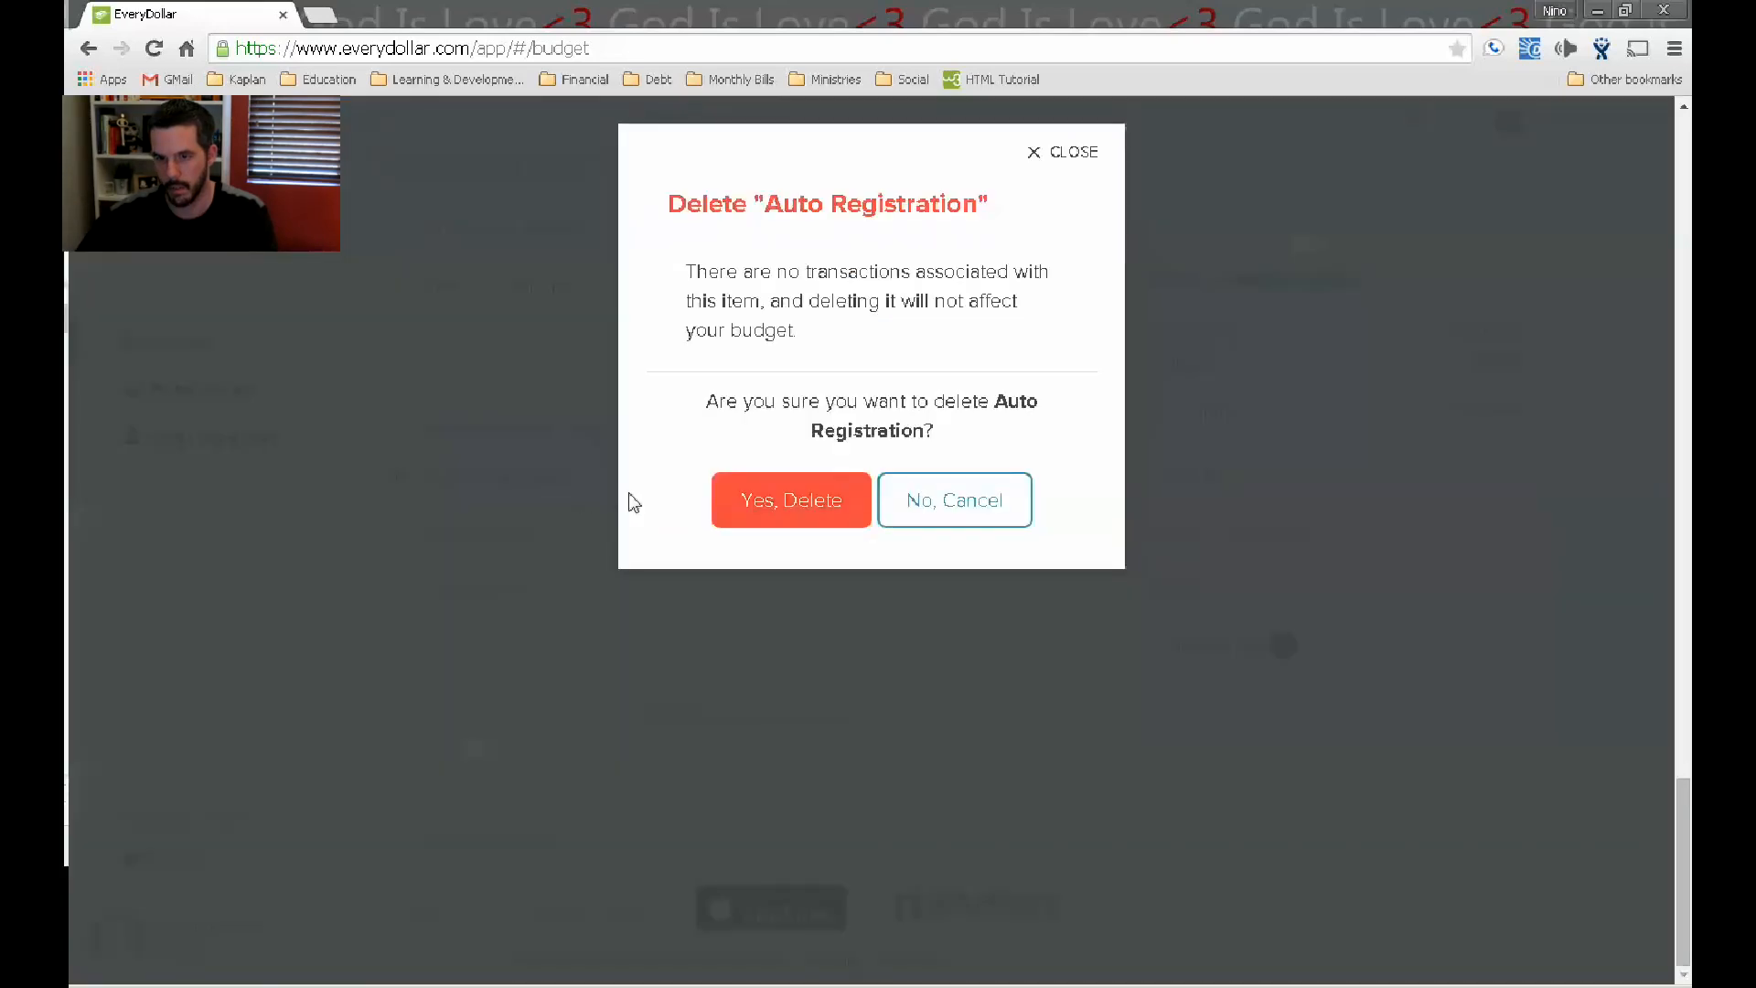
pyautogui.click(756, 498)
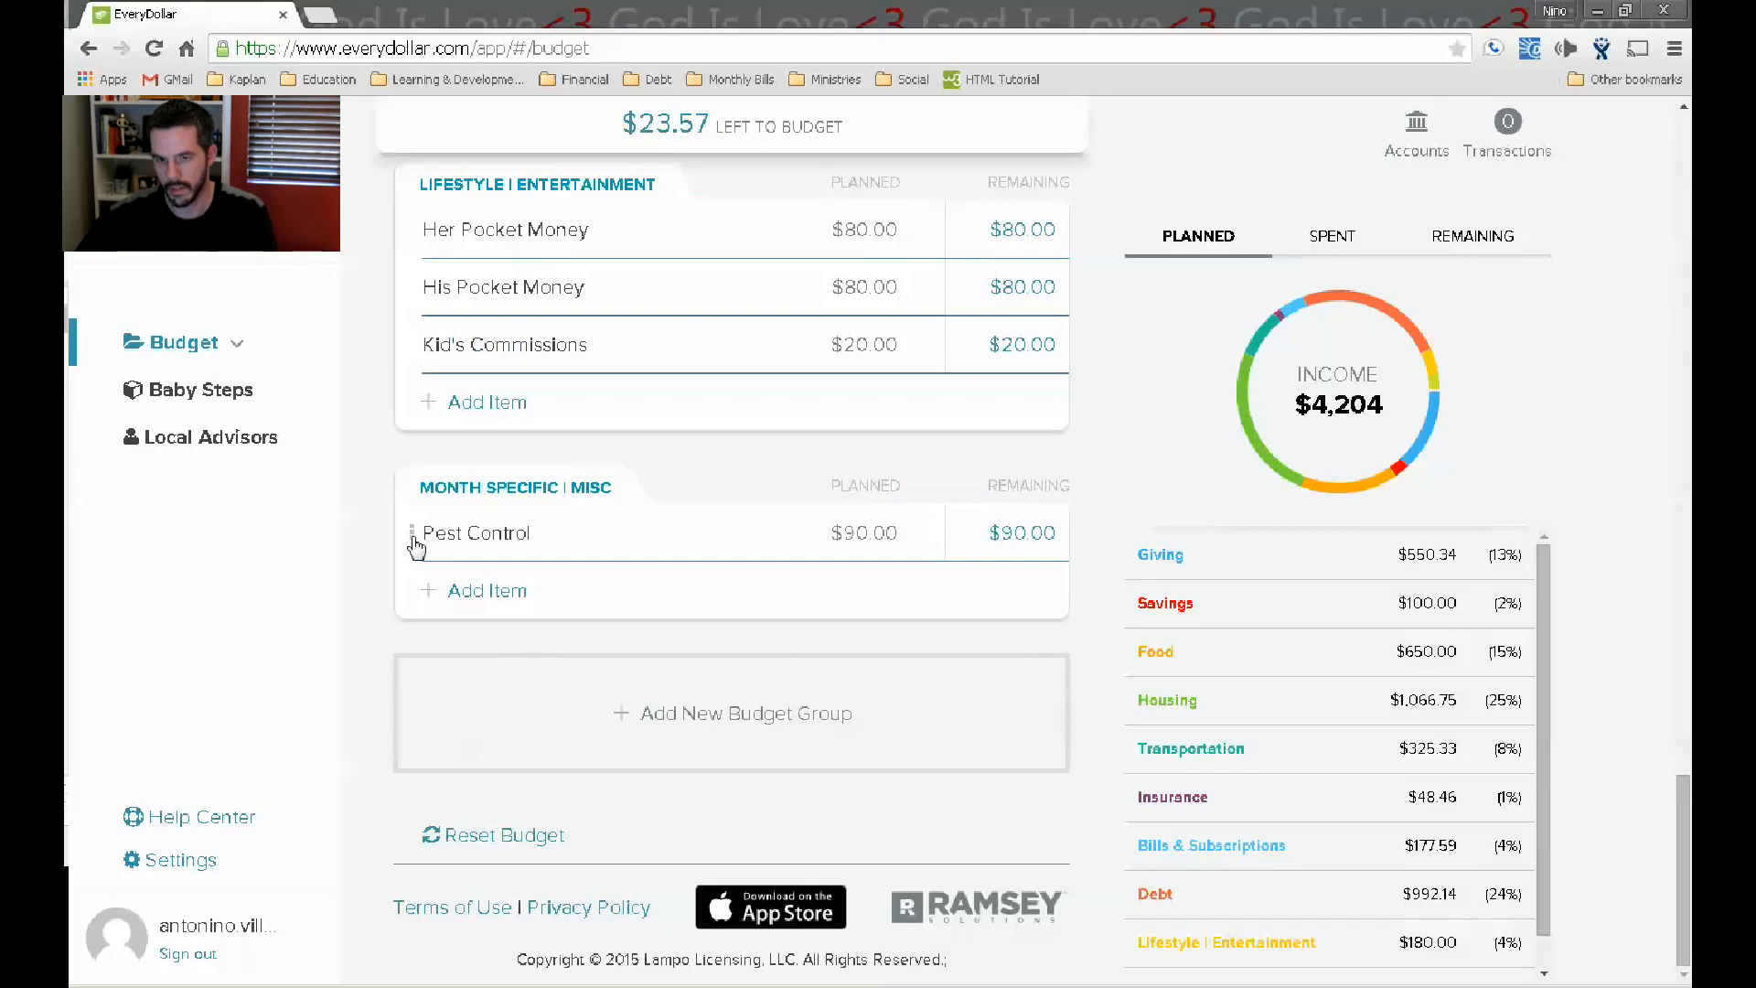
pyautogui.click(410, 543)
pyautogui.click(400, 539)
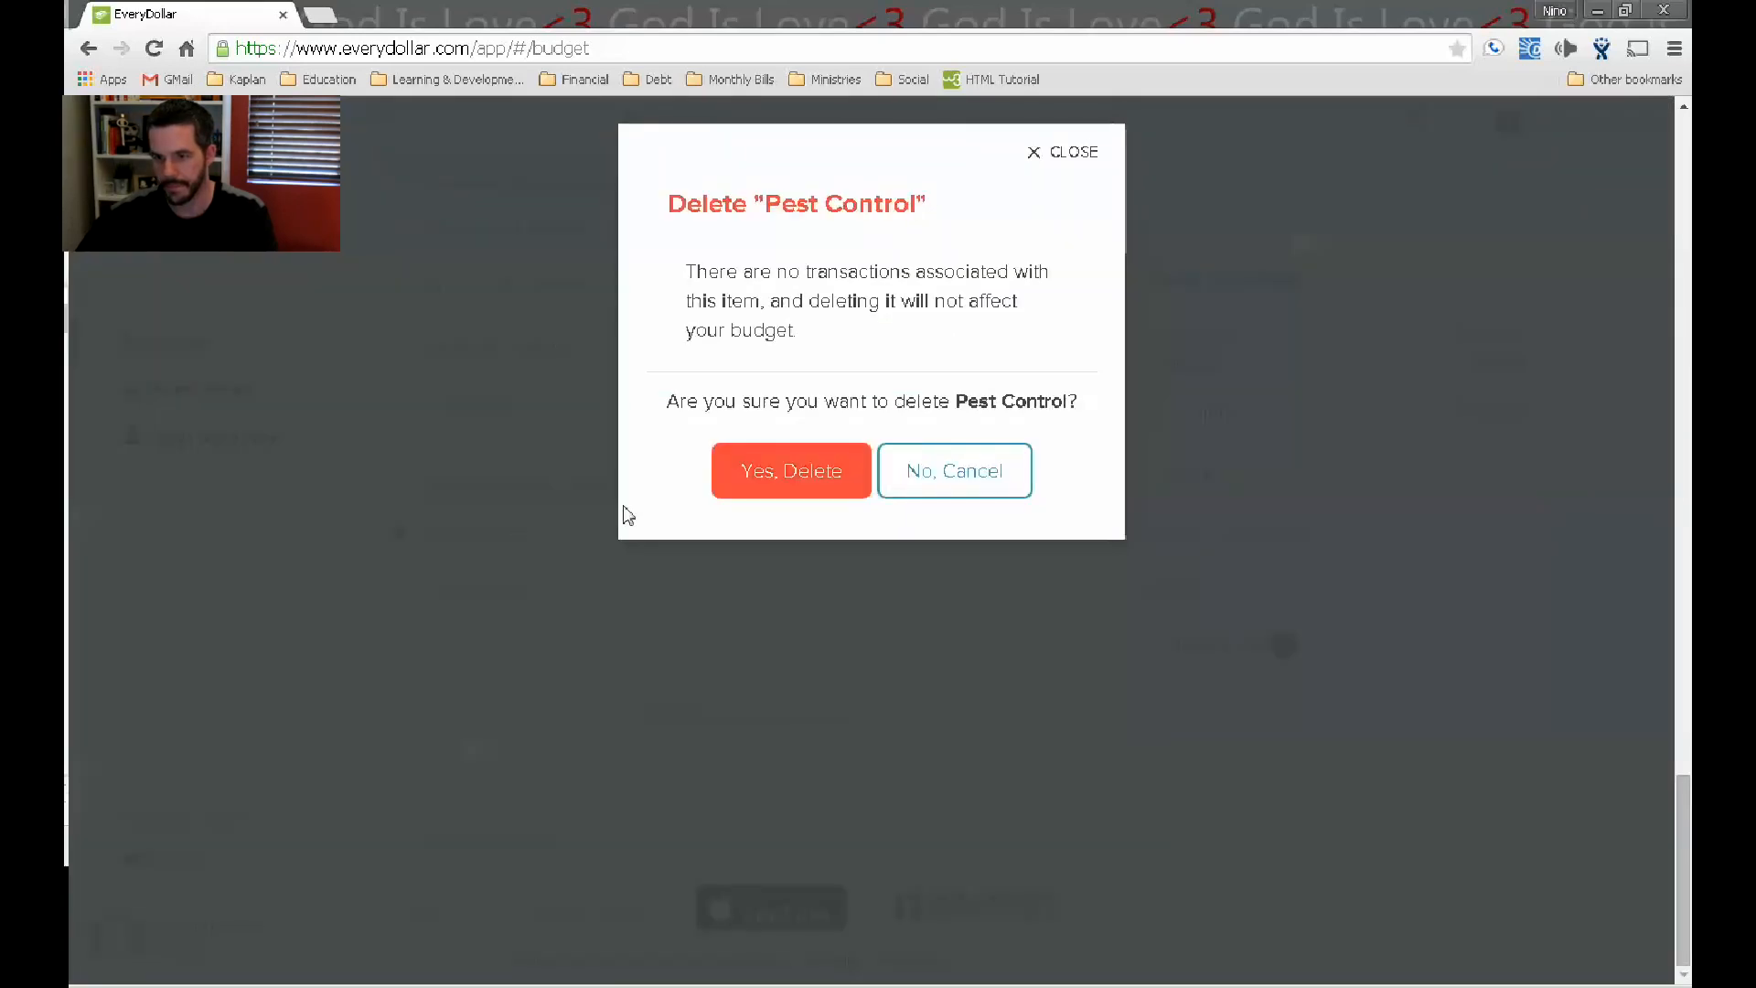
pyautogui.click(744, 478)
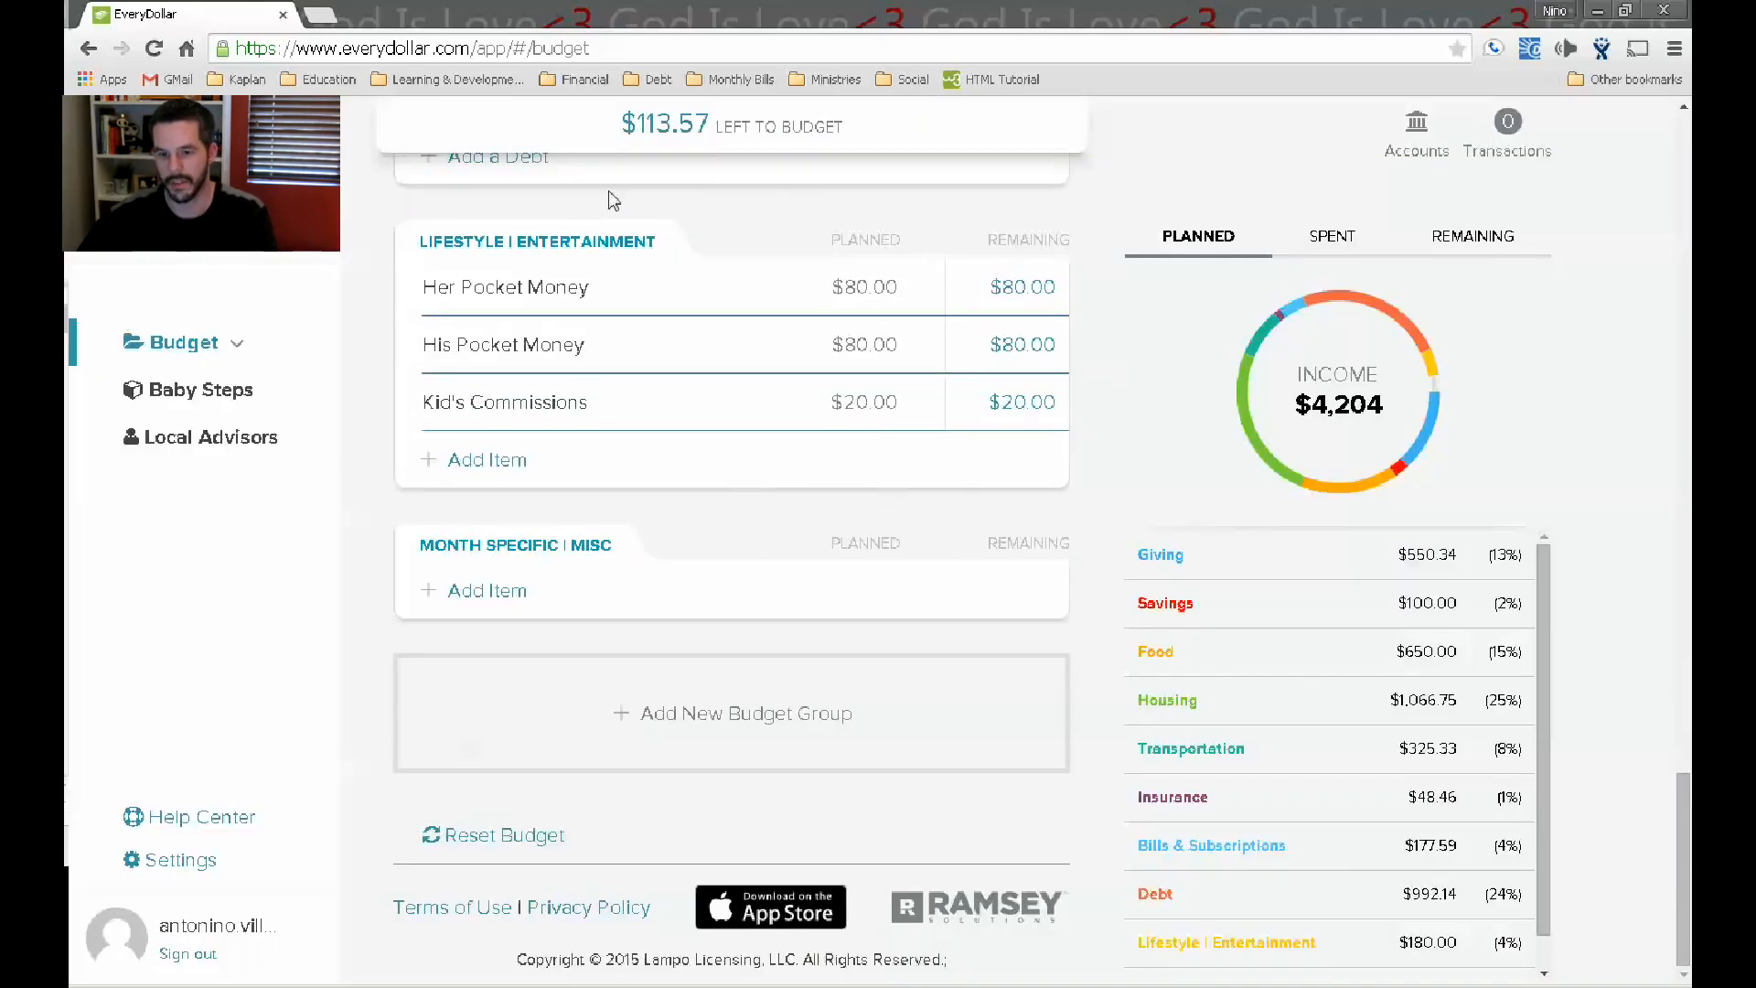
# Highlight the amount left to budget to check it, and clear the highlight.
pyautogui.moveTo(615, 123); pyautogui.dragTo(922, 113)
pyautogui.scroll(1, 809, 205)
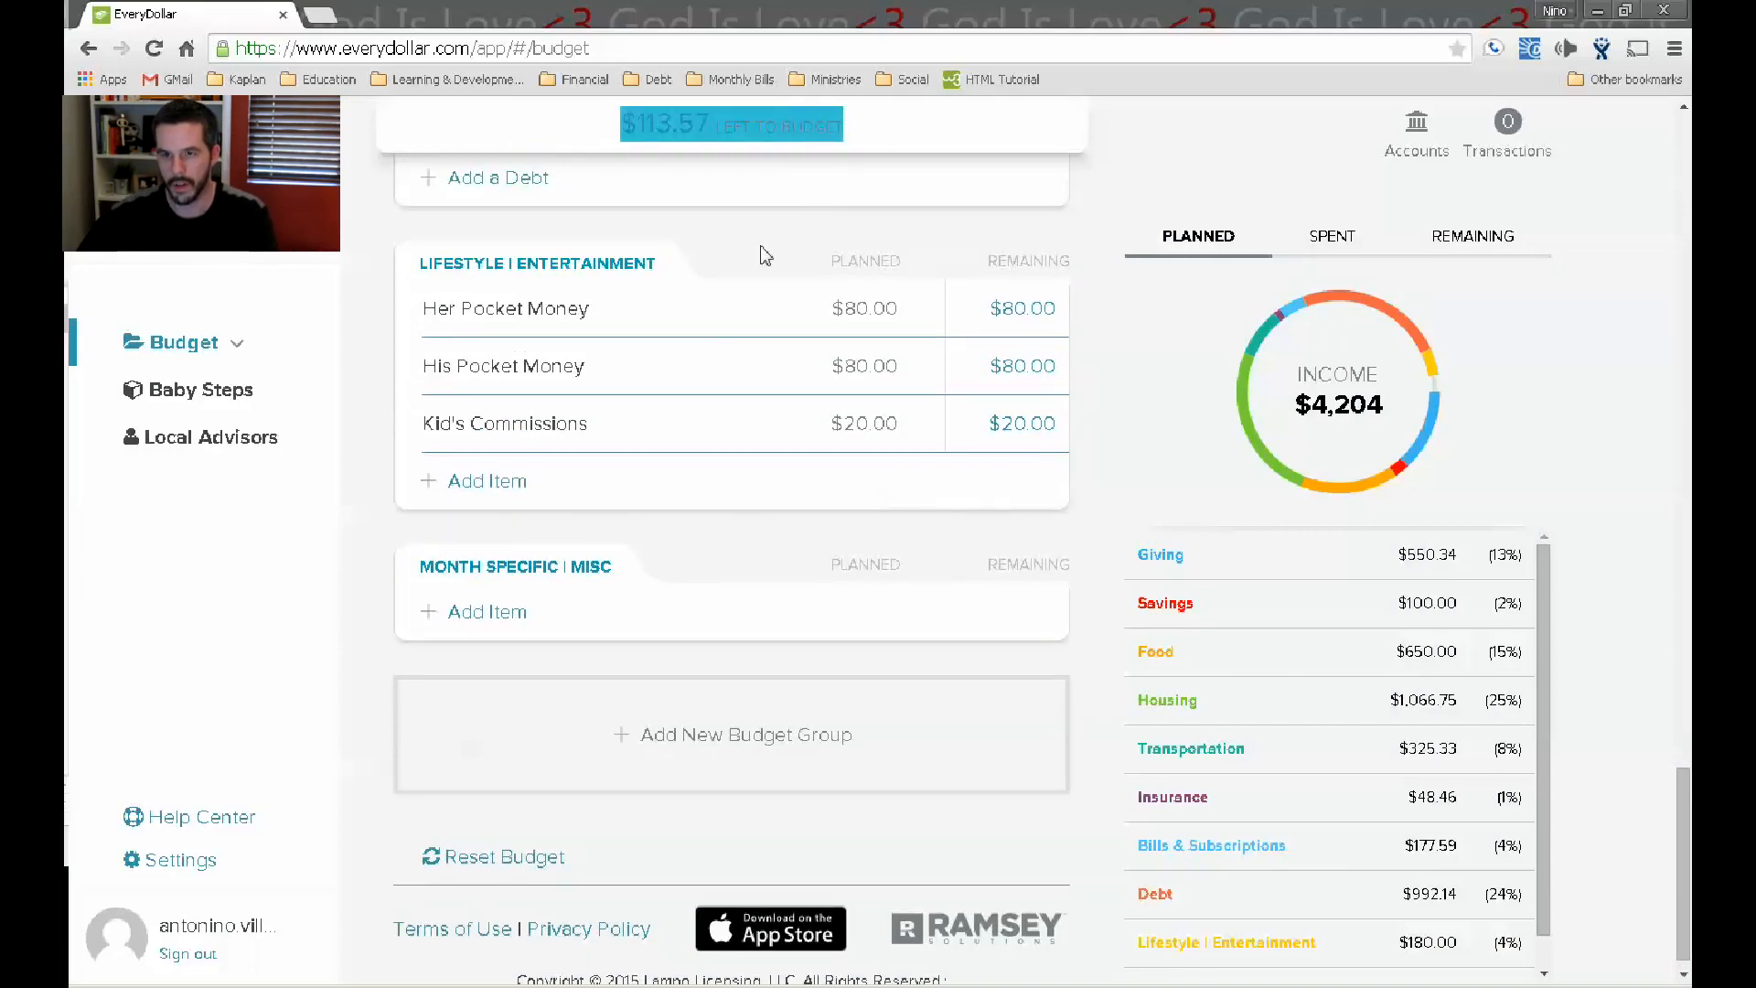
pyautogui.click(761, 247)
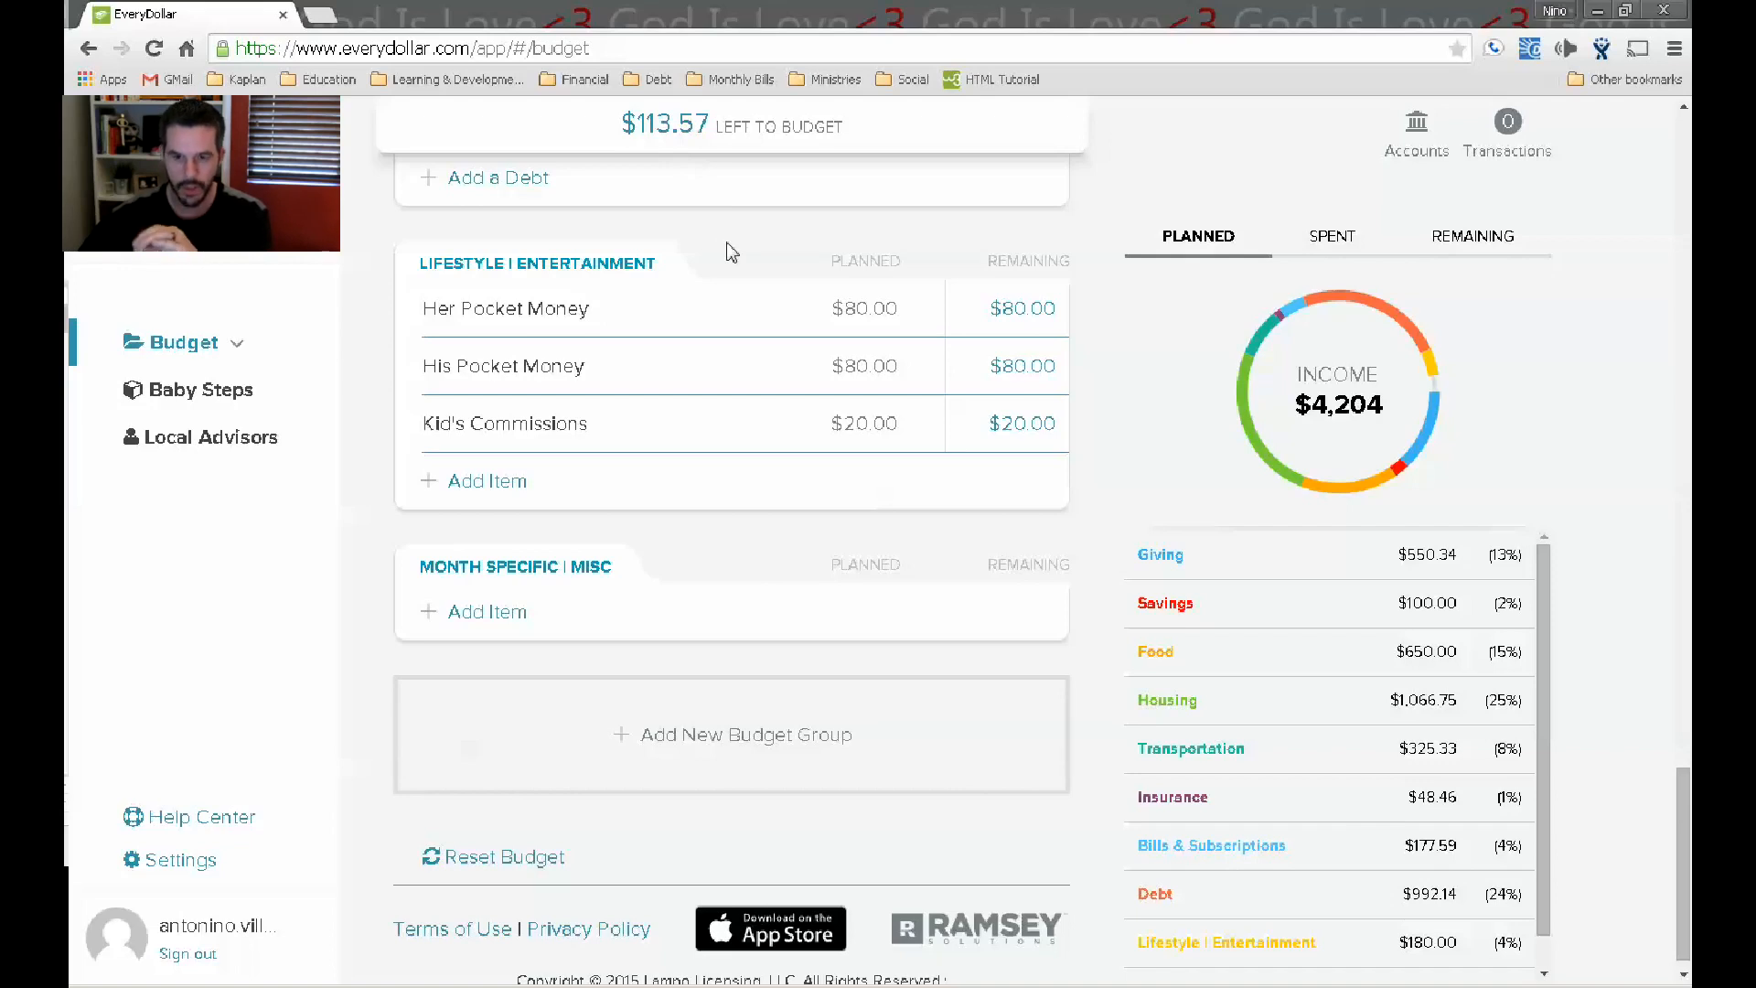
# Add a Father's Day item with a planned amount of $50.00 to the Month Specific | Misc category.
pyautogui.scroll(-1, 726, 357)
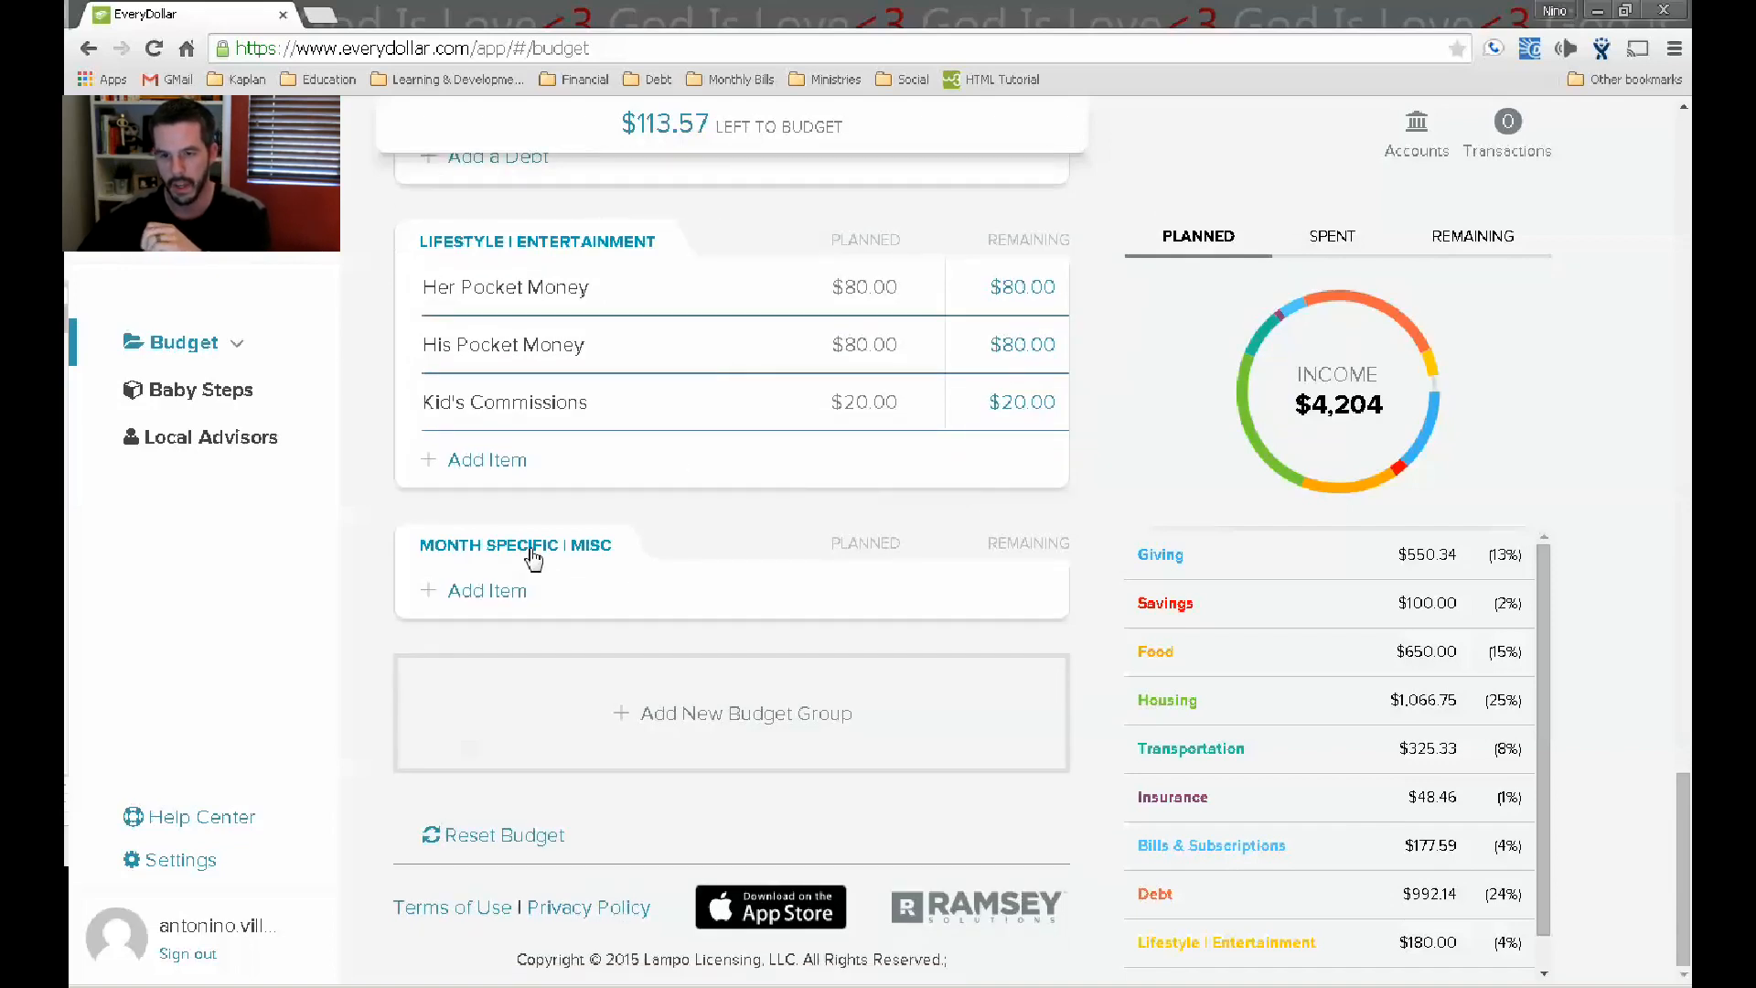
pyautogui.click(504, 592)
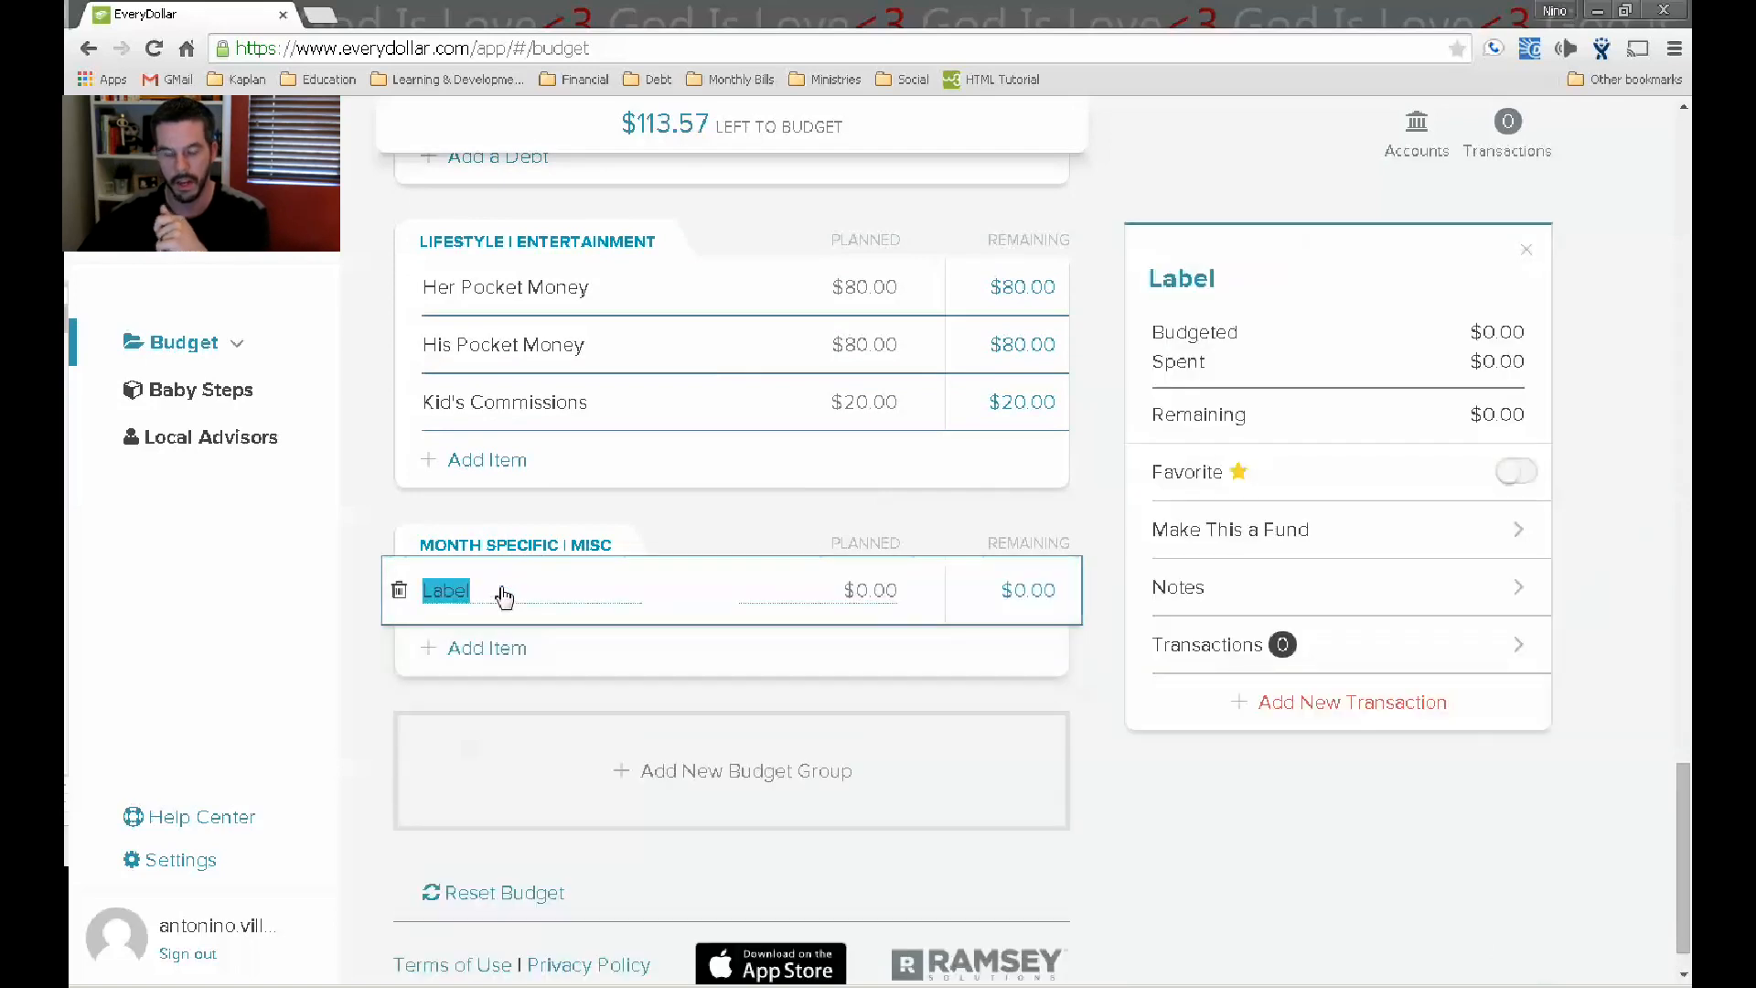
pyautogui.write("Father's Day")
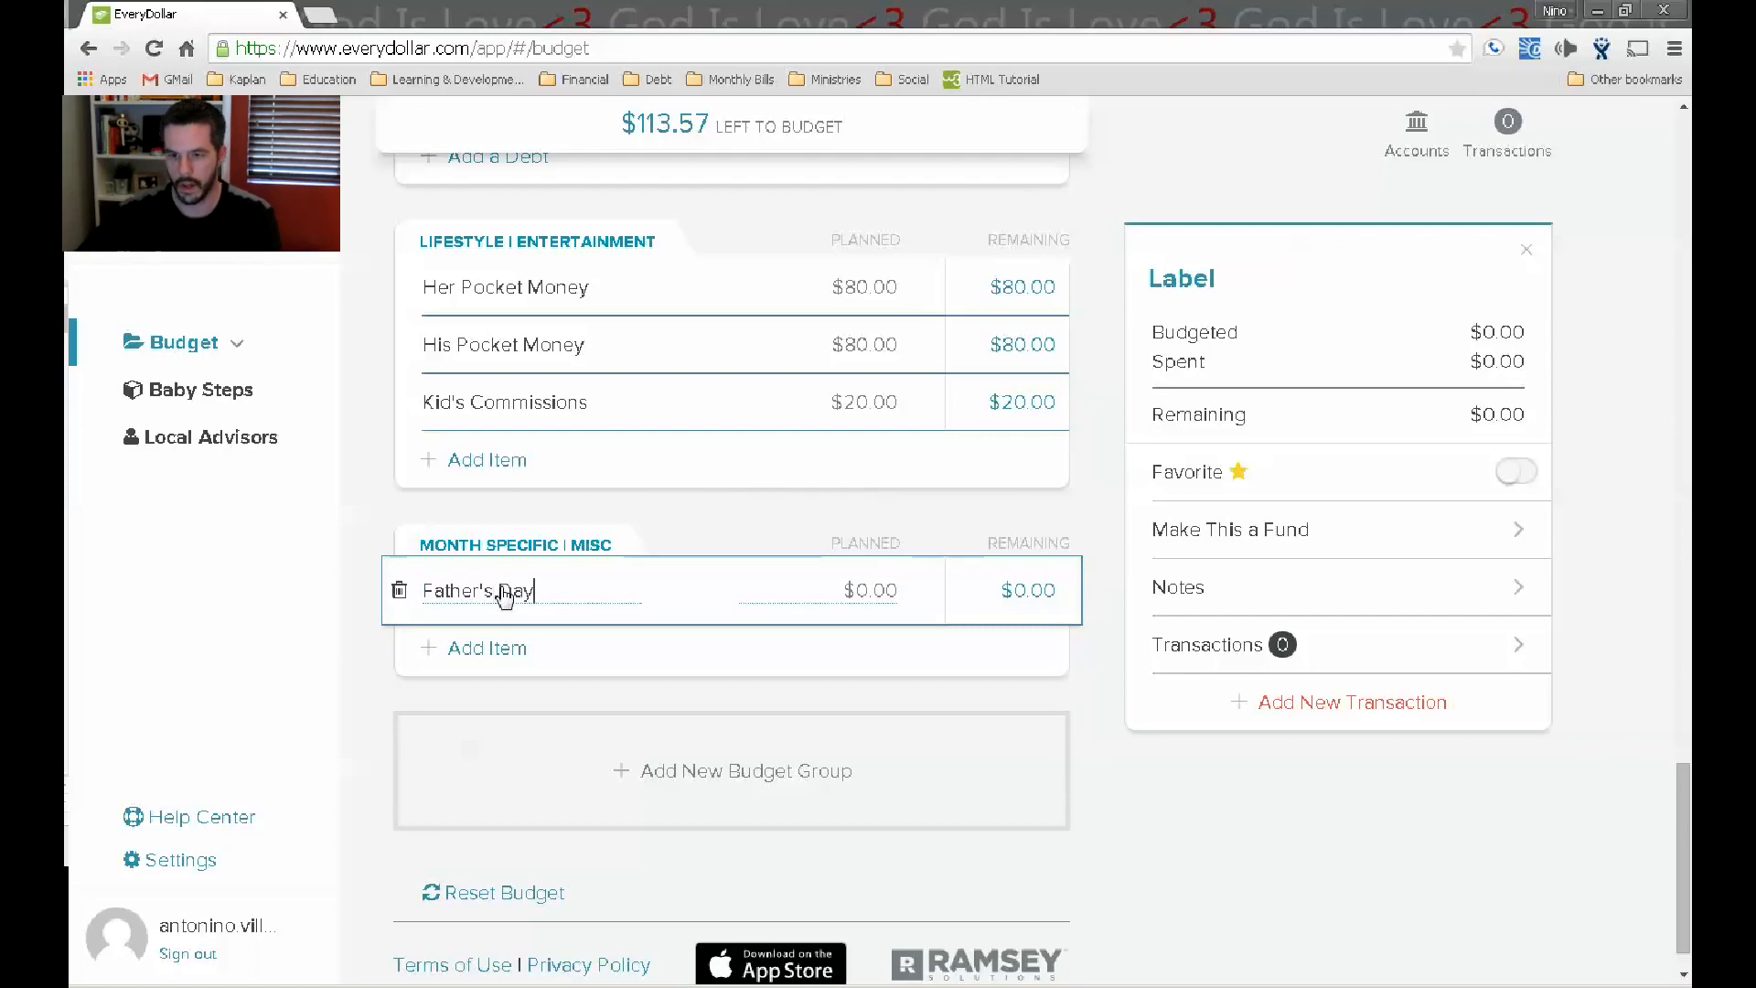
pyautogui.press('Tab')
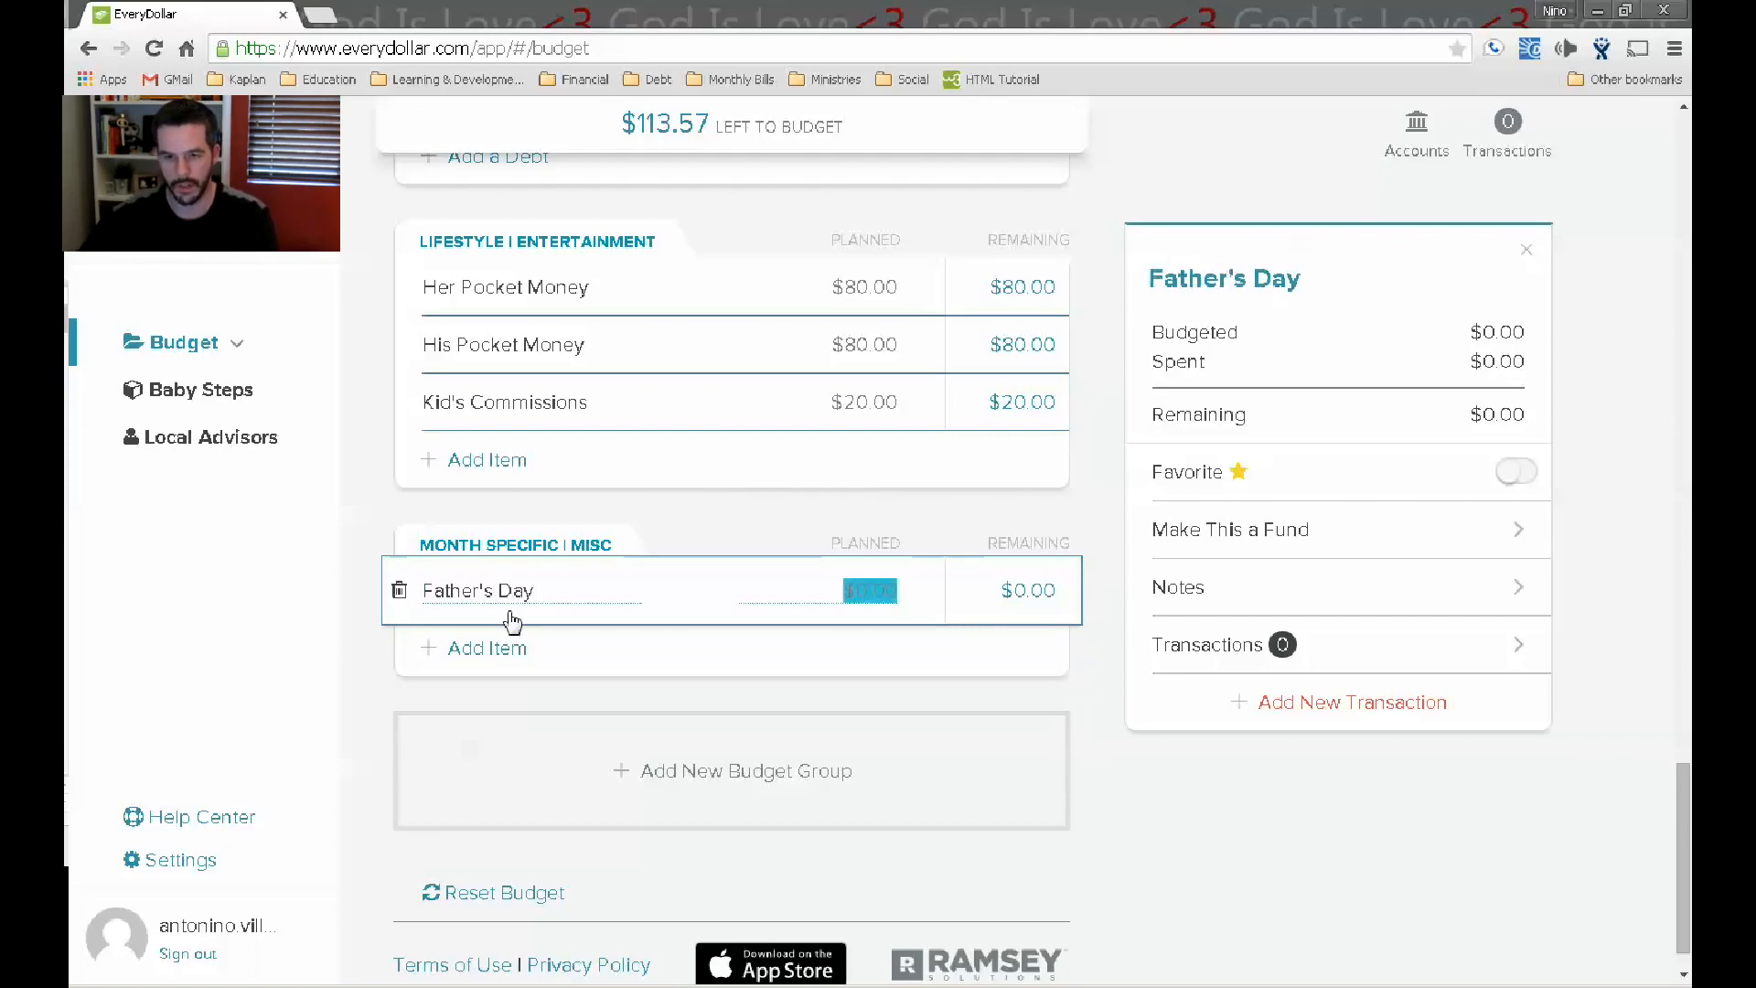
pyautogui.write('50')
pyautogui.press('Return')
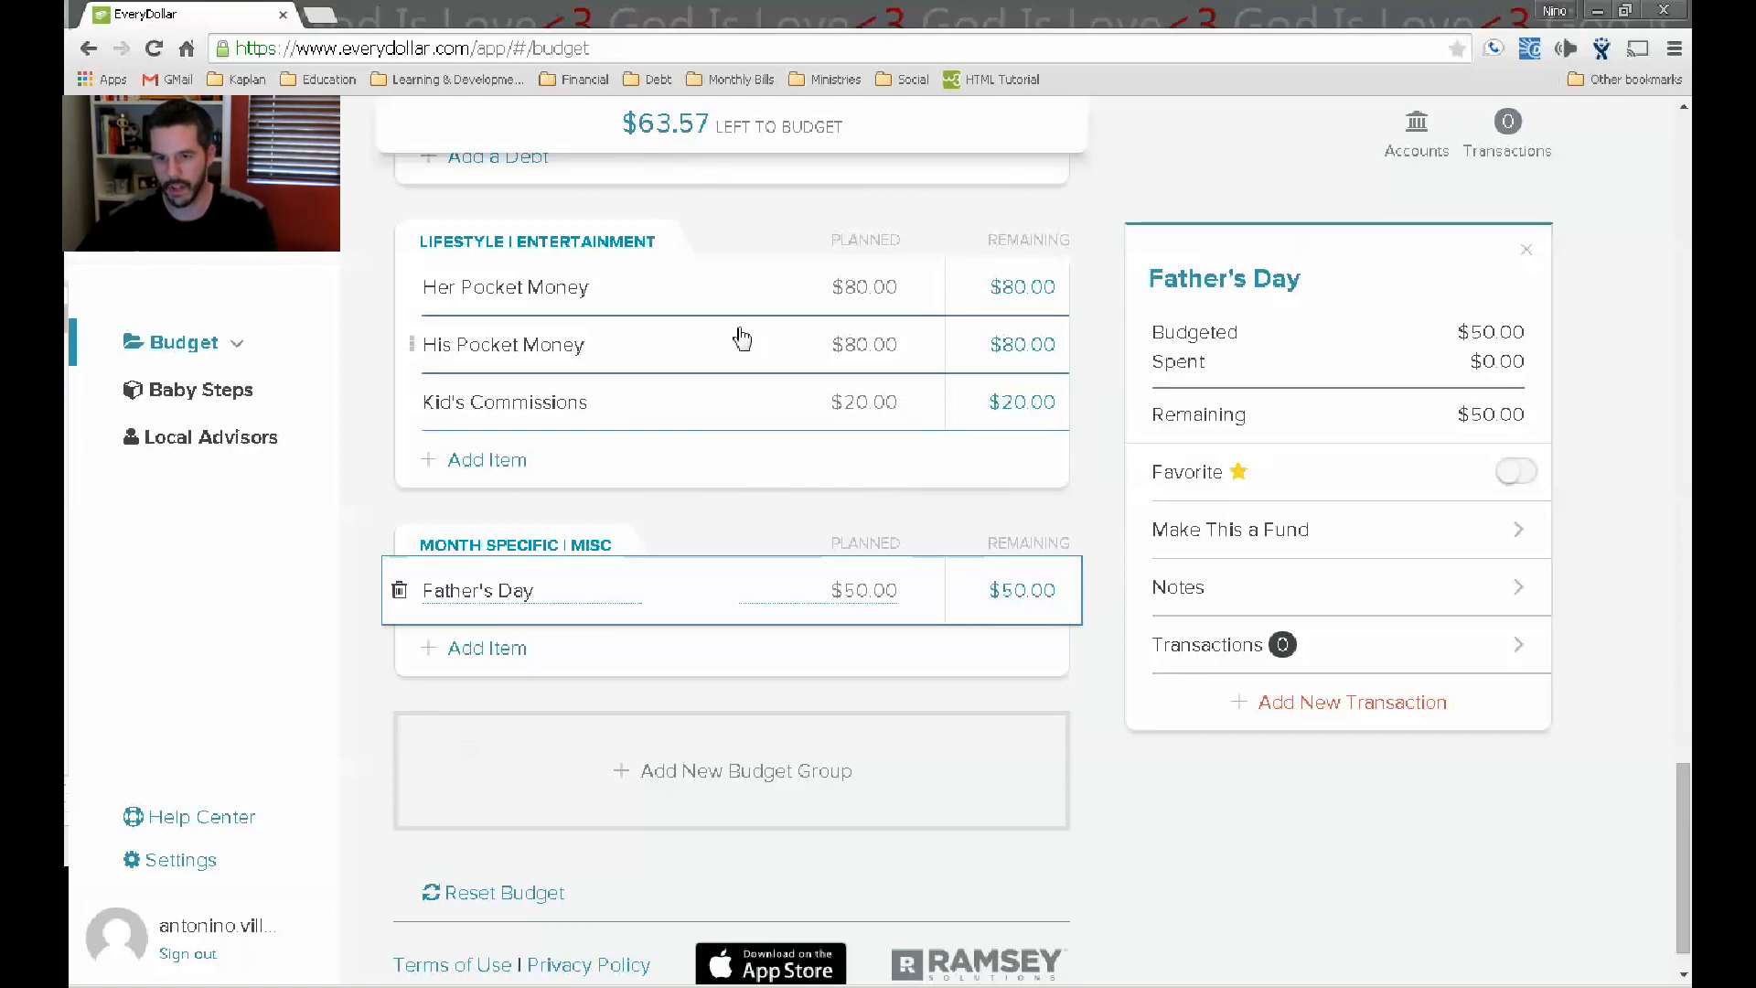
# Add a second item named "Water Sysytem" to the Month Specific | Misc category.
pyautogui.click(520, 662)
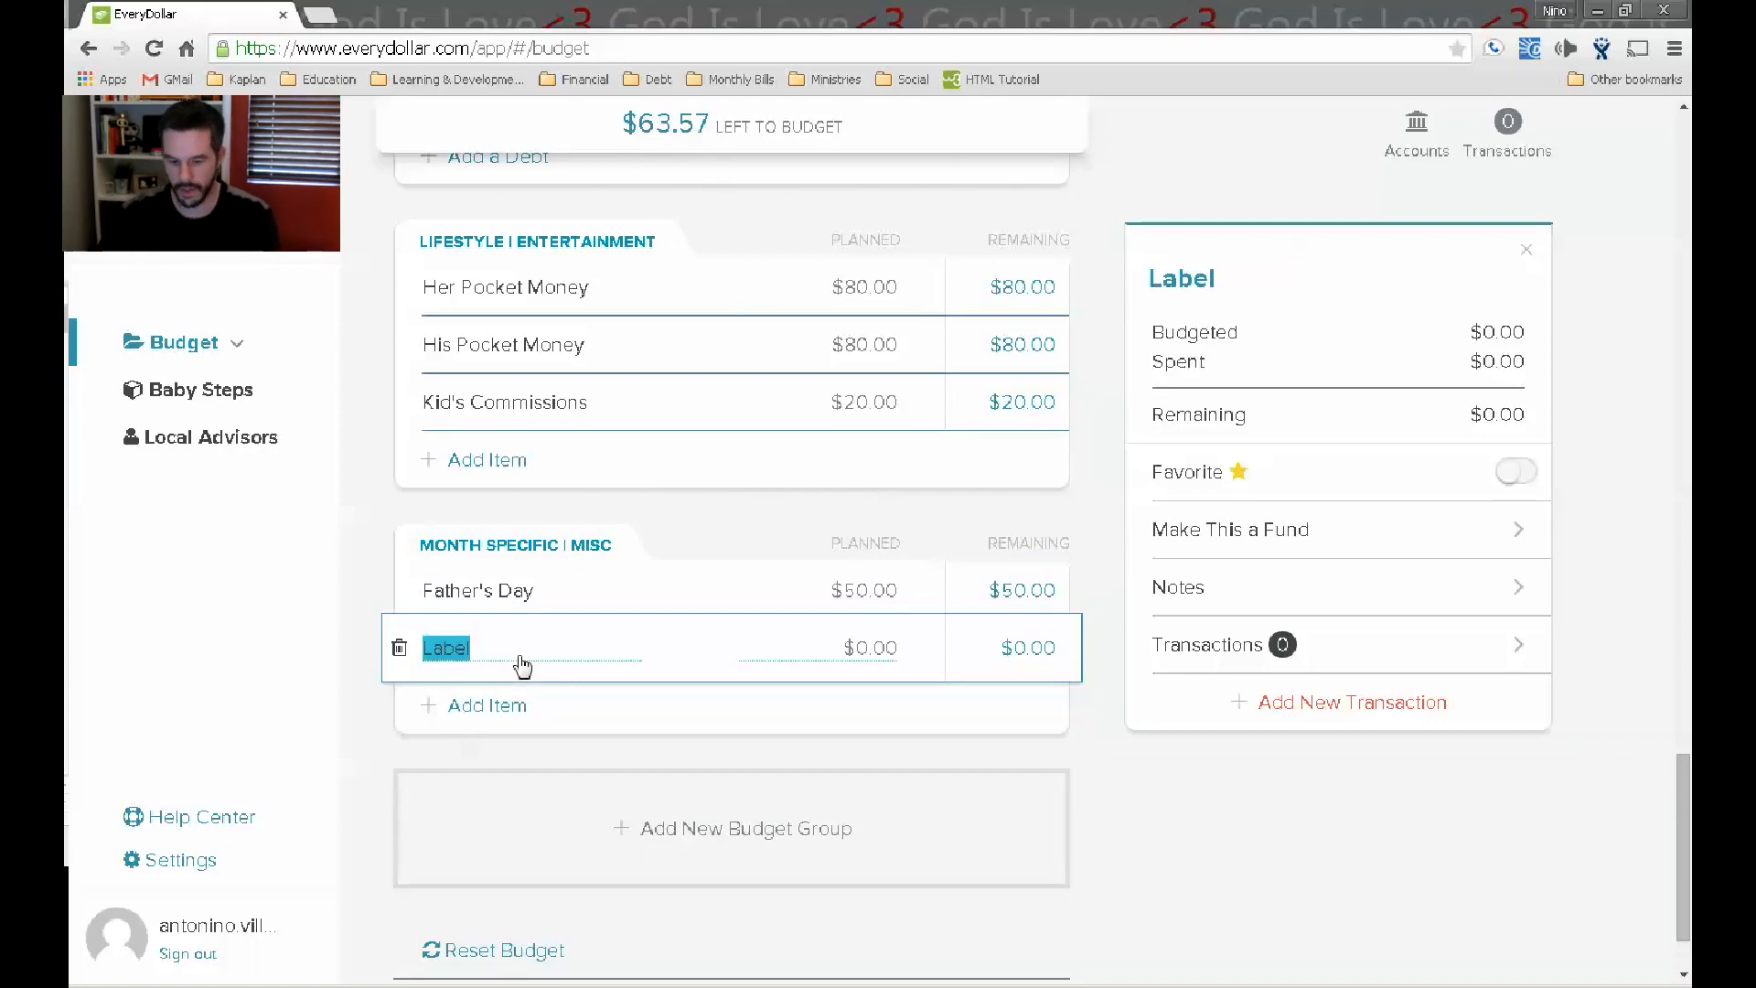
pyautogui.write('Water Sysyter')
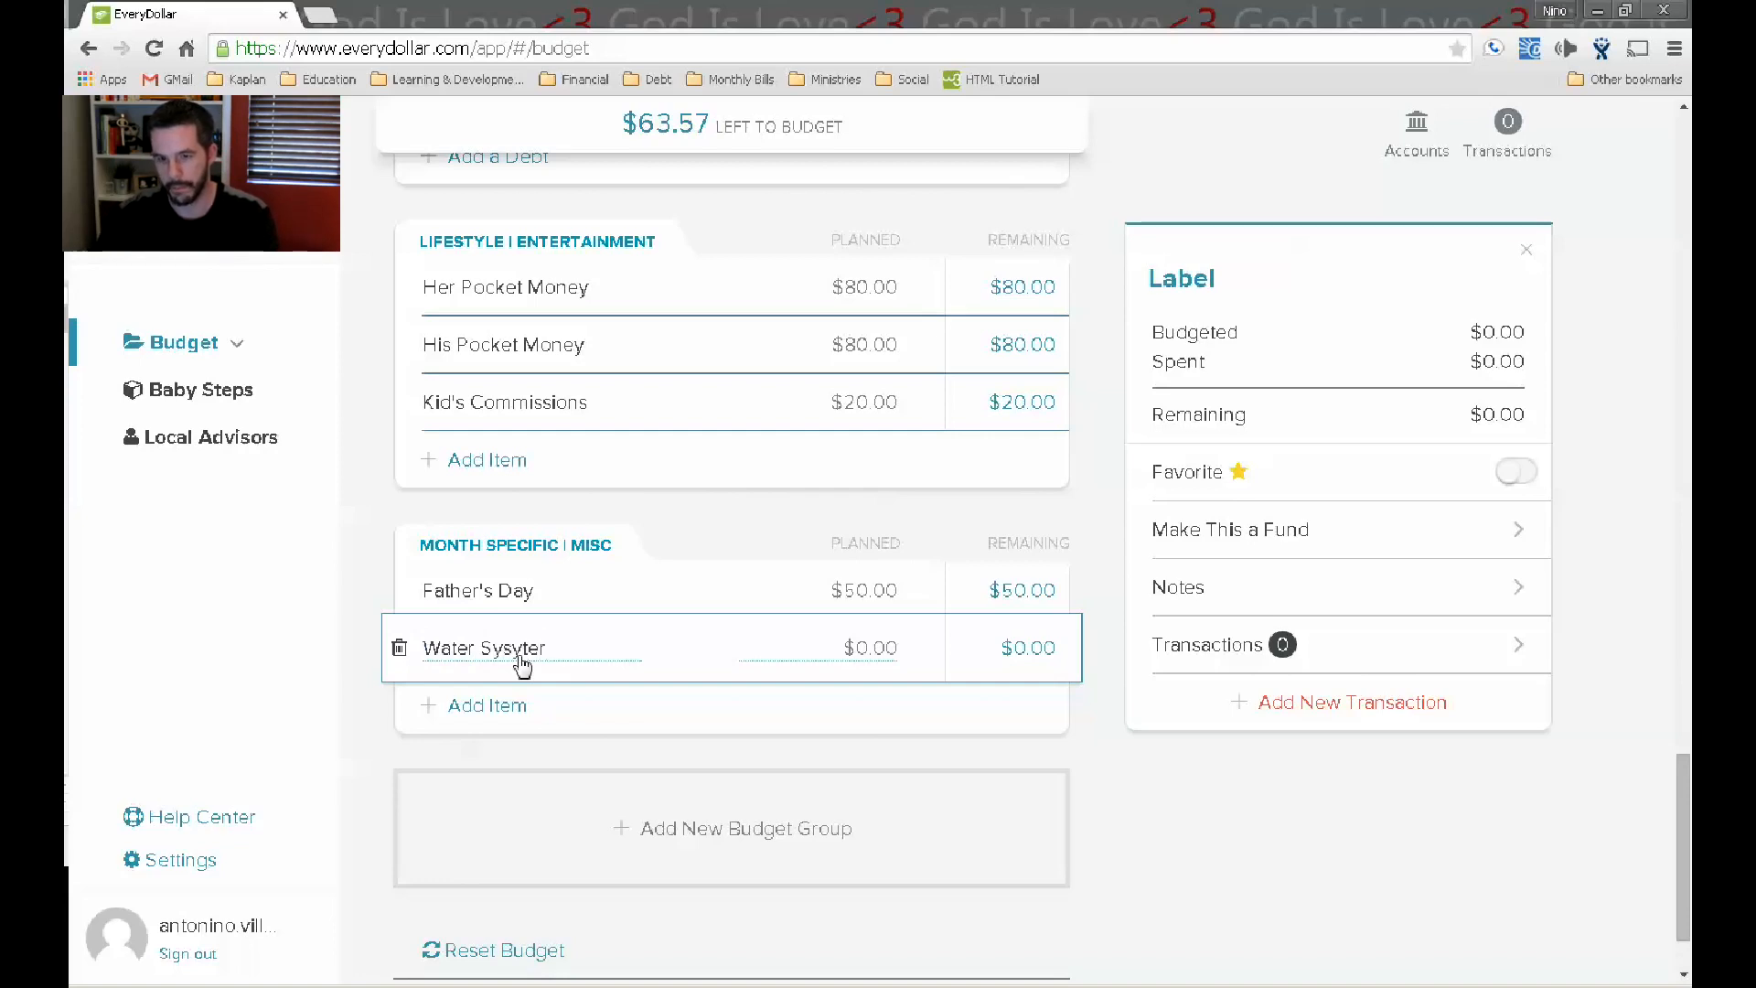
pyautogui.press('BackSpace')
pyautogui.write('n')
pyautogui.press('BackSpace')
pyautogui.write('m')
pyautogui.press('Tab')
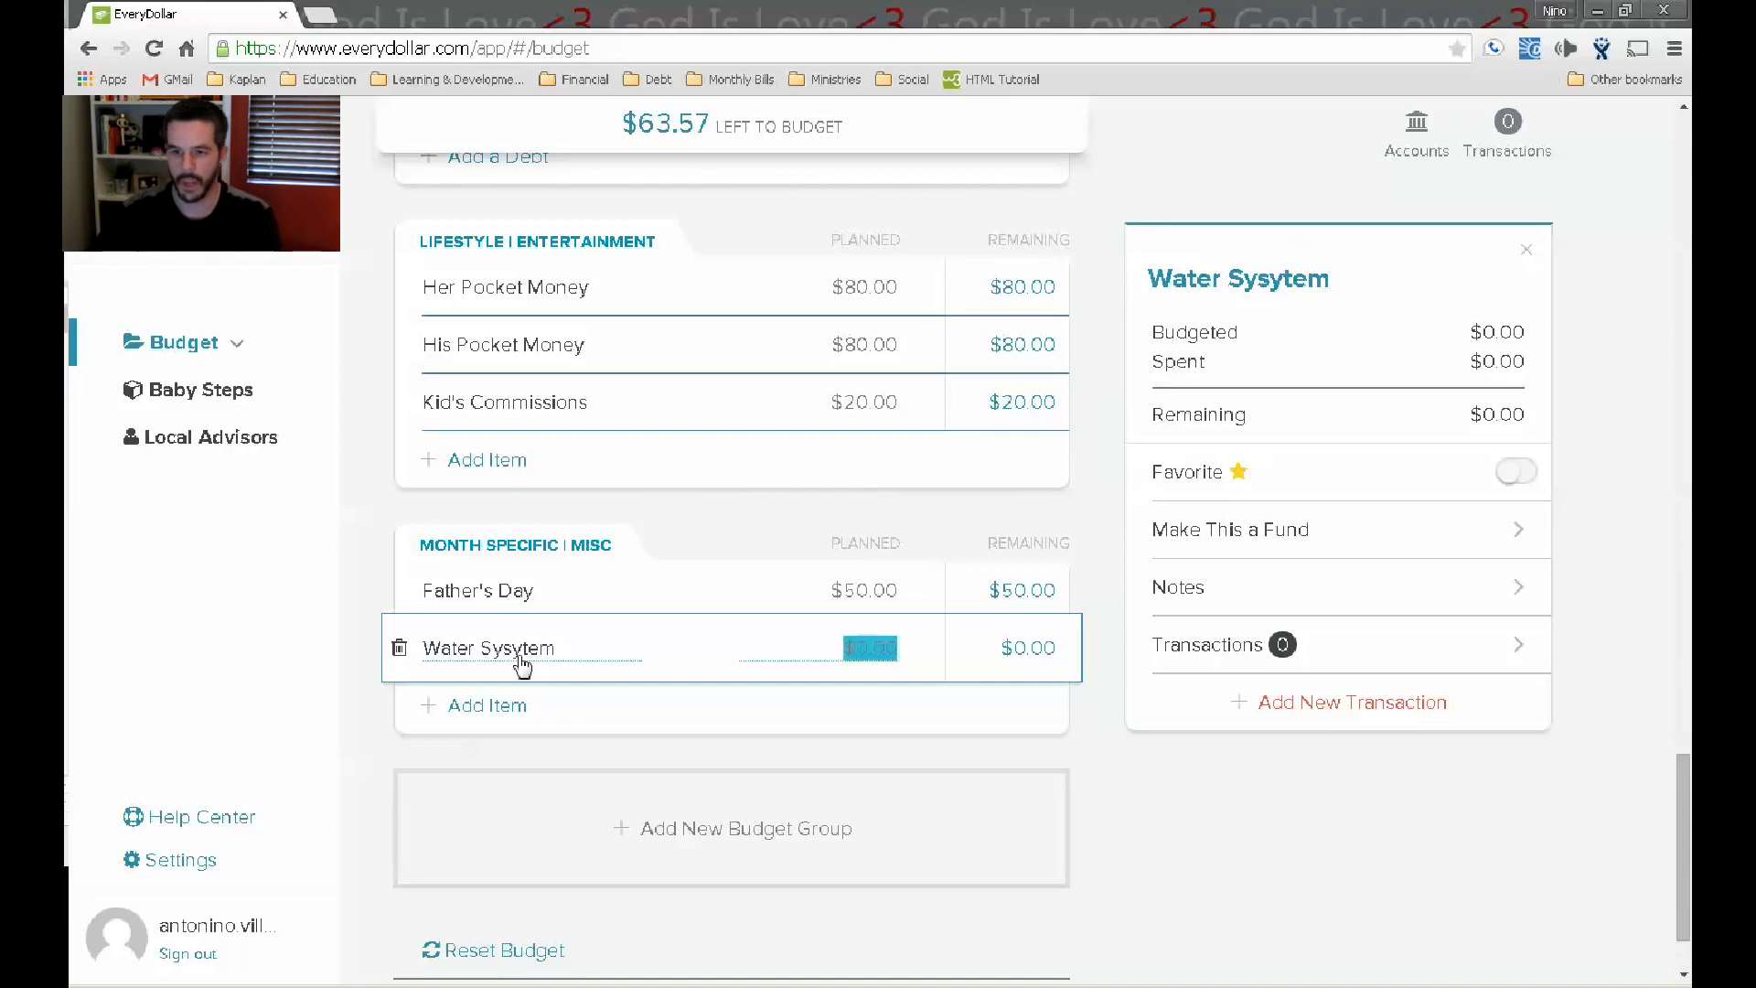
# Review the planned loan payments in the Debt category and return to the Month Specific | Misc items.
pyautogui.scroll(3, 521, 663)
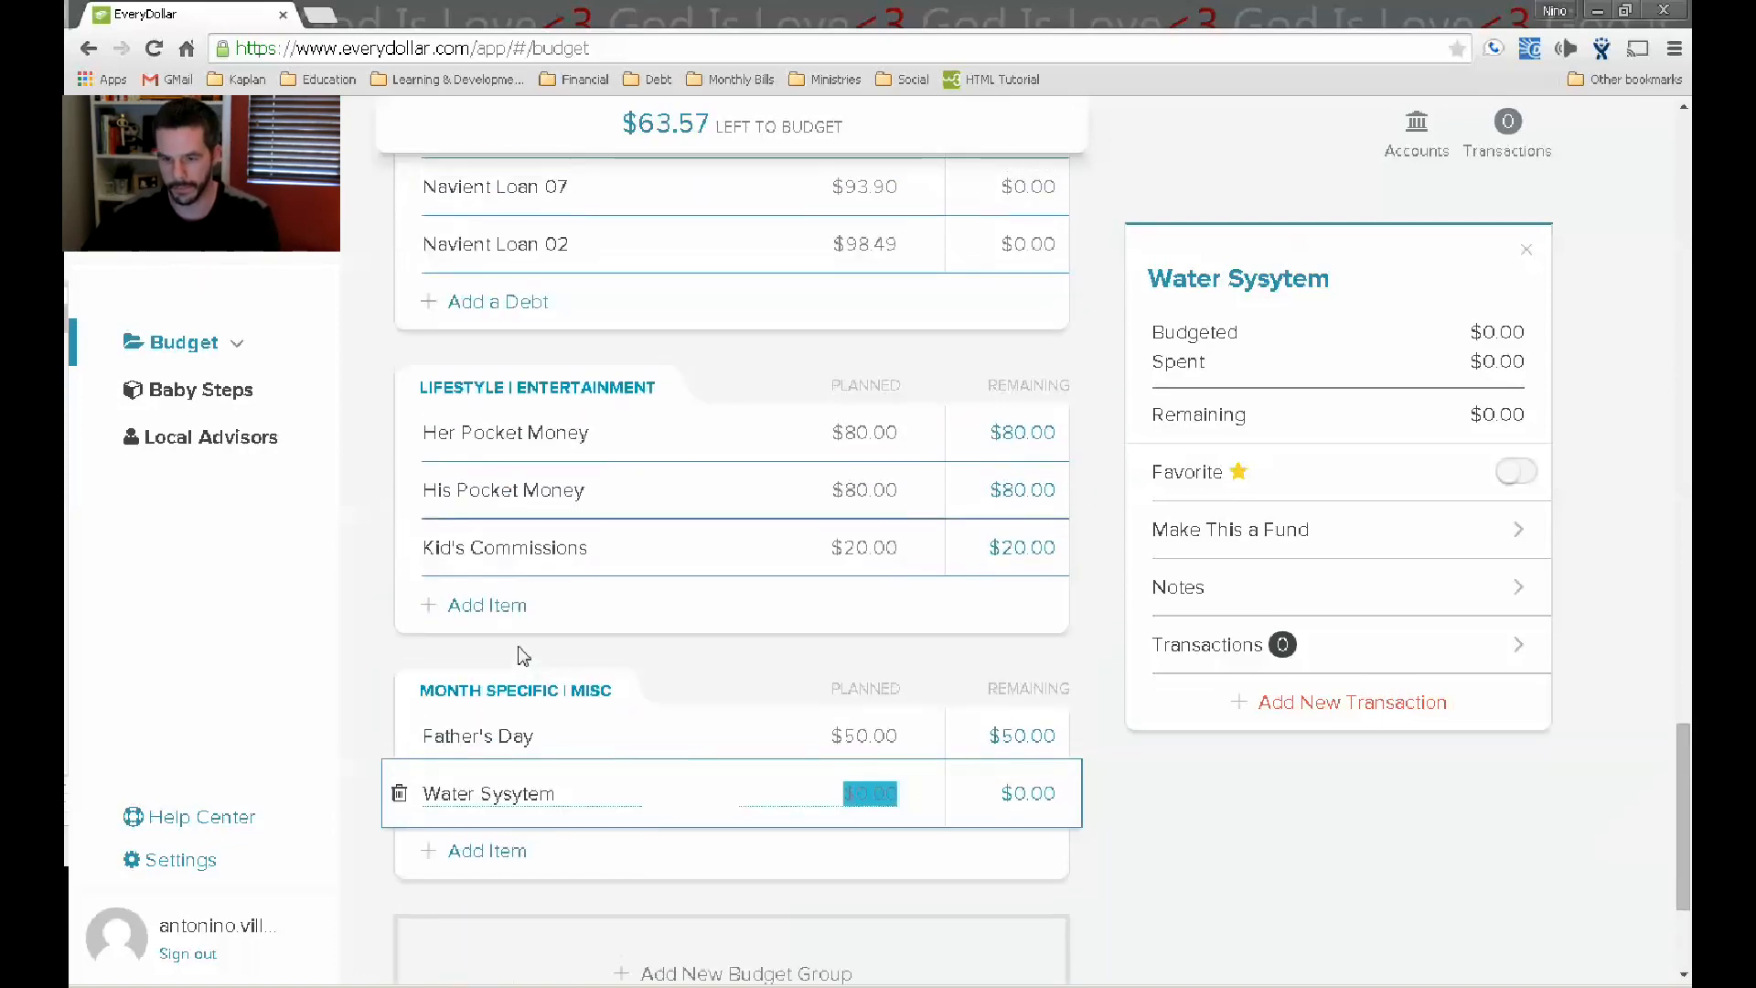
pyautogui.scroll(6, 522, 656)
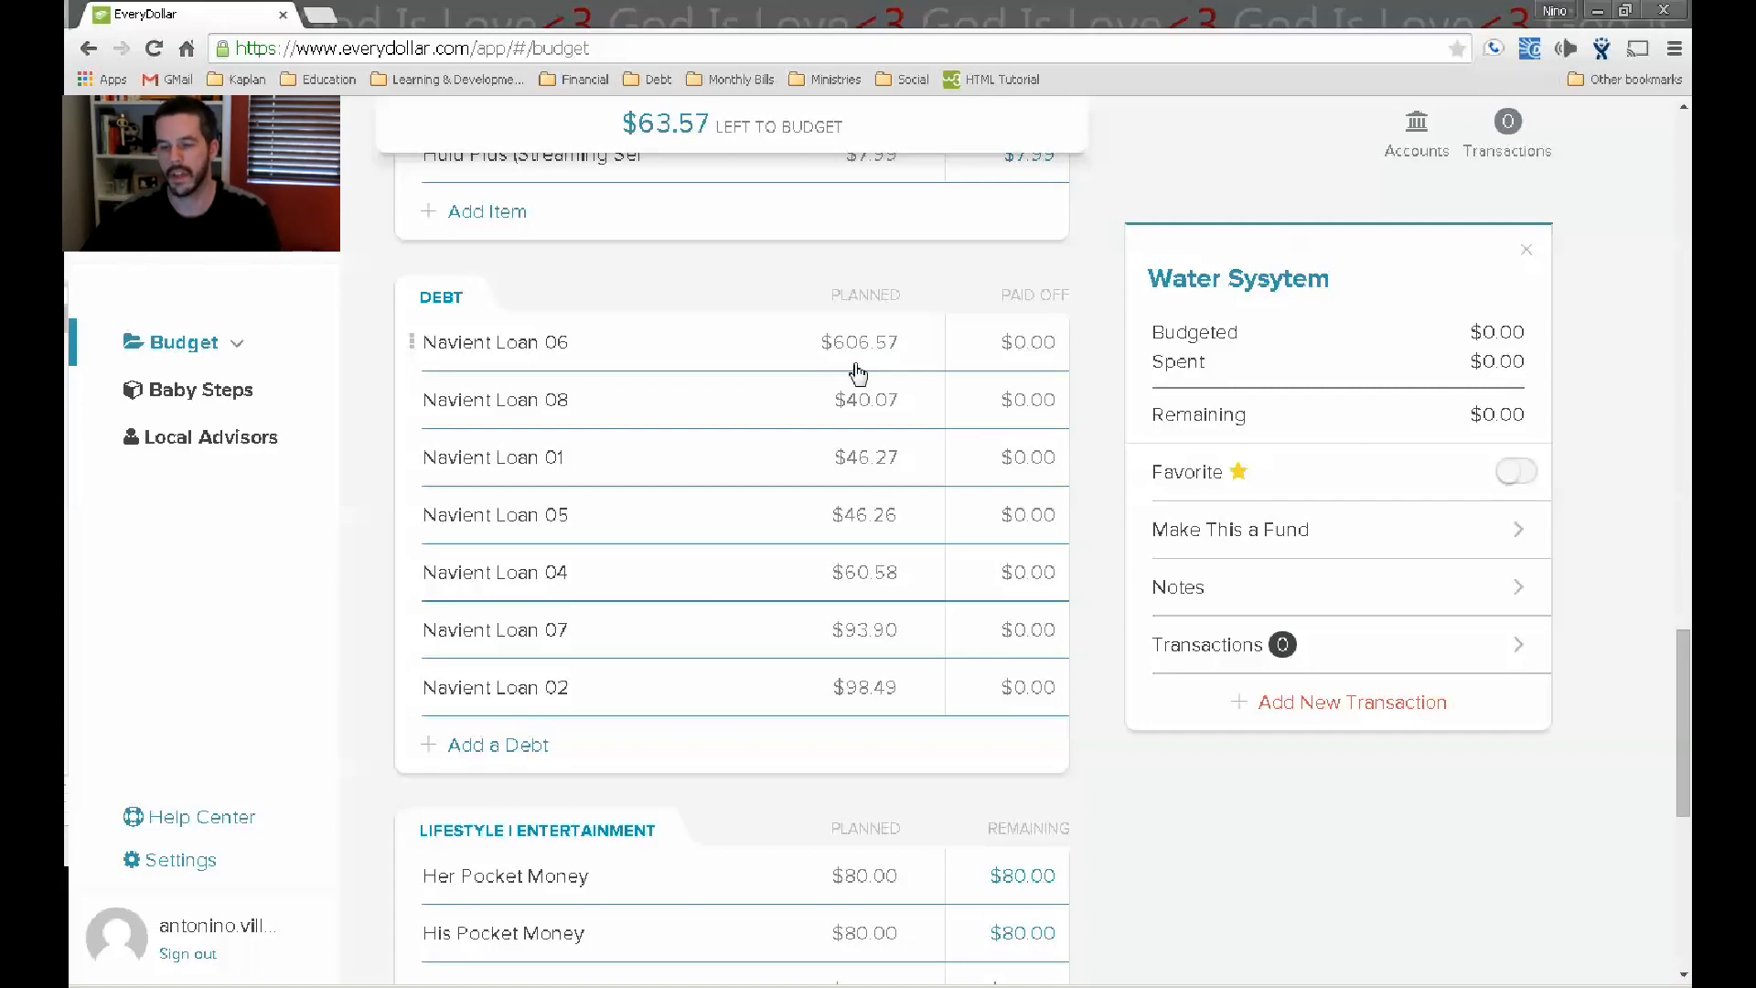
pyautogui.scroll(-4, 857, 372)
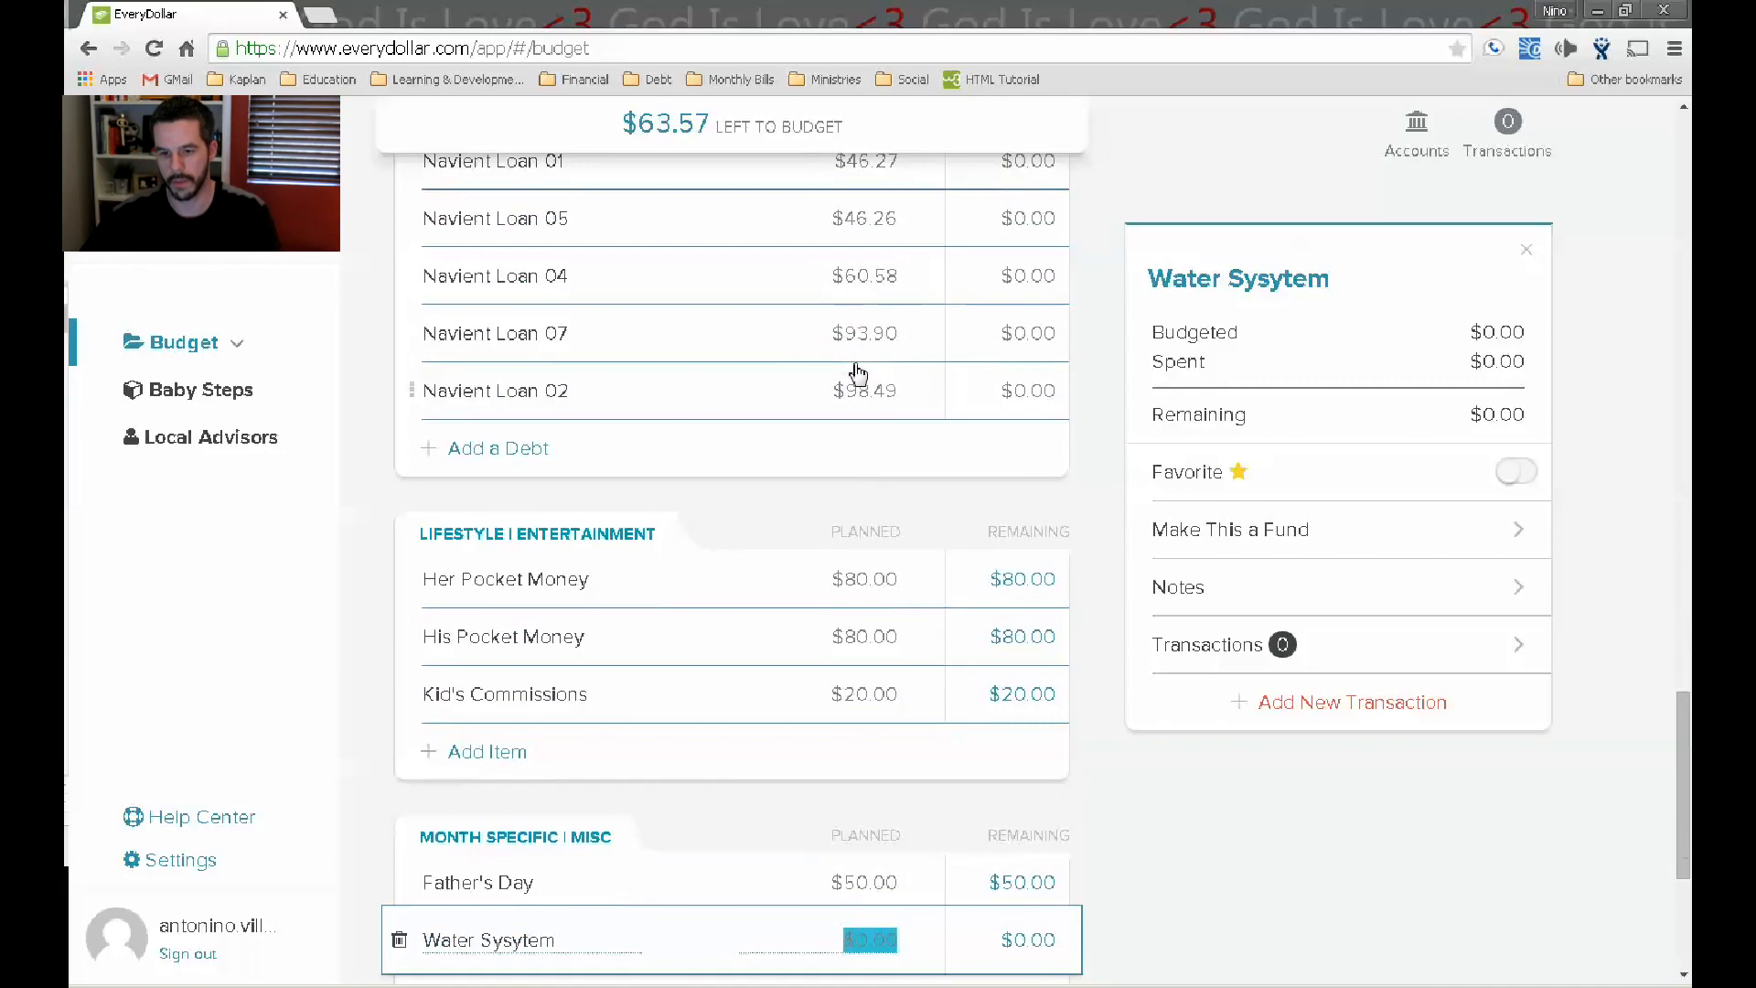
pyautogui.scroll(3, 857, 372)
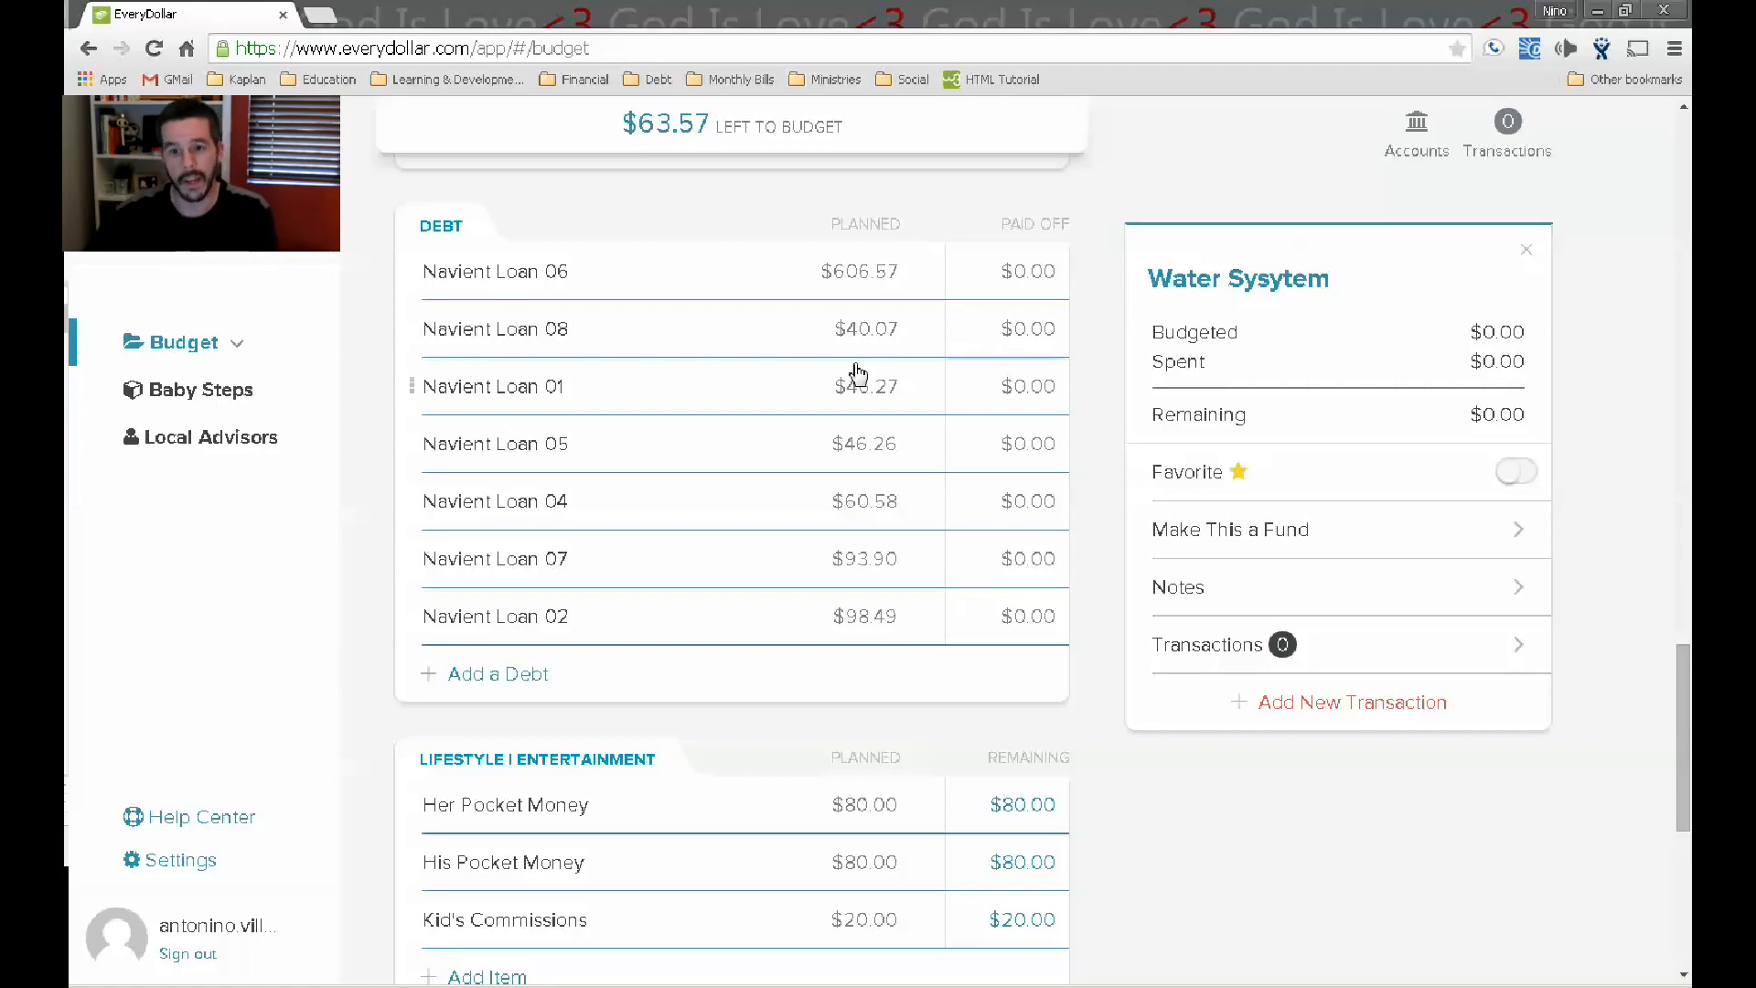
pyautogui.scroll(-3, 859, 376)
pyautogui.scroll(-3, 859, 382)
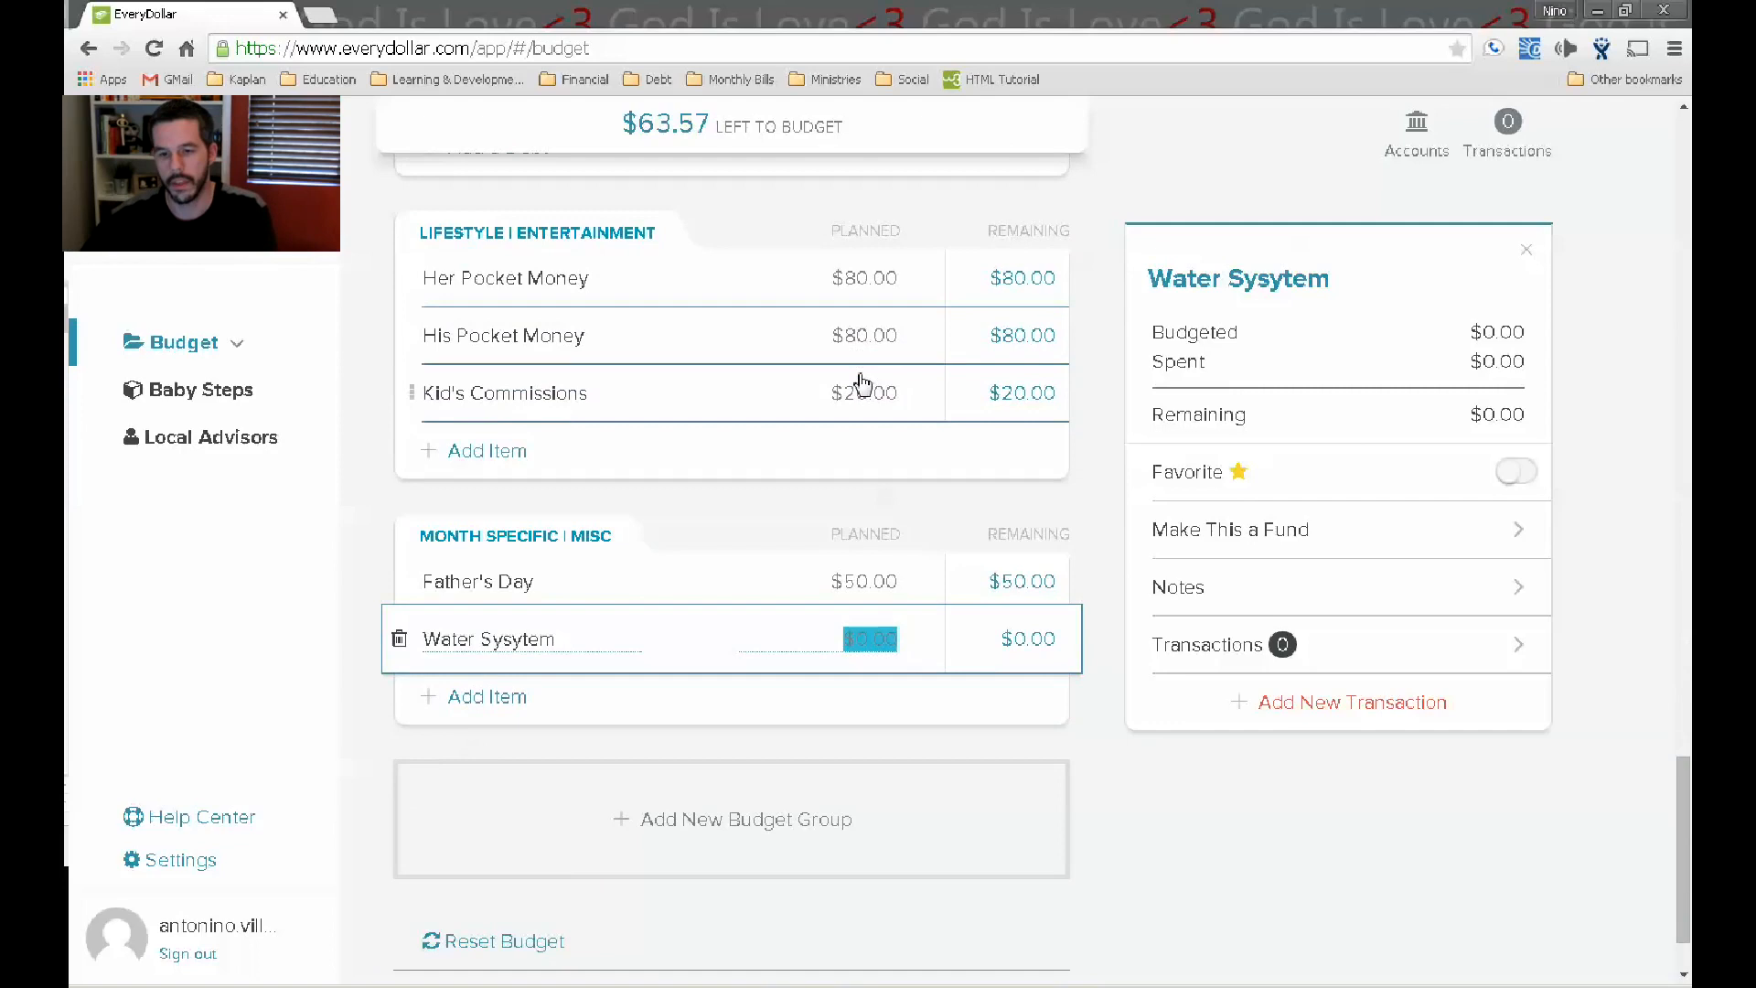
# Correct the new item's name to Water System and set its planned amount to $63.57.
pyautogui.click(541, 640)
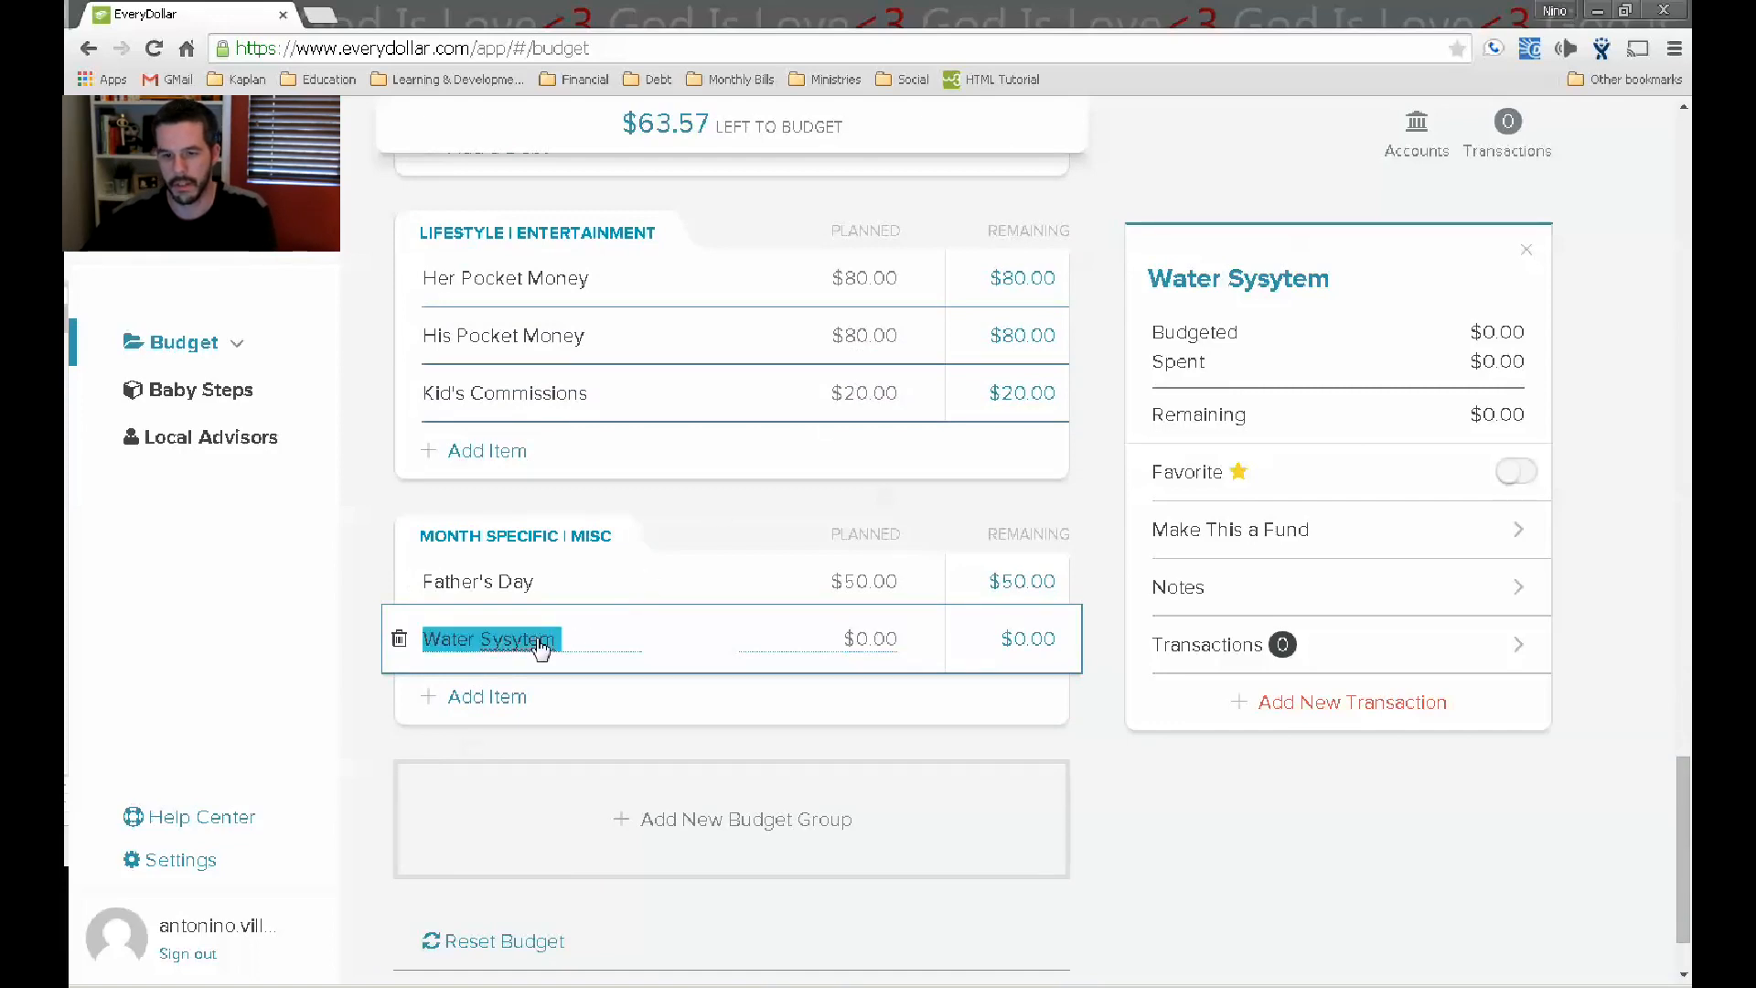
pyautogui.click(526, 642)
pyautogui.press('BackSpace')
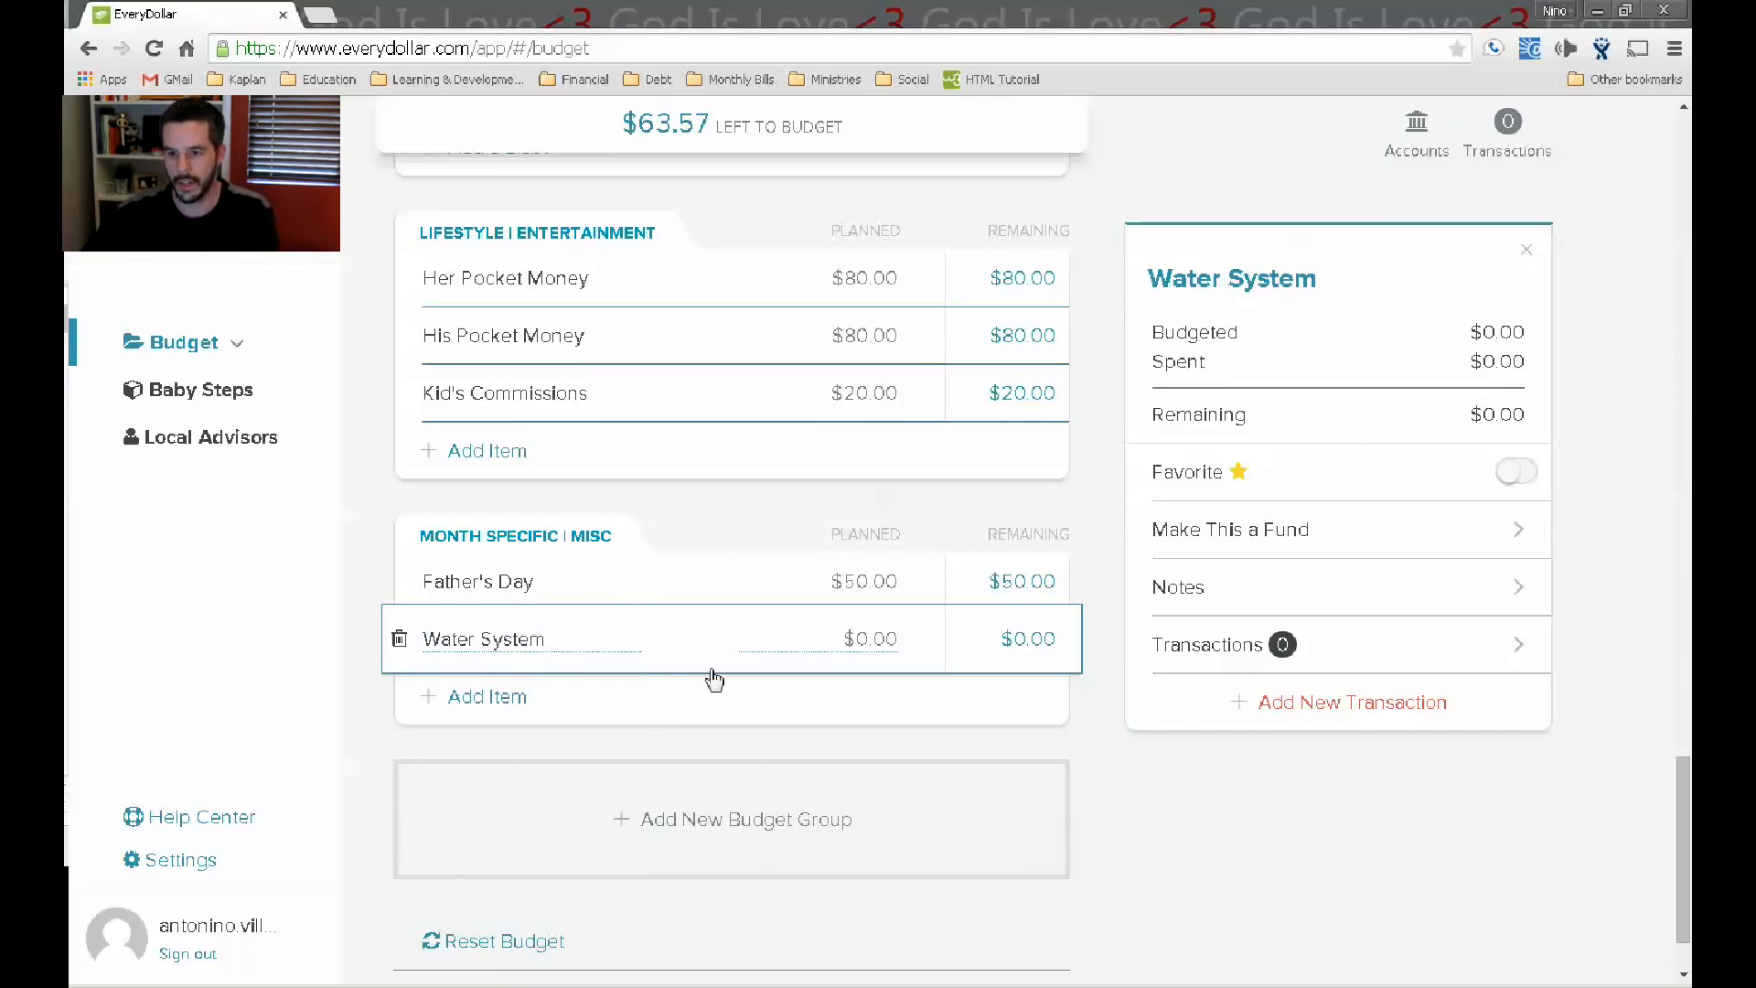
pyautogui.click(860, 639)
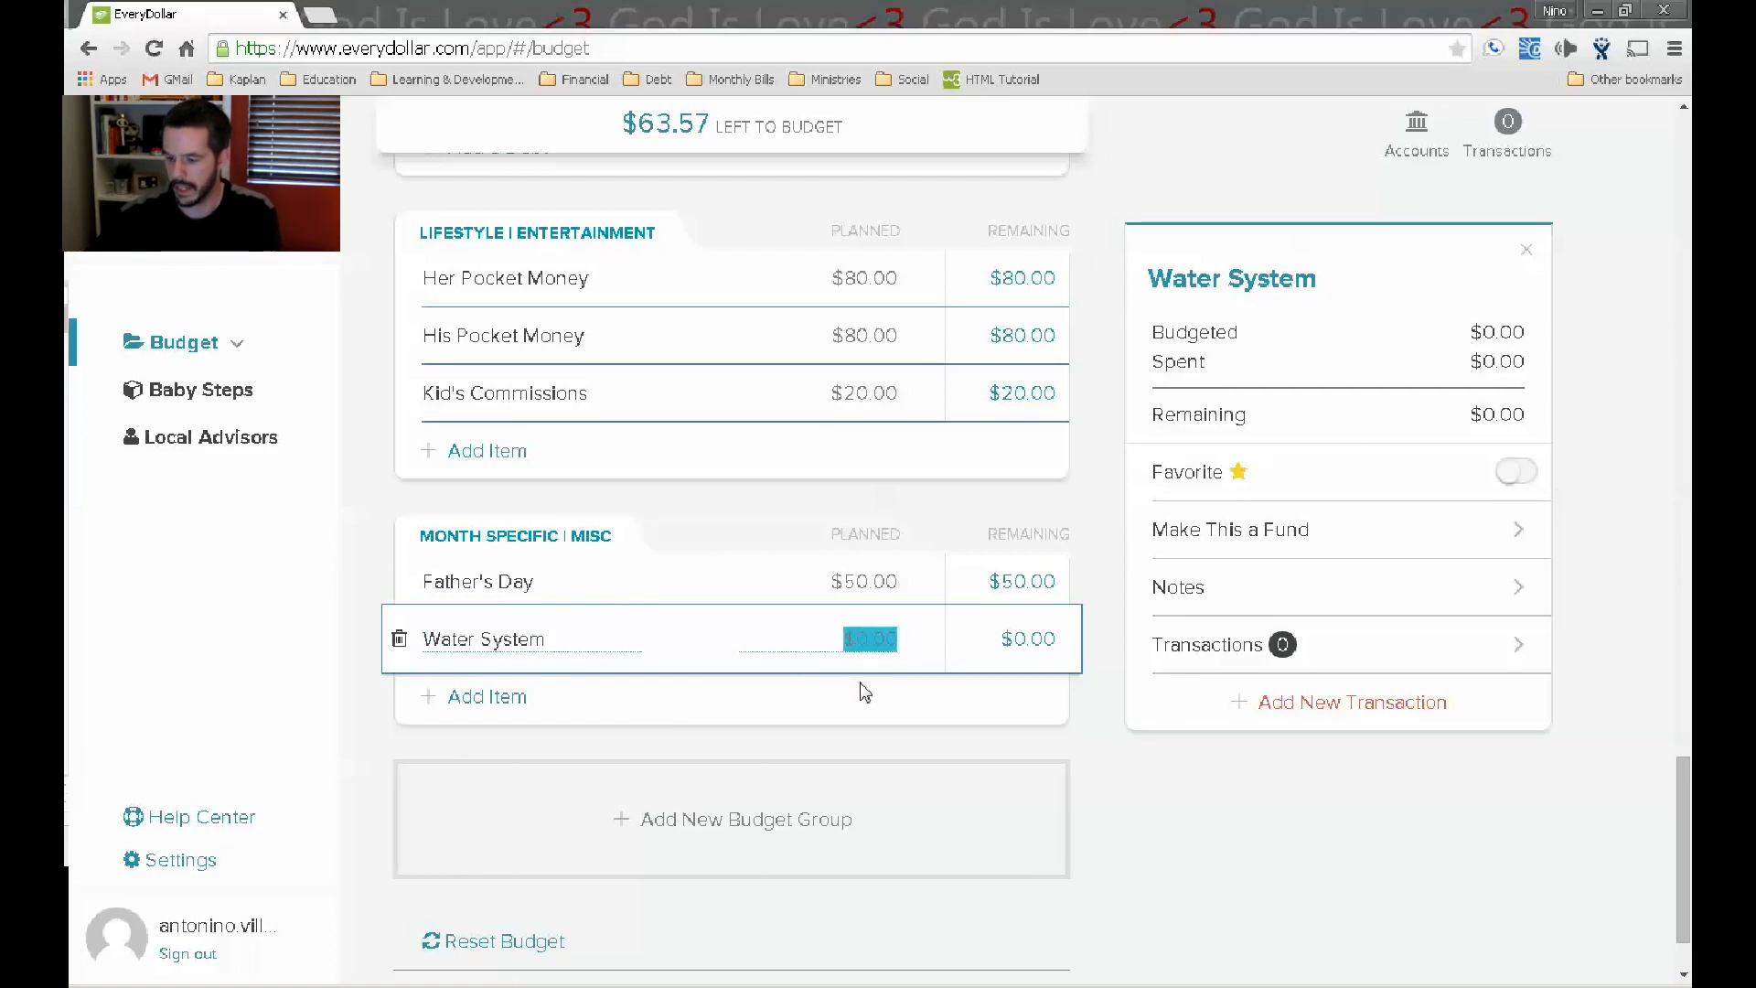
pyautogui.write('63.57')
pyautogui.press('Return')
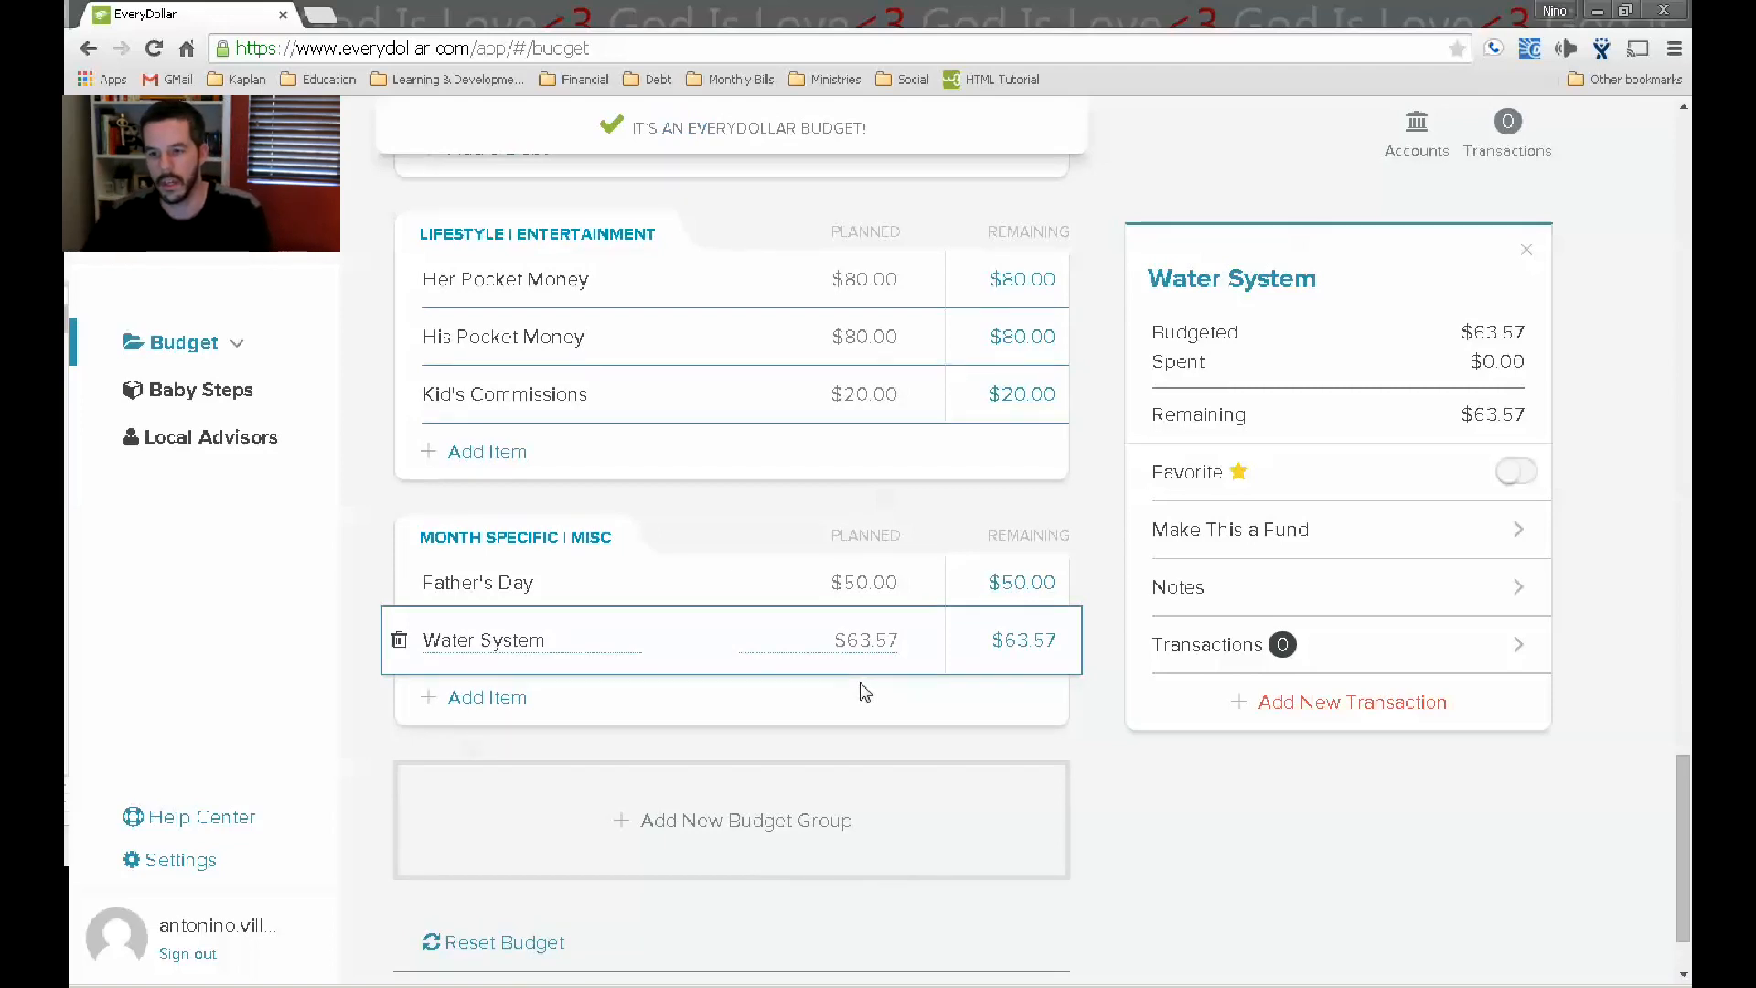
# Look back from the Month Specific | Misc items to the June income and check the Giving, Savings and Food amounts.
pyautogui.scroll(-1, 864, 693)
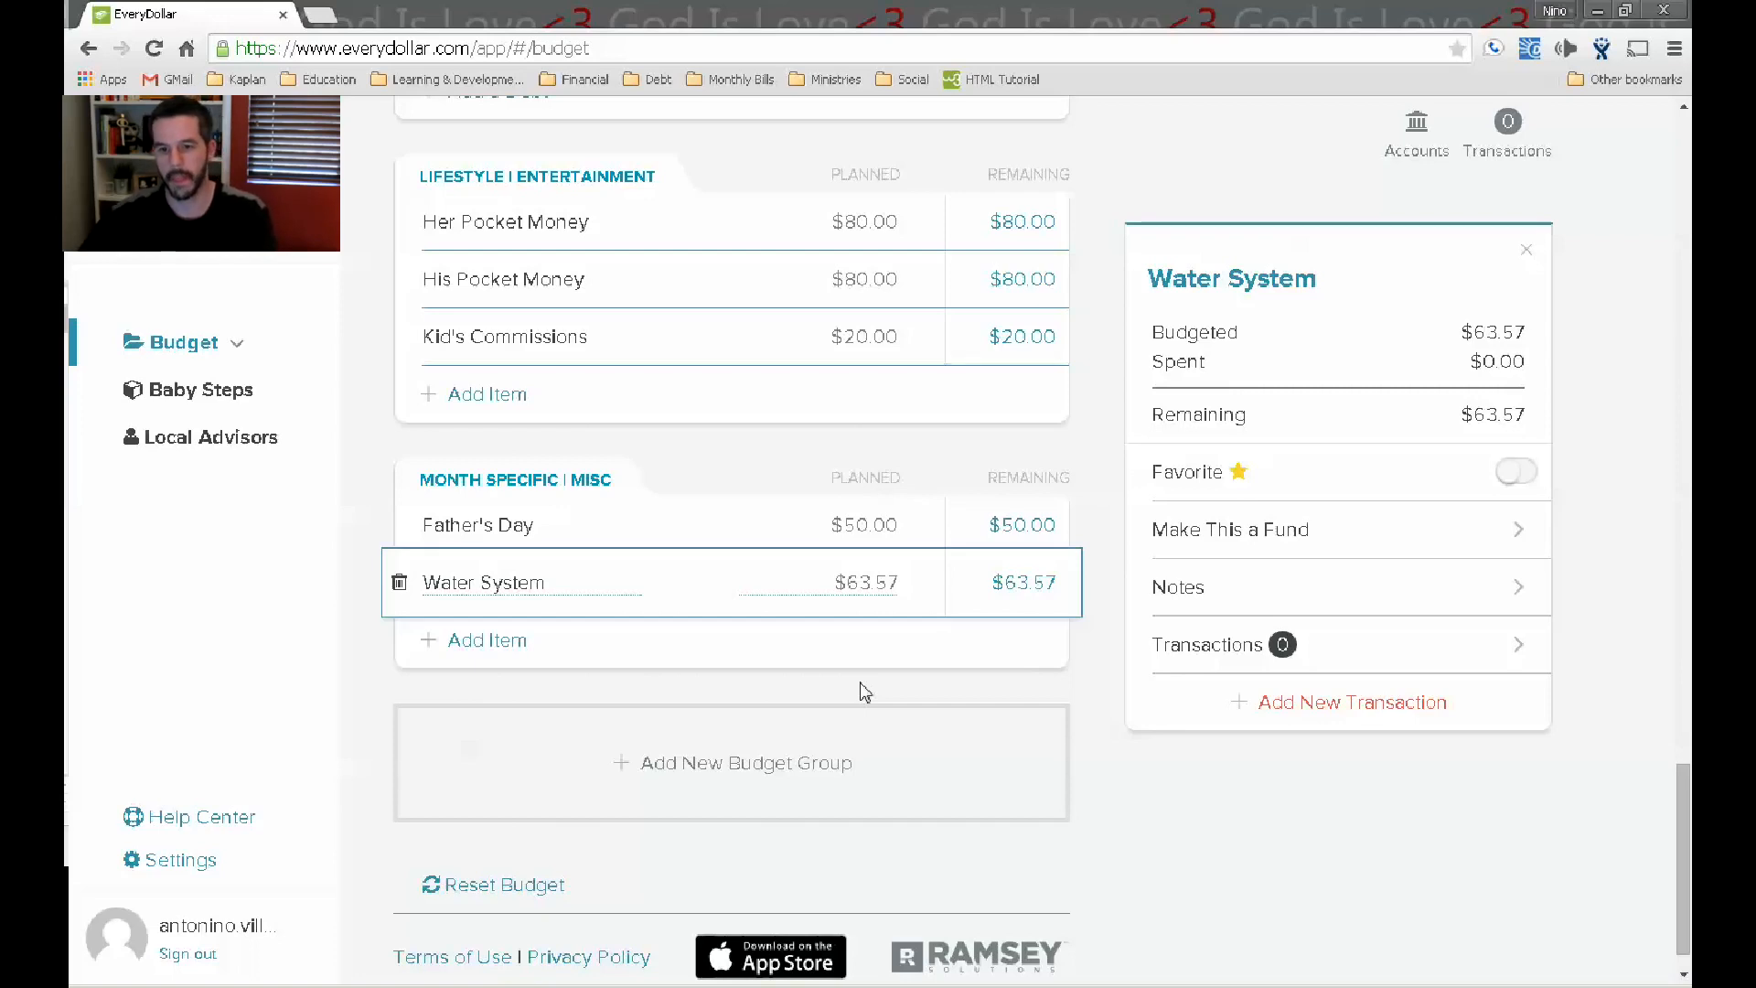
pyautogui.scroll(1, 689, 729)
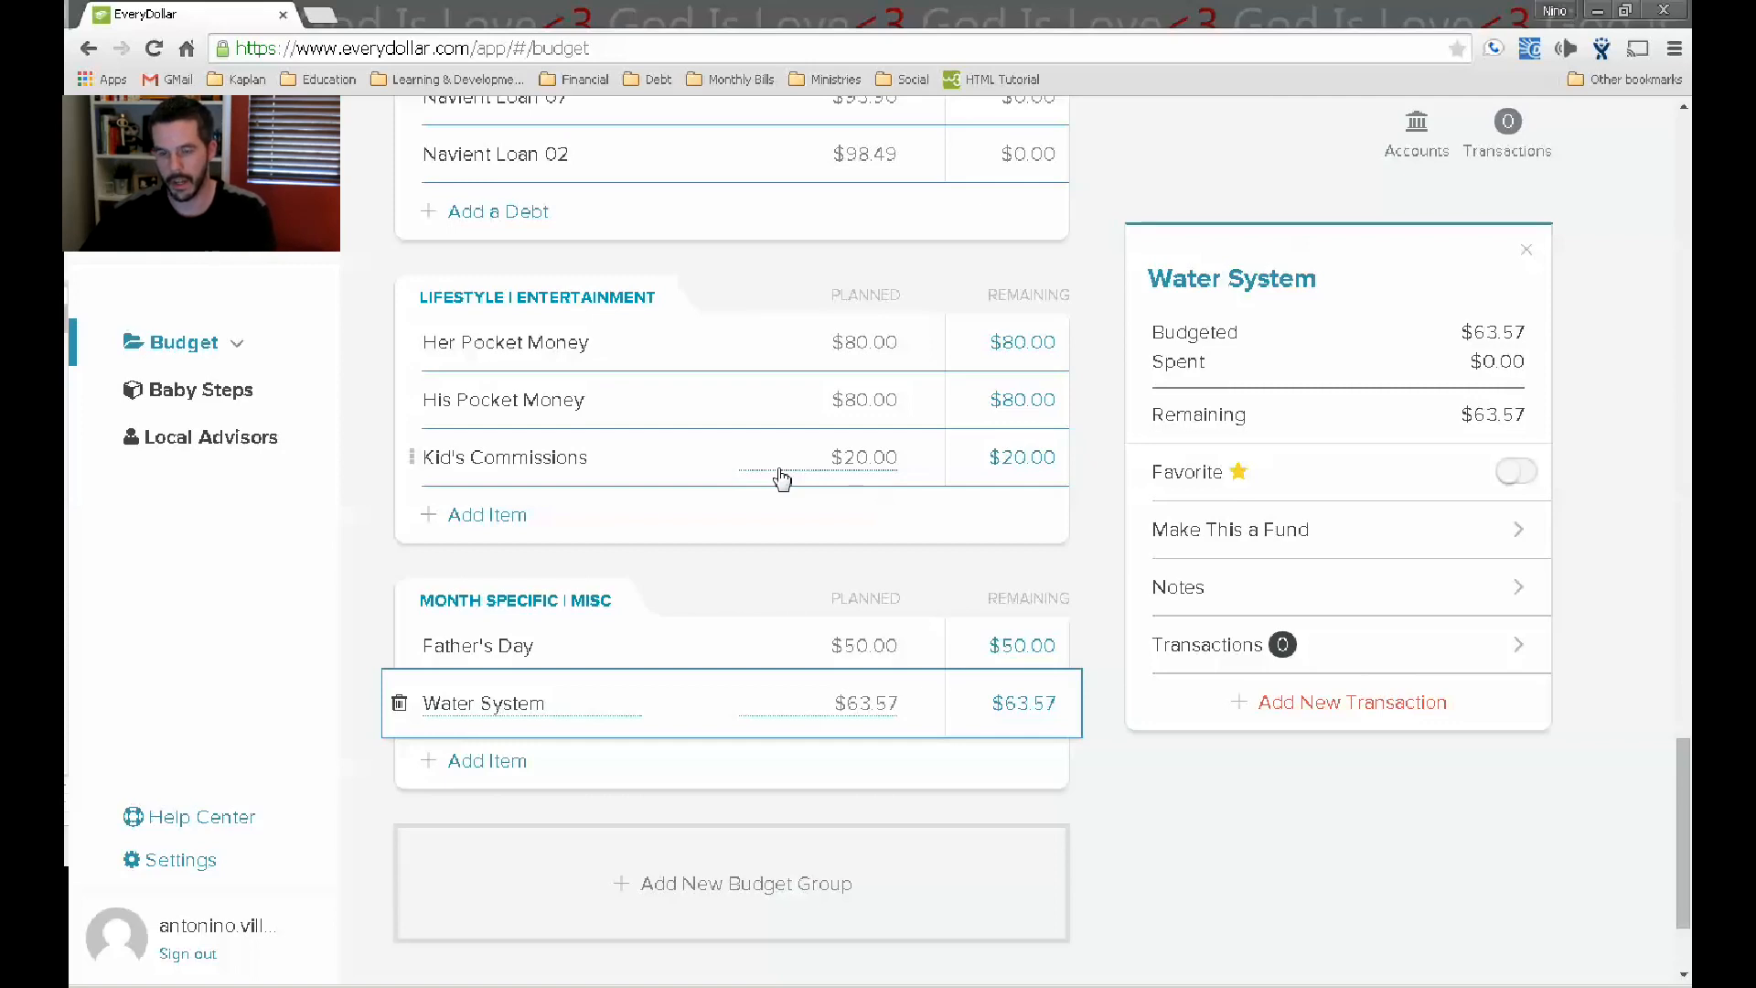
pyautogui.scroll(1, 782, 477)
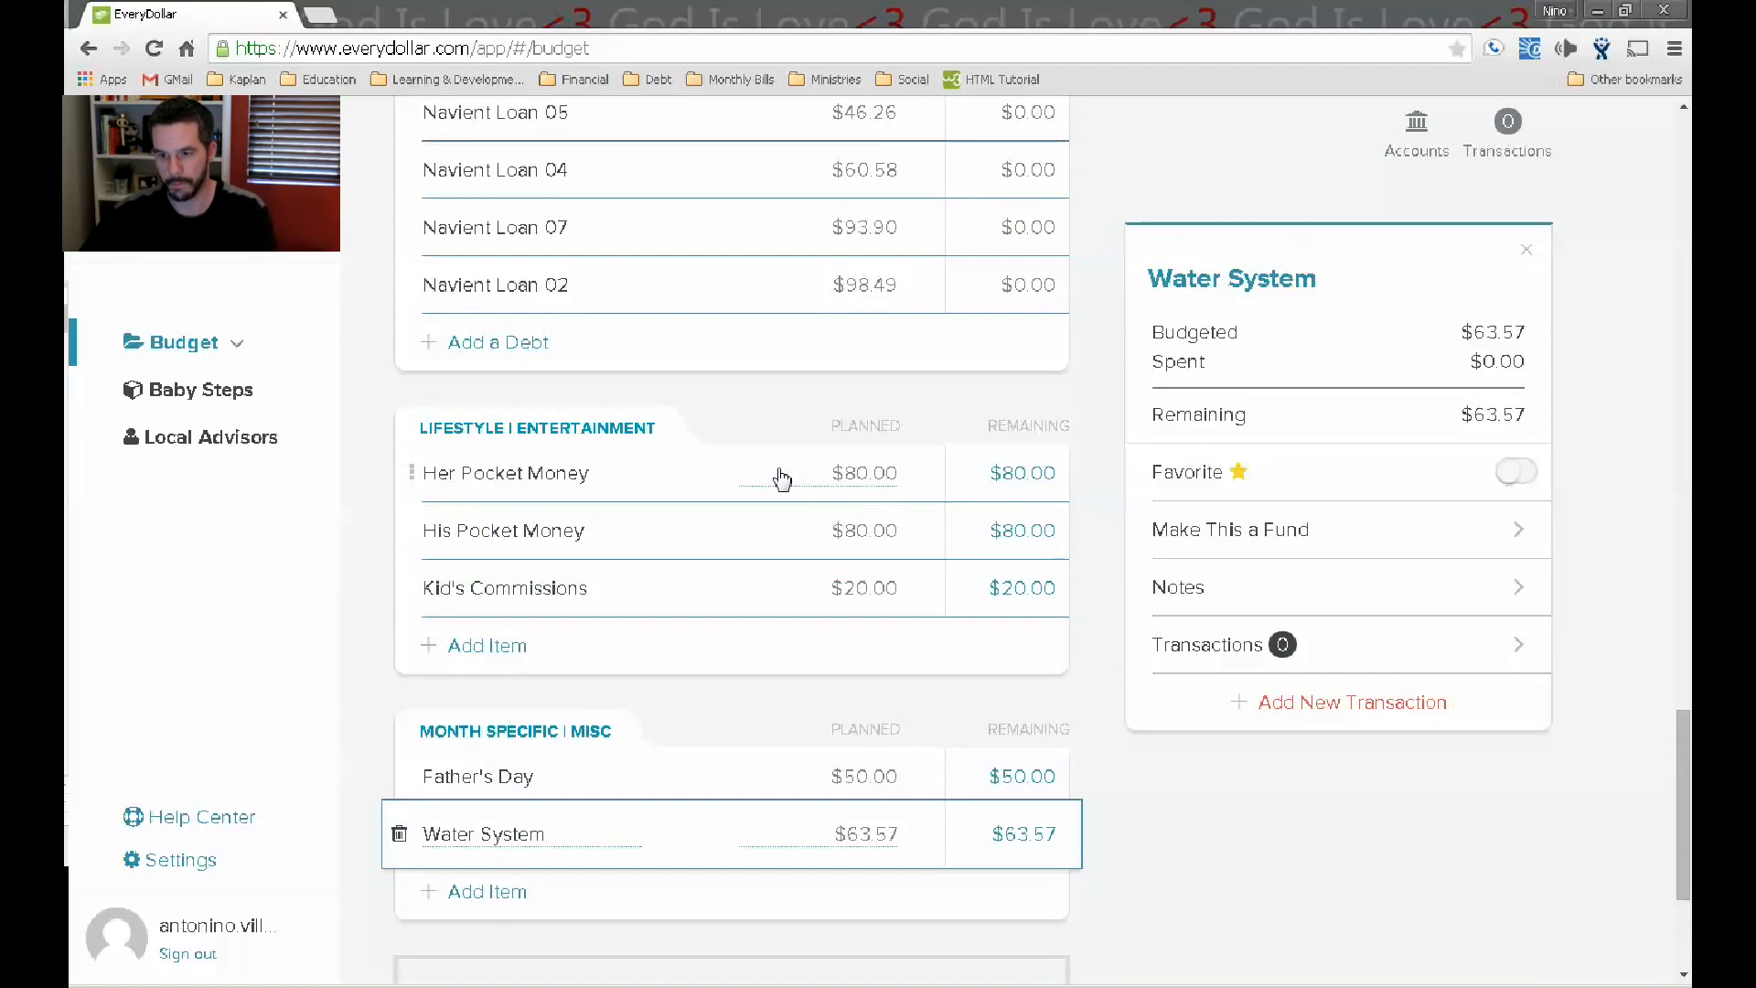
pyautogui.scroll(15, 782, 477)
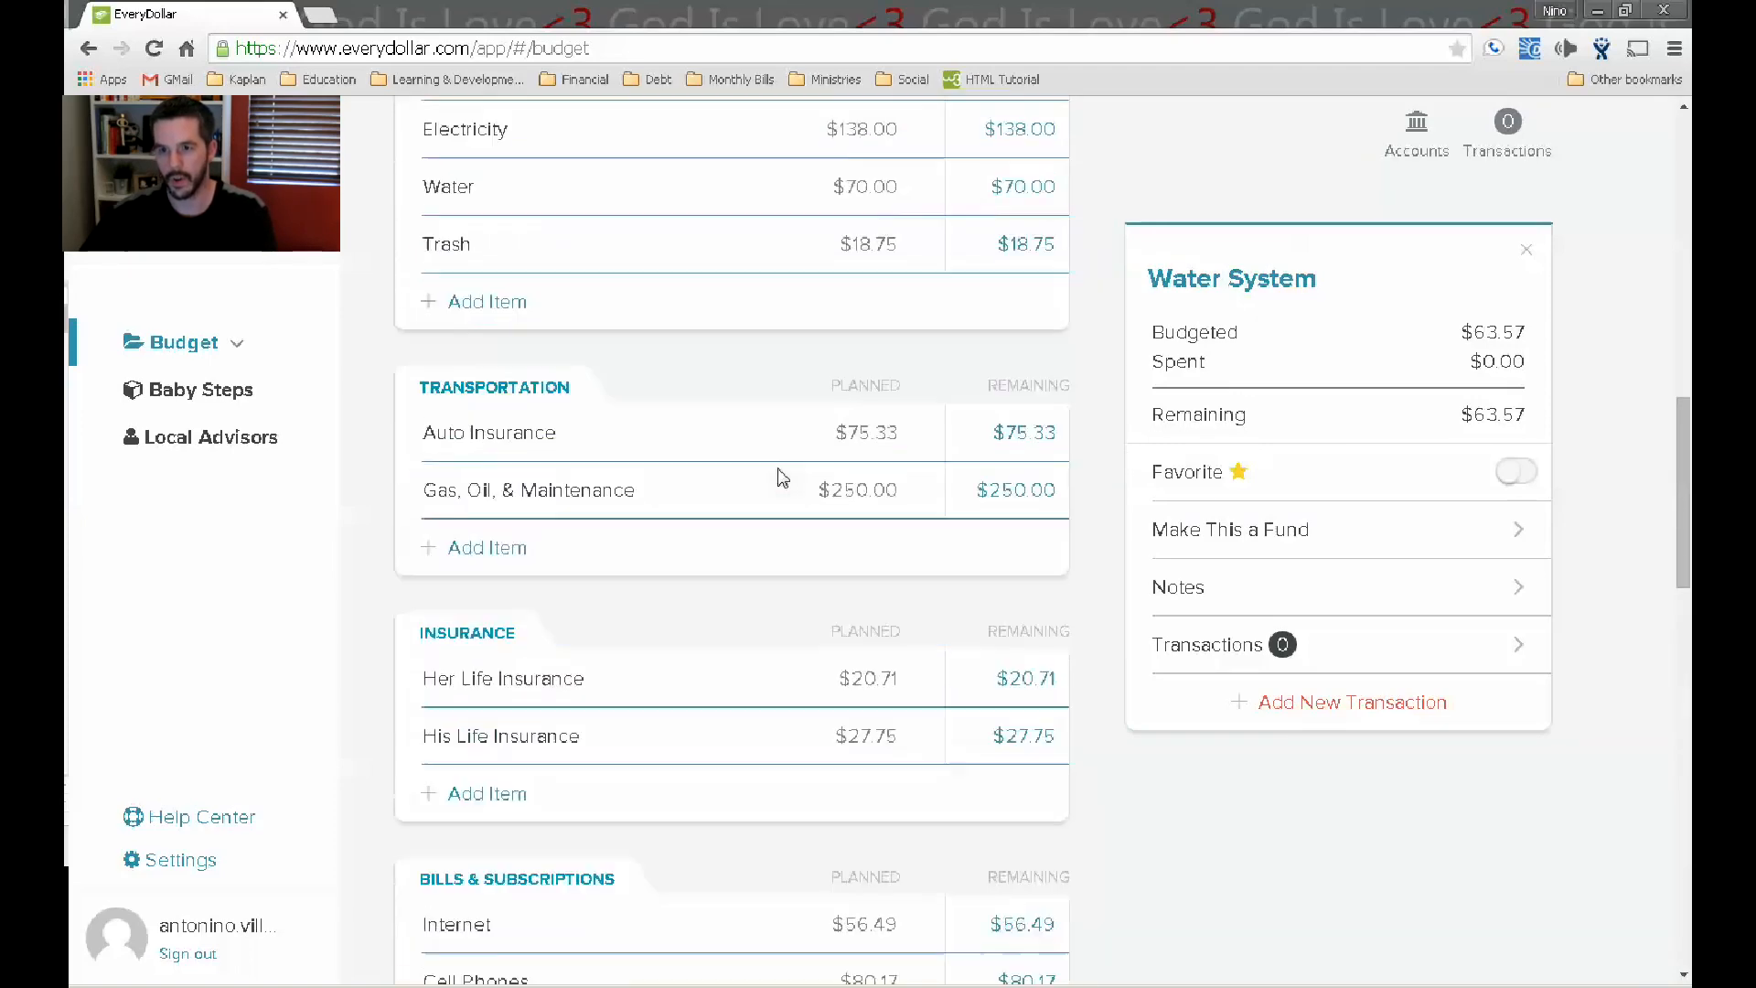
pyautogui.scroll(5, 782, 478)
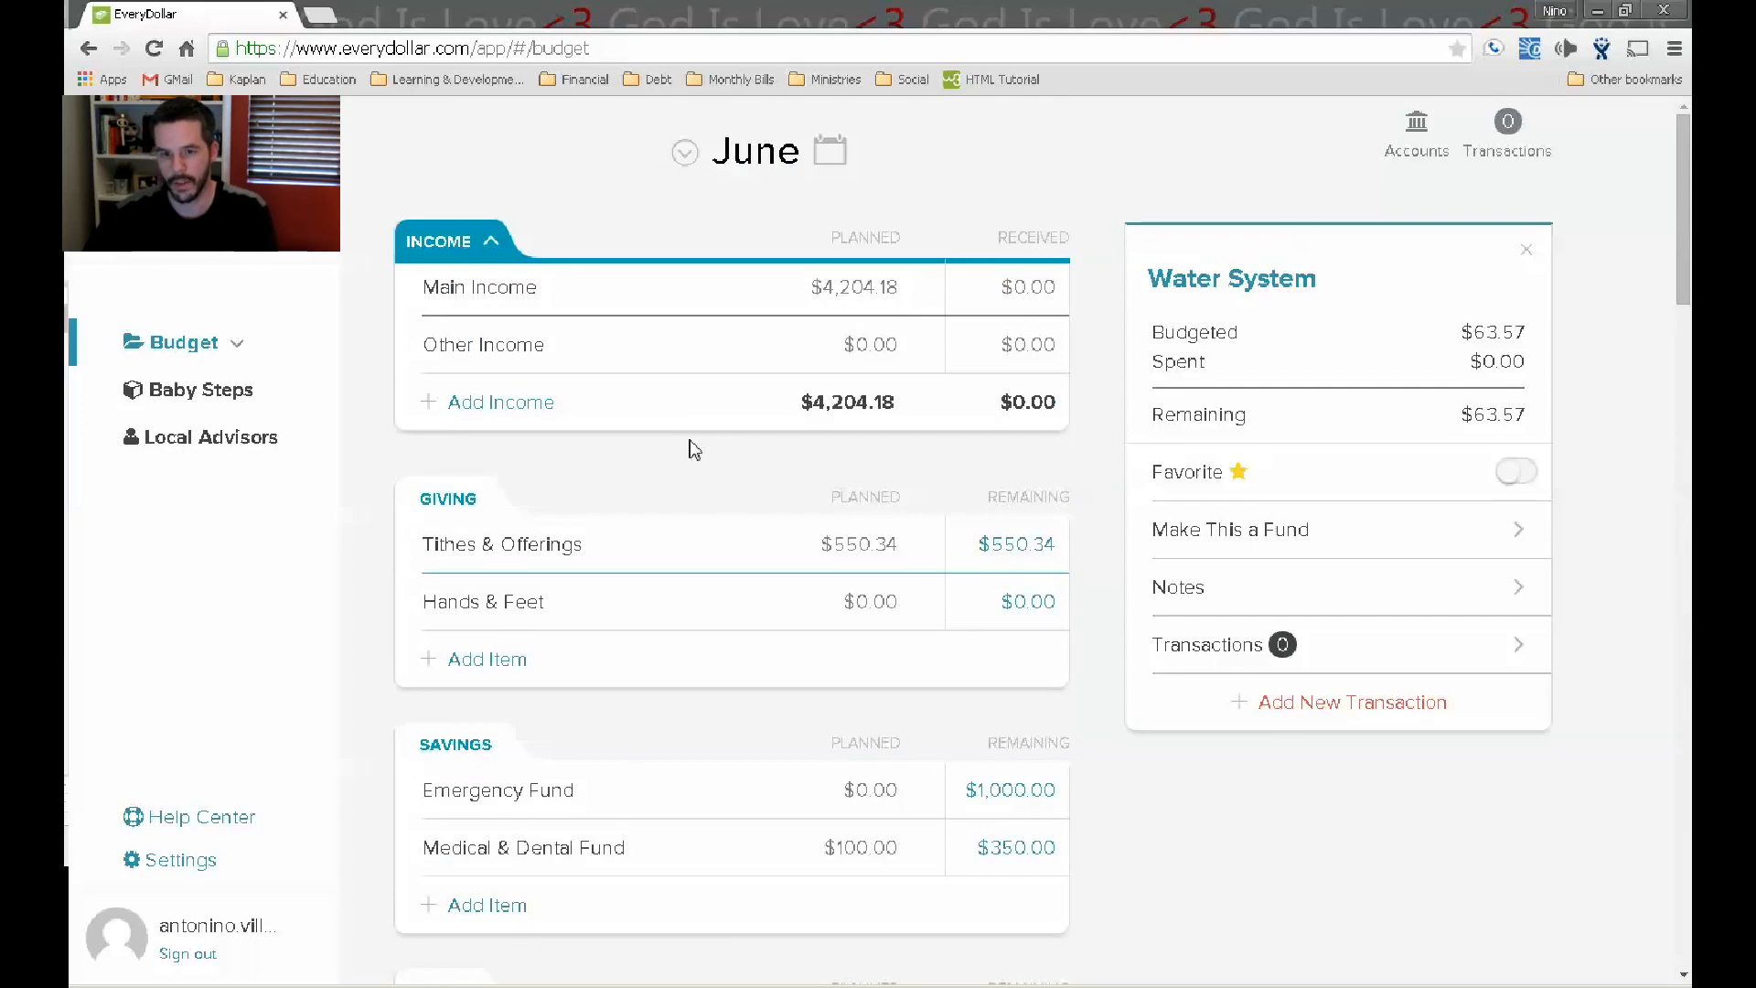
pyautogui.scroll(-2, 696, 466)
pyautogui.scroll(-2, 698, 471)
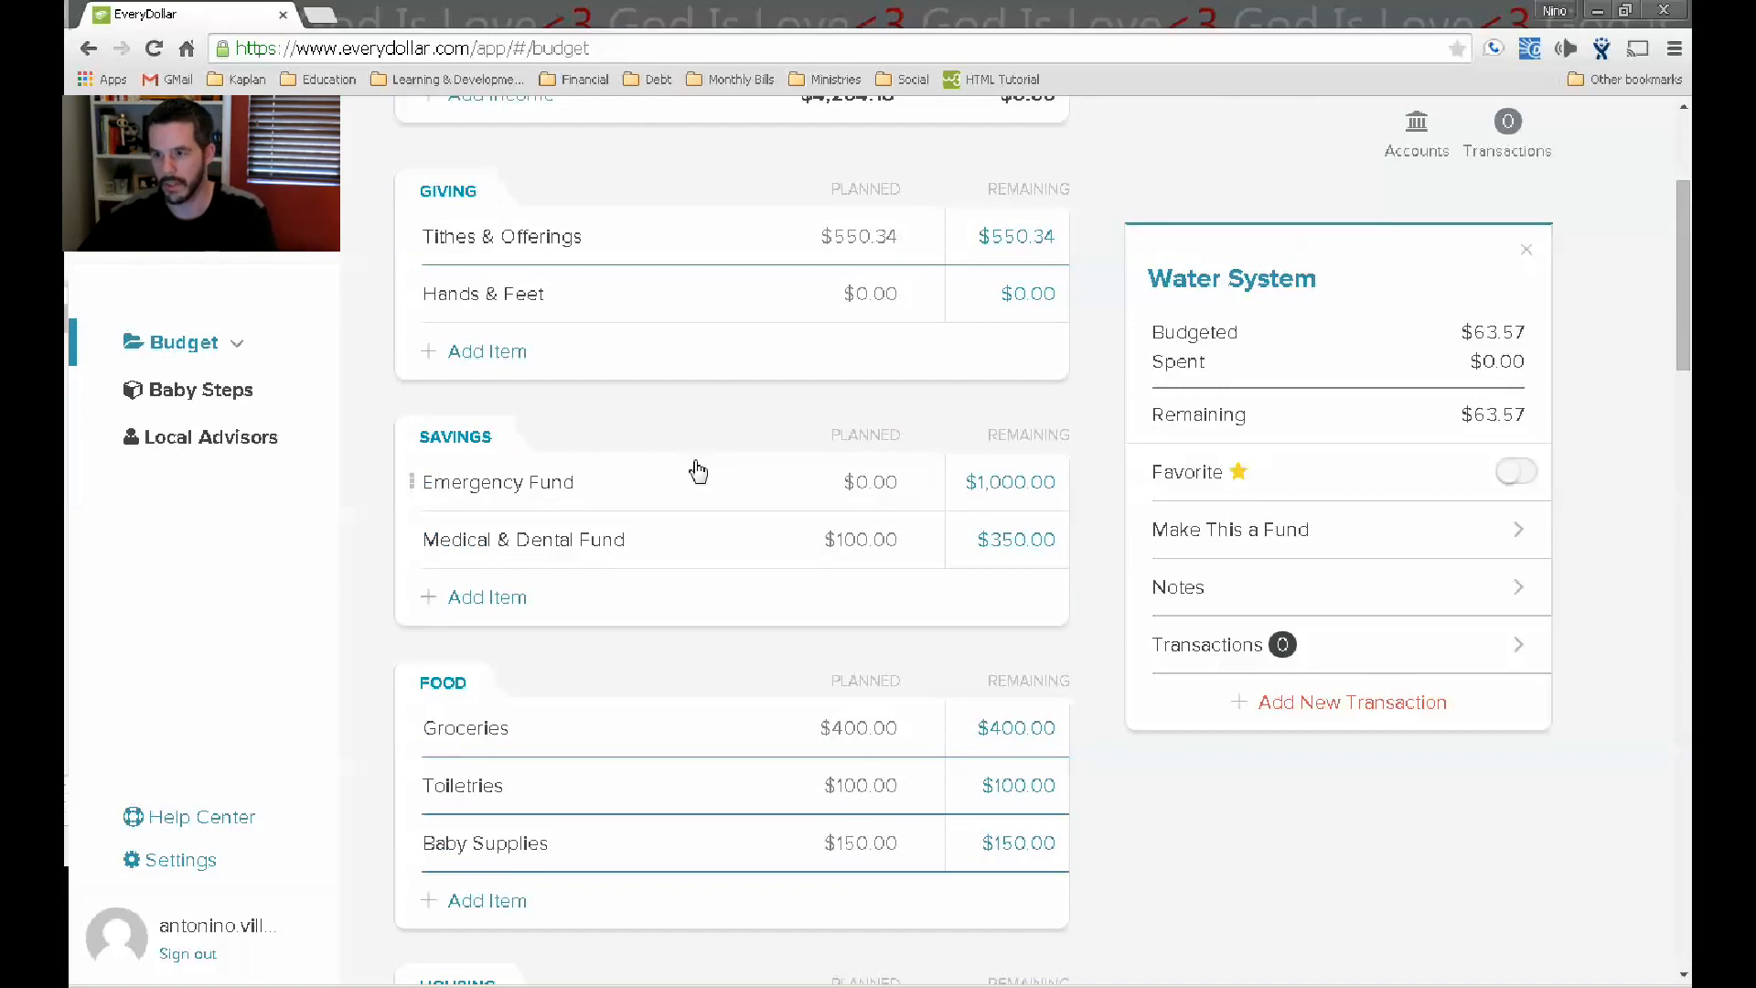
pyautogui.scroll(3, 698, 471)
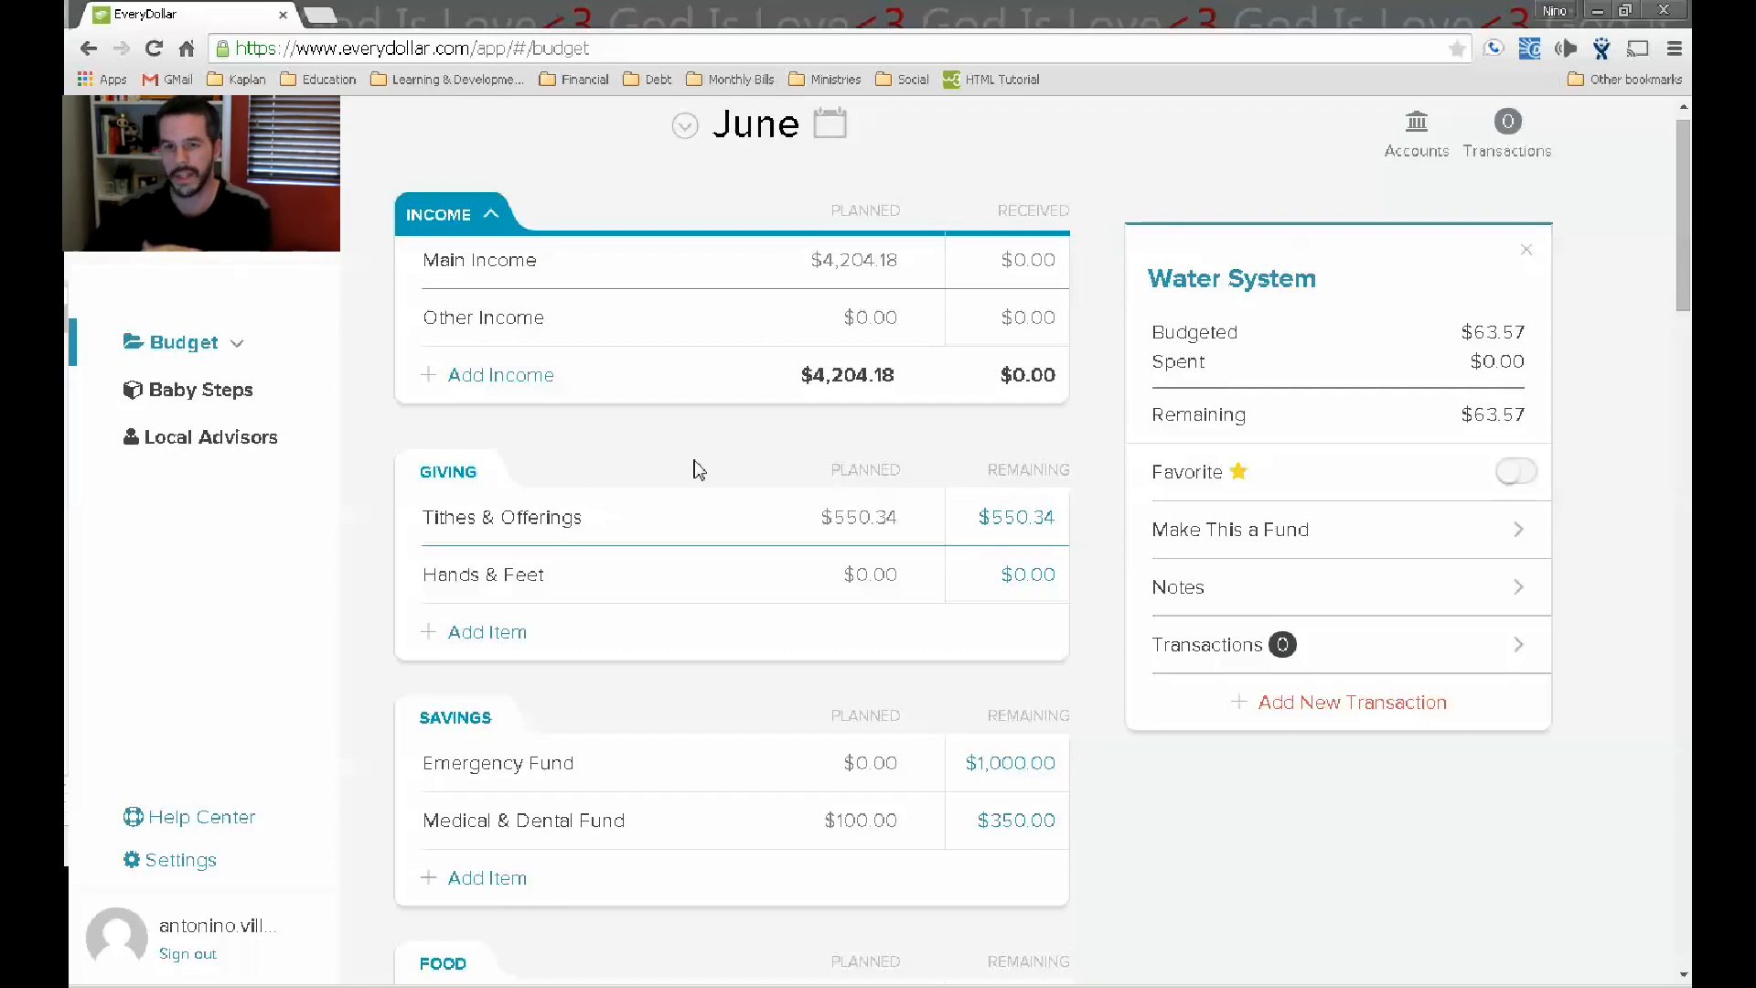
# Review the planned amounts in the Giving, Savings, Food and Housing categories of the June budget.
pyautogui.scroll(-1, 697, 469)
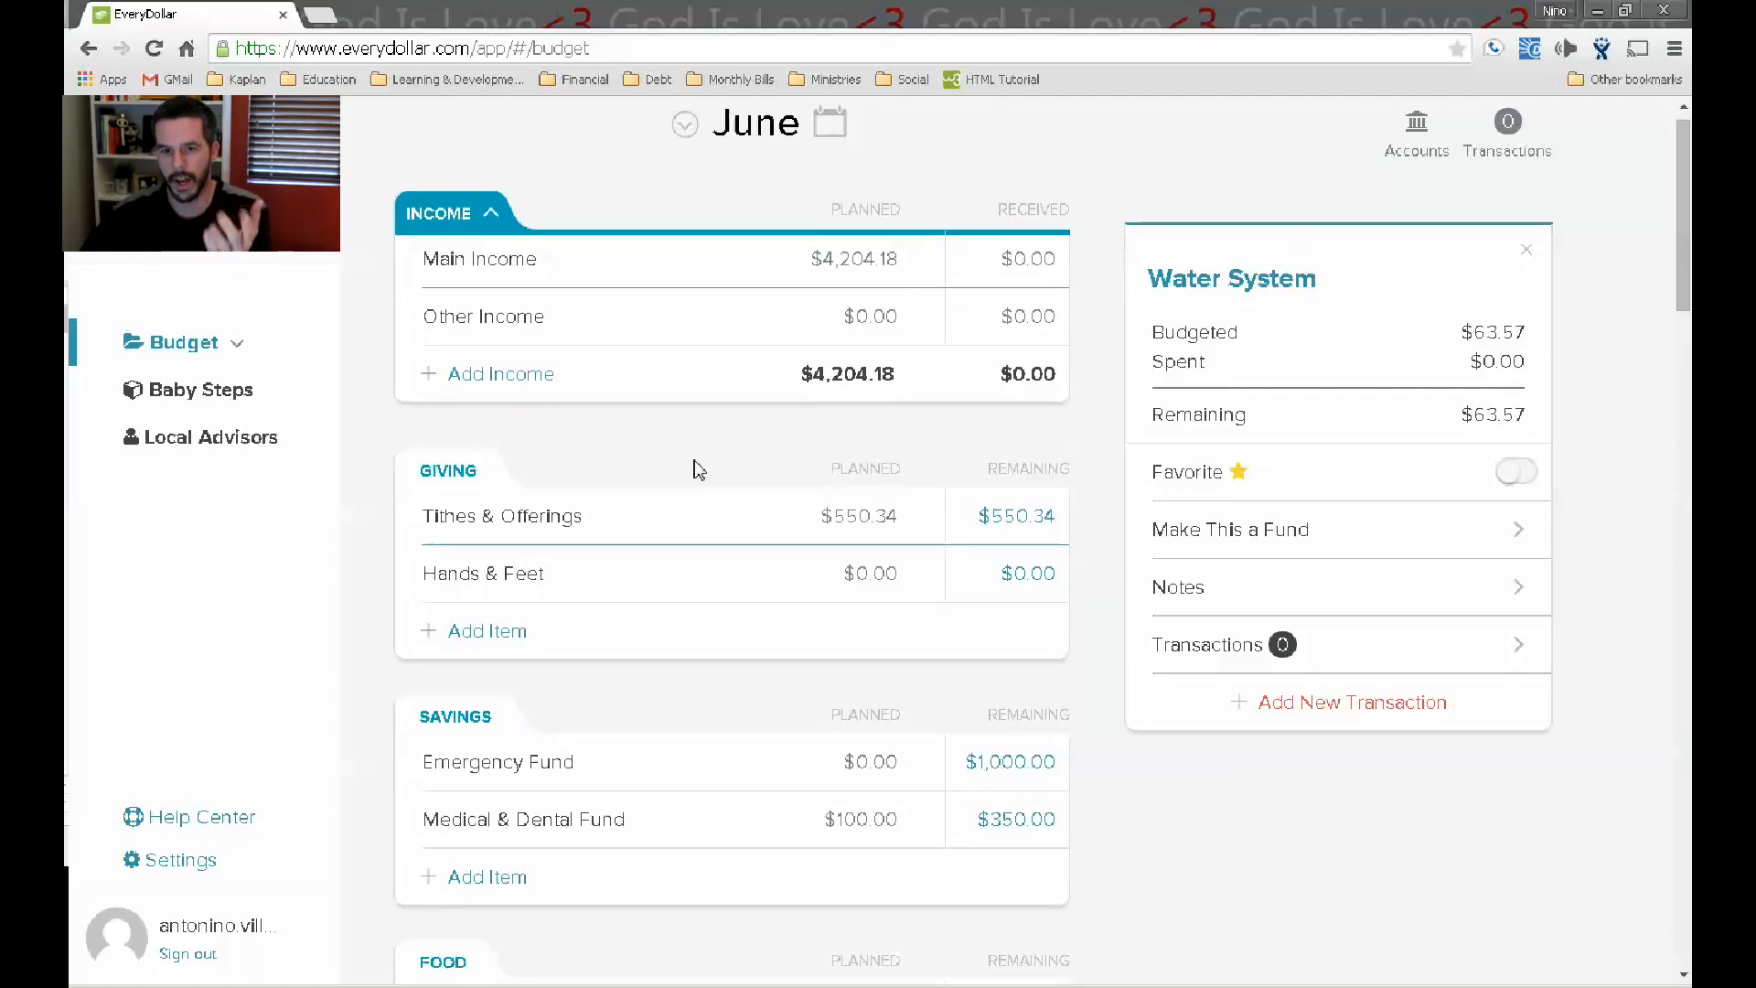
pyautogui.scroll(-3, 697, 469)
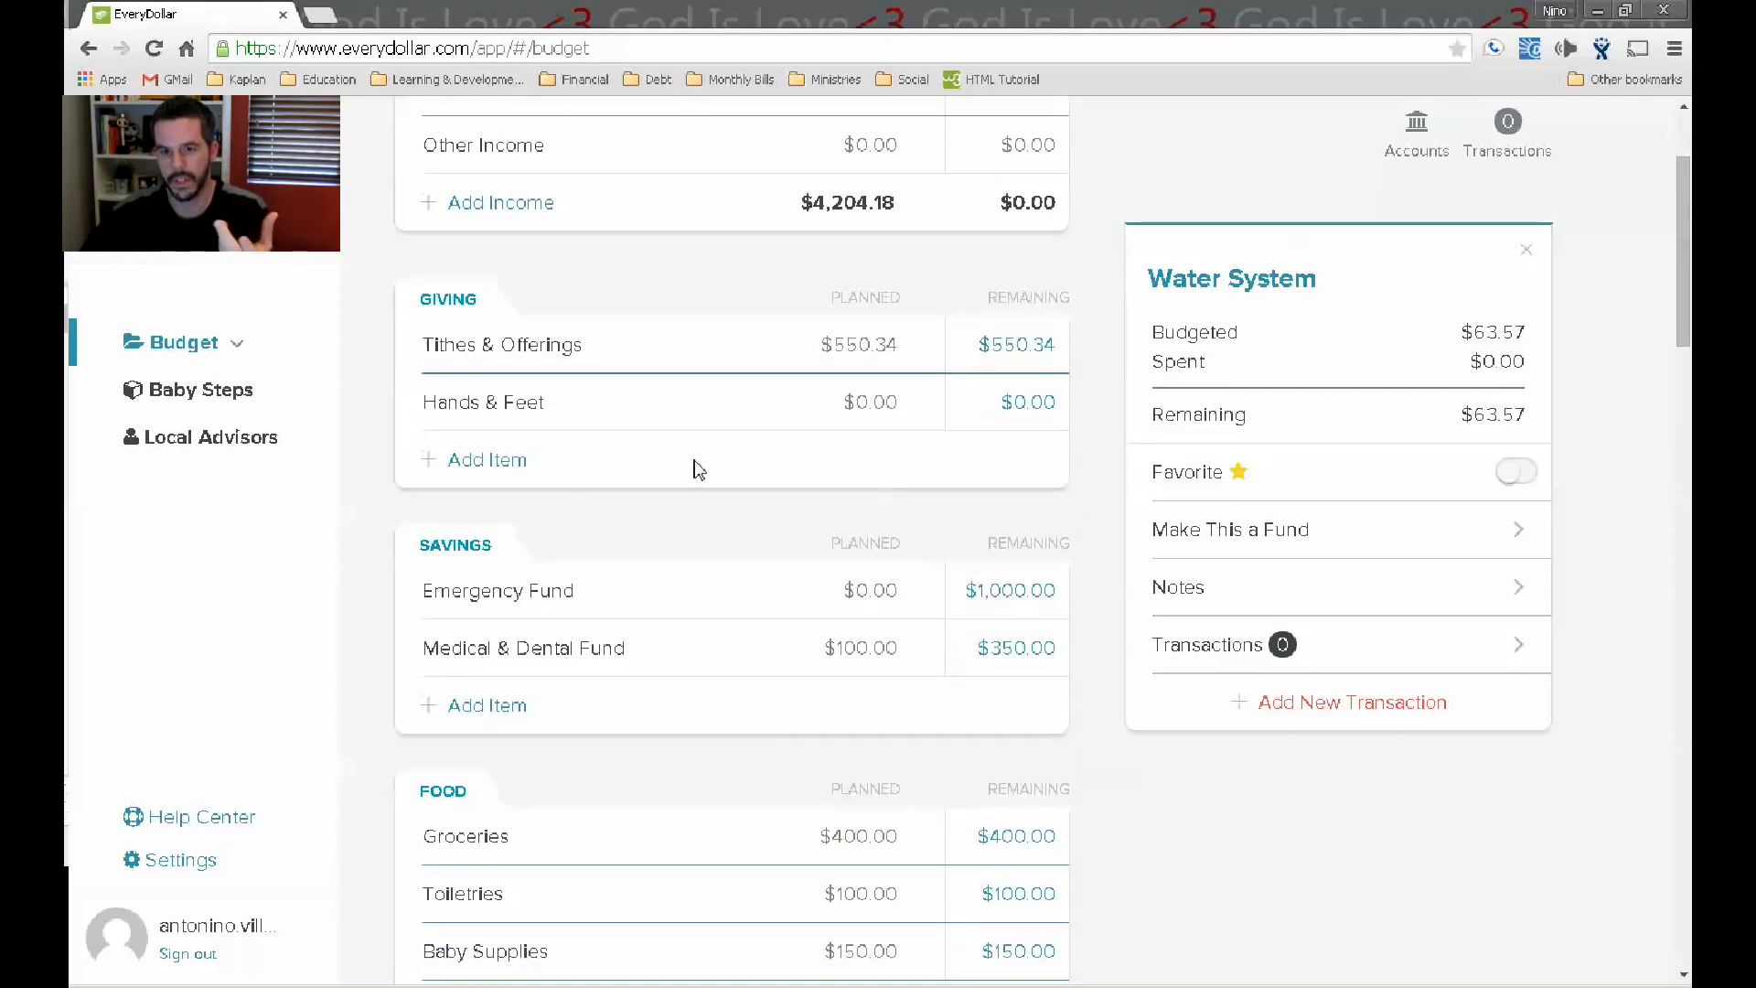
pyautogui.scroll(-3, 475, 330)
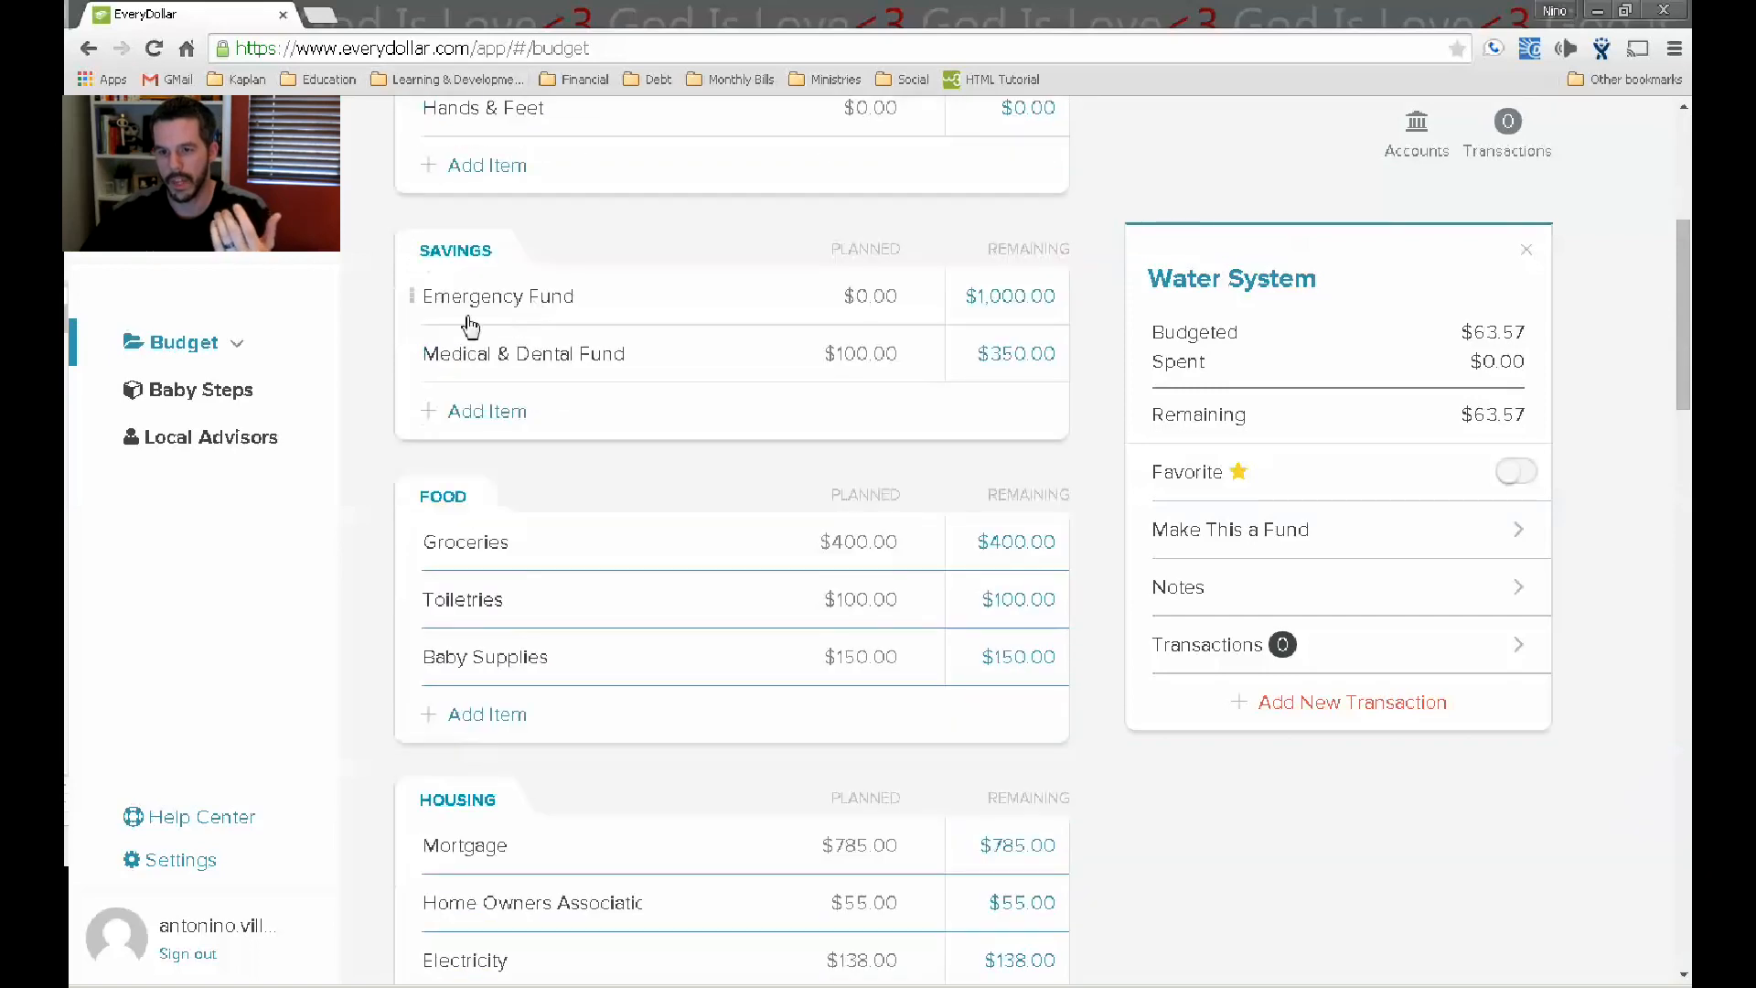
pyautogui.scroll(-2, 643, 332)
pyautogui.scroll(-2, 643, 332)
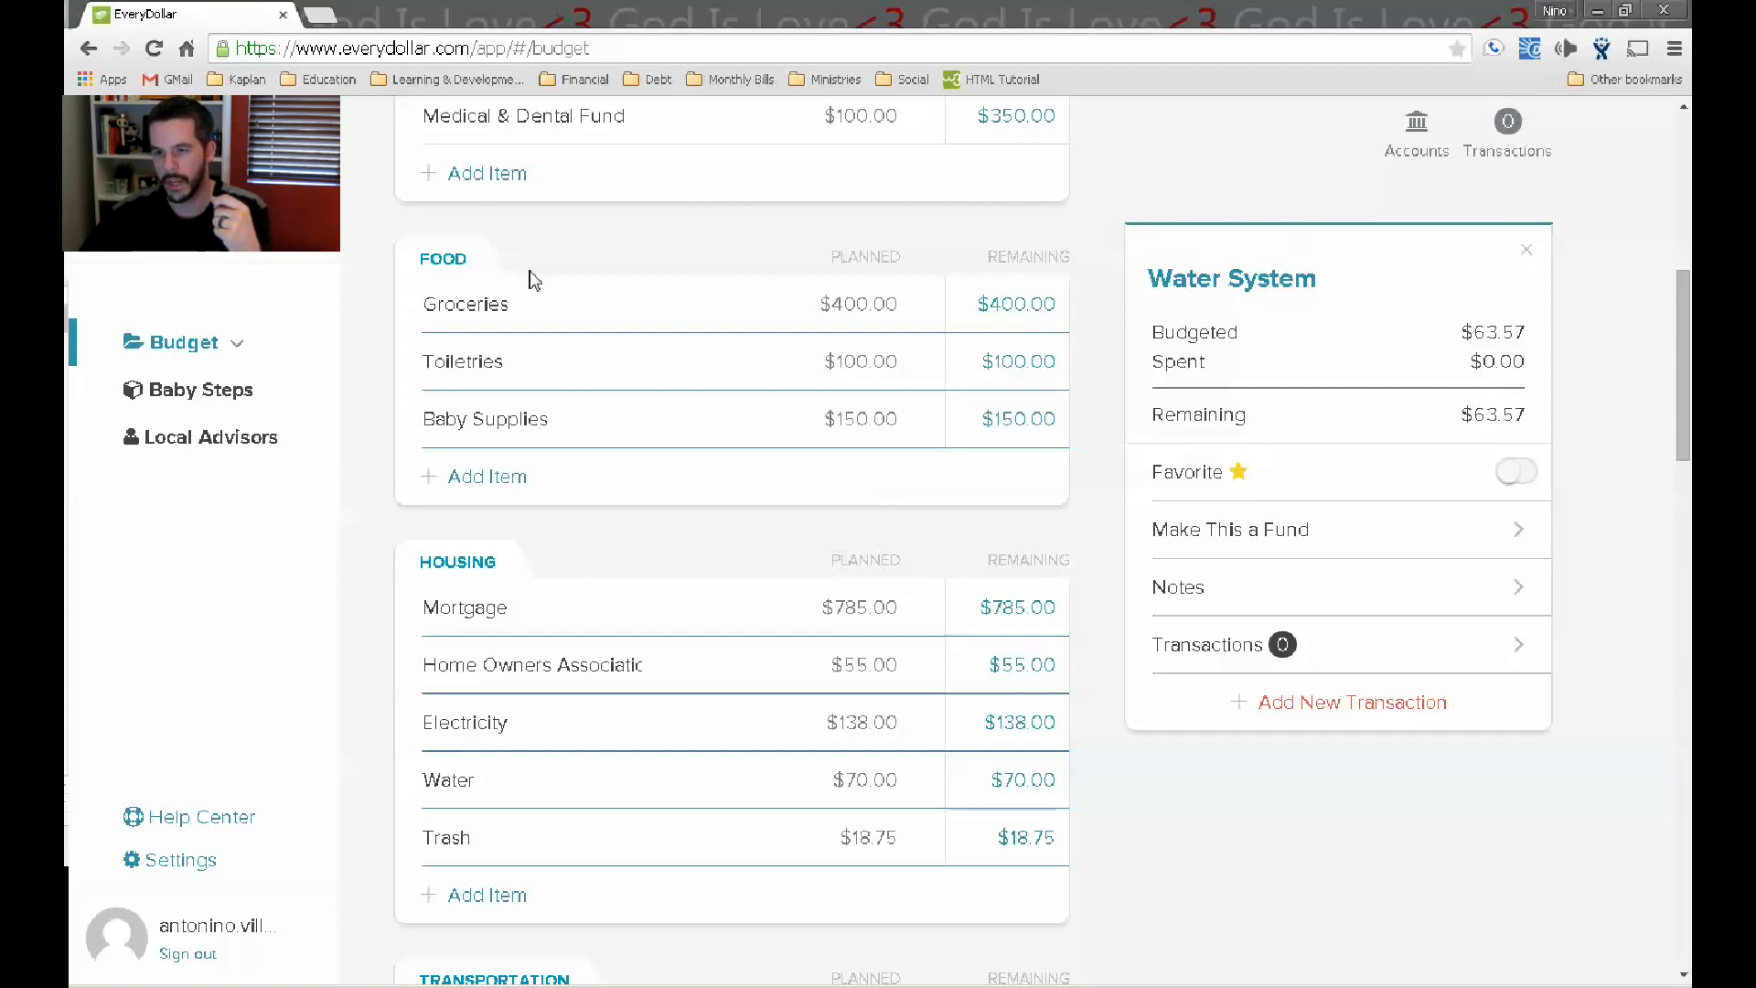
pyautogui.scroll(-1, 531, 276)
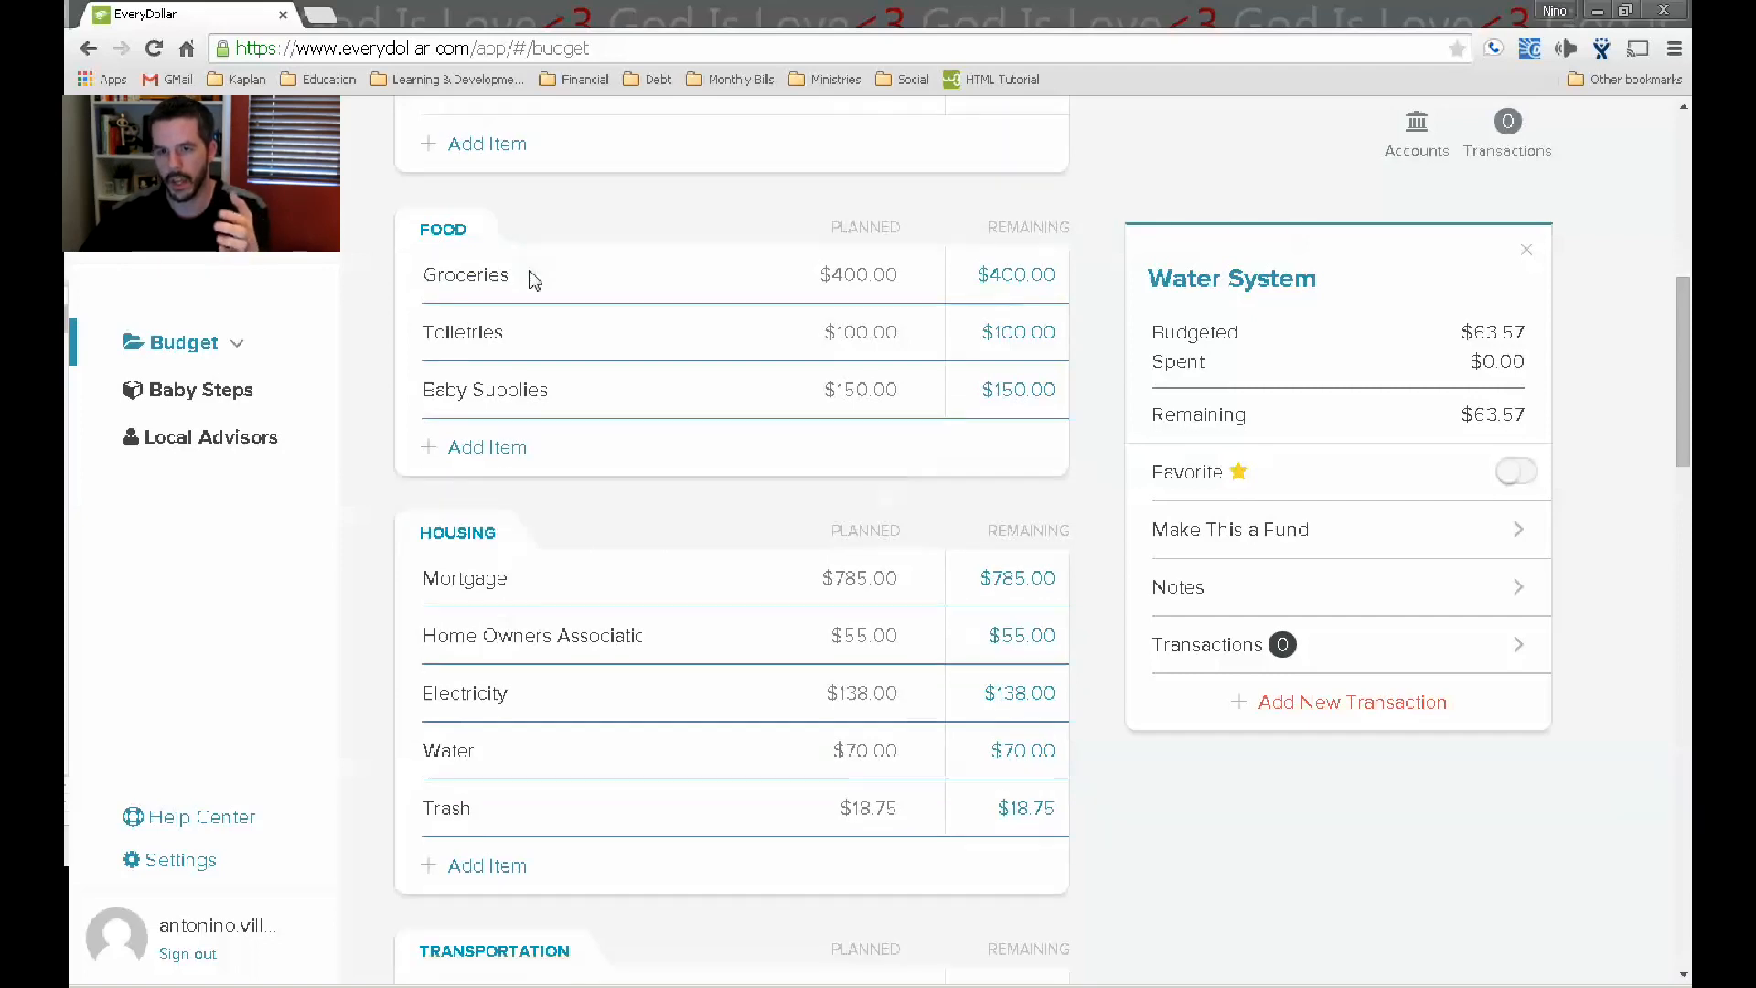
pyautogui.scroll(-2, 576, 306)
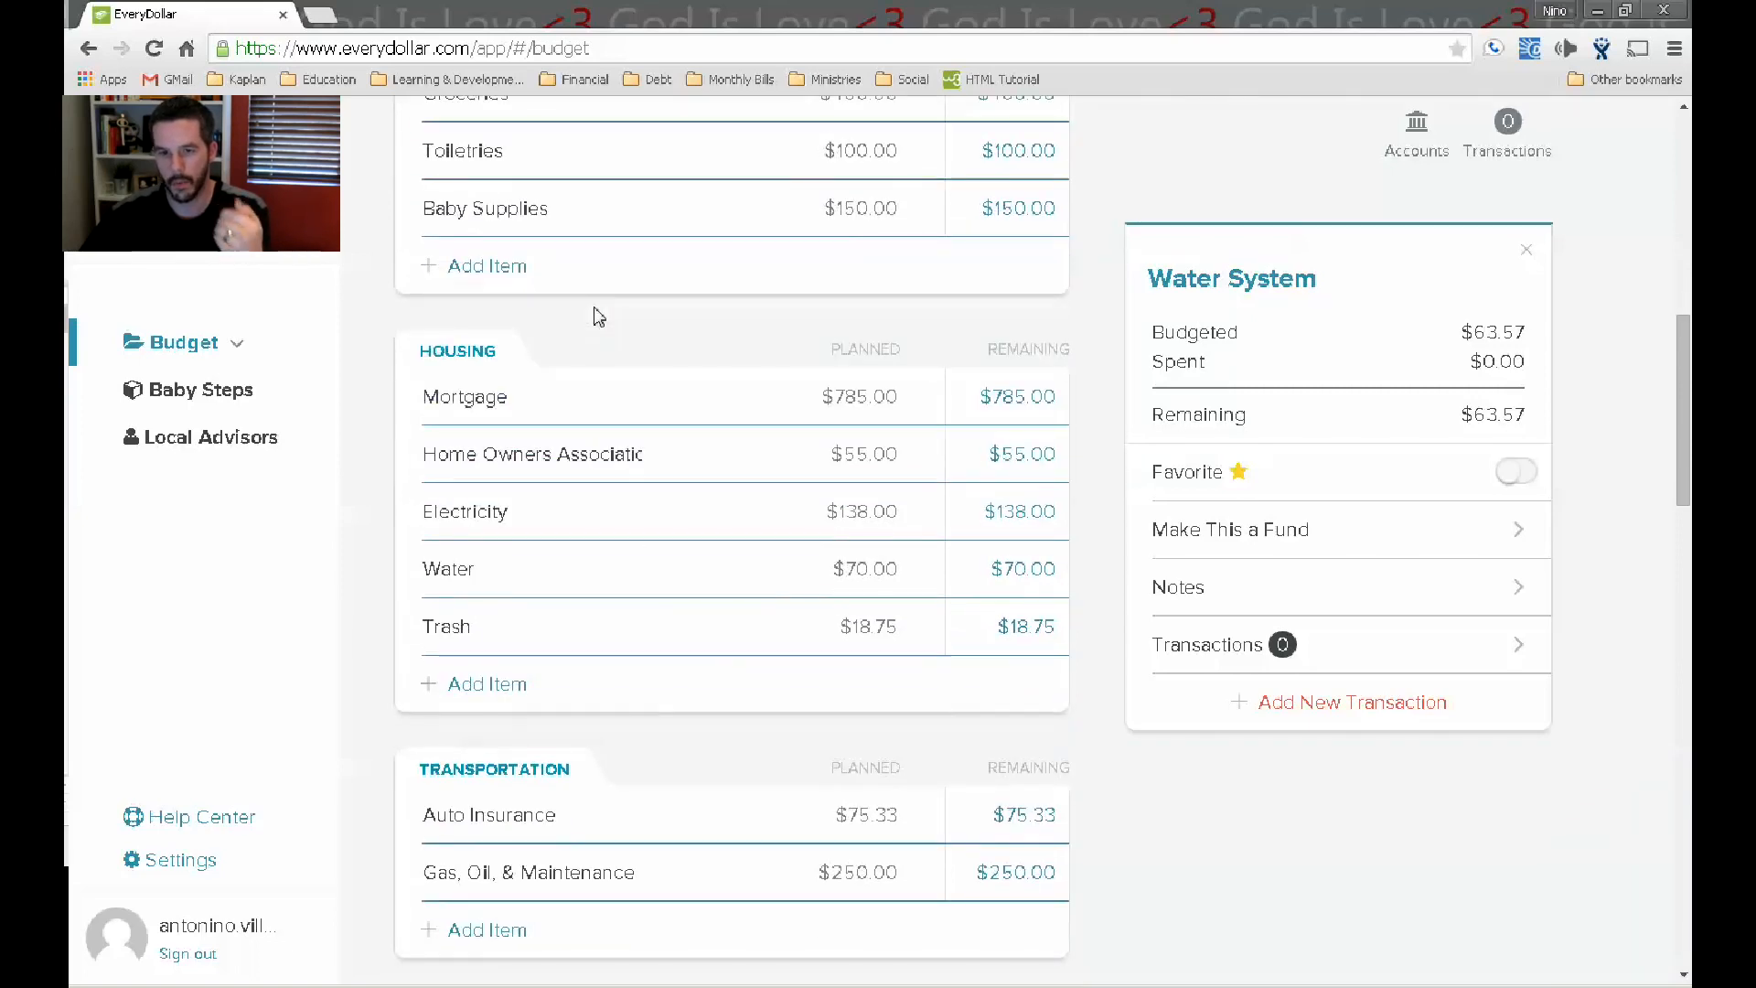
pyautogui.scroll(-1, 592, 316)
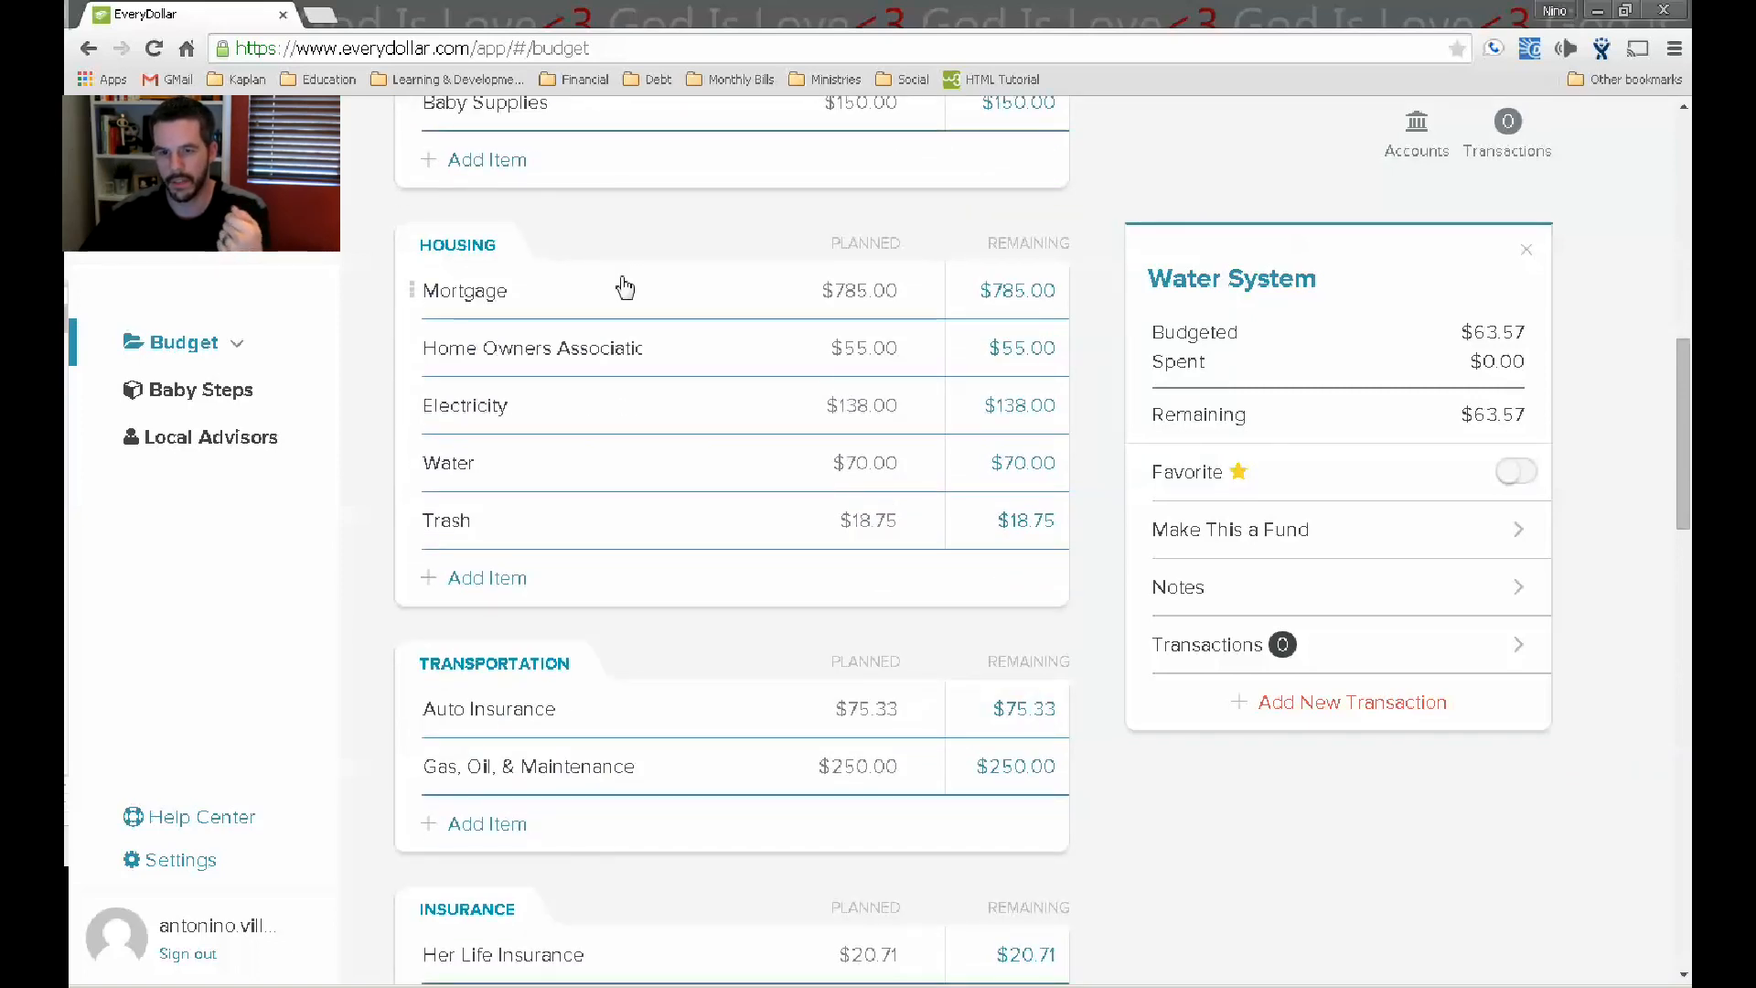
pyautogui.scroll(-3, 609, 355)
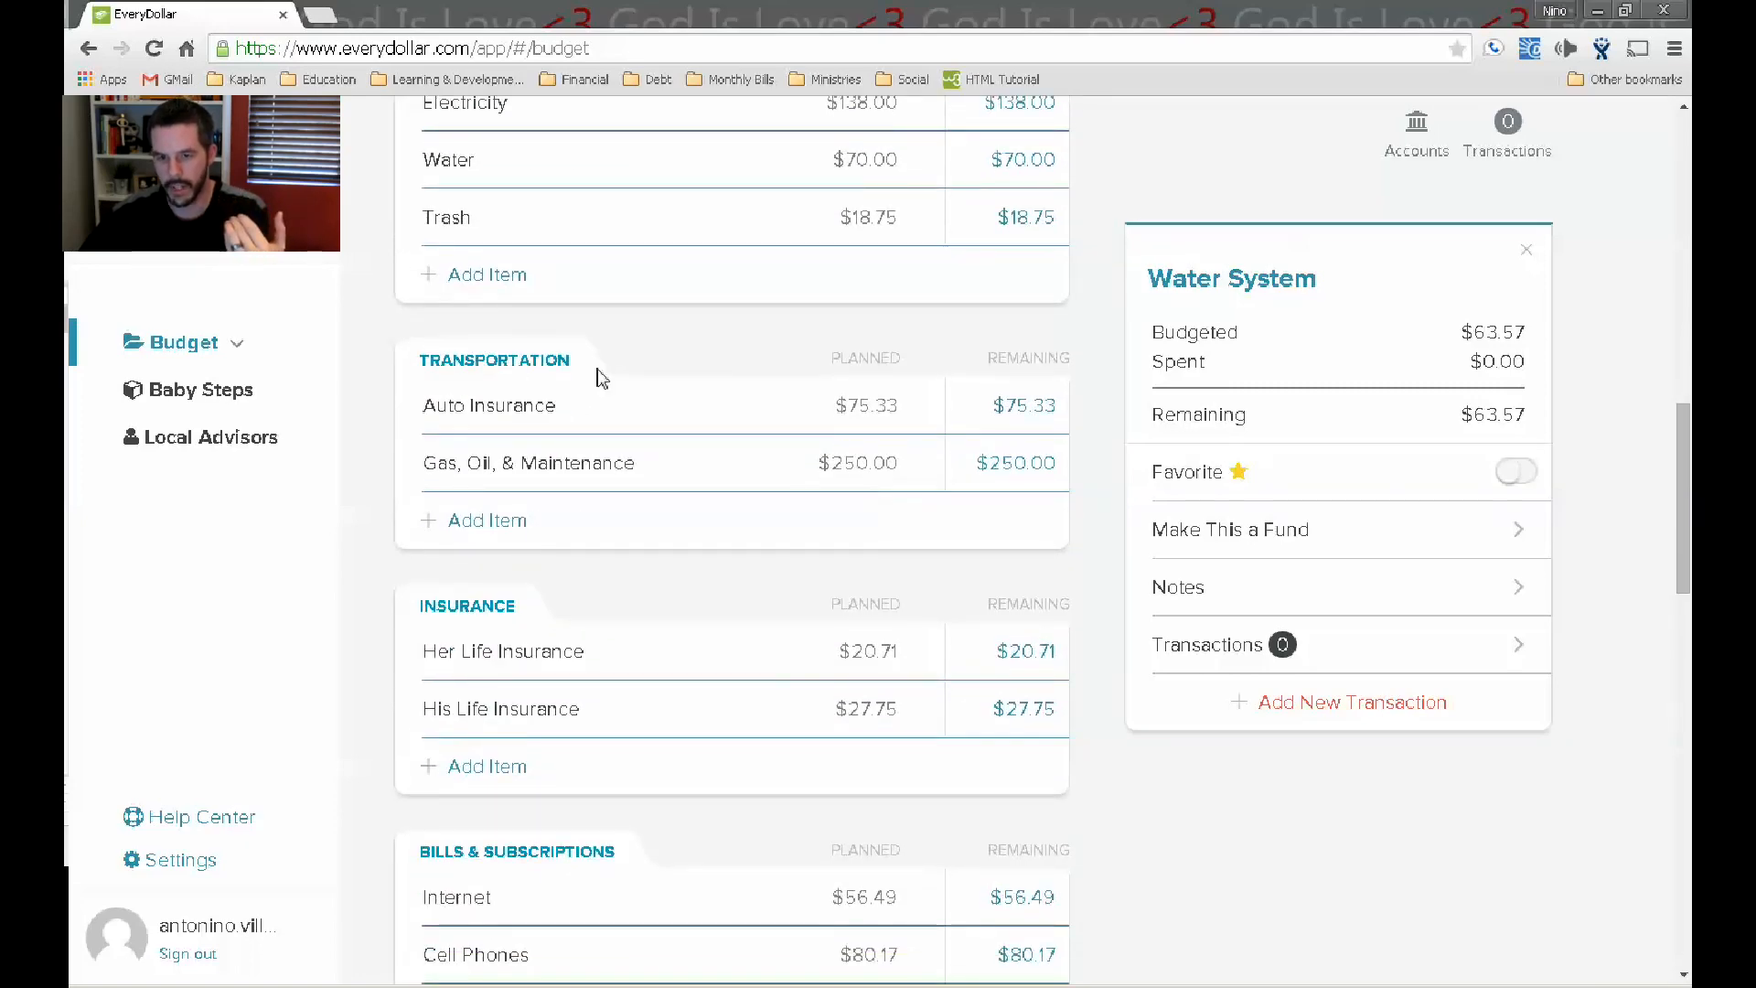
# Review the planned amounts from Transportation and Insurance through Bills & Subscriptions, Debt and Lifestyle to Month Specific | Misc.
pyautogui.scroll(-2, 535, 370)
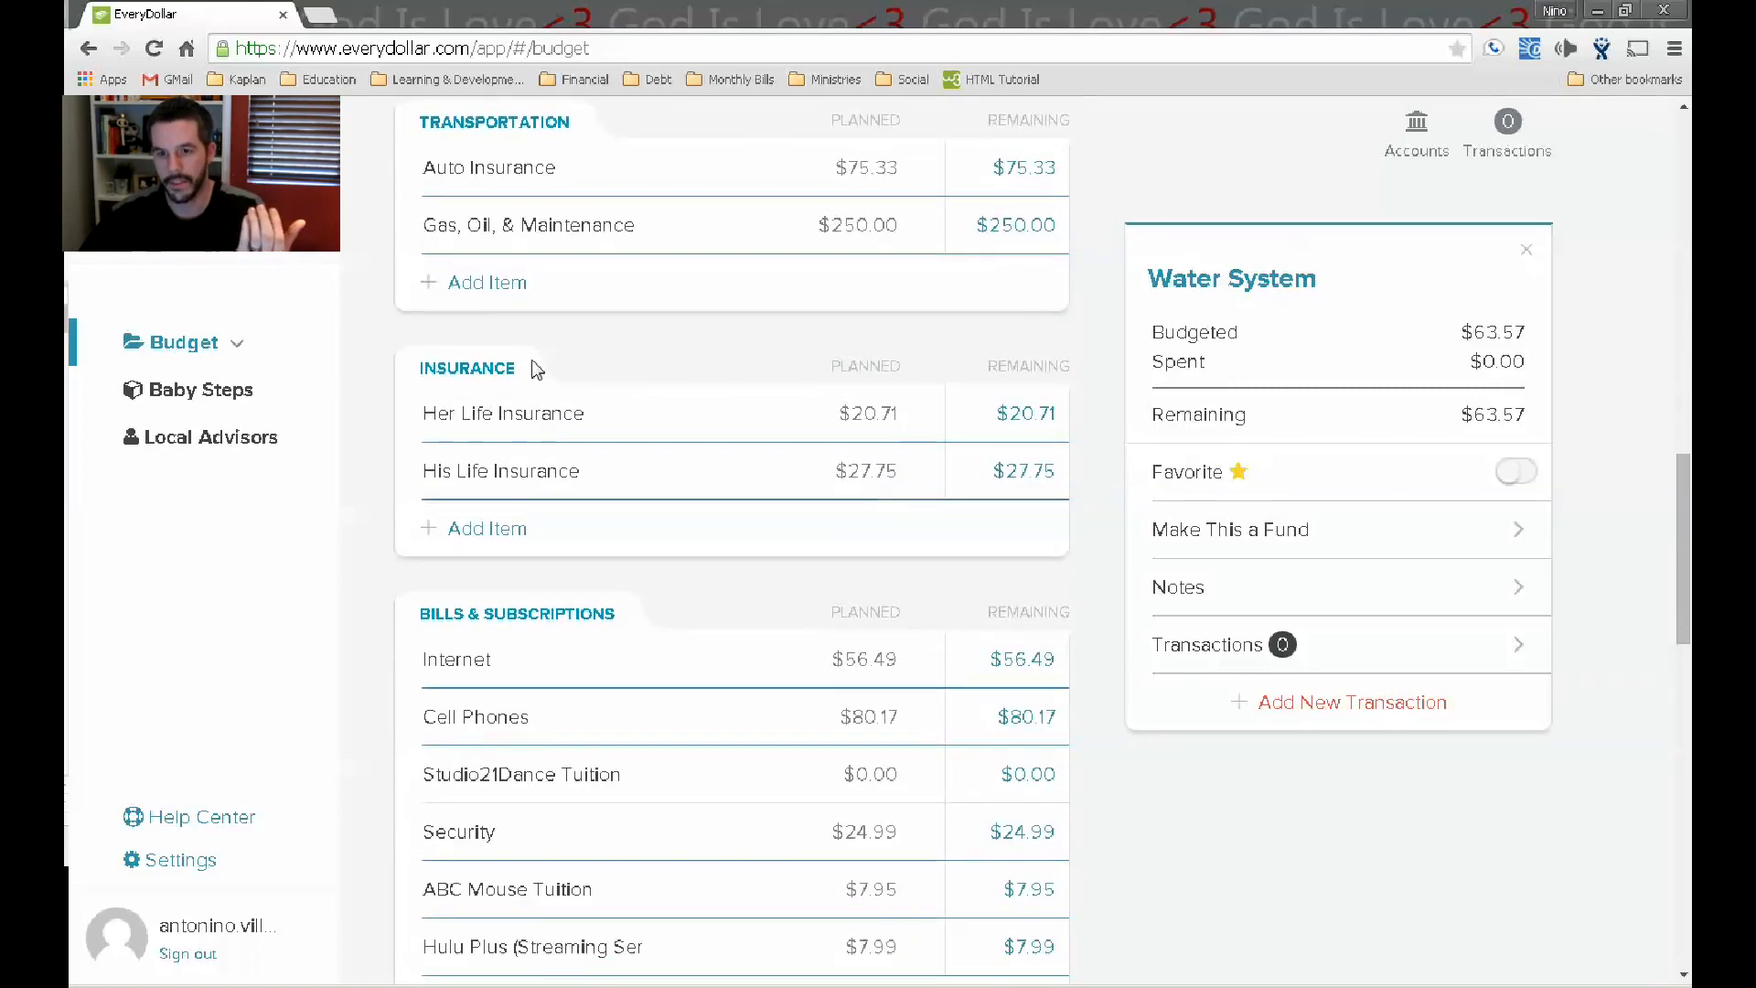
pyautogui.scroll(-2, 537, 366)
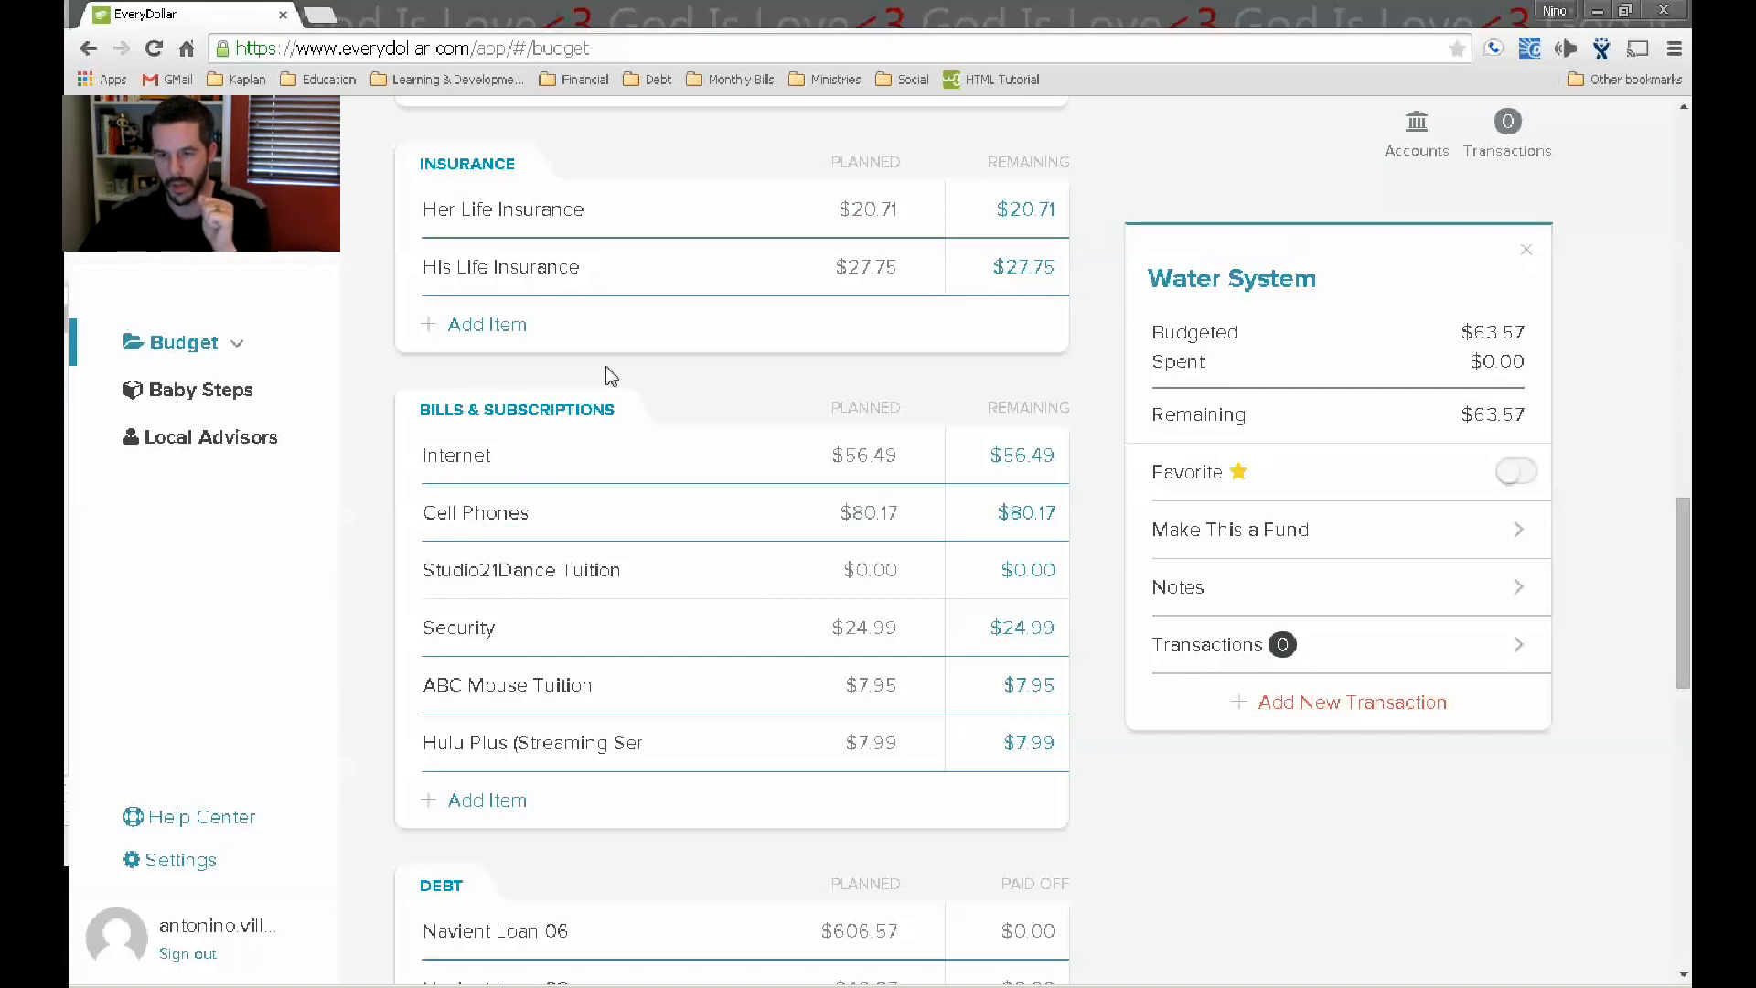
pyautogui.scroll(-3, 609, 376)
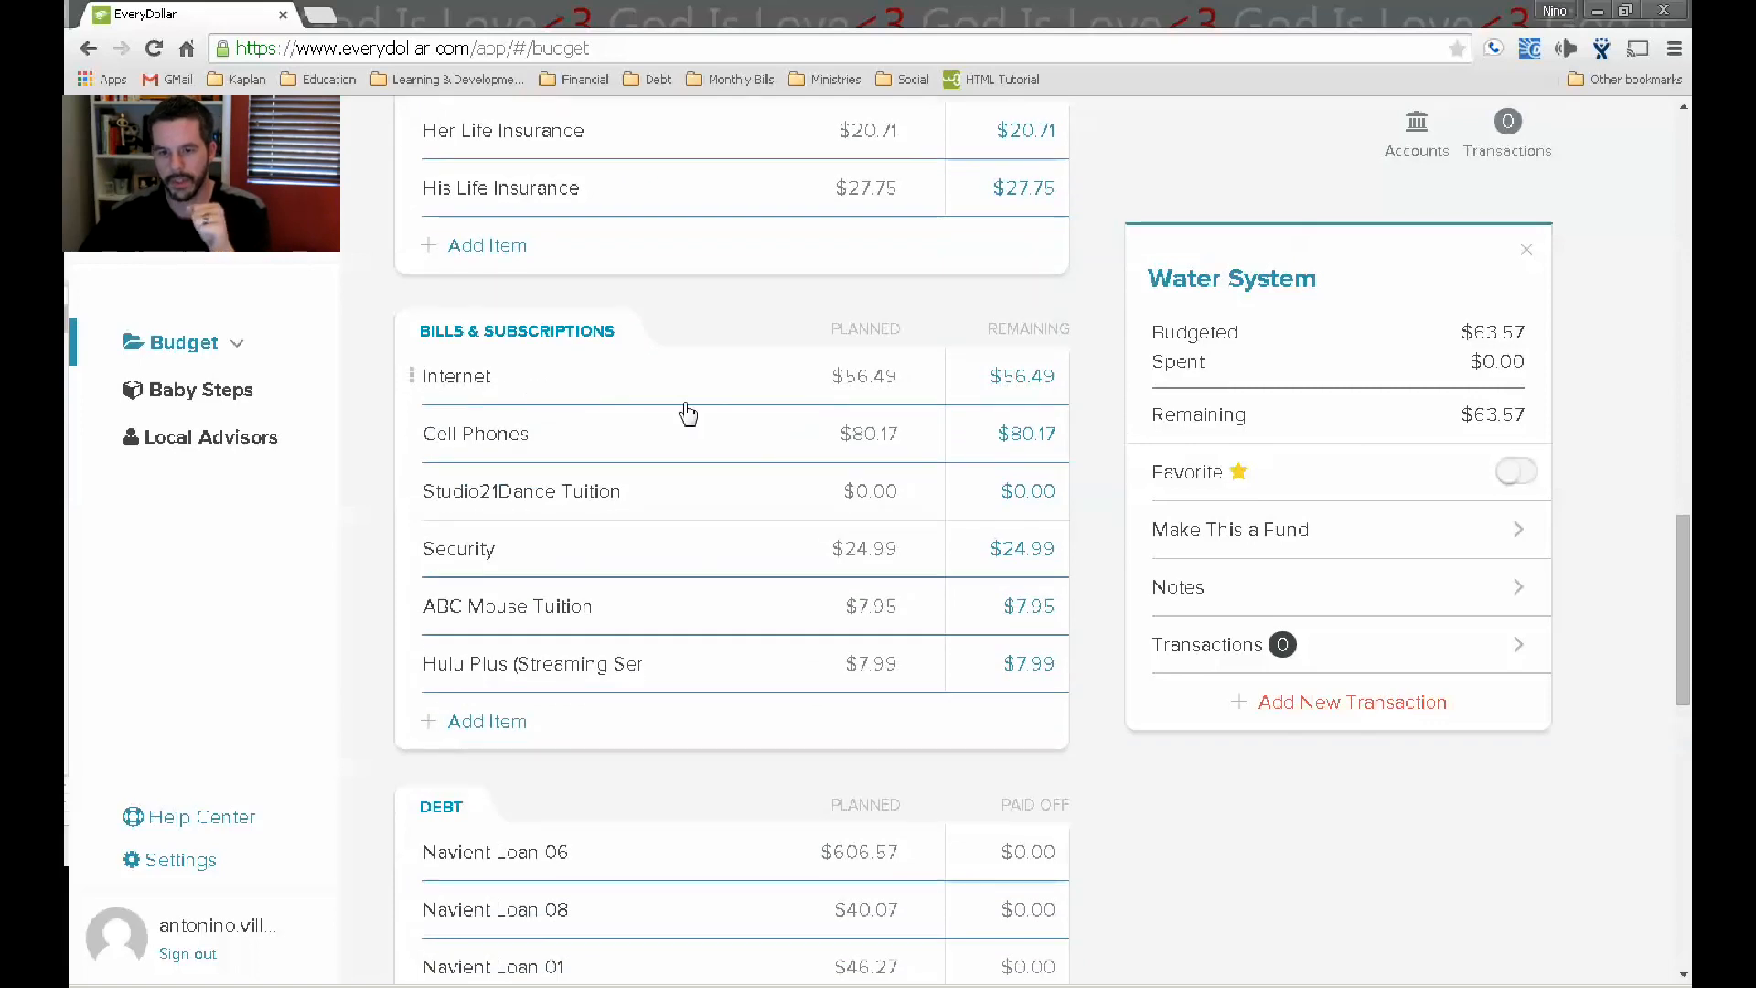
pyautogui.scroll(-3, 690, 414)
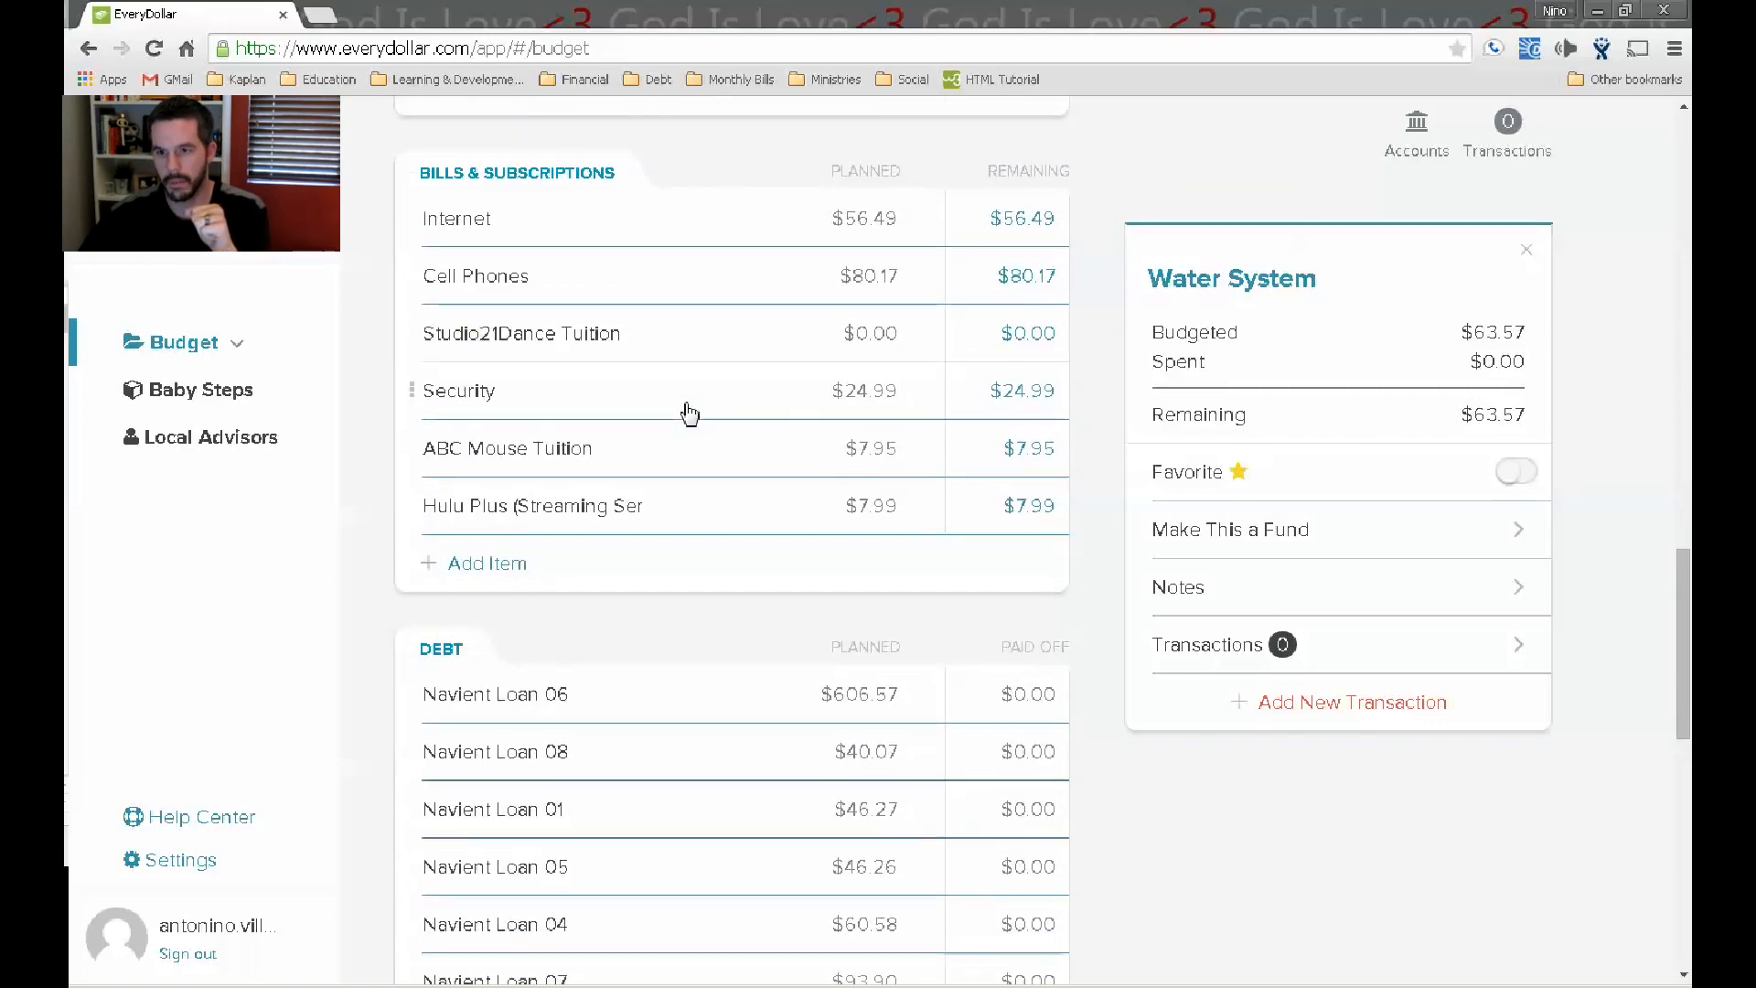
pyautogui.scroll(-1, 820, 497)
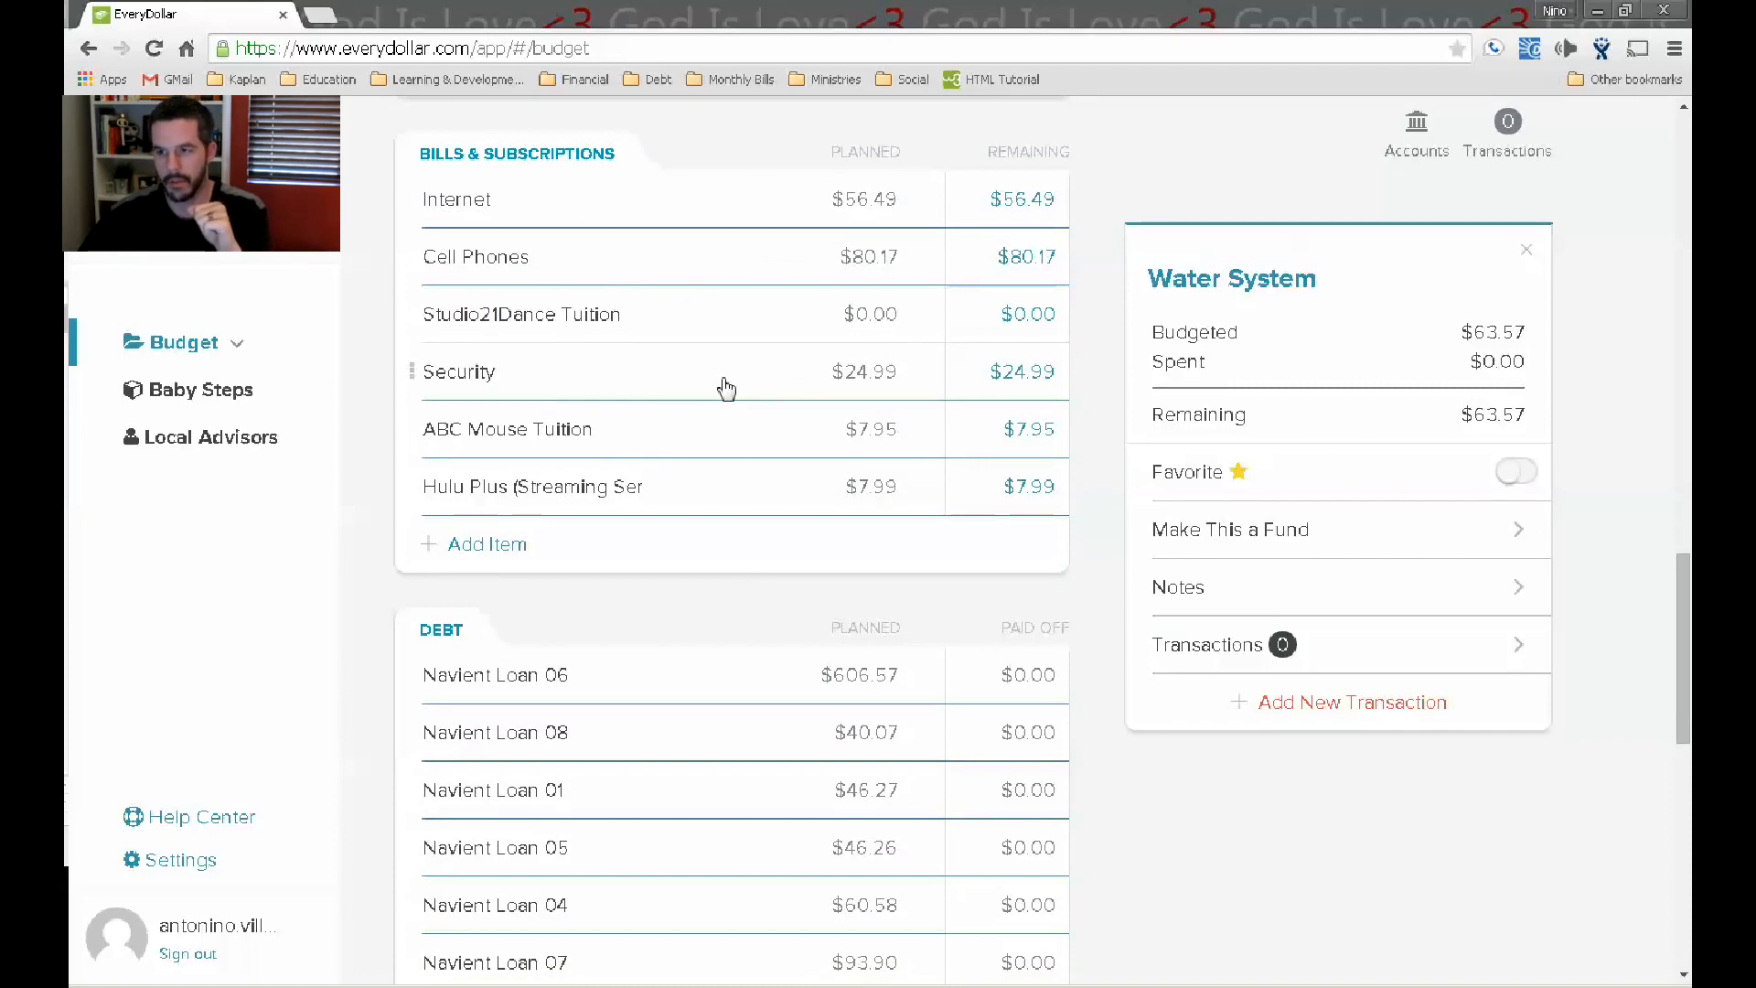
pyautogui.scroll(-3, 726, 389)
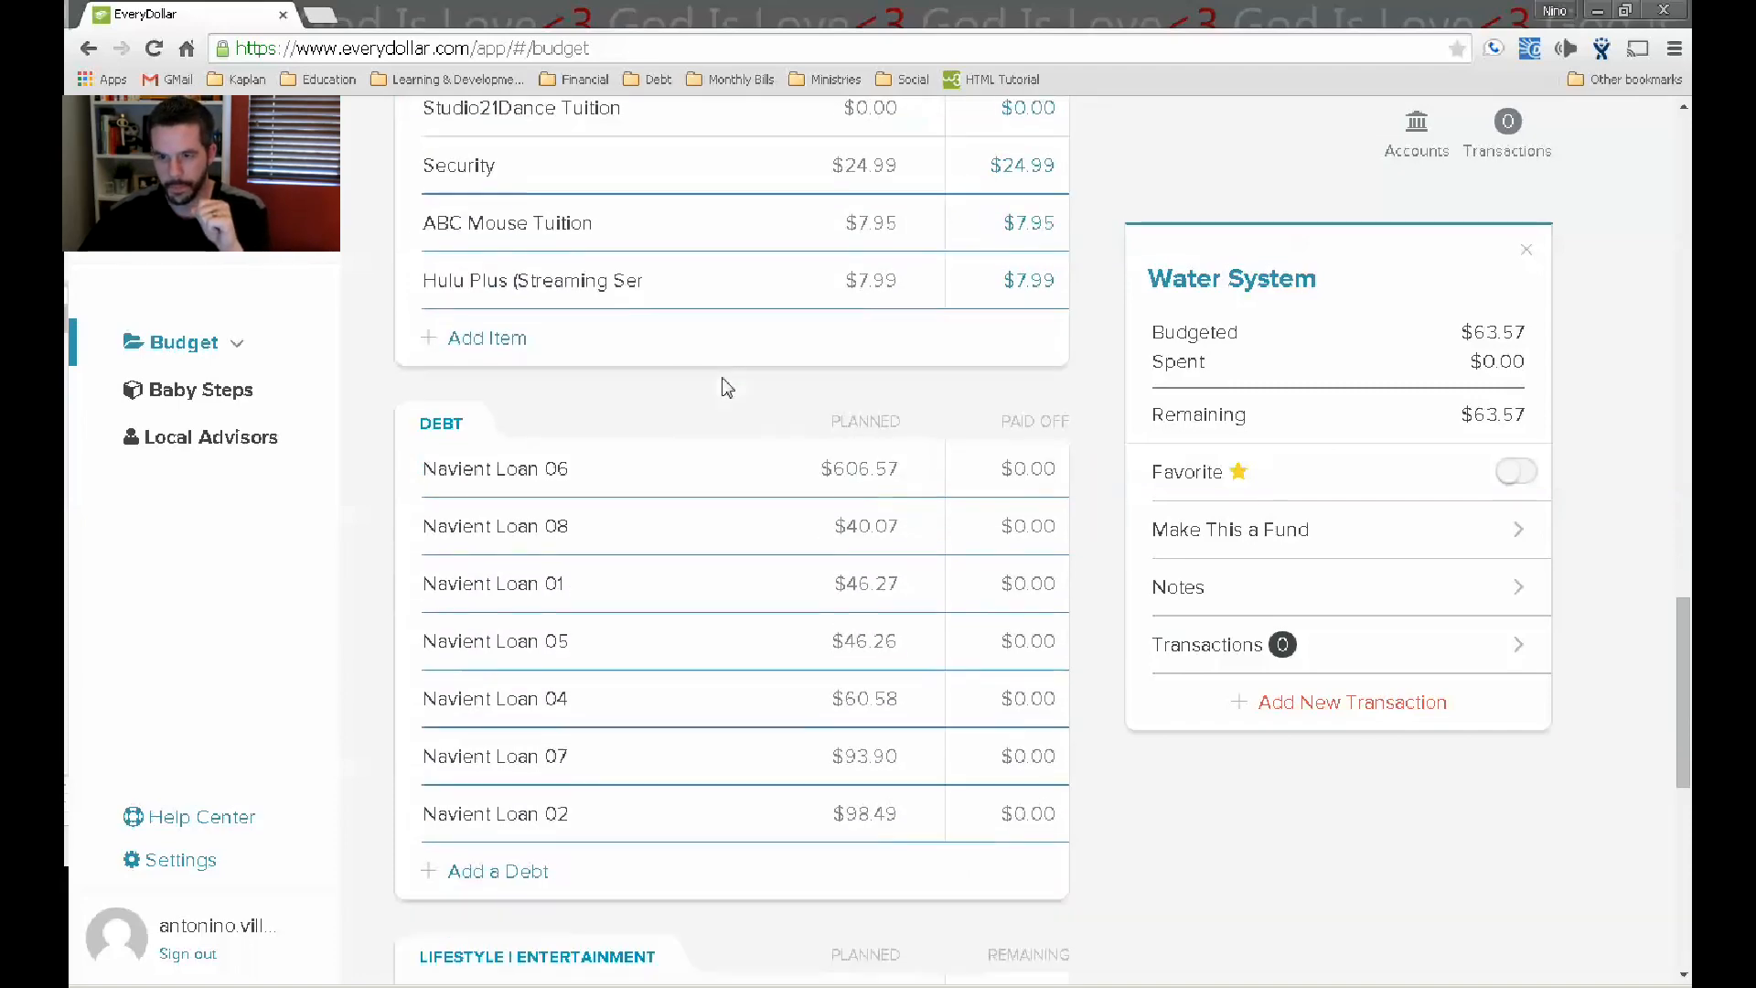
pyautogui.scroll(-5, 719, 391)
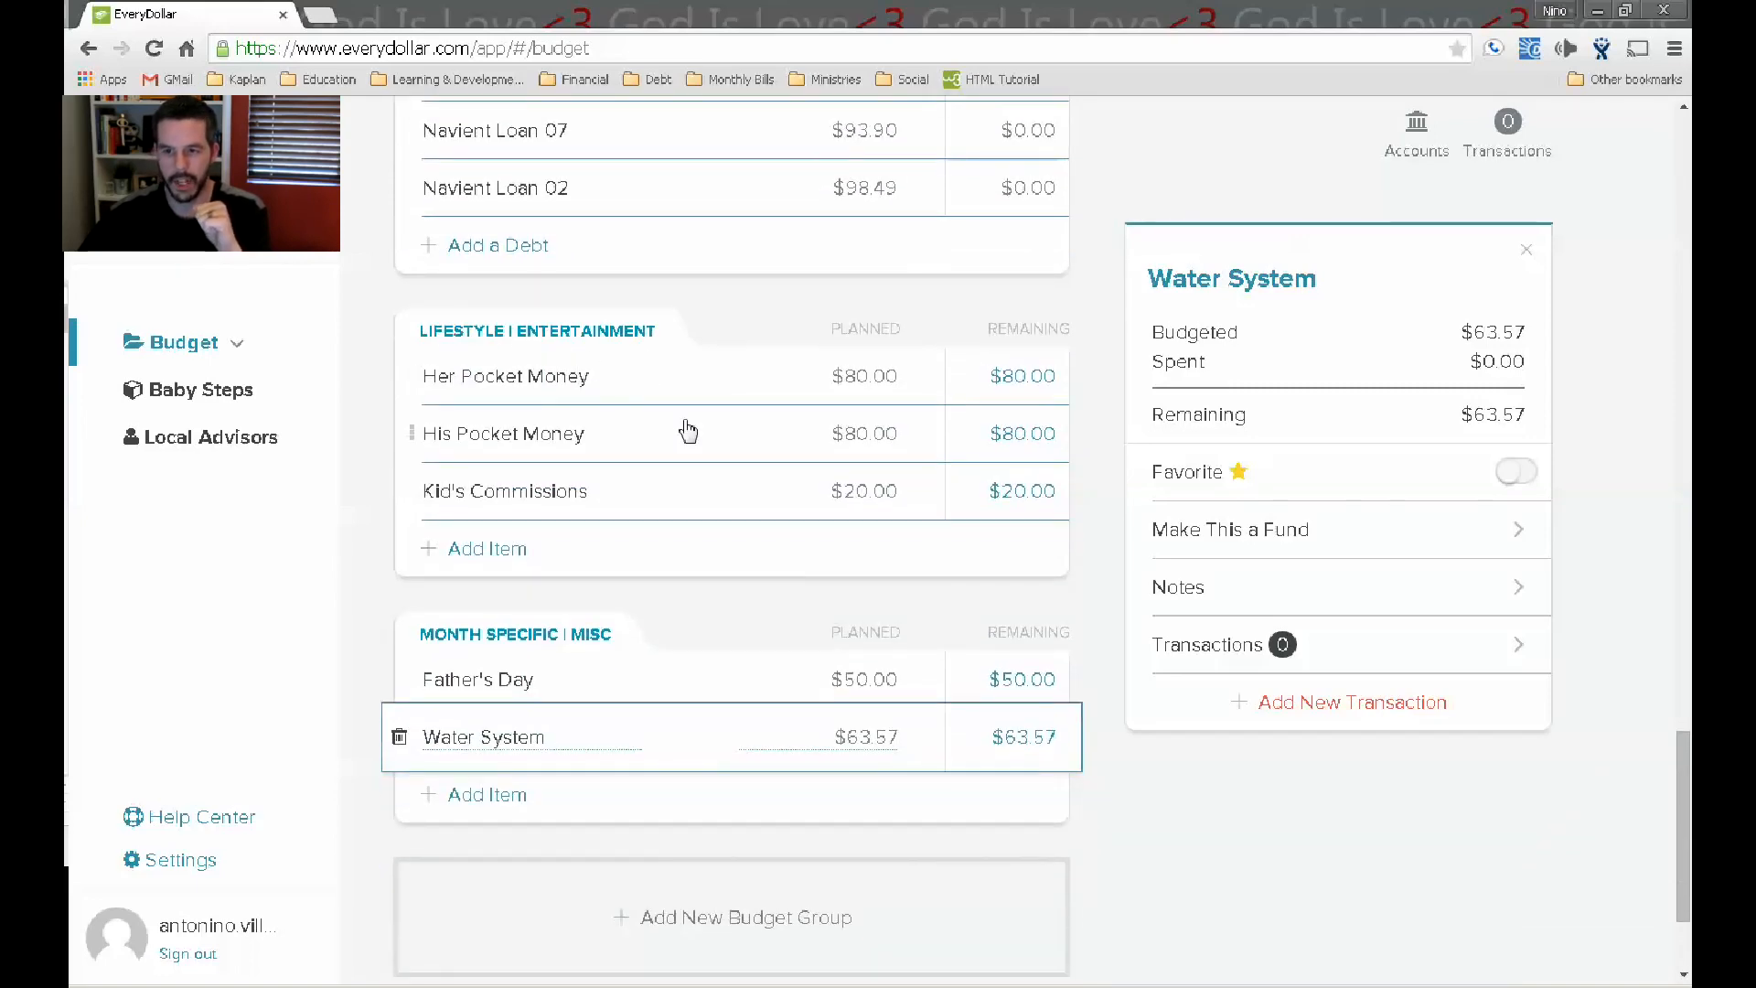
pyautogui.scroll(-2, 688, 432)
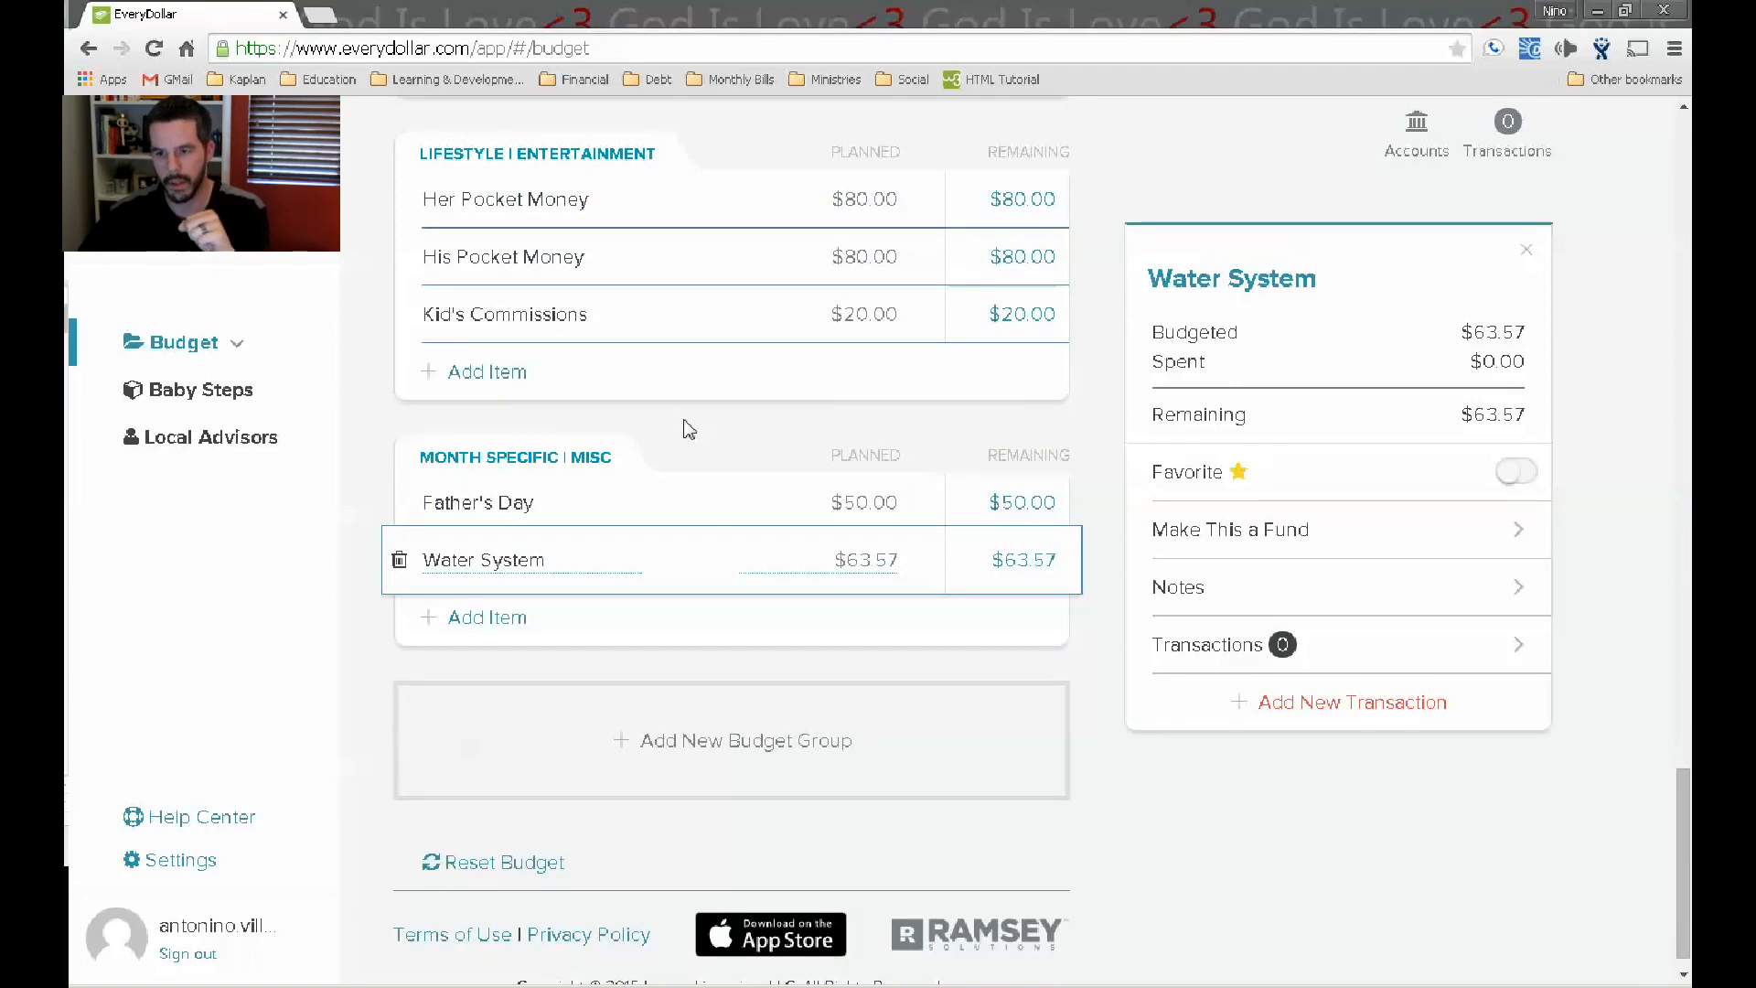
# Go back over the budget categories, examine the Food and Housing items, and return to the June income.
pyautogui.scroll(9, 689, 429)
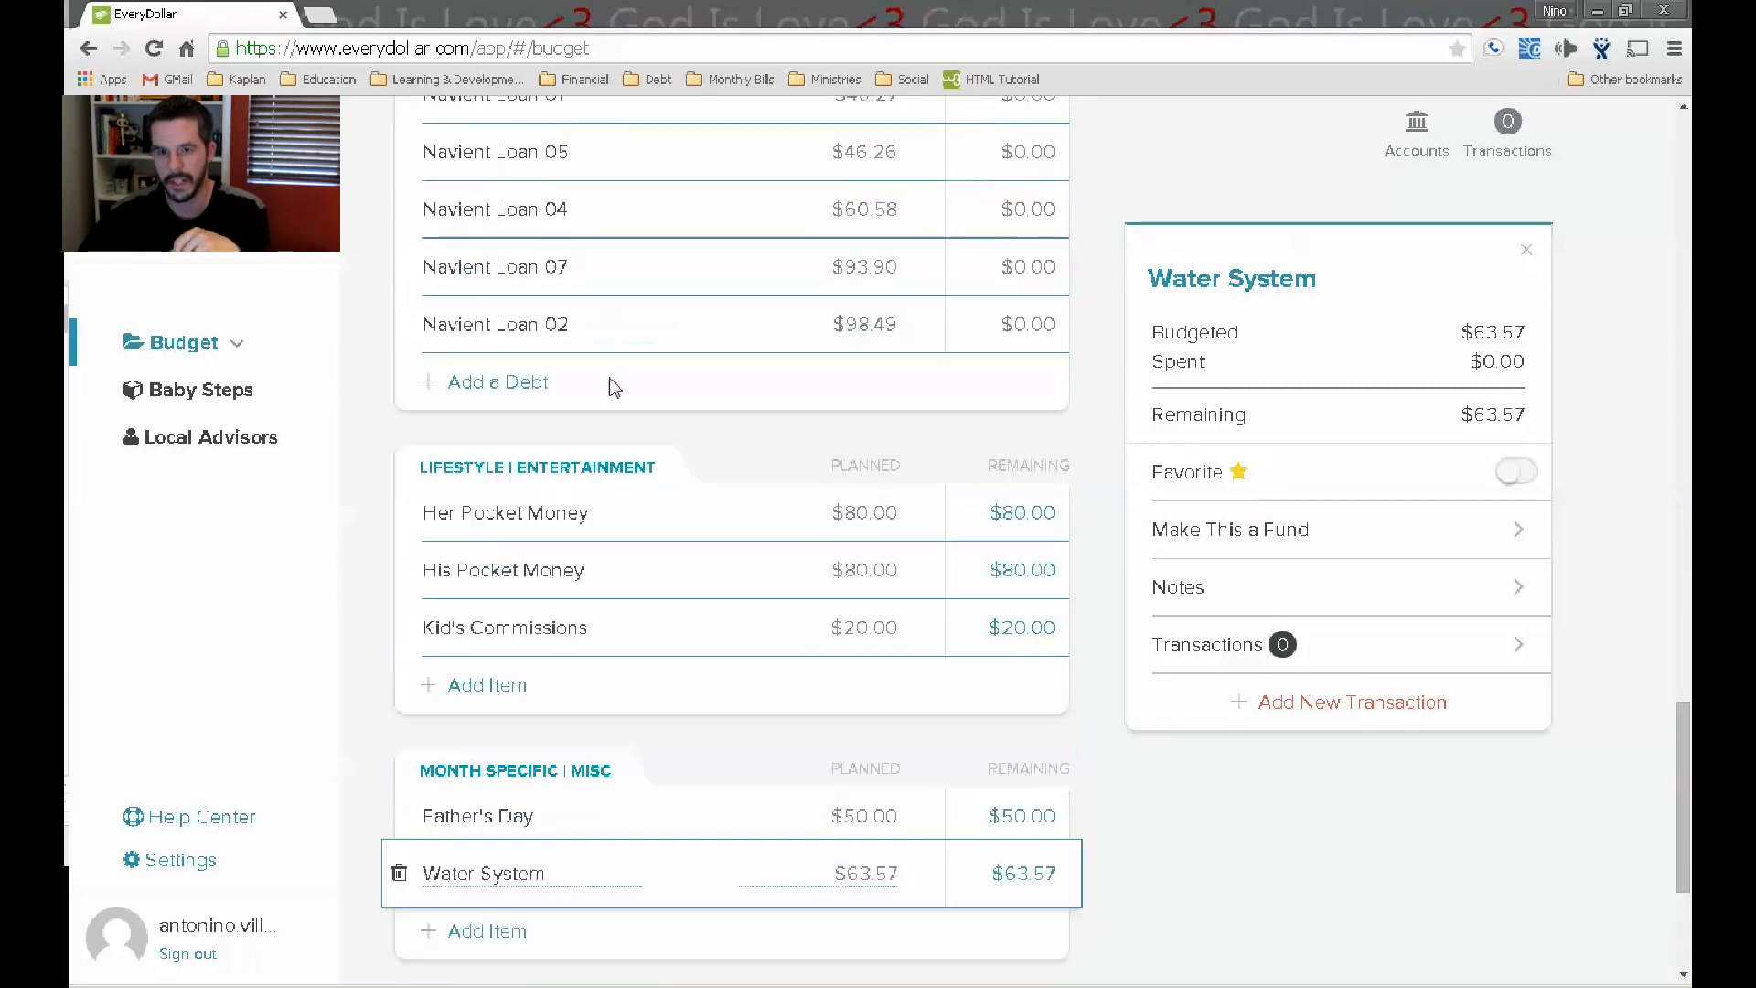
pyautogui.scroll(11, 643, 422)
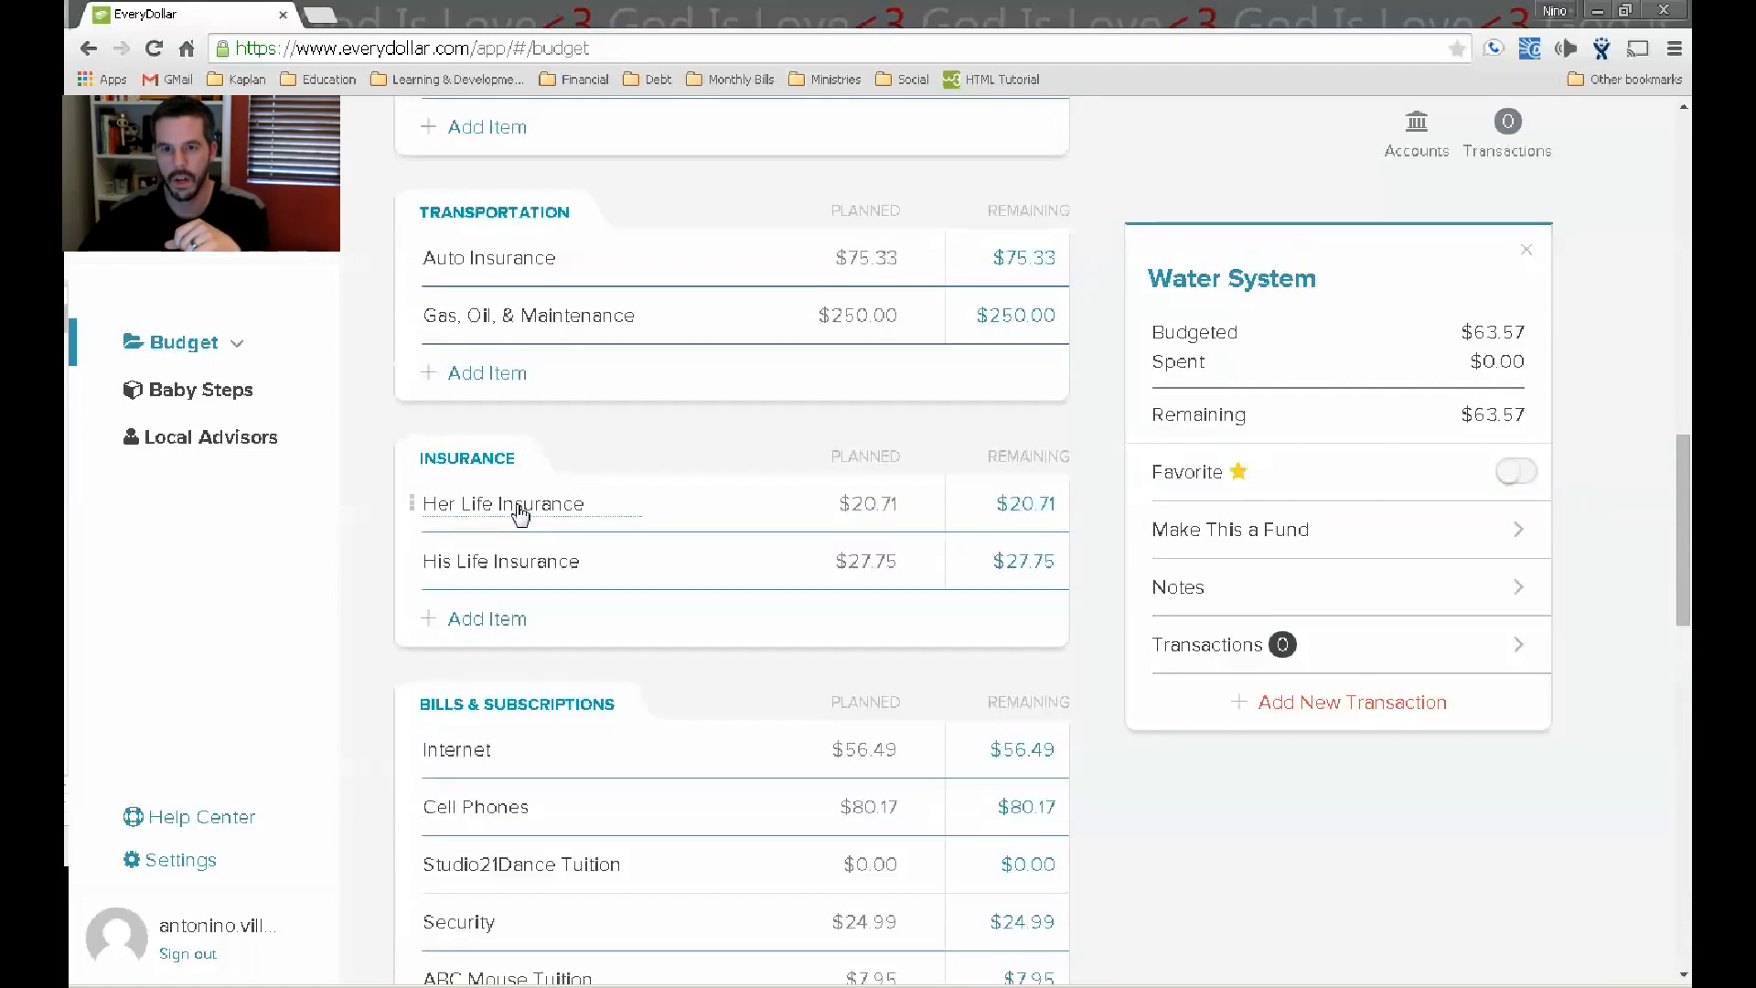
pyautogui.scroll(6, 520, 514)
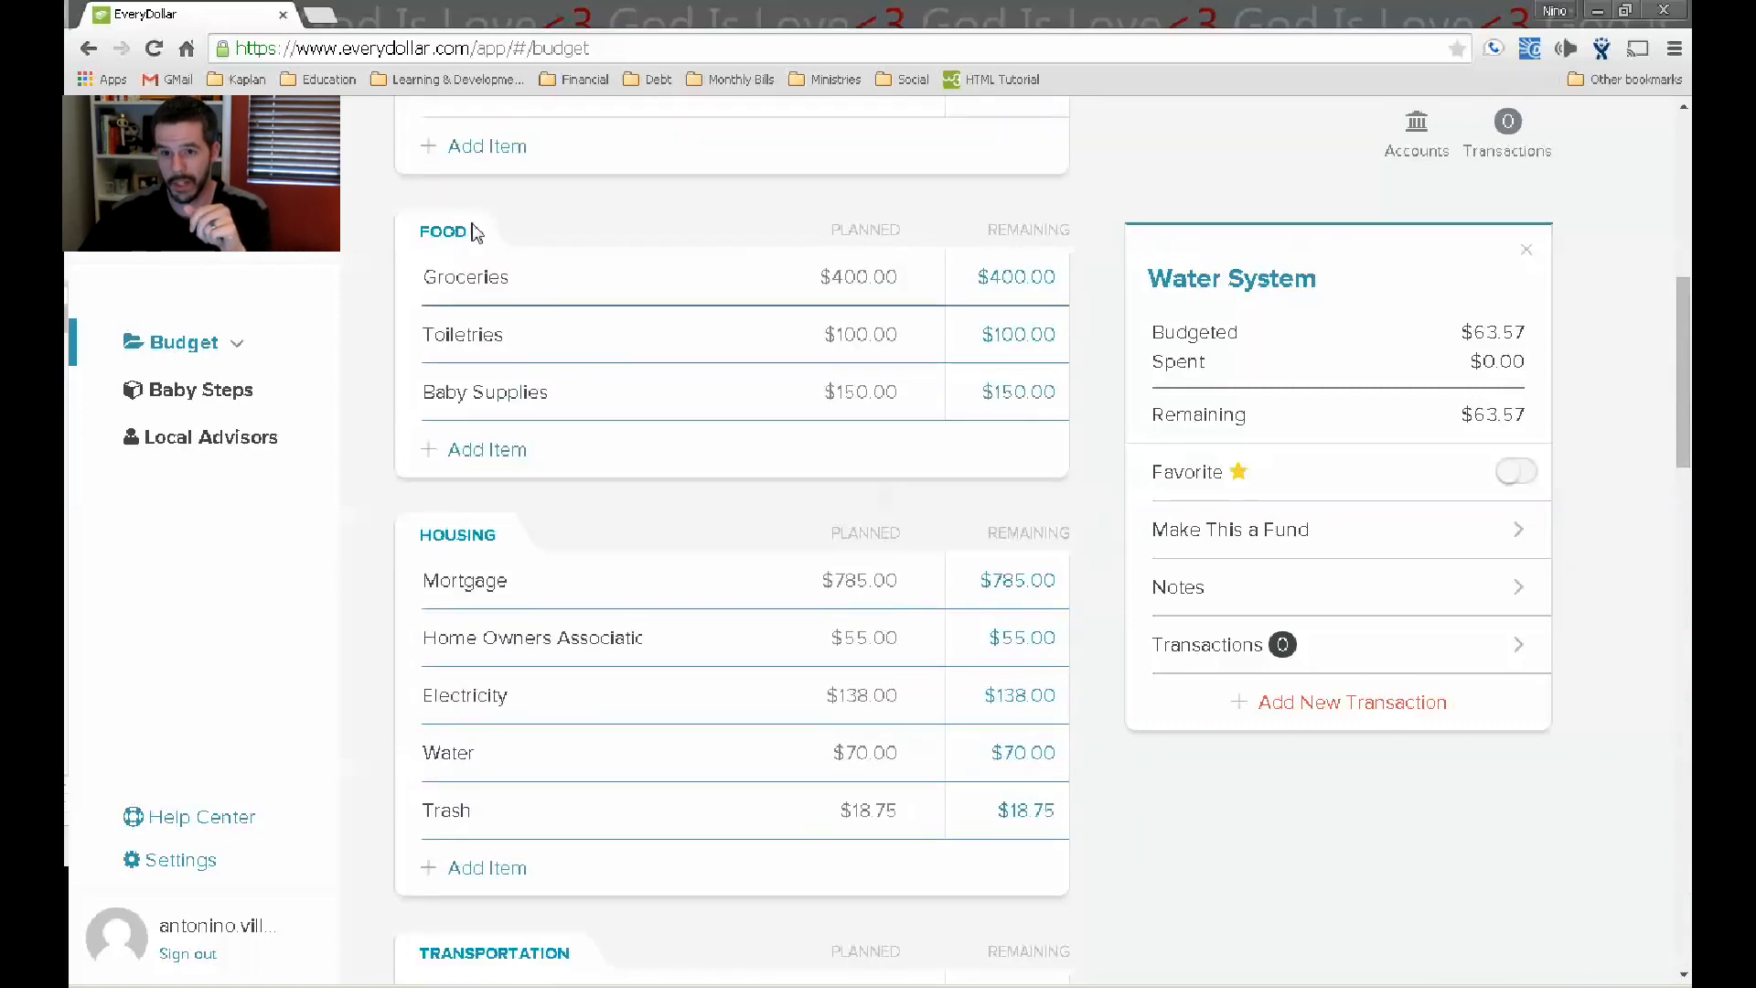
pyautogui.moveTo(398, 228); pyautogui.dragTo(374, 529)
pyautogui.click(392, 464)
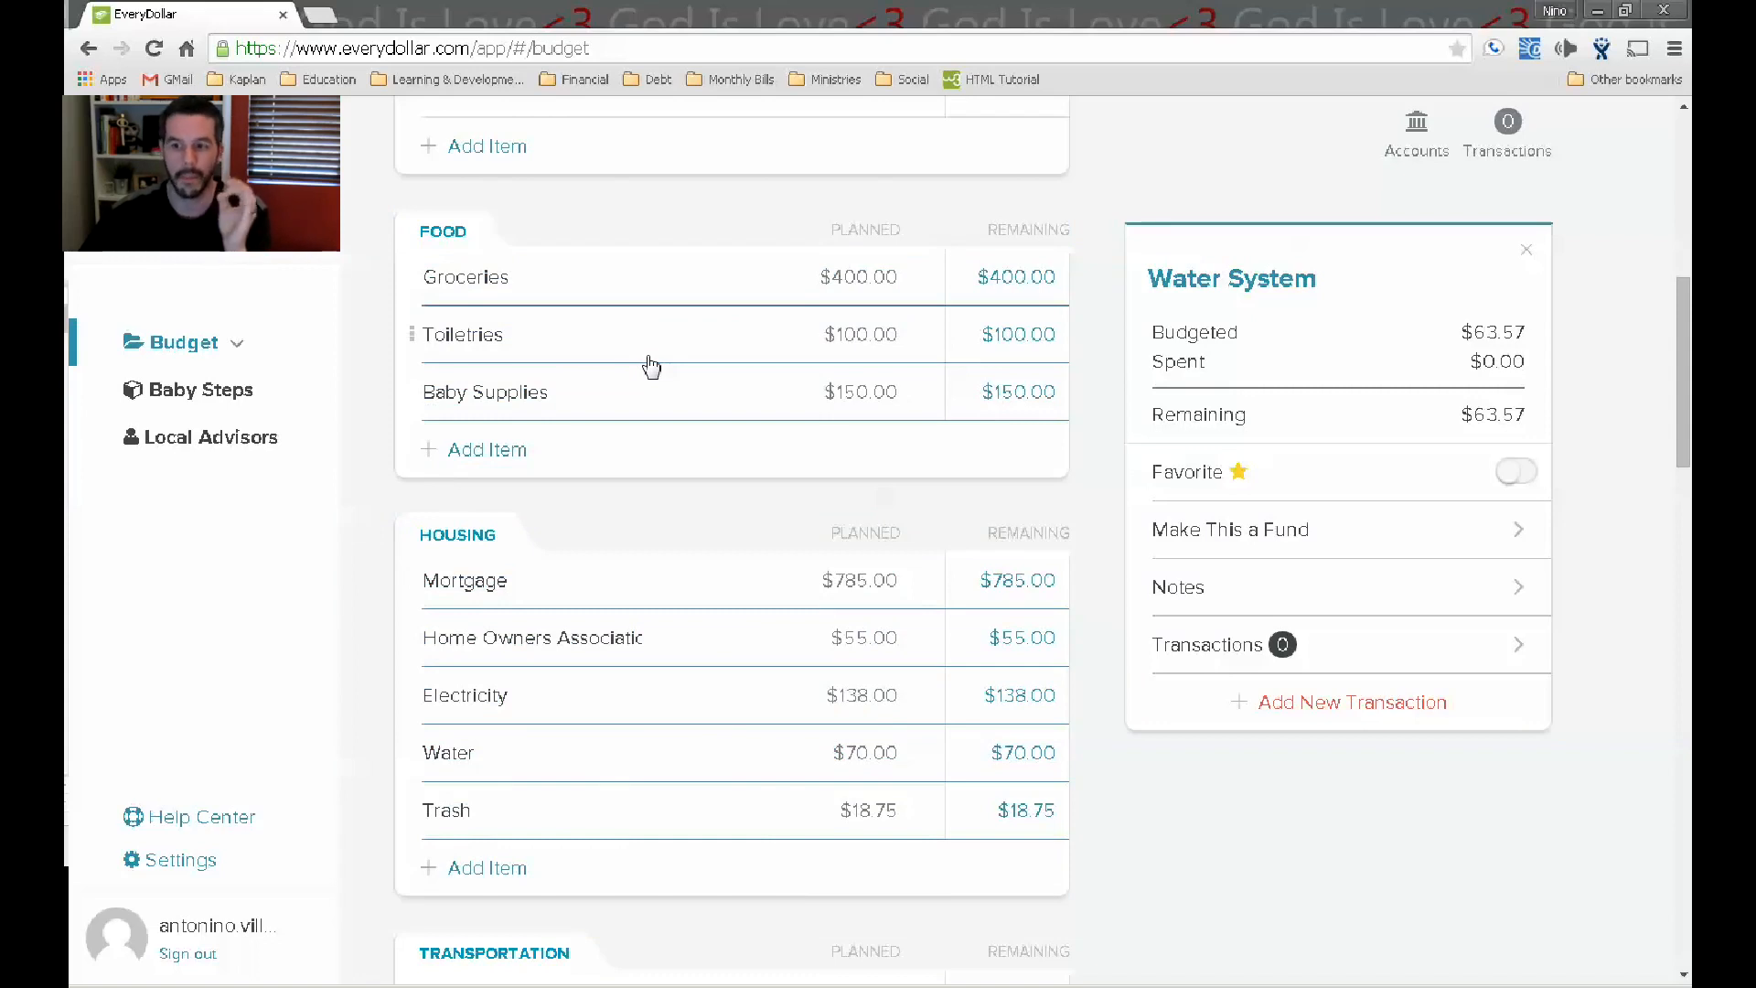
pyautogui.scroll(-1, 652, 366)
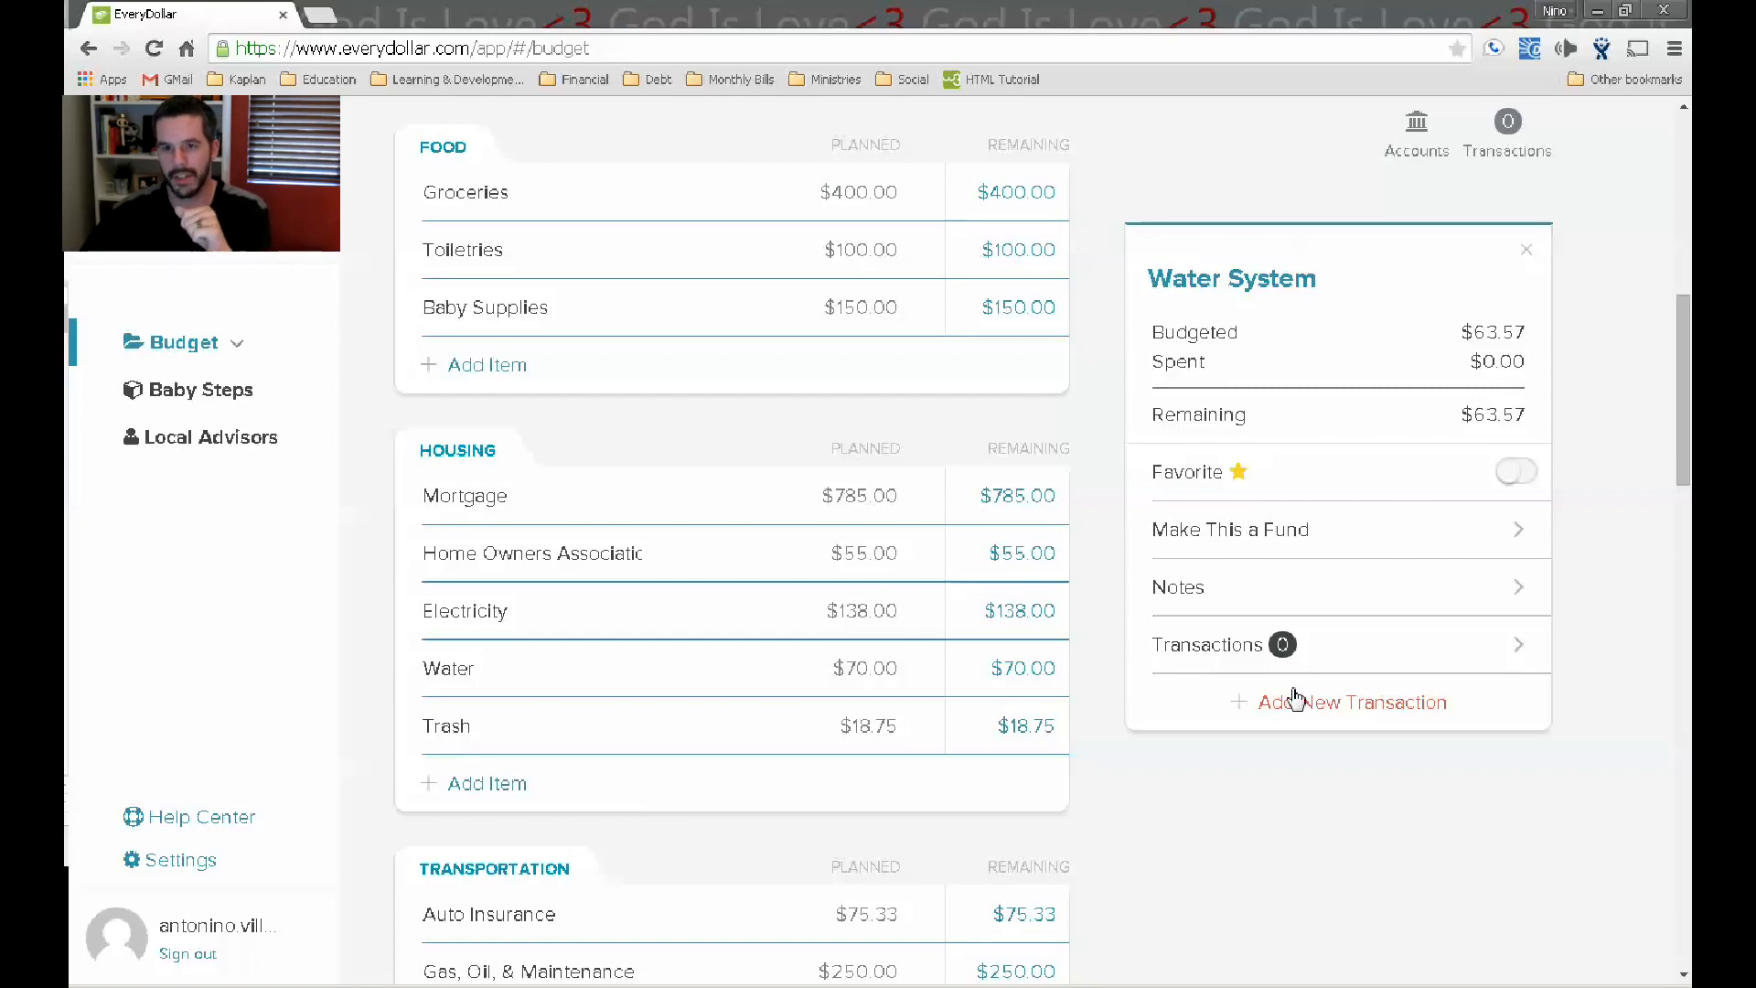
pyautogui.scroll(8, 832, 450)
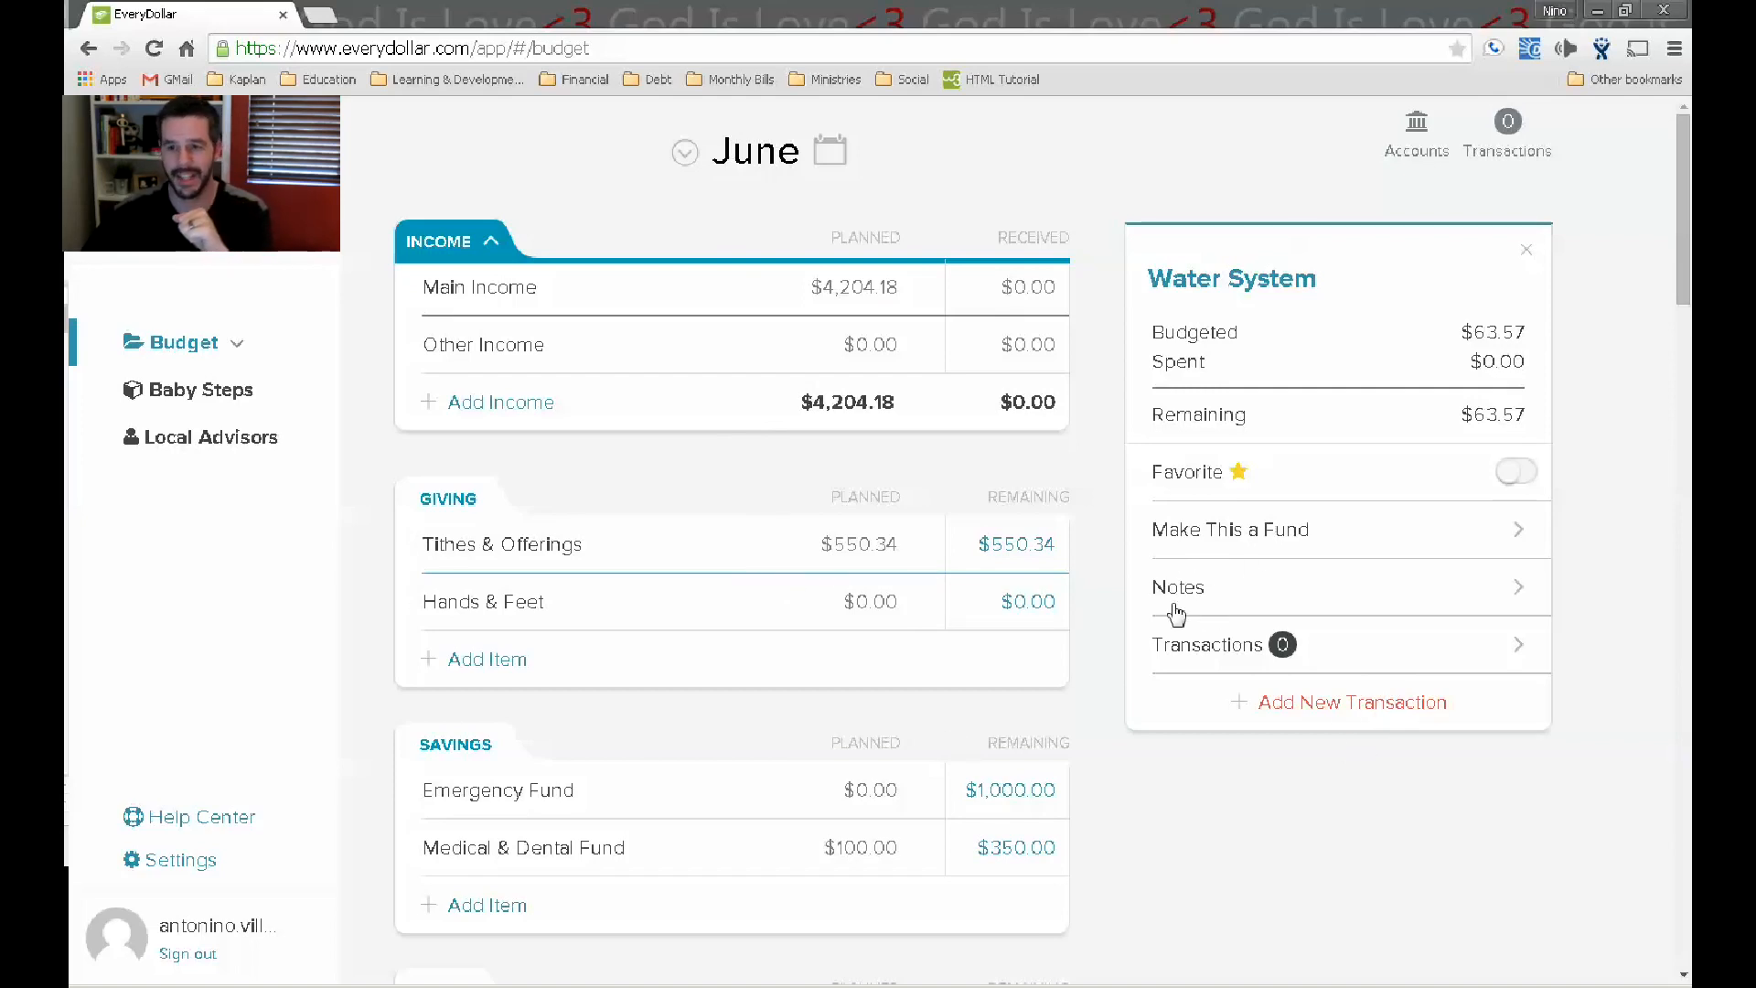
# Switch to the family budget spreadsheet in Google Sheets, enlarge the page zoom to 125%, and show the start of the June 2015 sheet.
pyautogui.moveTo(65, 18); pyautogui.dragTo(459, 24)
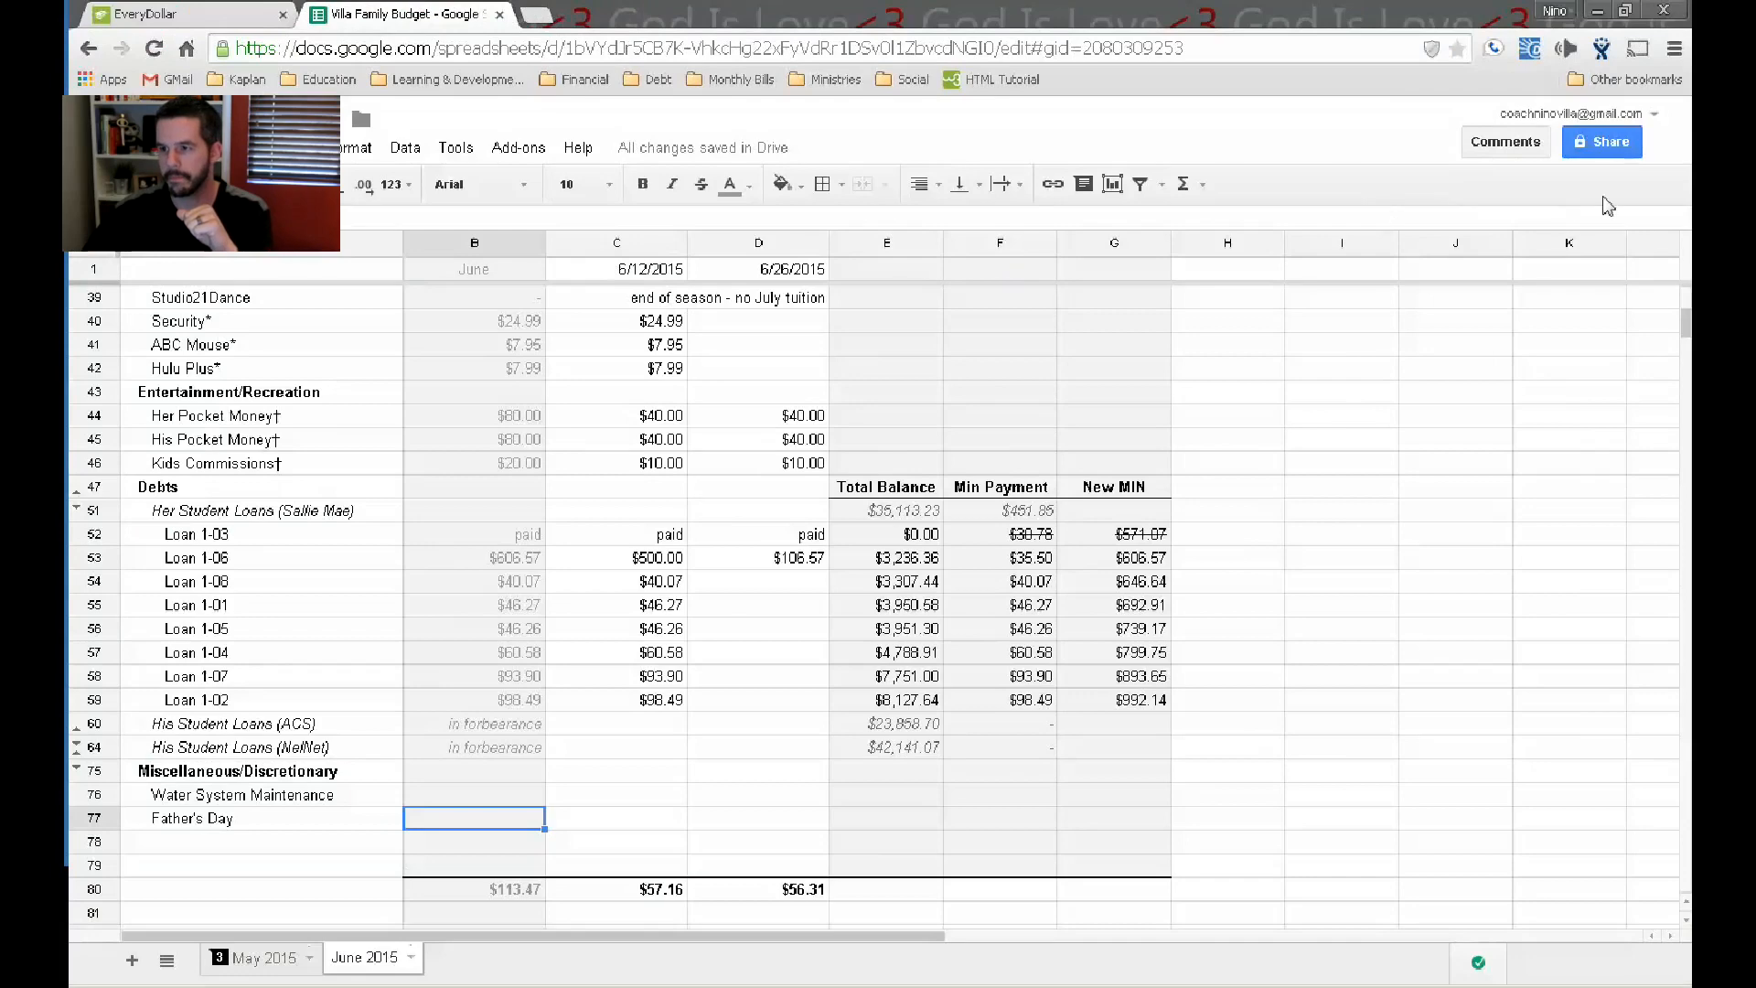
pyautogui.click(1674, 49)
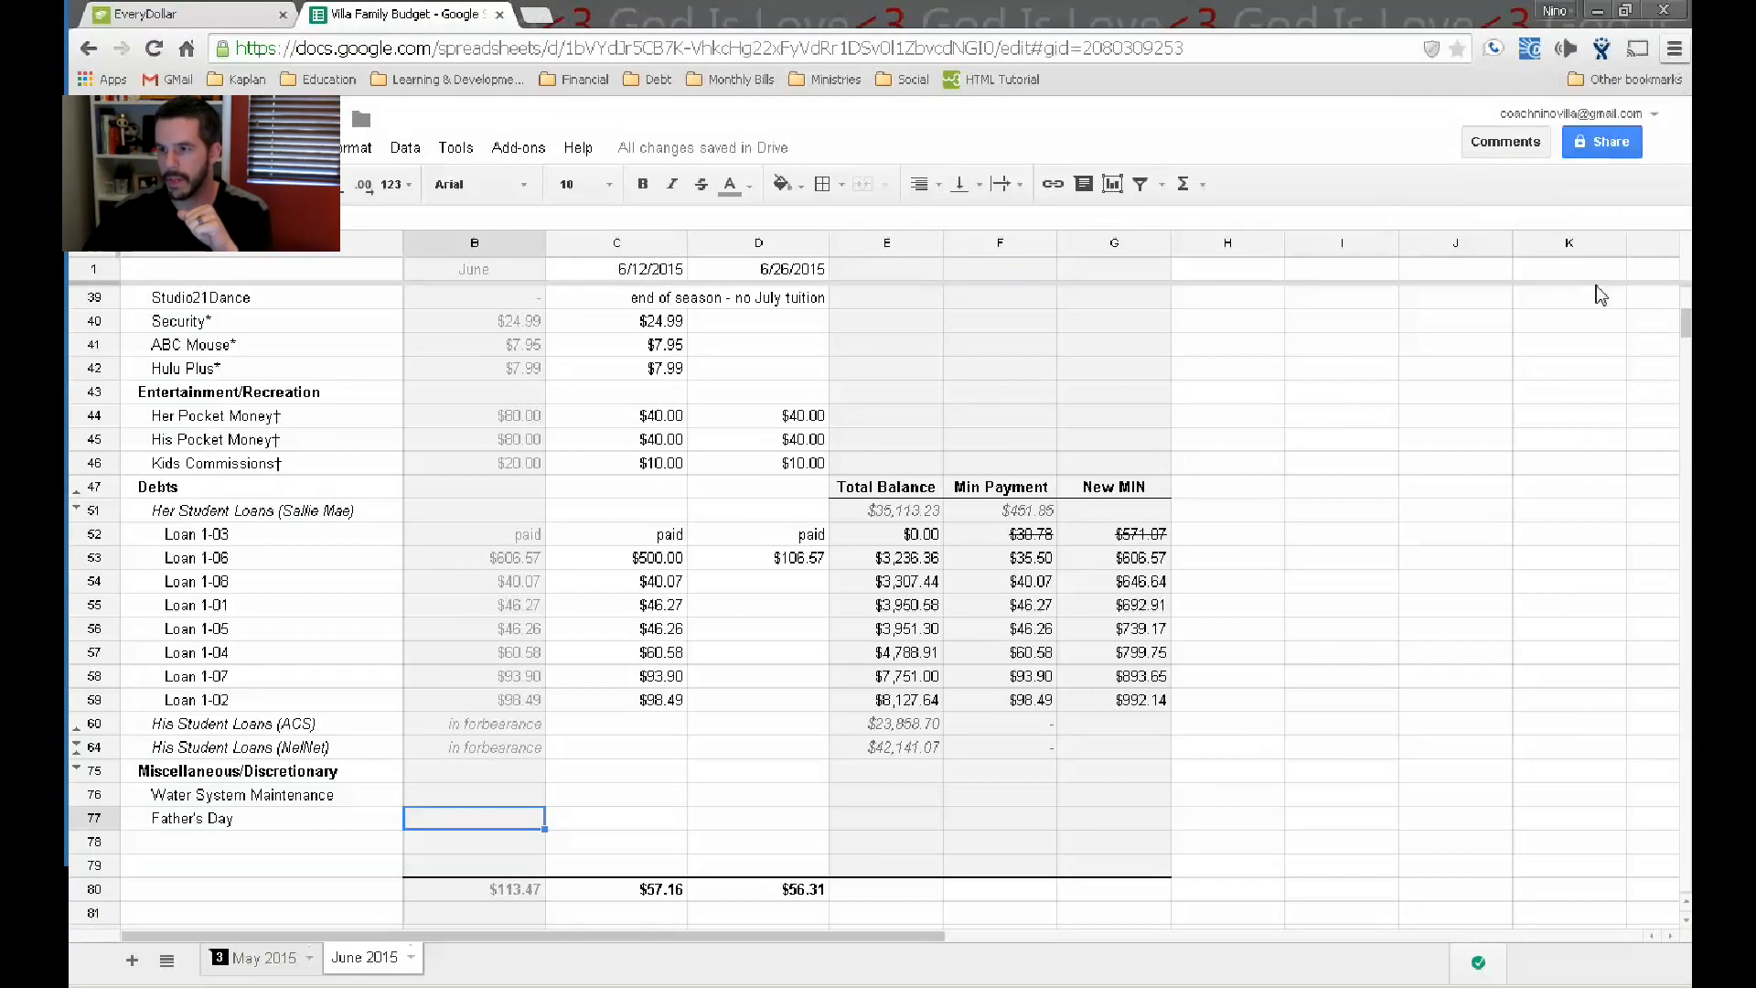
pyautogui.click(1607, 351)
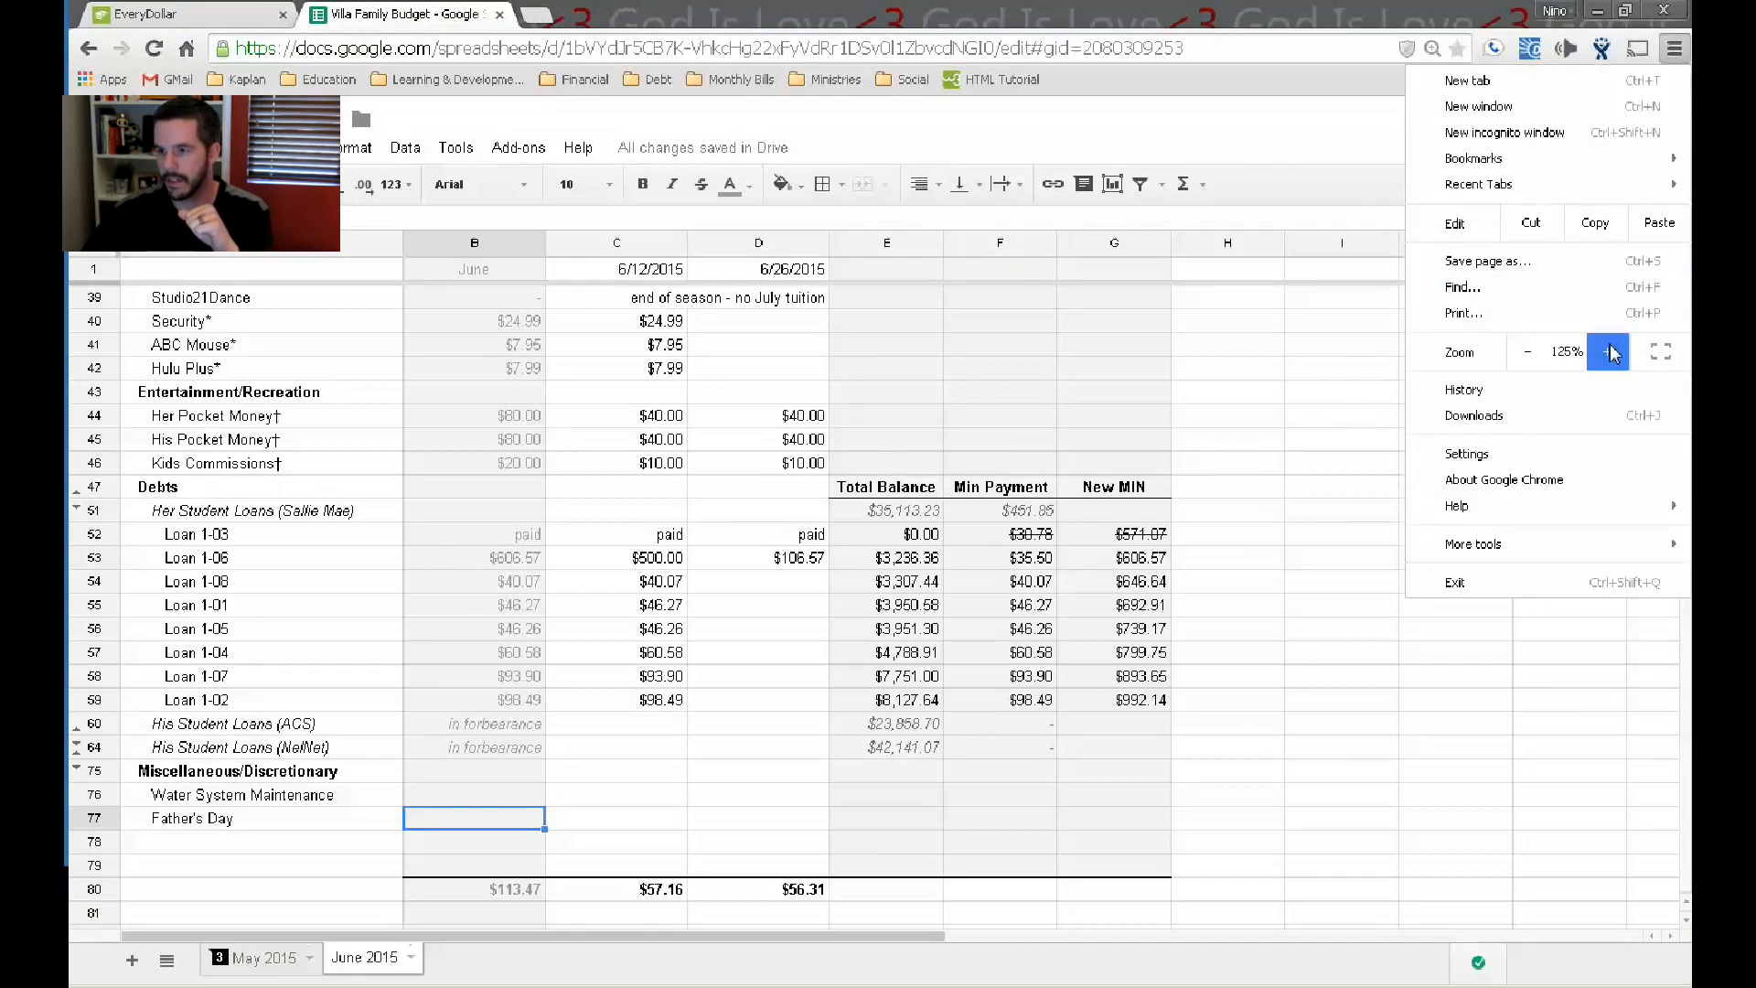
pyautogui.click(1607, 351)
pyautogui.click(498, 513)
pyautogui.scroll(12, 497, 513)
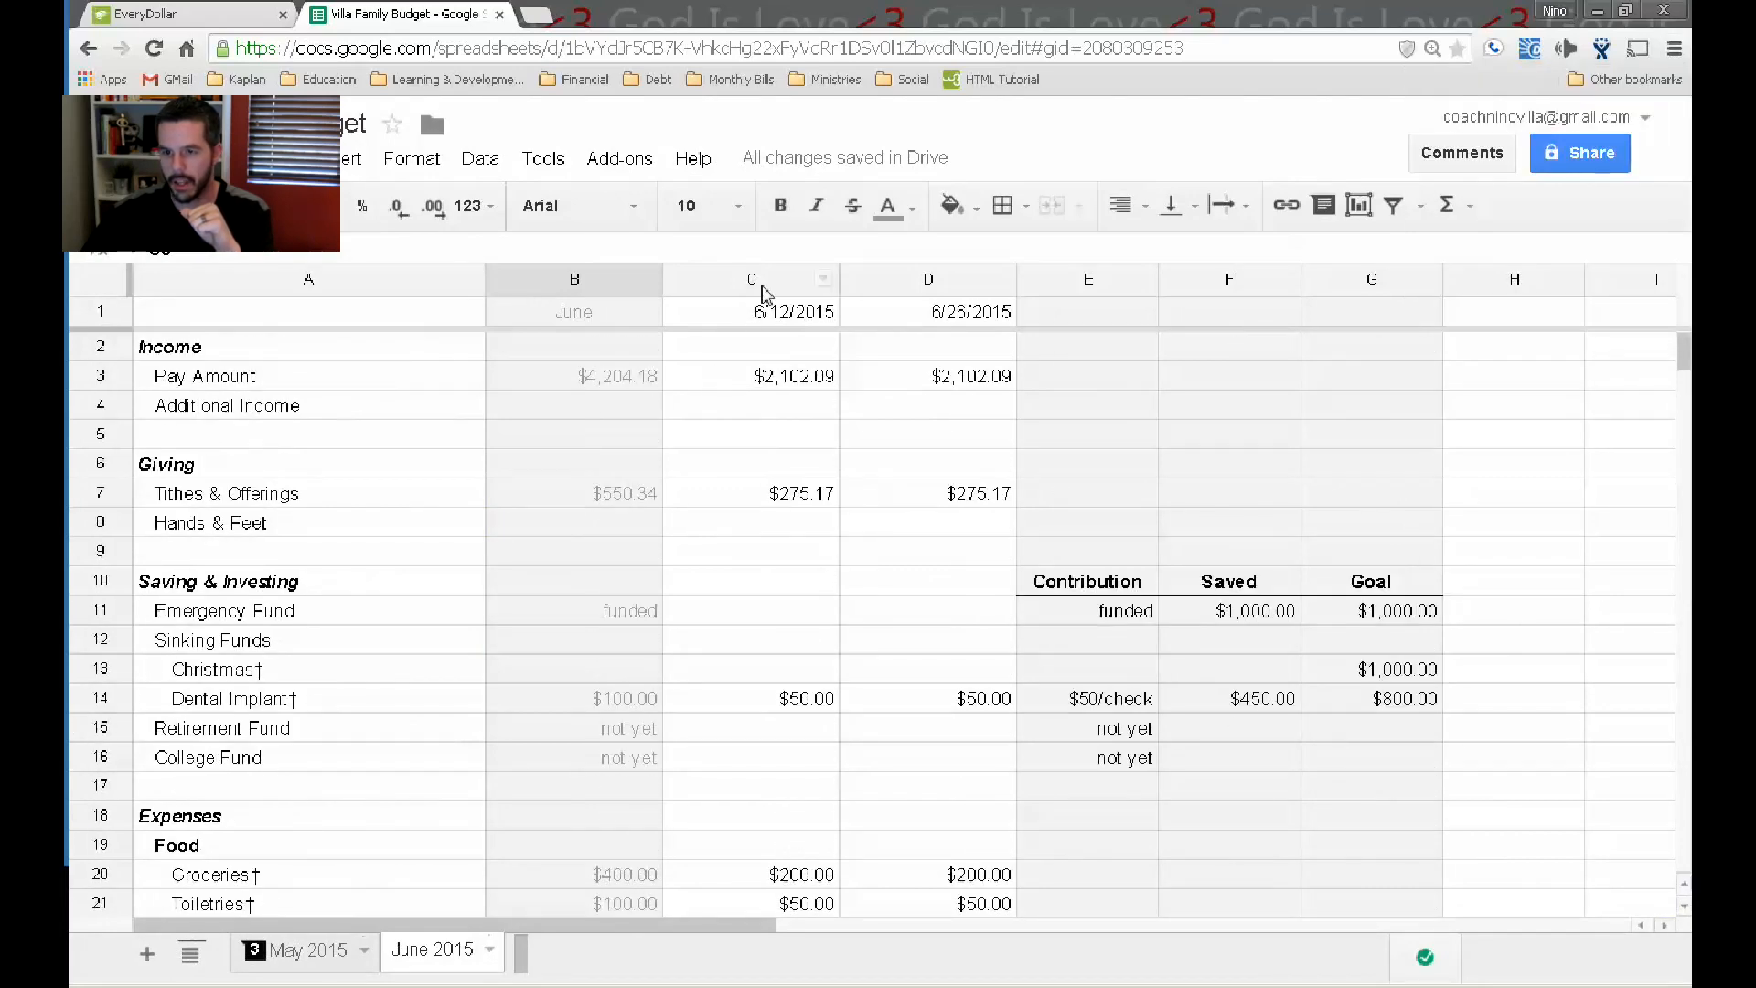
# Point out the 6/12/2015 and 6/26/2015 pay-date columns and select the 6/12/2015 date cell.
pyautogui.moveTo(766, 293); pyautogui.dragTo(902, 292)
pyautogui.click(765, 349)
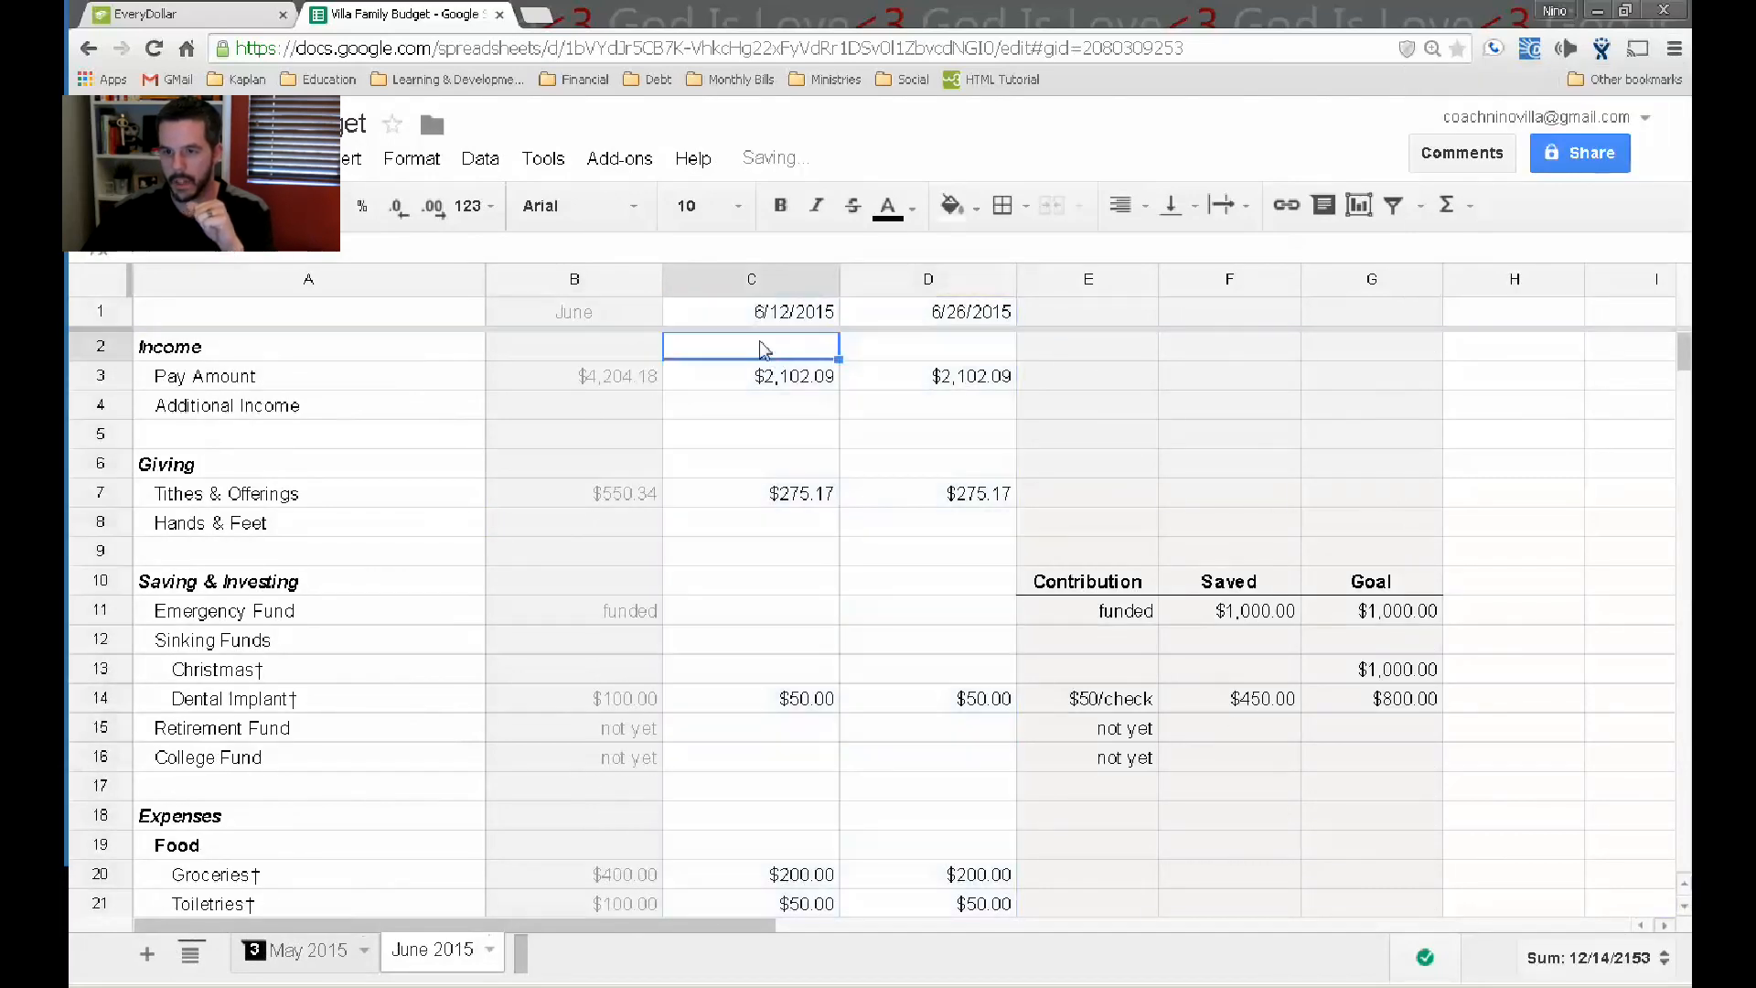
pyautogui.press('Up')
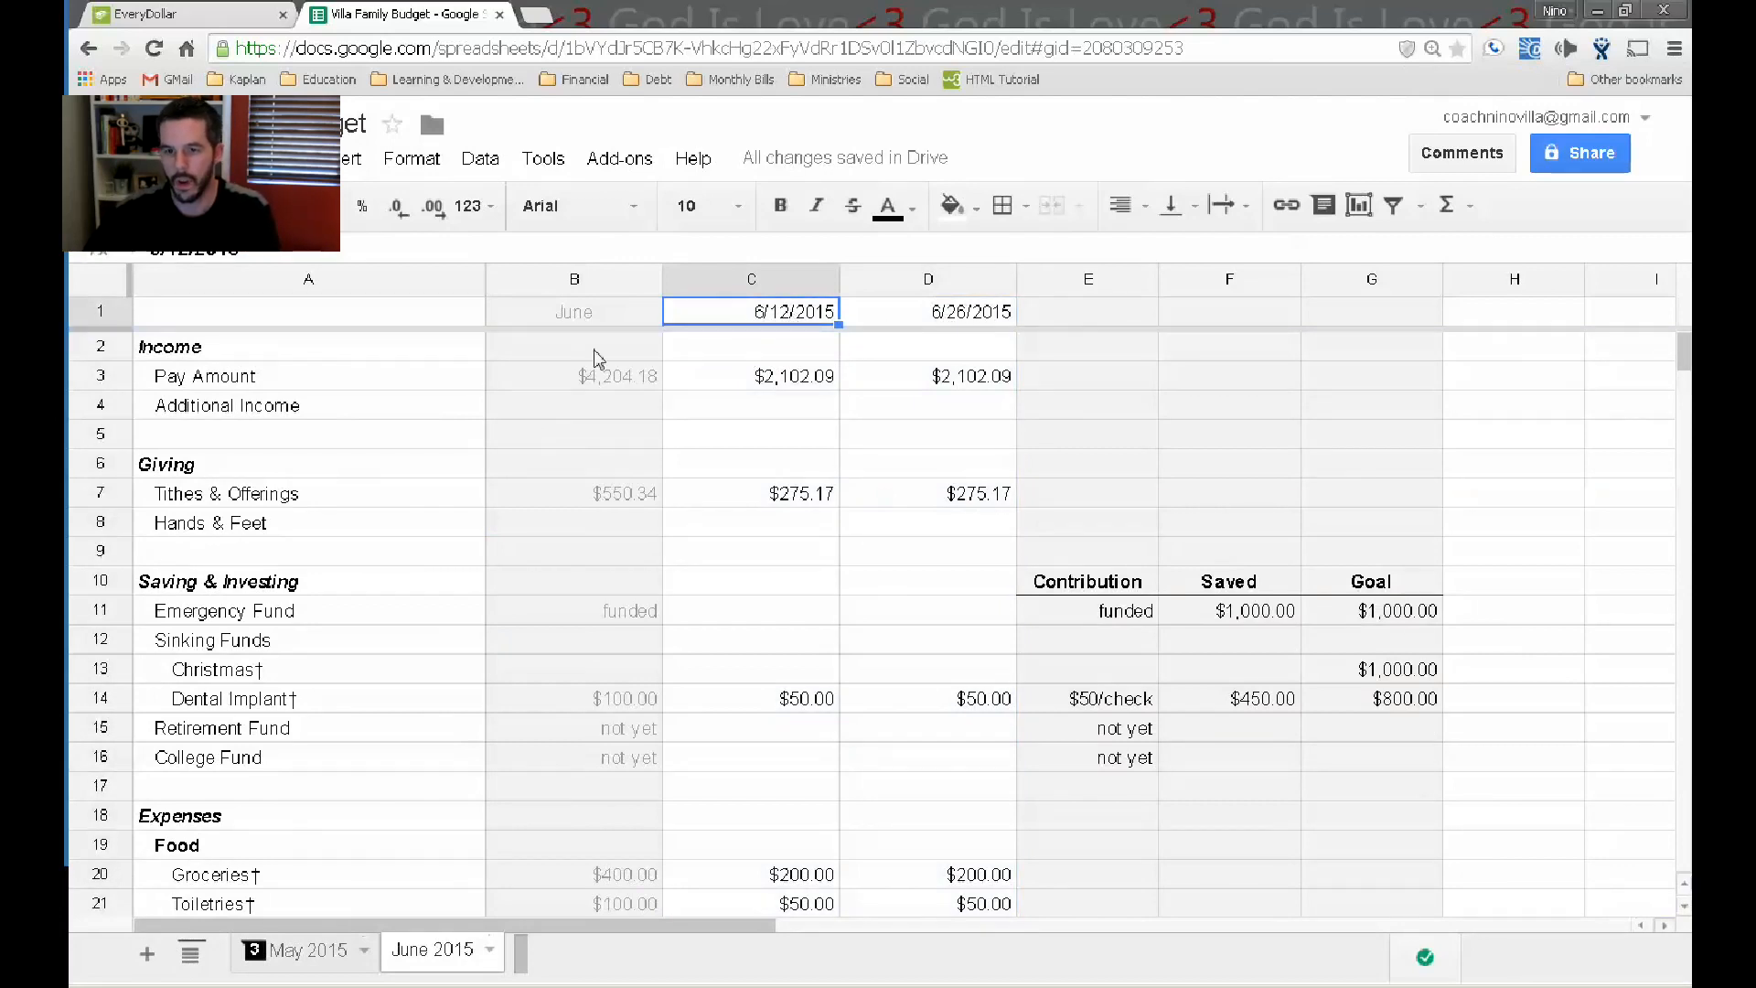
# Select the monthly June column and its Pay Amount cell, and switch to EveryDollar to compare the June Main Income.
pyautogui.click(594, 280)
pyautogui.scroll(-1, 604, 343)
pyautogui.scroll(1, 604, 346)
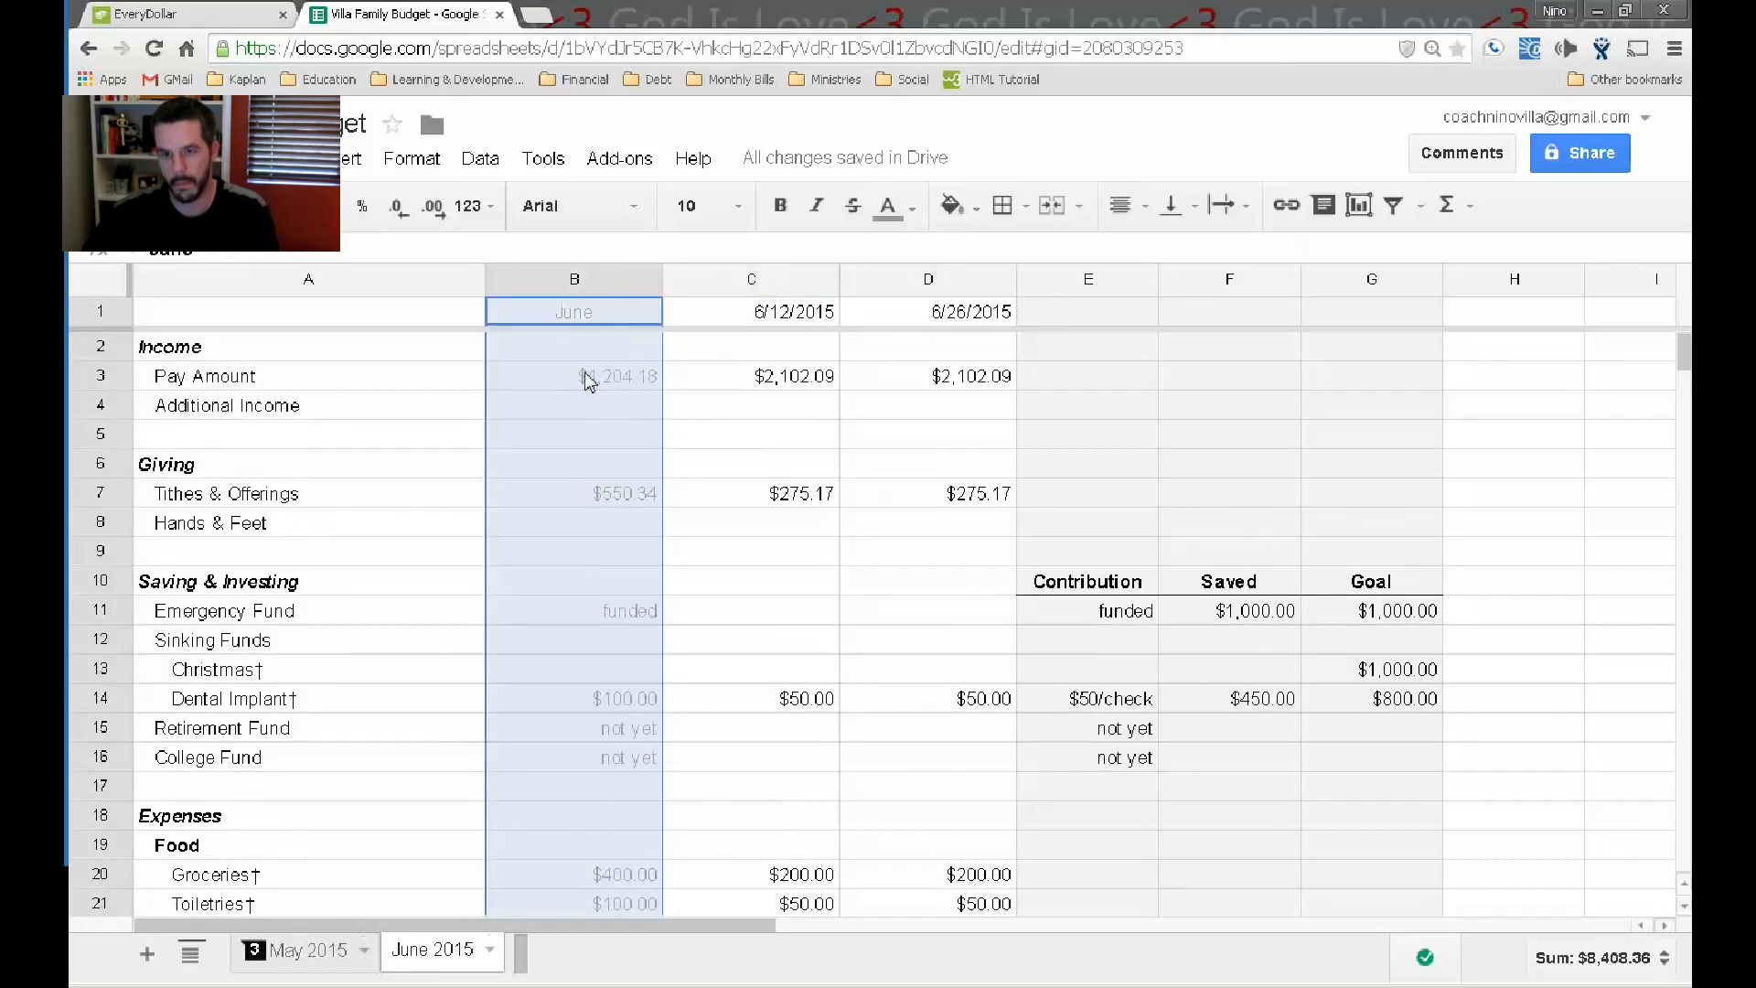
pyautogui.click(588, 383)
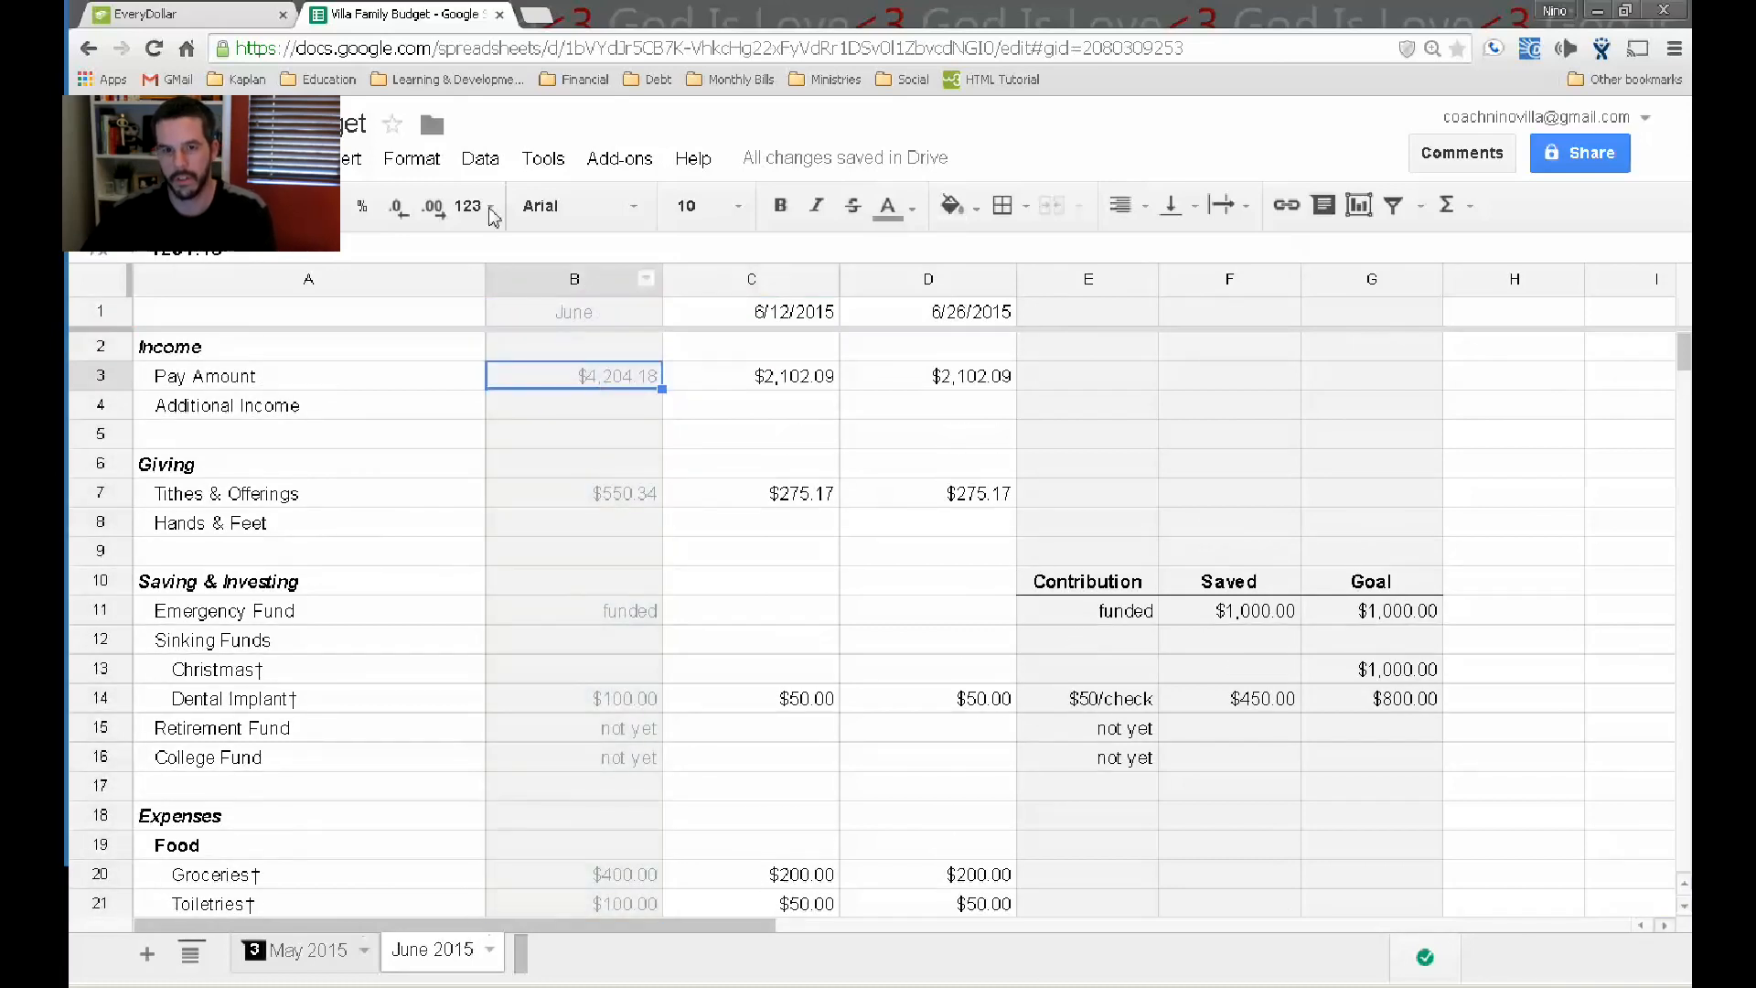
pyautogui.click(198, 17)
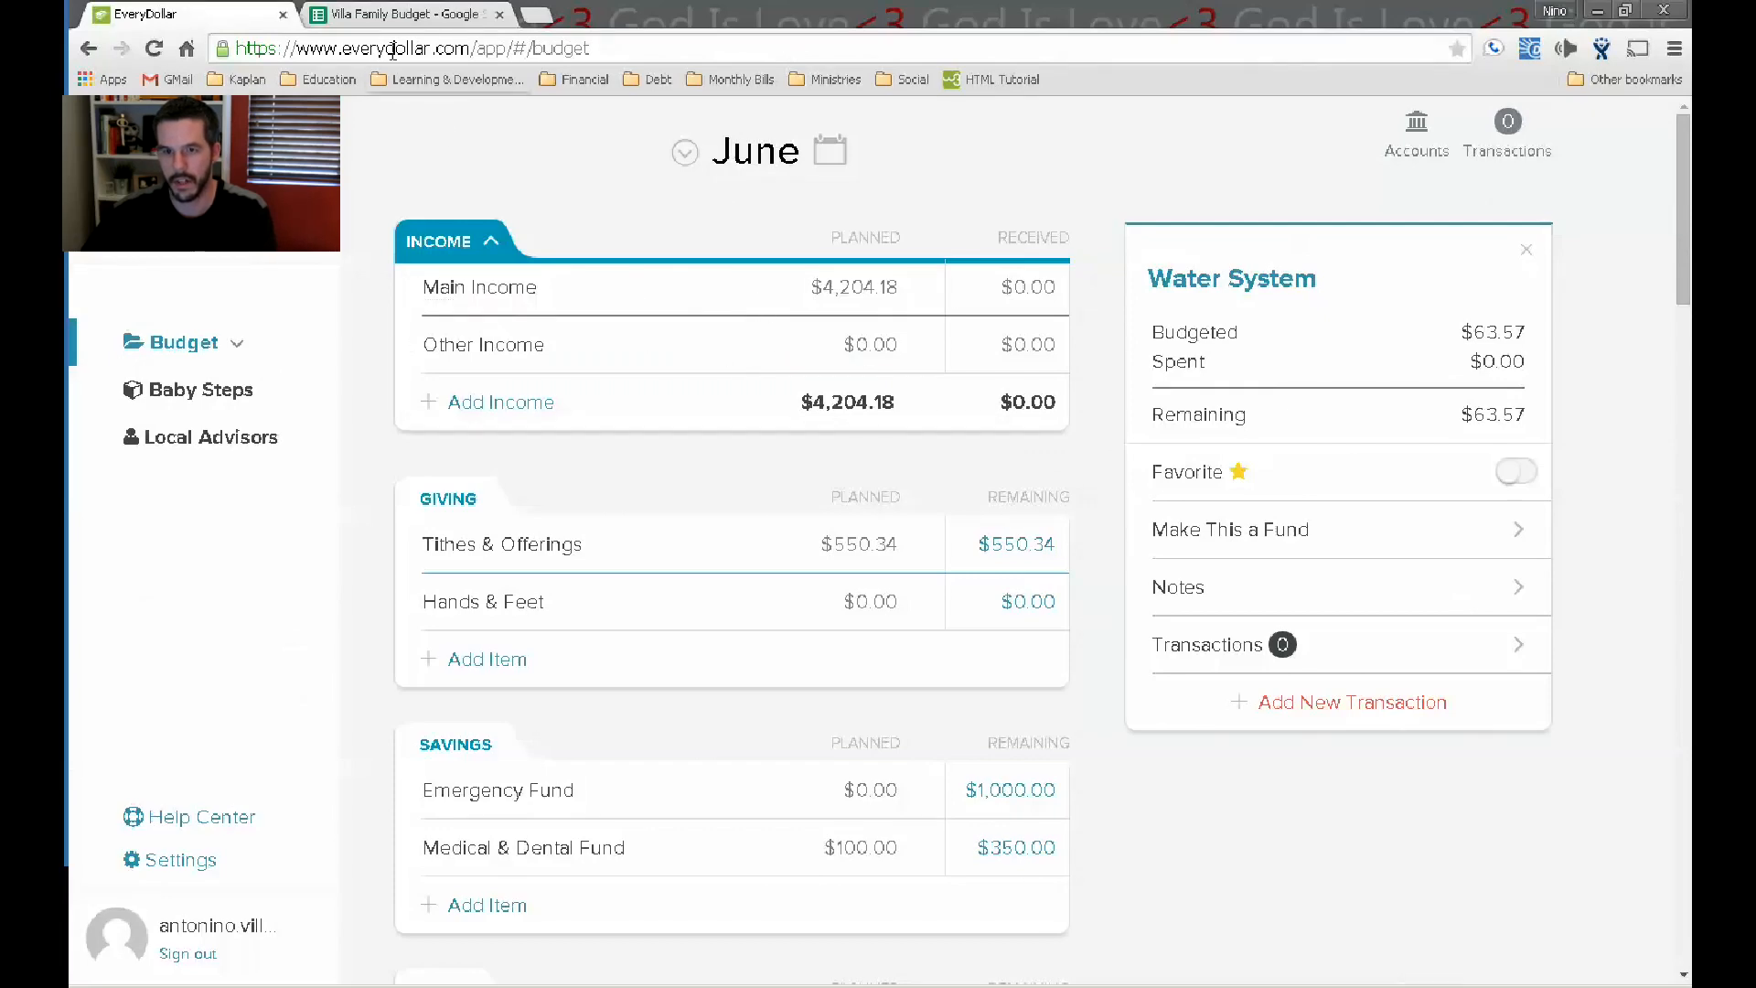
# Return to the family budget spreadsheet in Google Sheets and review the June column from income down to the bottom totals row.
pyautogui.click(375, 14)
pyautogui.scroll(-15, 576, 388)
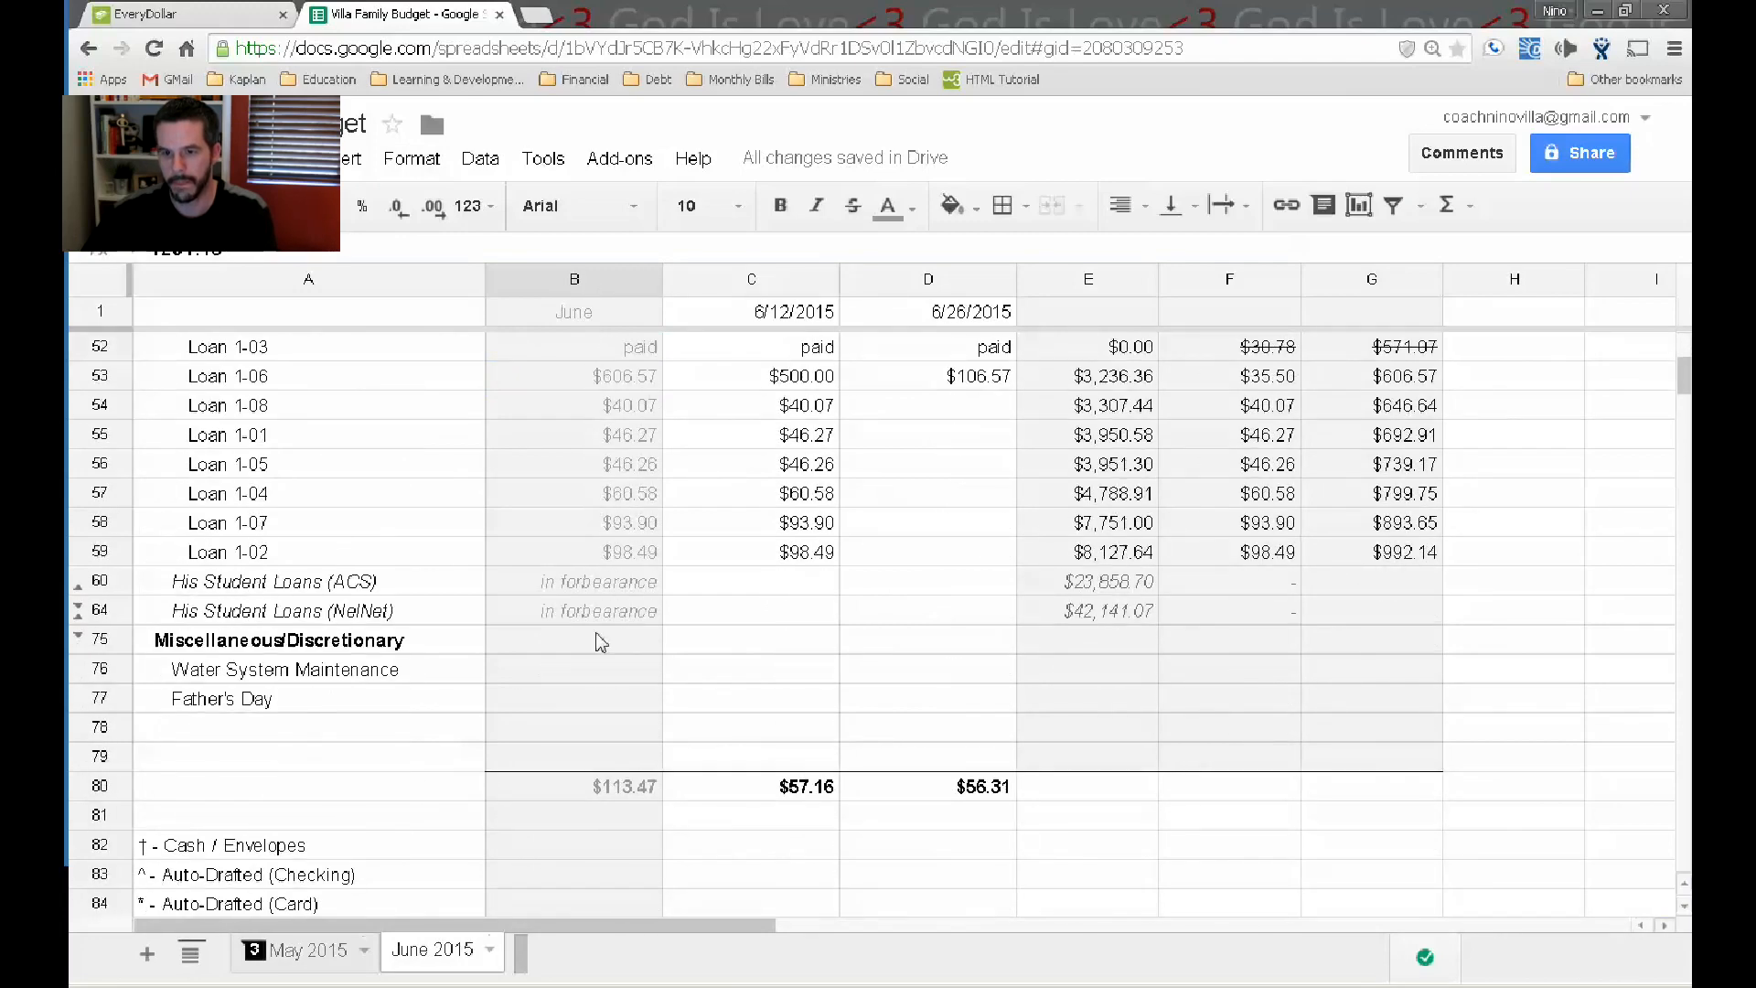
pyautogui.scroll(15, 600, 641)
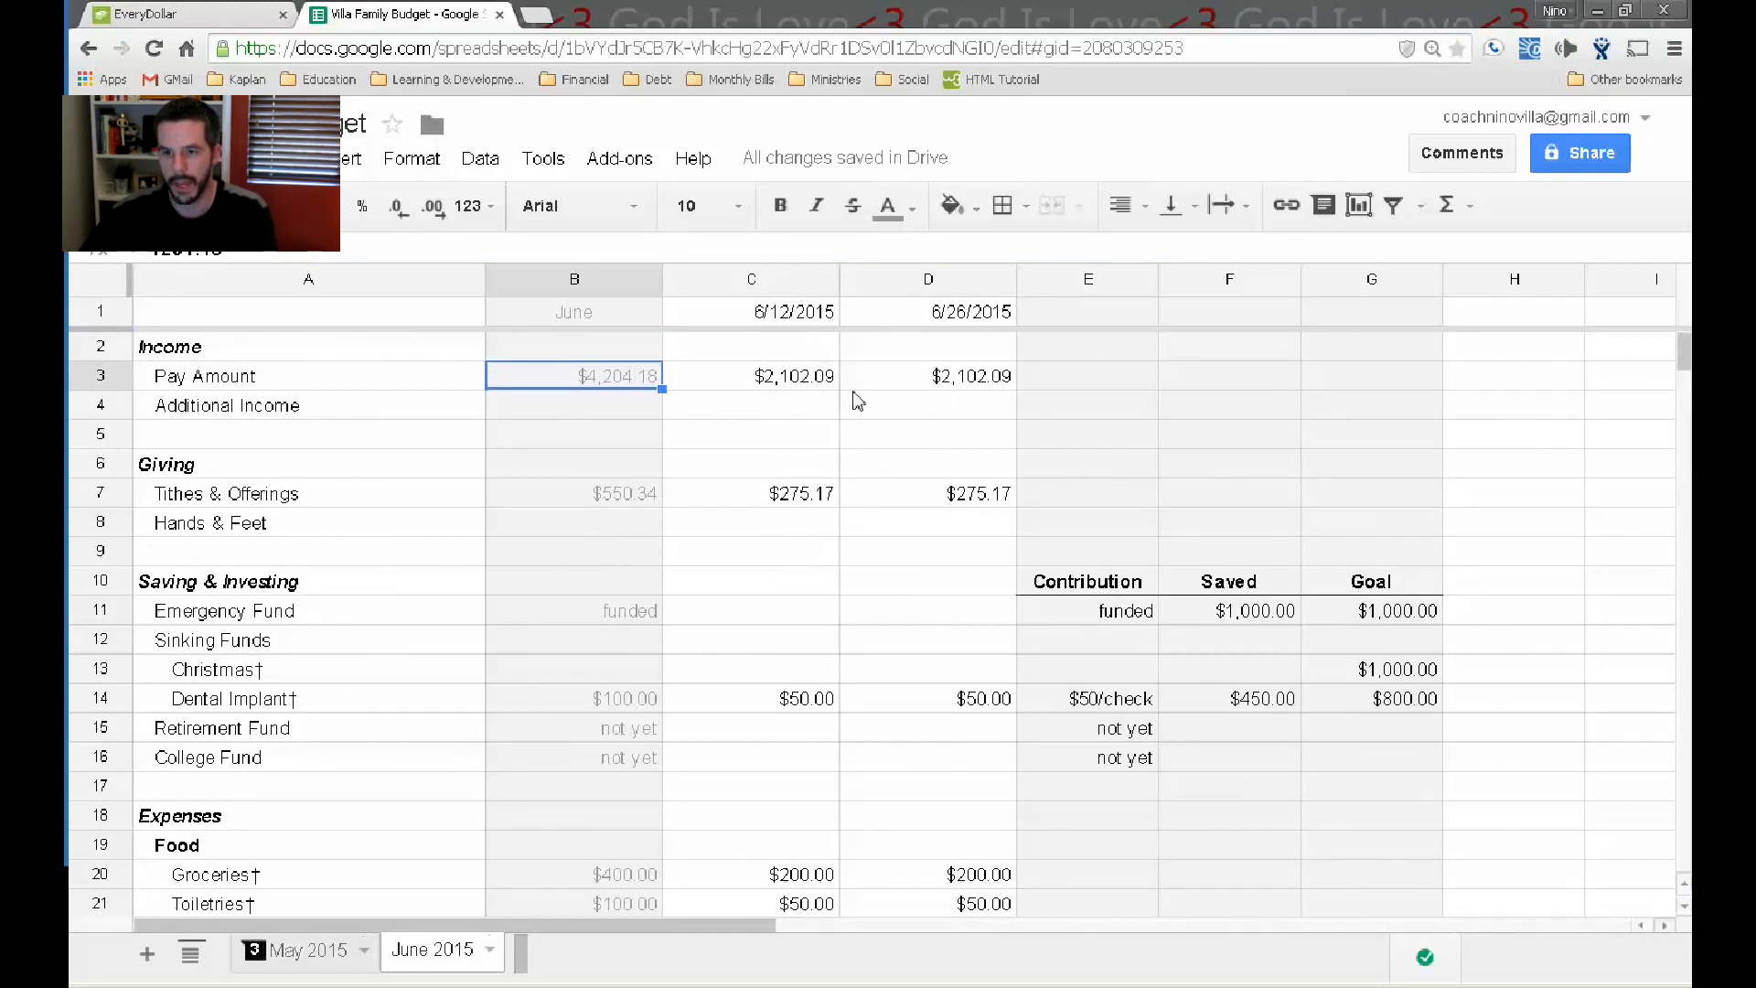
# Select the 6/12/2015 Pay Amount and review the giving, savings and expense items assigned to that paycheck.
pyautogui.click(808, 391)
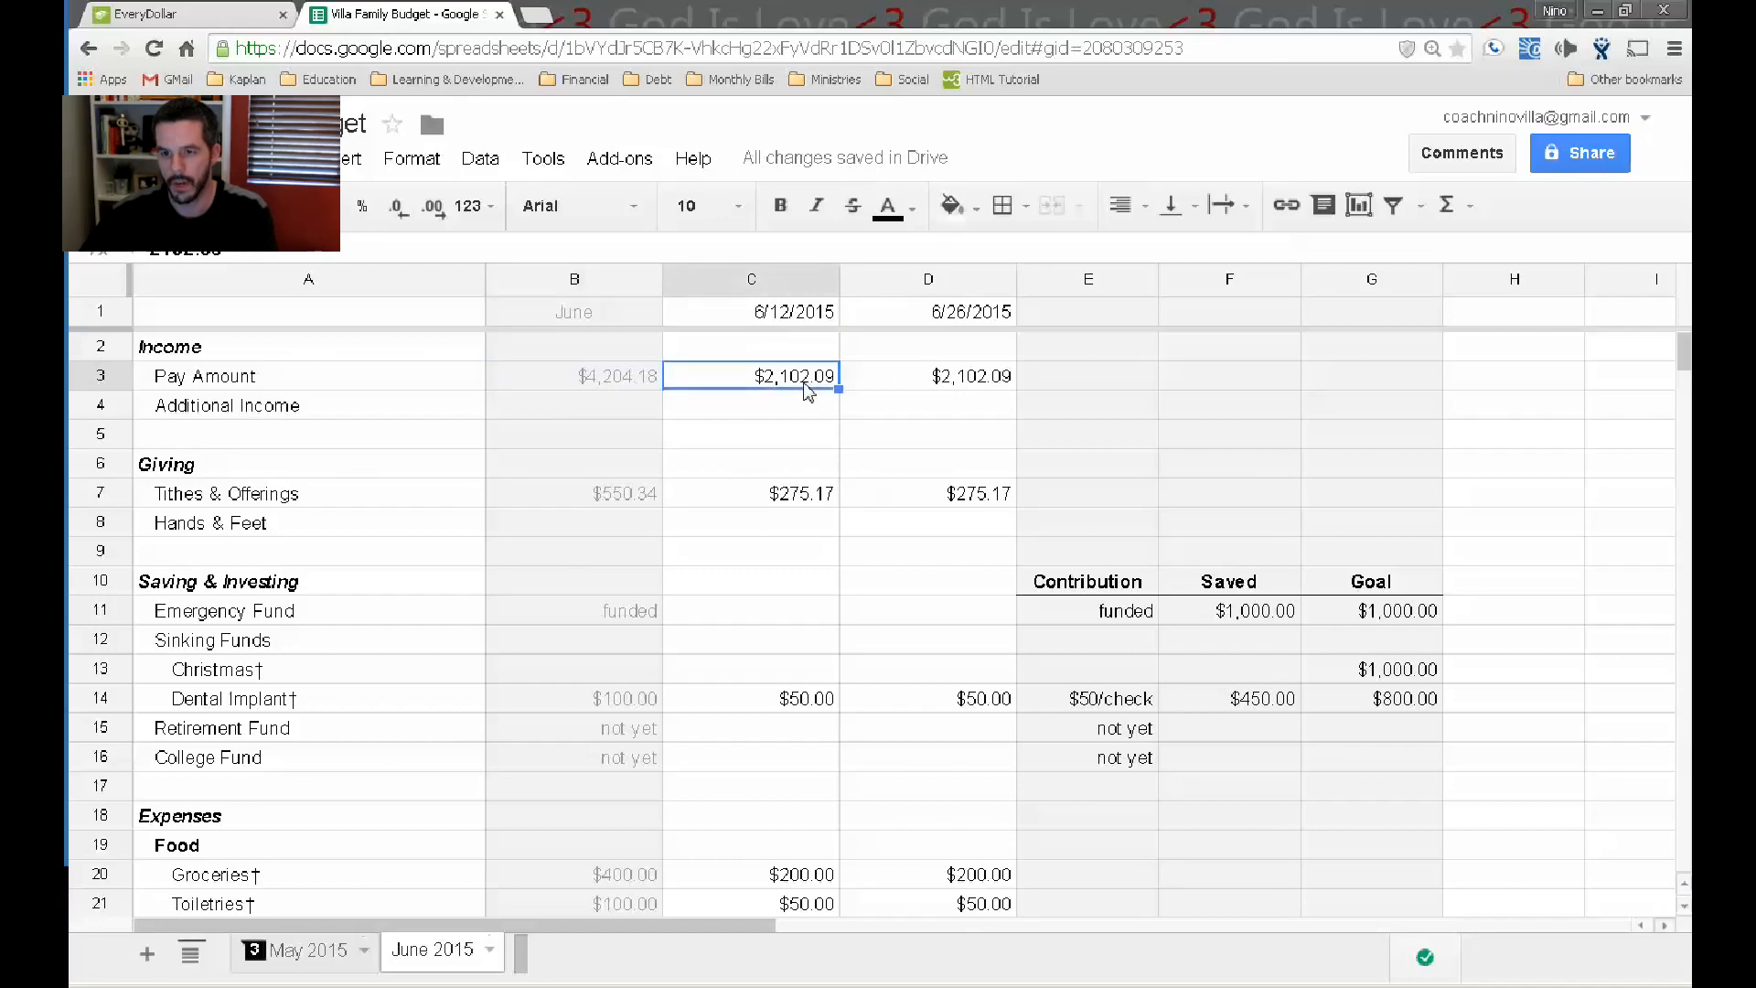
pyautogui.scroll(-2, 812, 396)
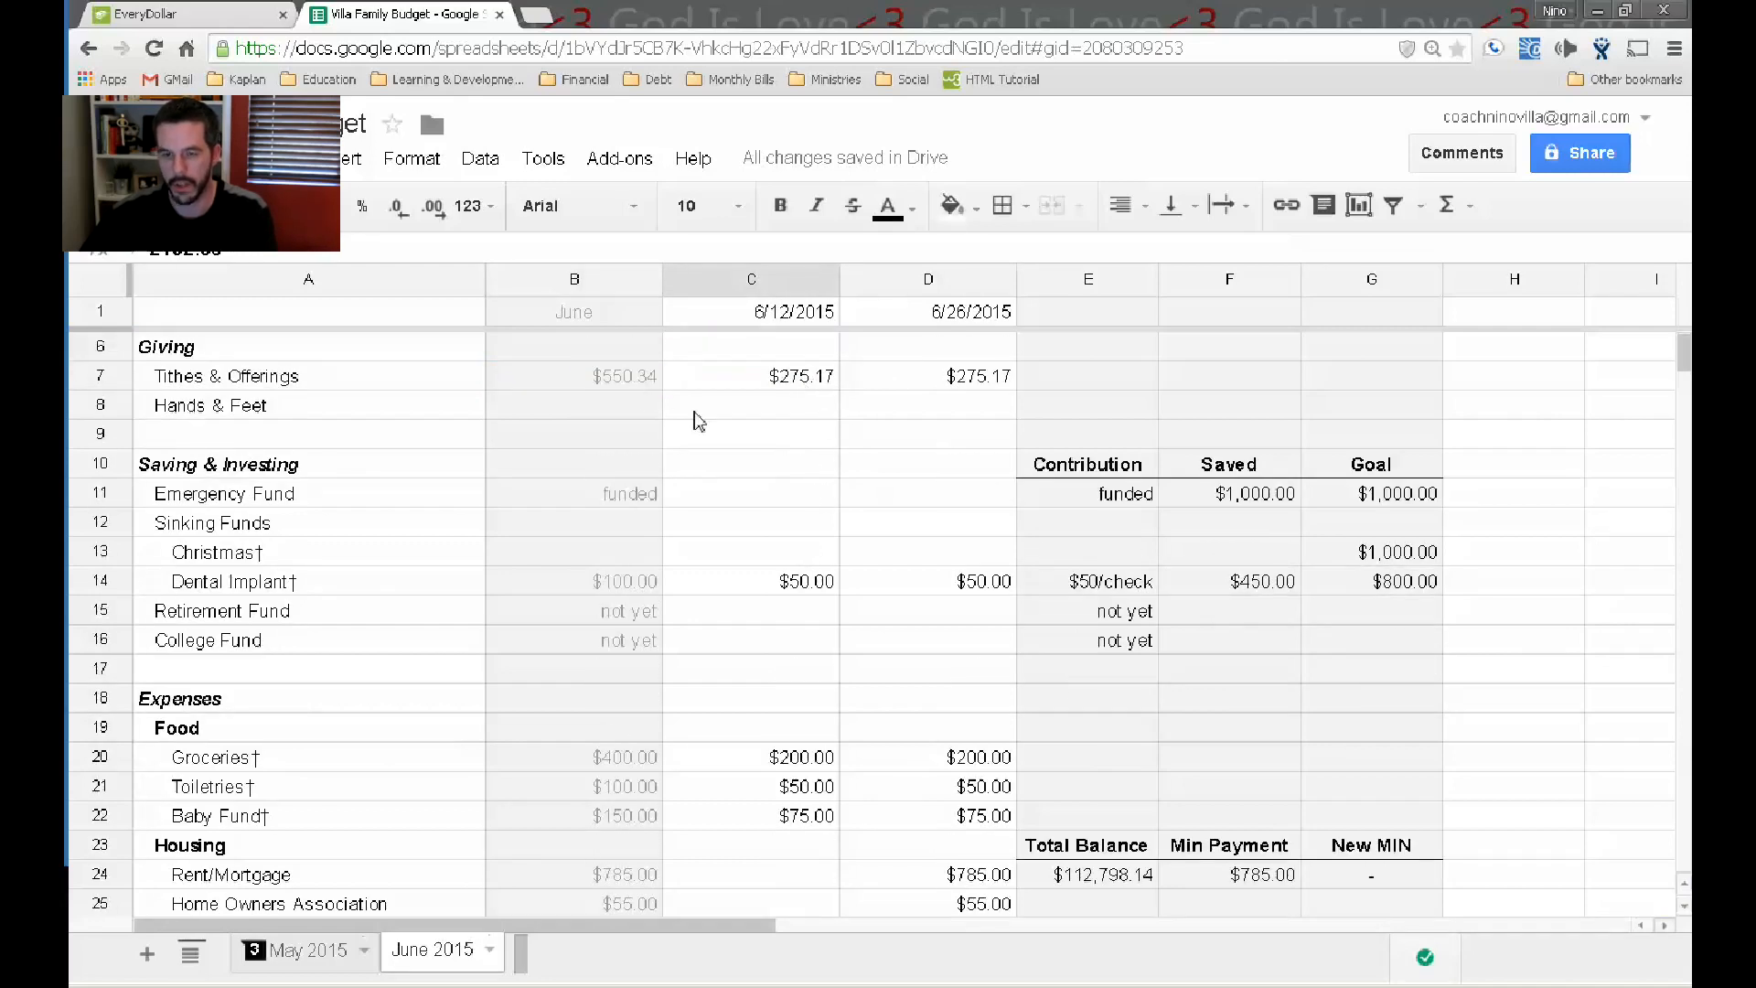
pyautogui.scroll(-6, 801, 540)
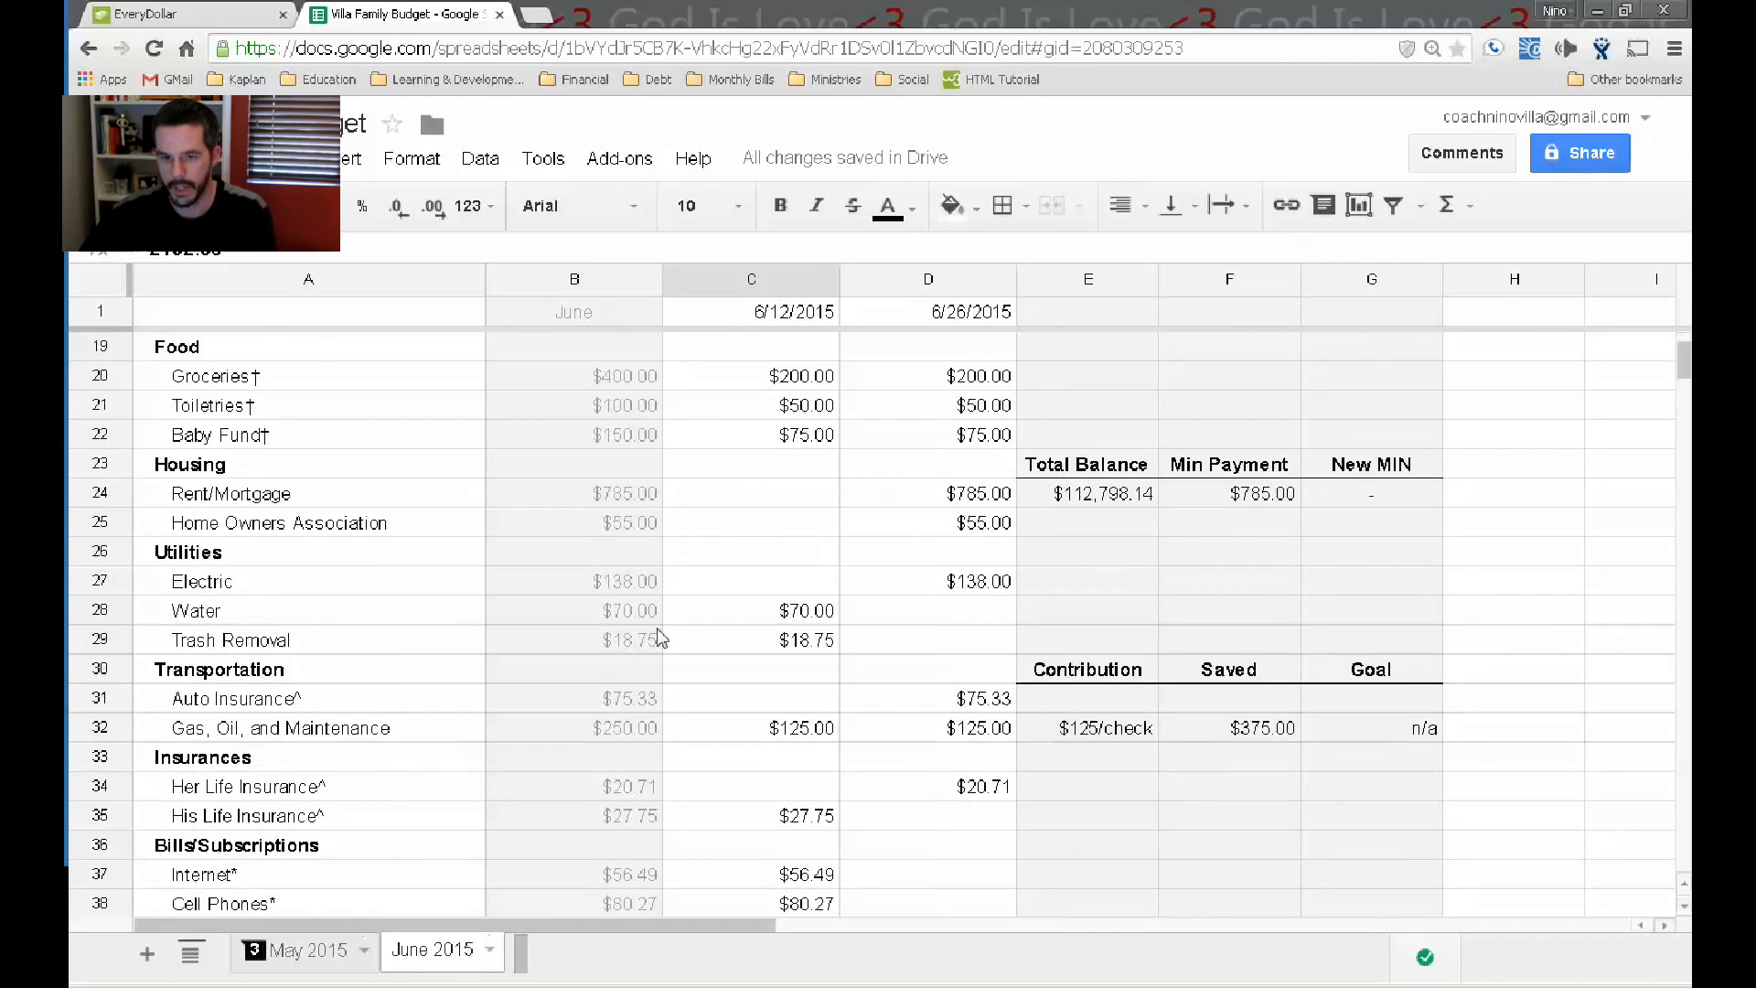
pyautogui.scroll(-4, 823, 620)
pyautogui.scroll(9, 794, 585)
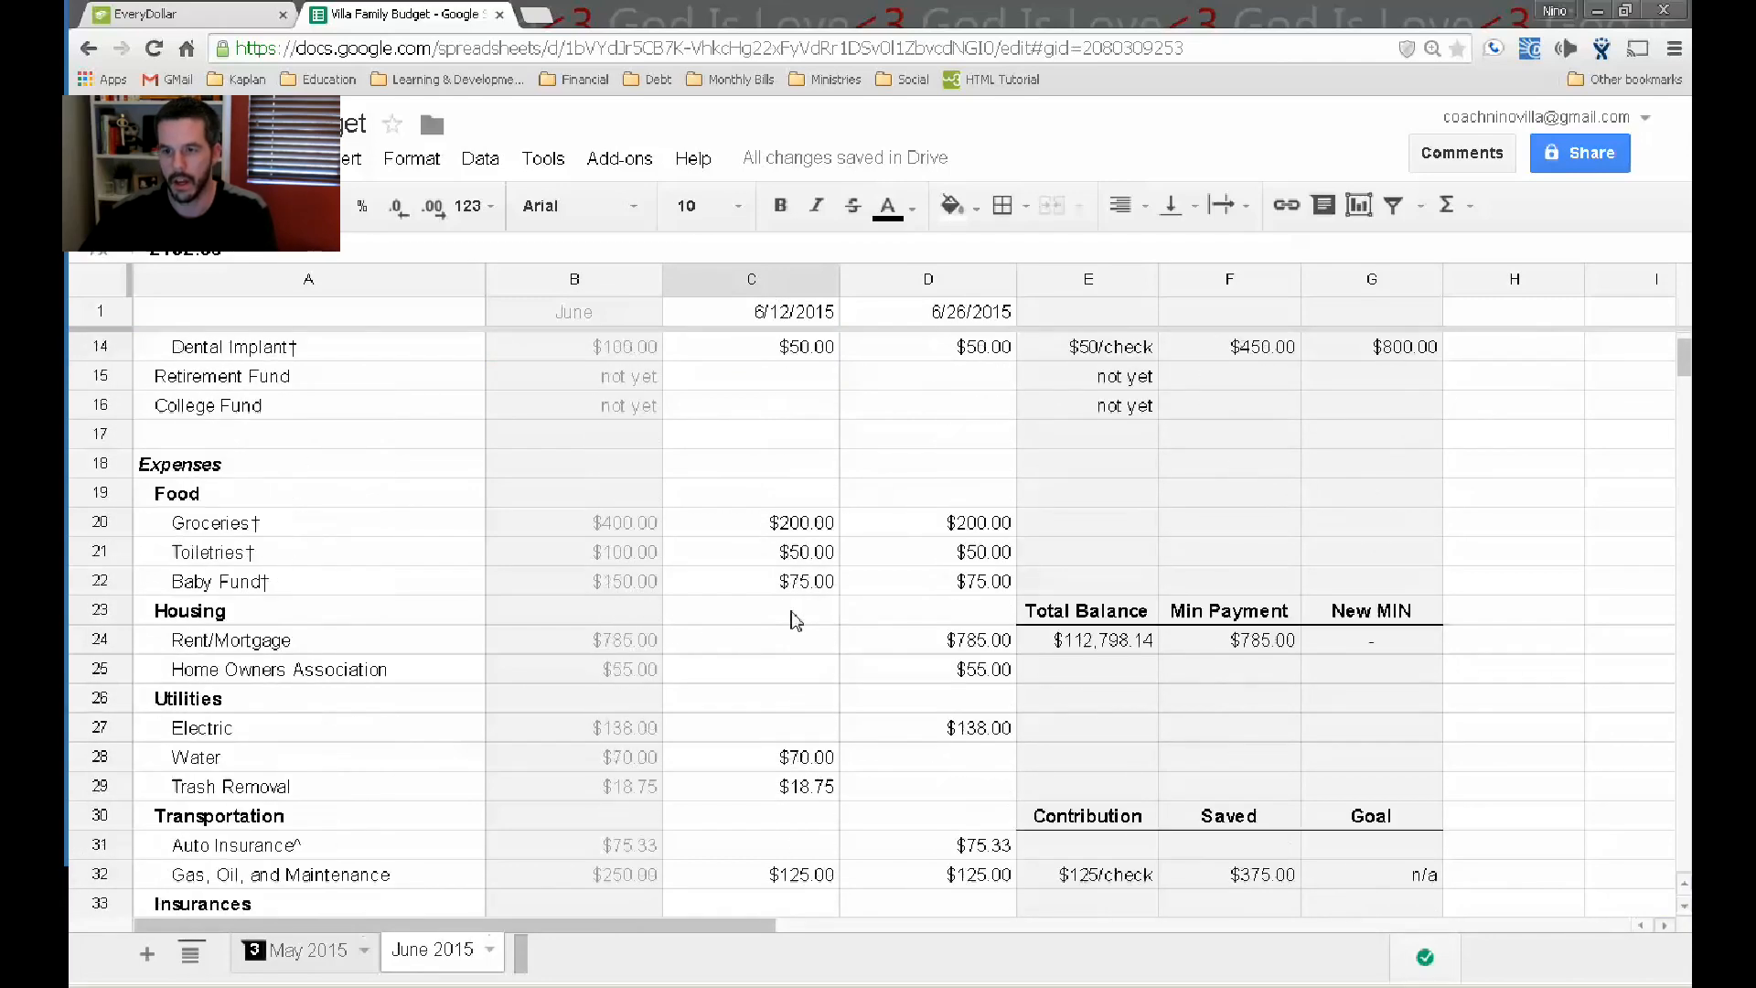
# Select the 6/26/2015 Pay Amount, review the items assigned to that paycheck, and return to the income rows.
pyautogui.click(940, 380)
pyautogui.scroll(-3, 935, 430)
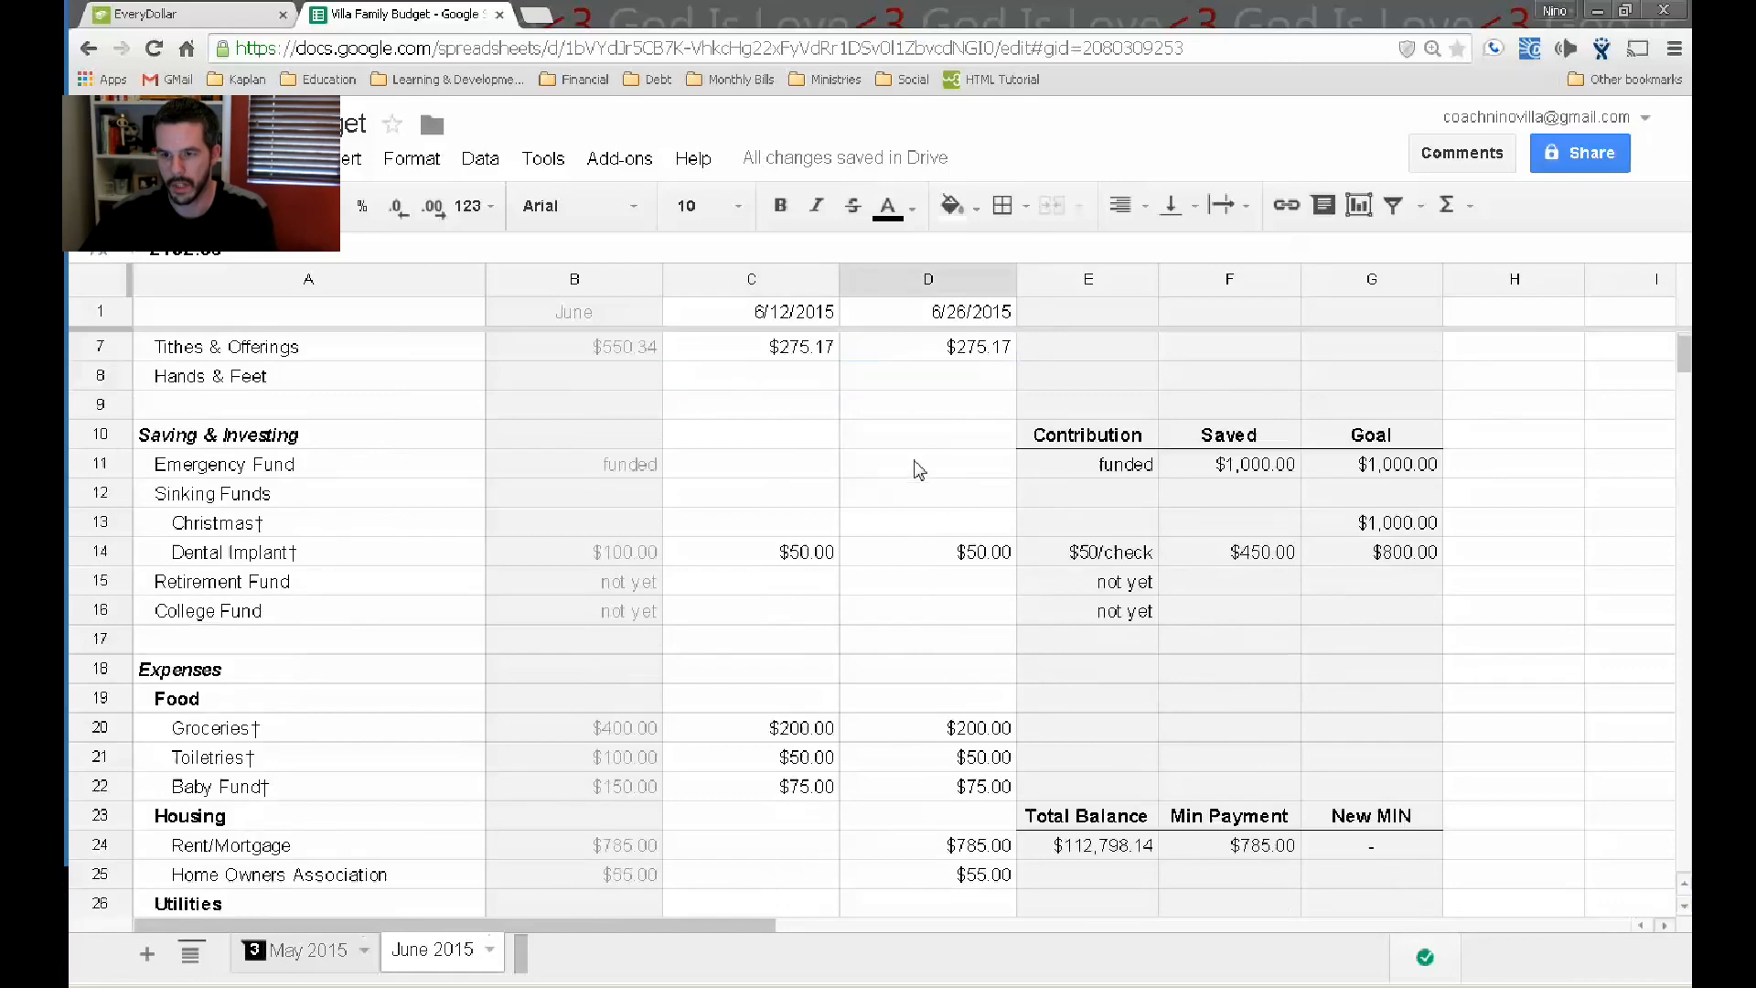
pyautogui.scroll(1, 930, 426)
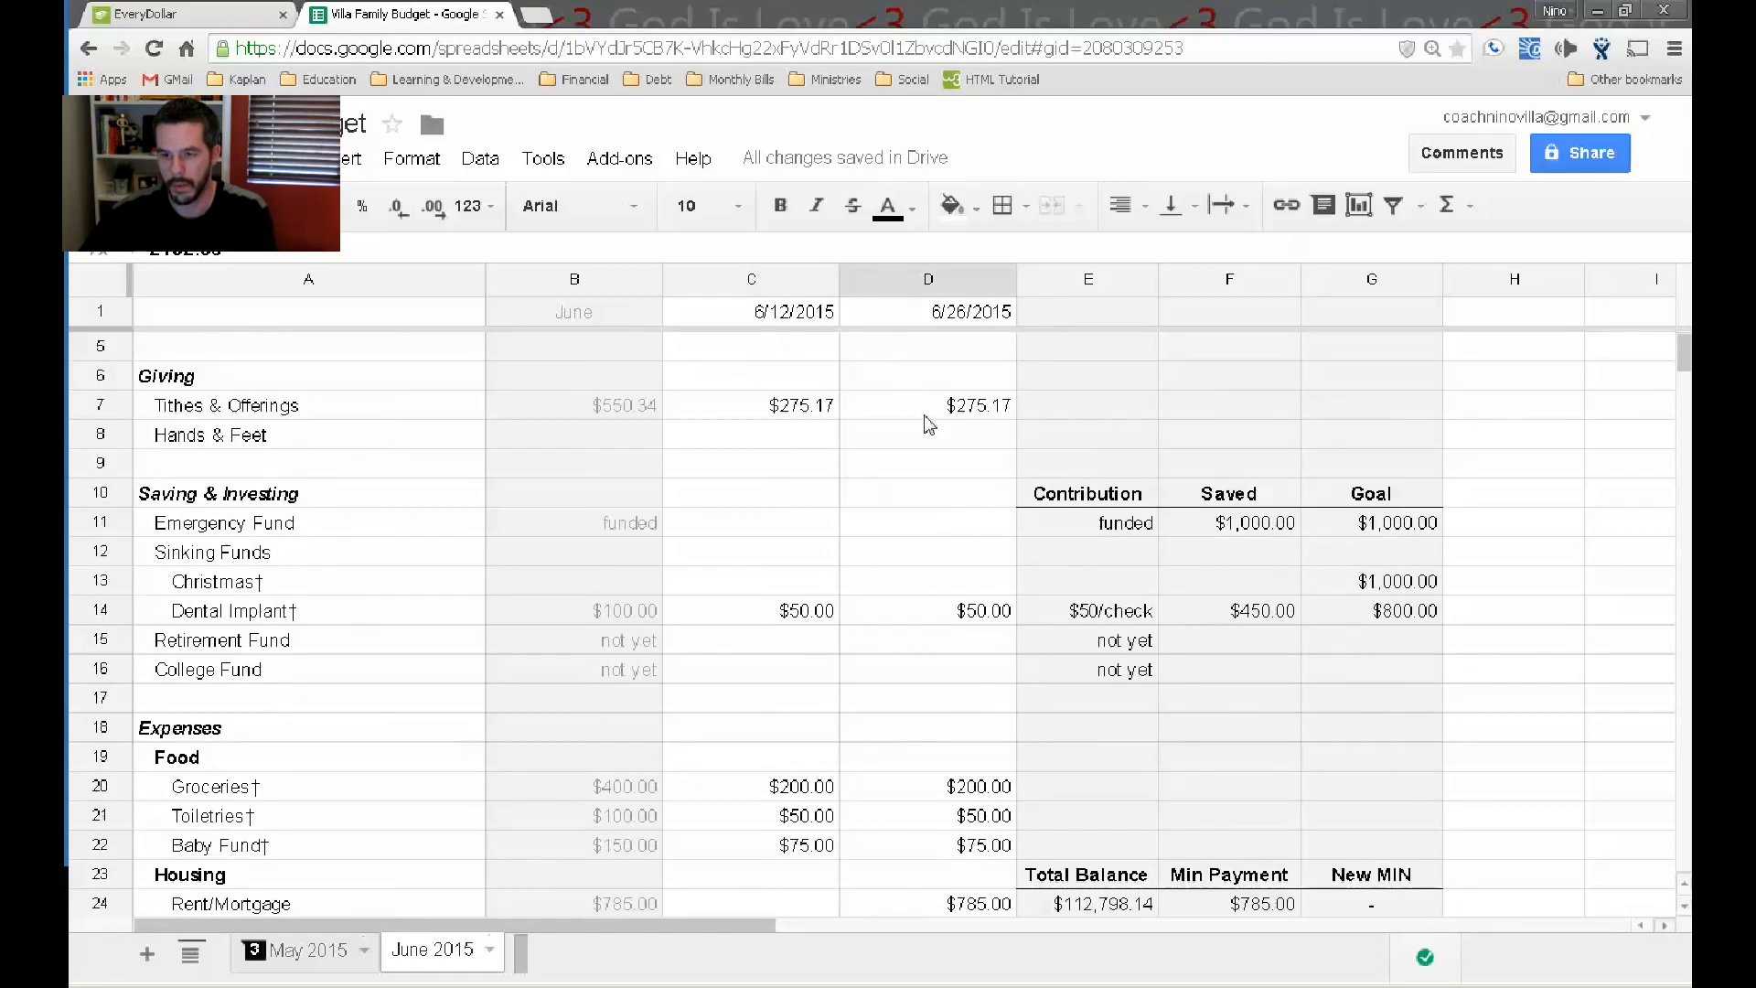
pyautogui.scroll(-6, 928, 424)
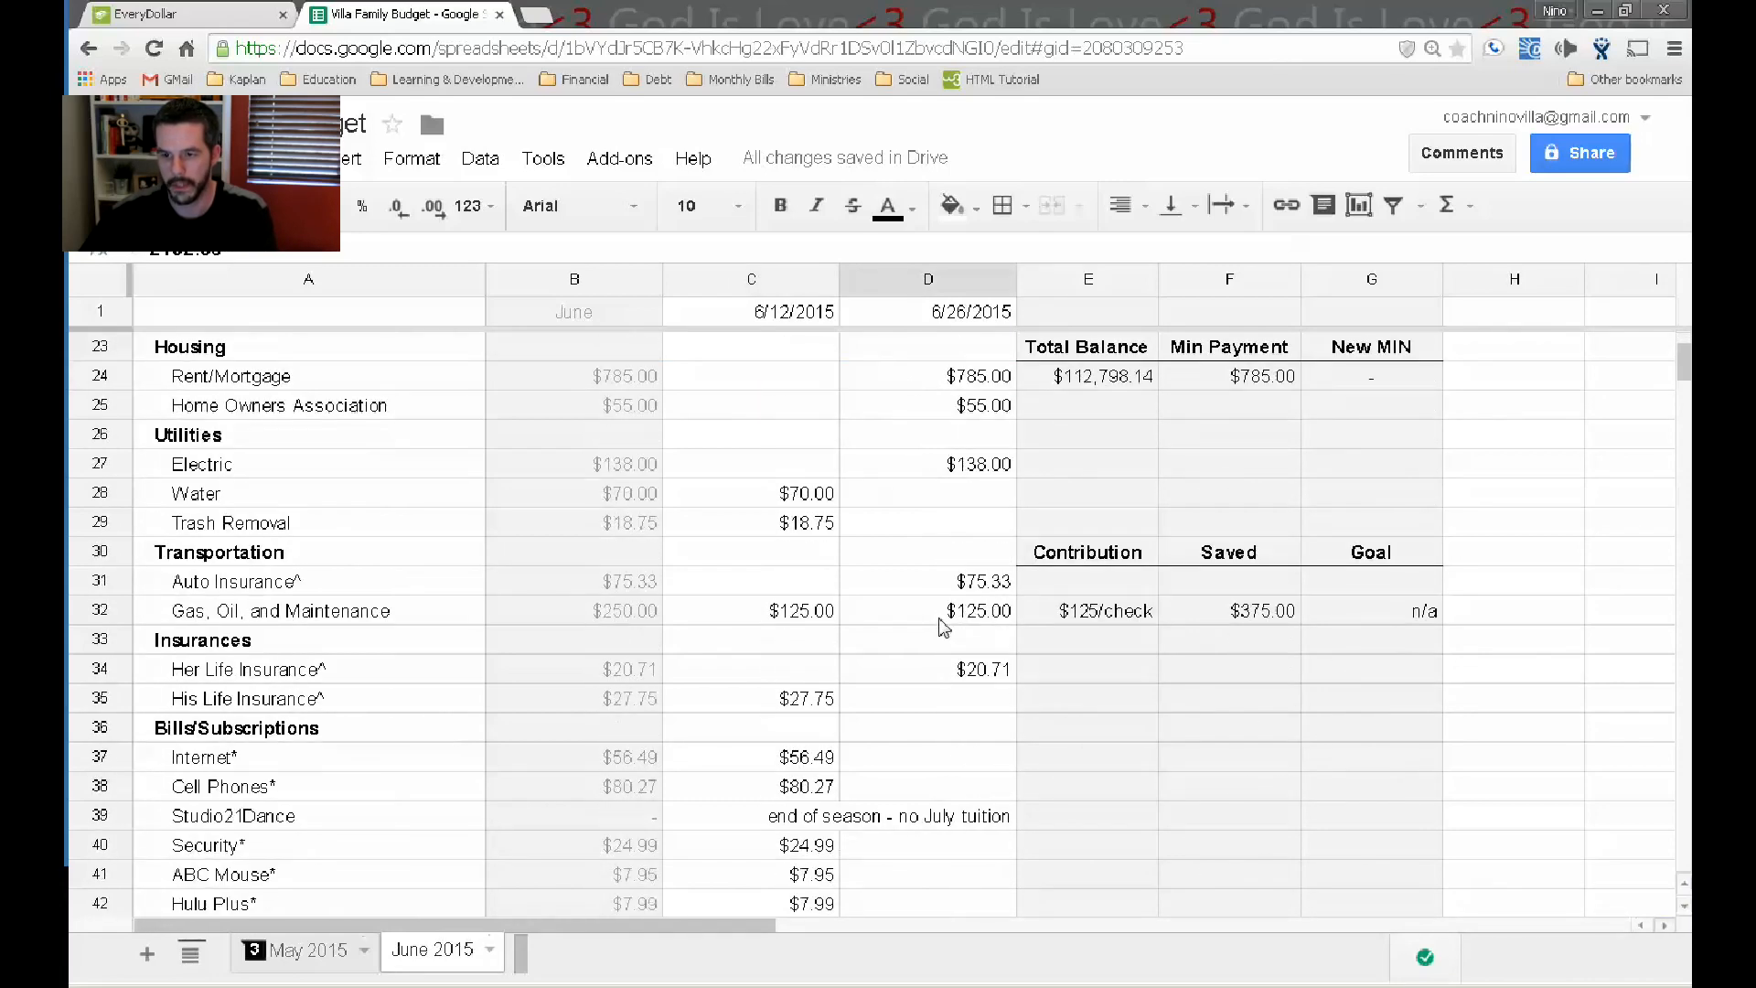
pyautogui.scroll(-6, 942, 626)
pyautogui.scroll(13, 944, 628)
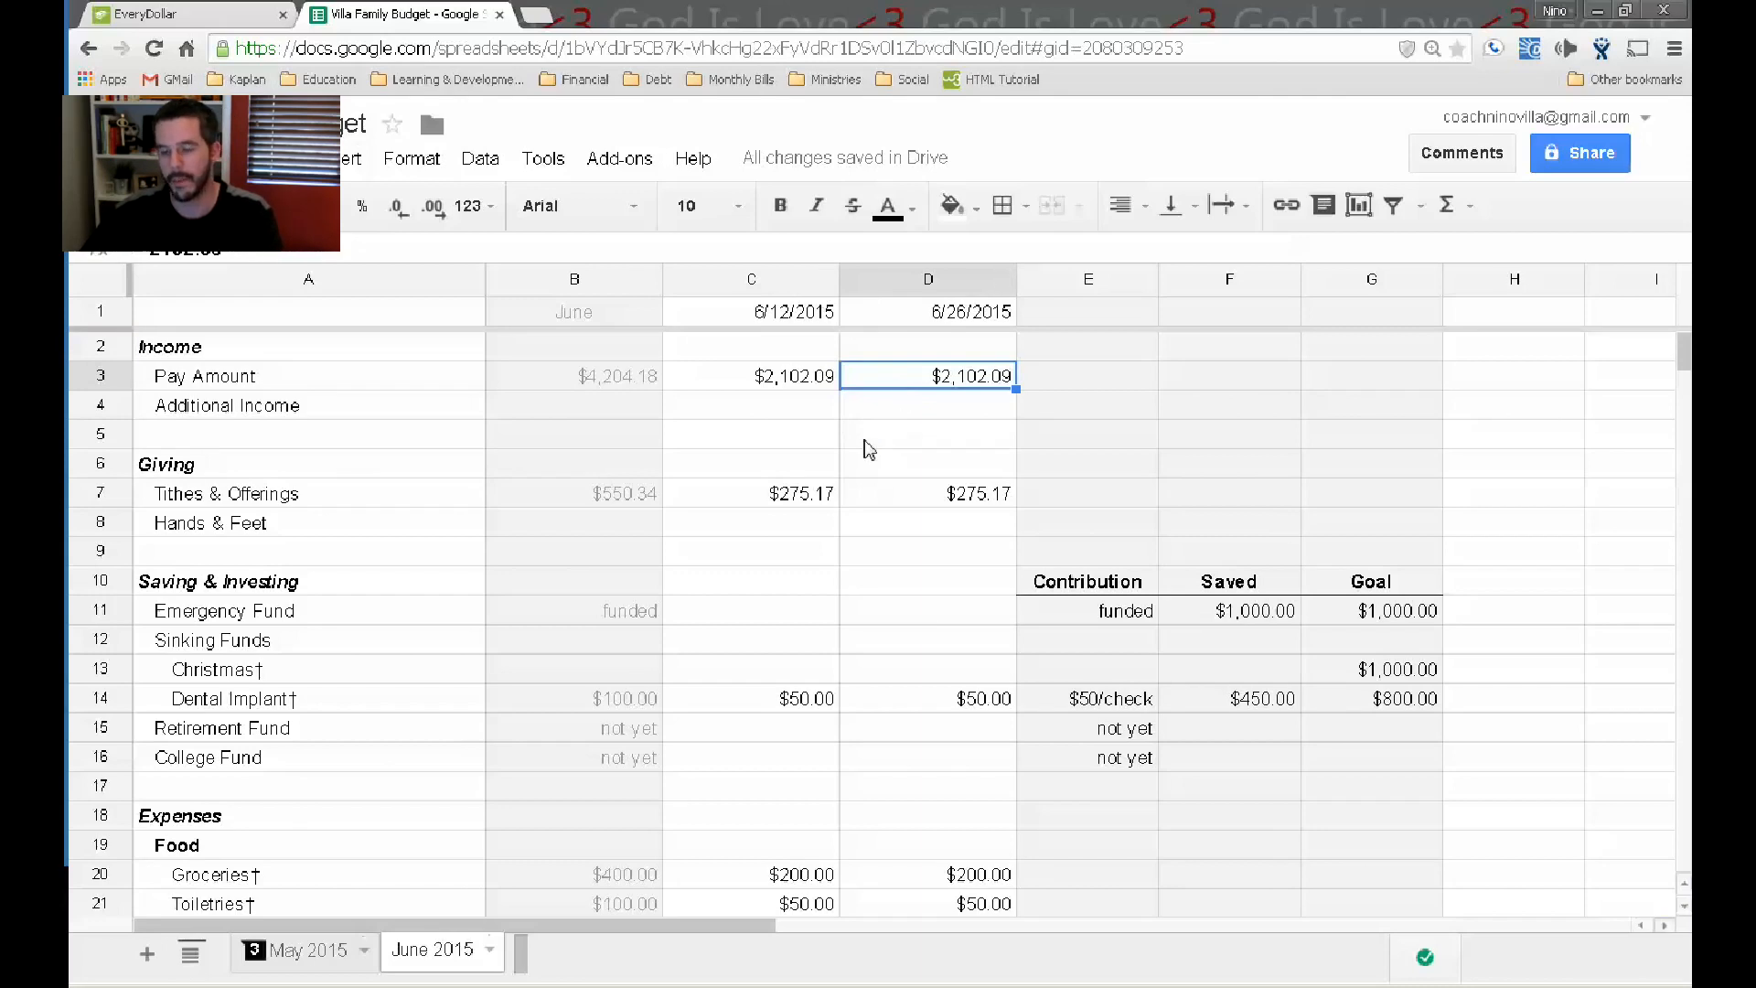
# Show the Miscellaneous/Discretionary section and the bottom totals row for both June paychecks.
pyautogui.scroll(-12, 869, 448)
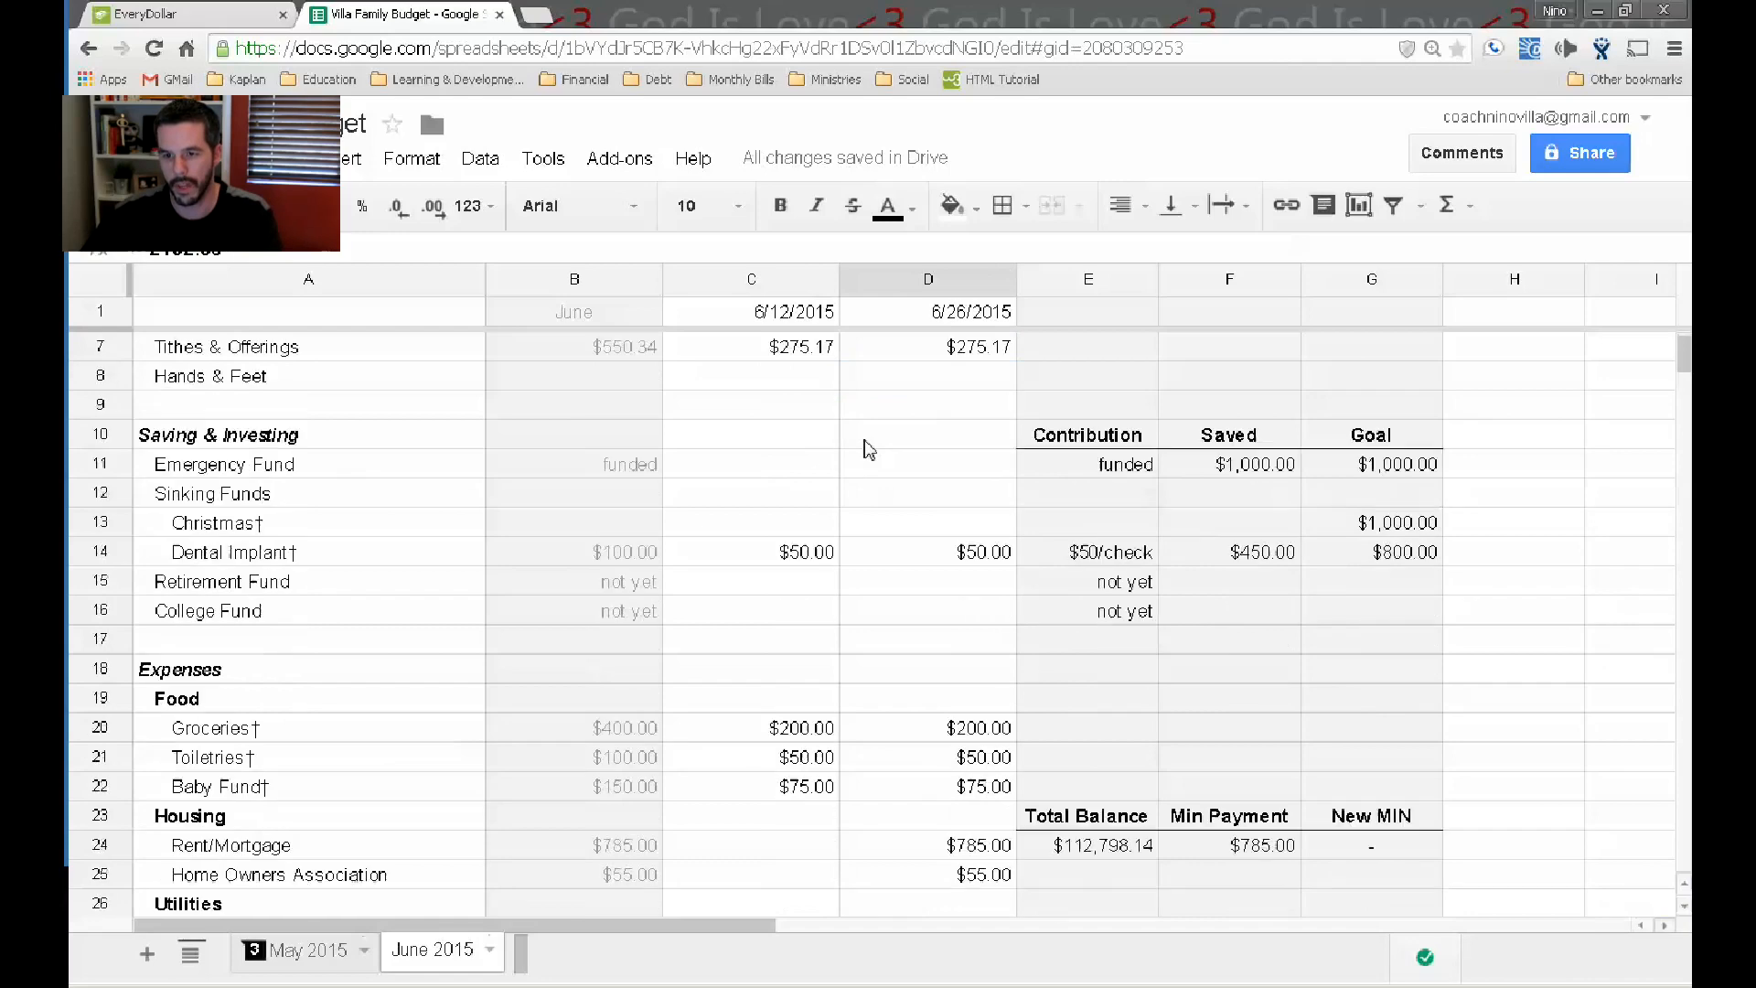
pyautogui.scroll(-4, 868, 449)
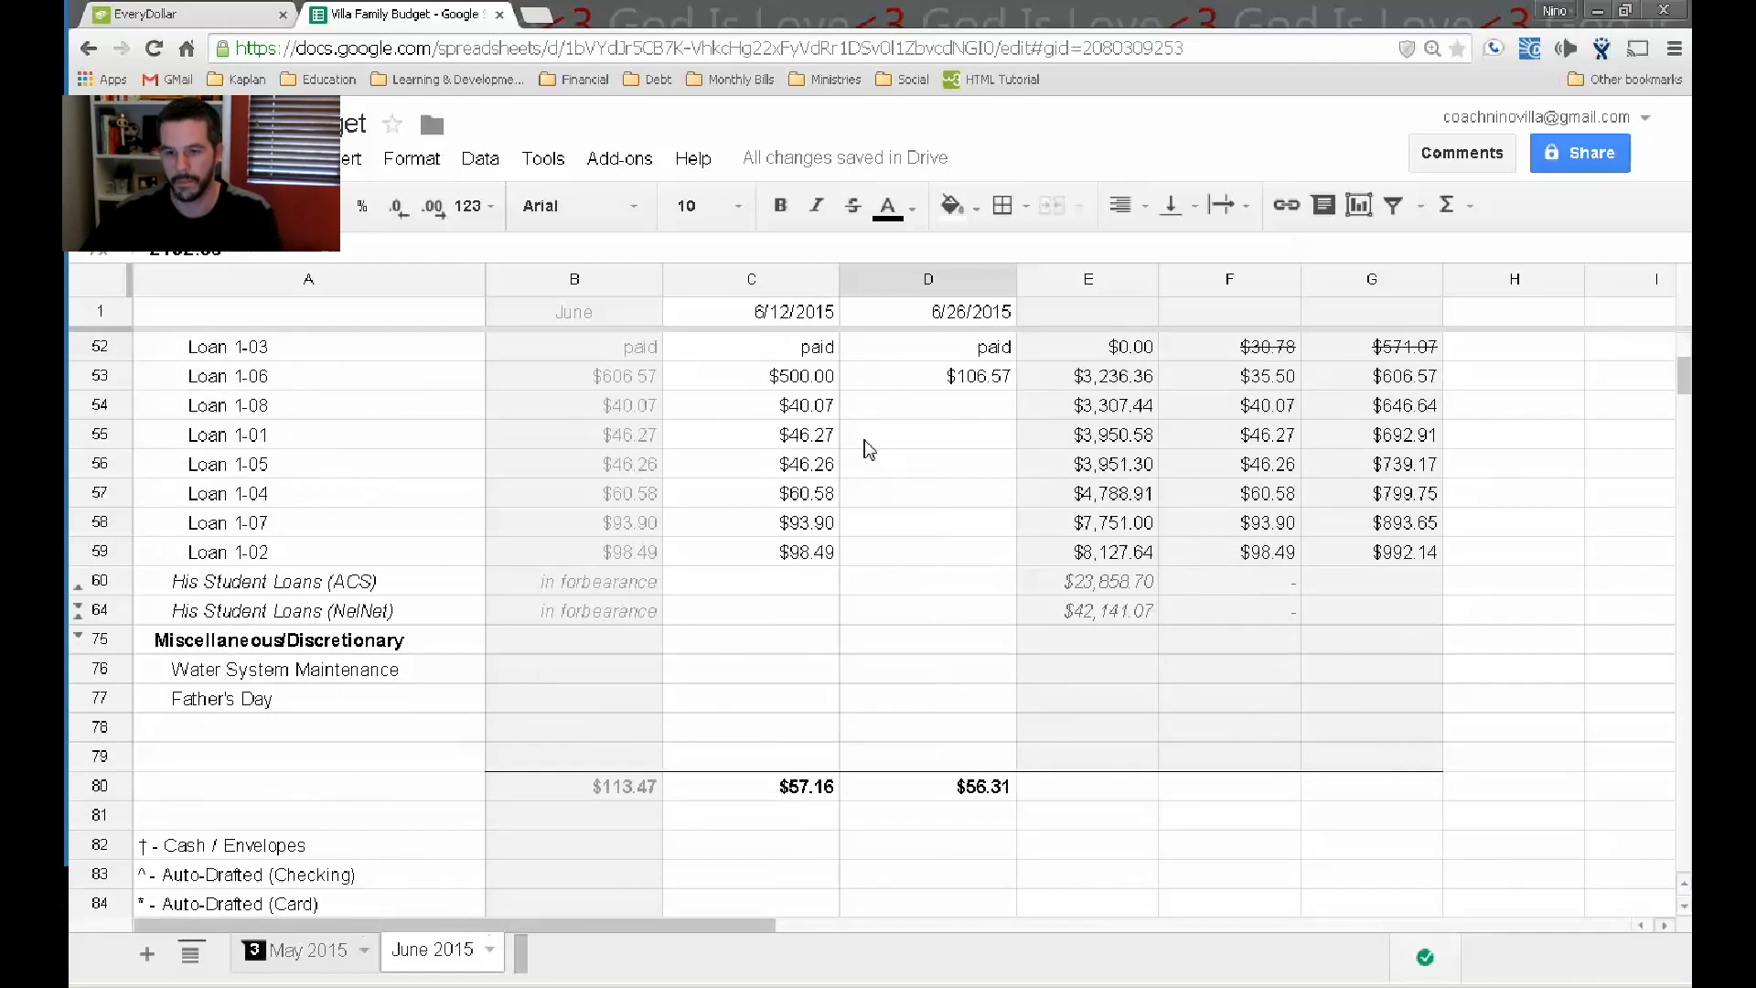